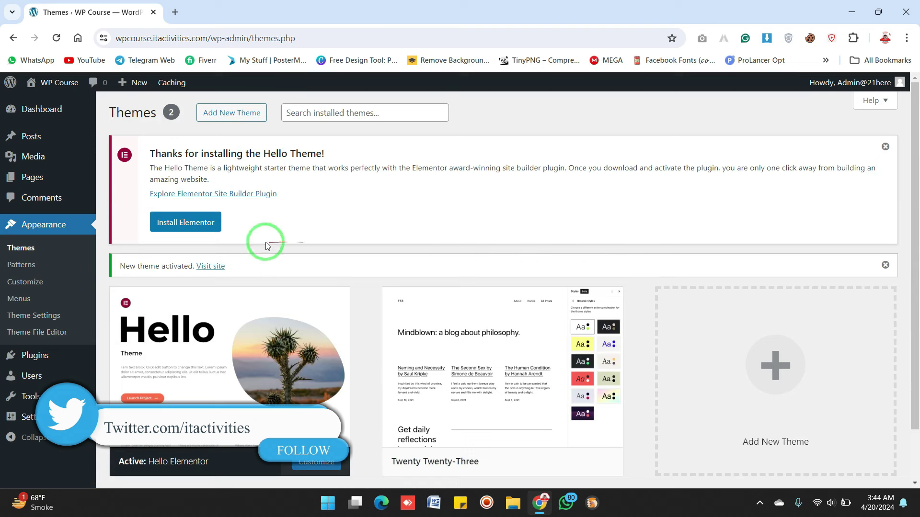
Install and activate the Elementor plugin, and leave its onboarding page for the site's wp-admin address
click(192, 223)
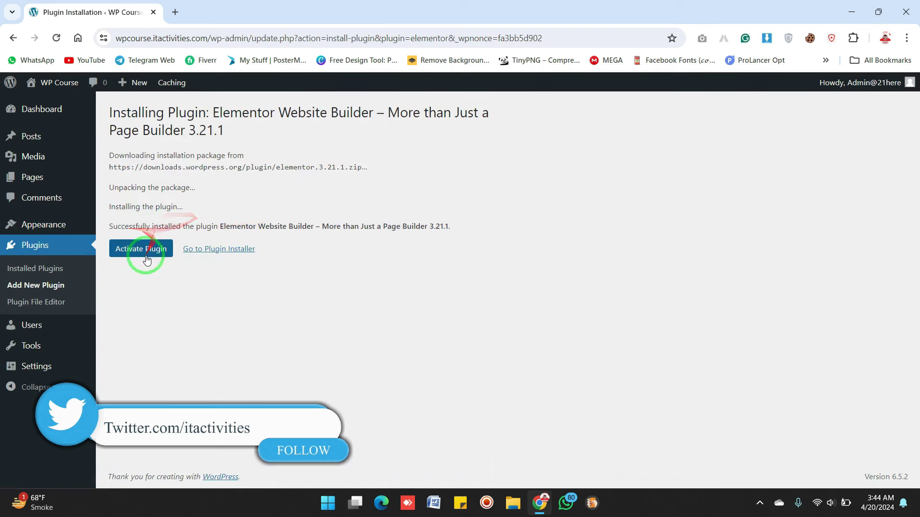
click(147, 255)
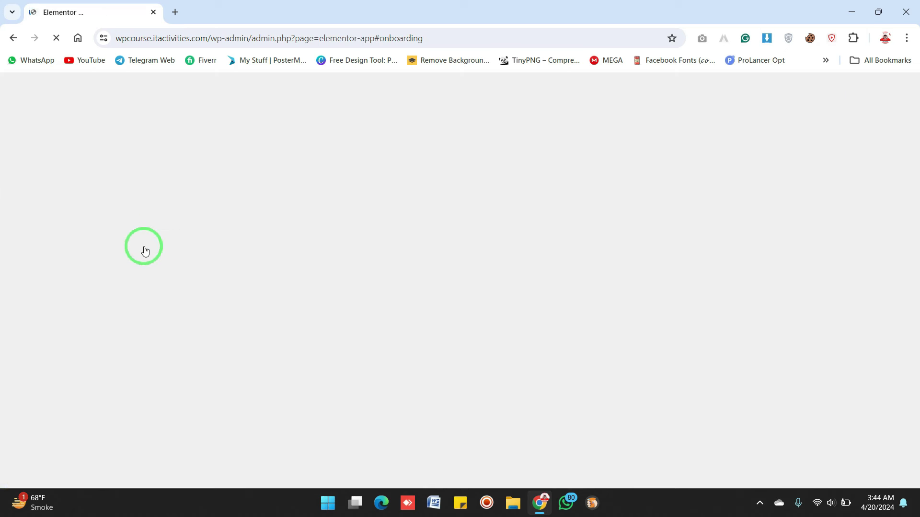
drag(250, 41, 492, 41)
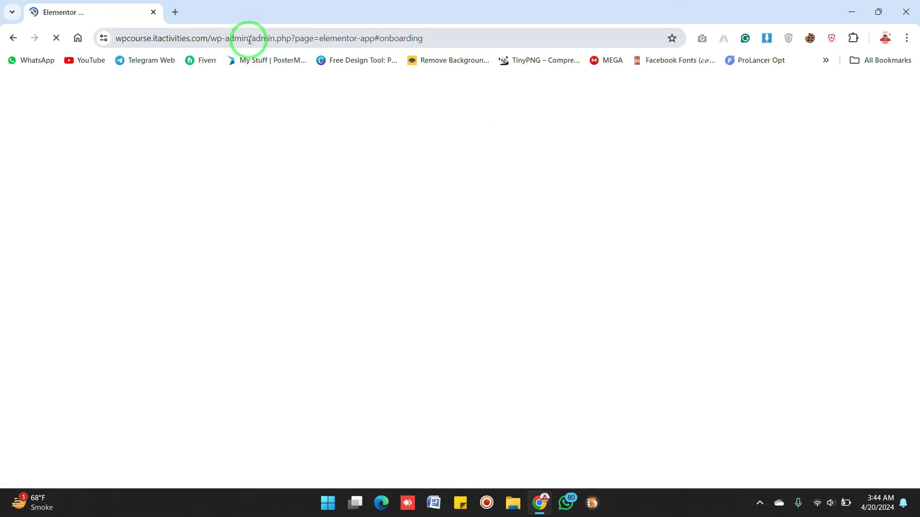
key(BackSpace)
key(Return)
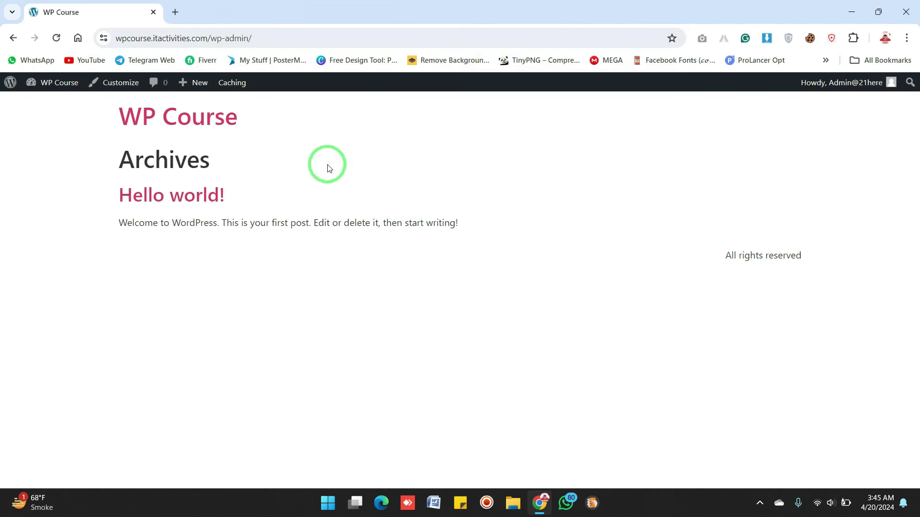
Open the site's Plugins admin page in a new browser tab and switch to it
mouse_move(60, 84)
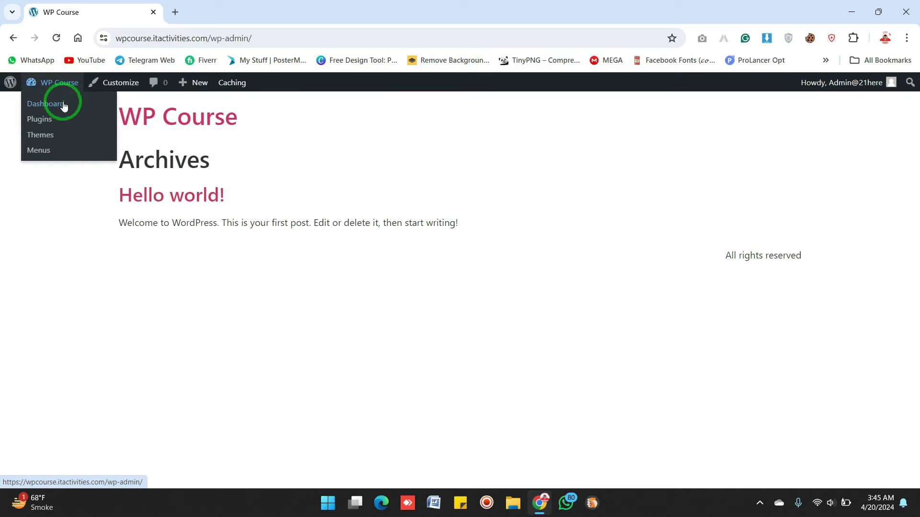
click(322, 35)
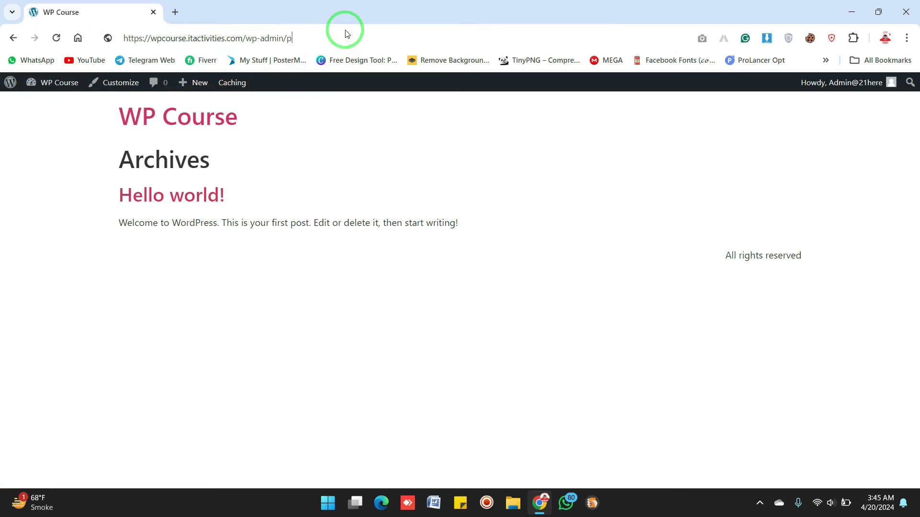
text(plugins)
key(Return)
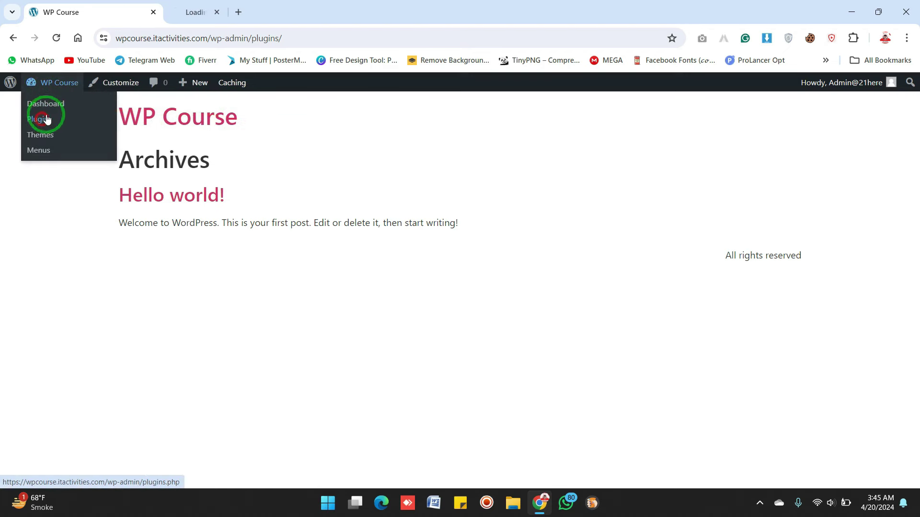
click(216, 4)
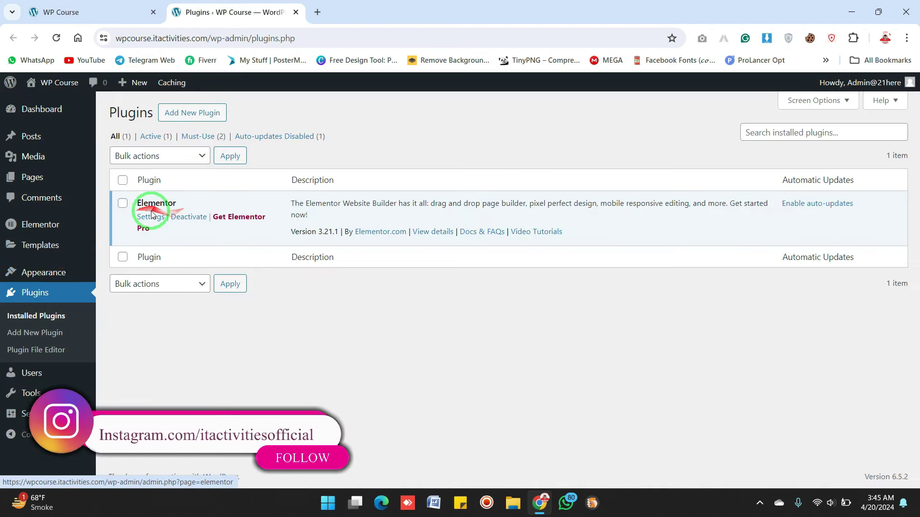
Open the Themes page in a new browser tab and delete the inactive Twenty Twenty-Three theme
middle_click(115, 272)
click(372, 4)
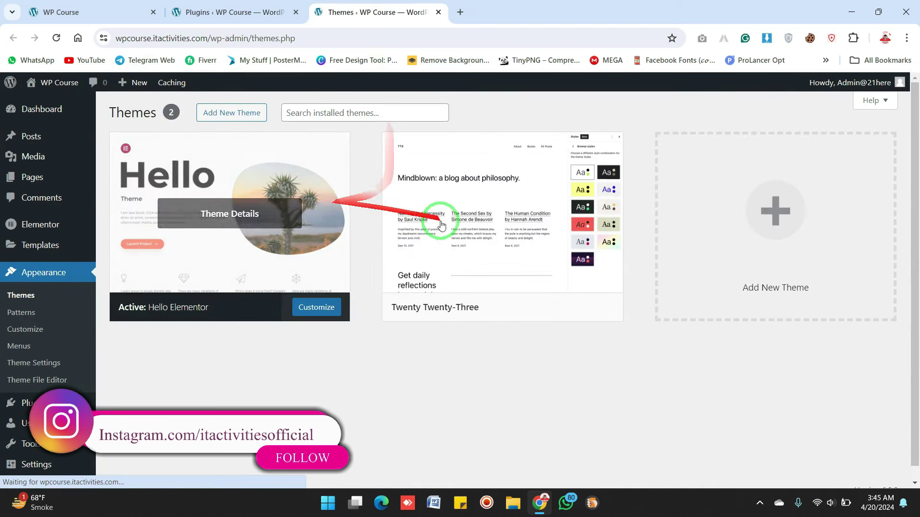
click(484, 242)
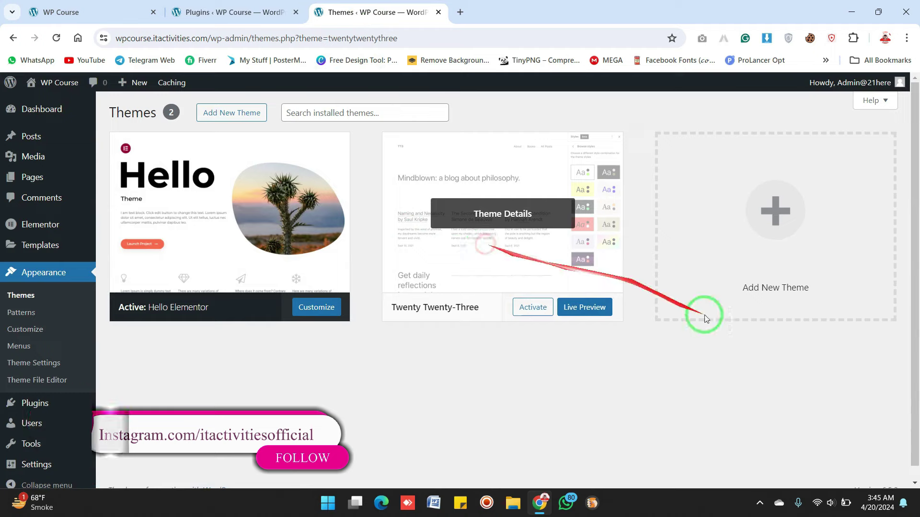
click(529, 461)
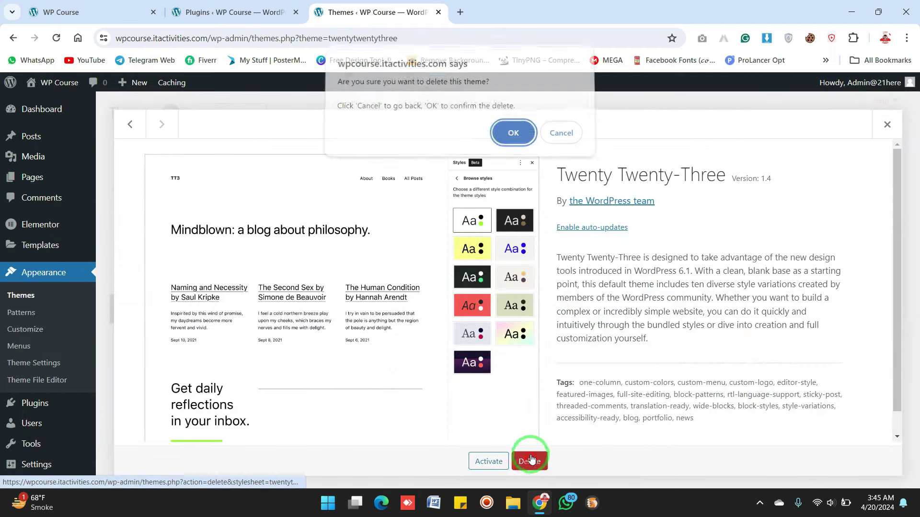
click(511, 134)
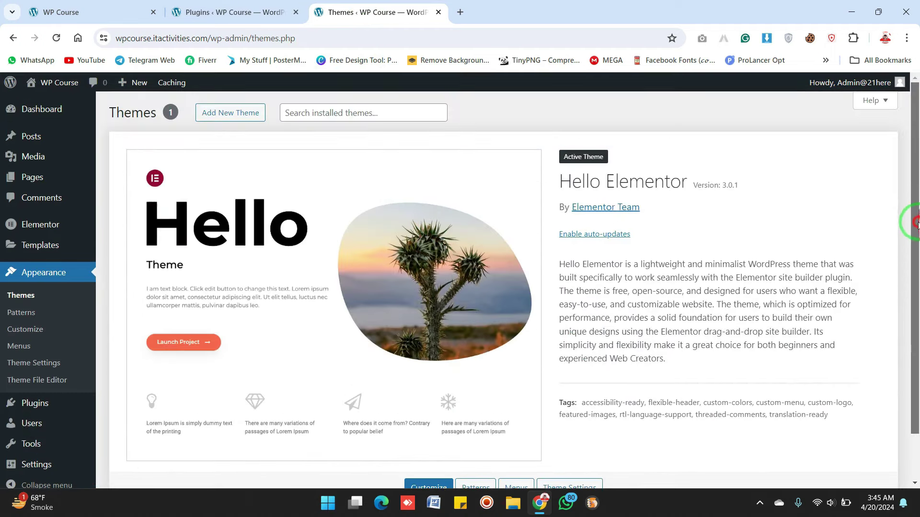
drag(916, 222, 910, 185)
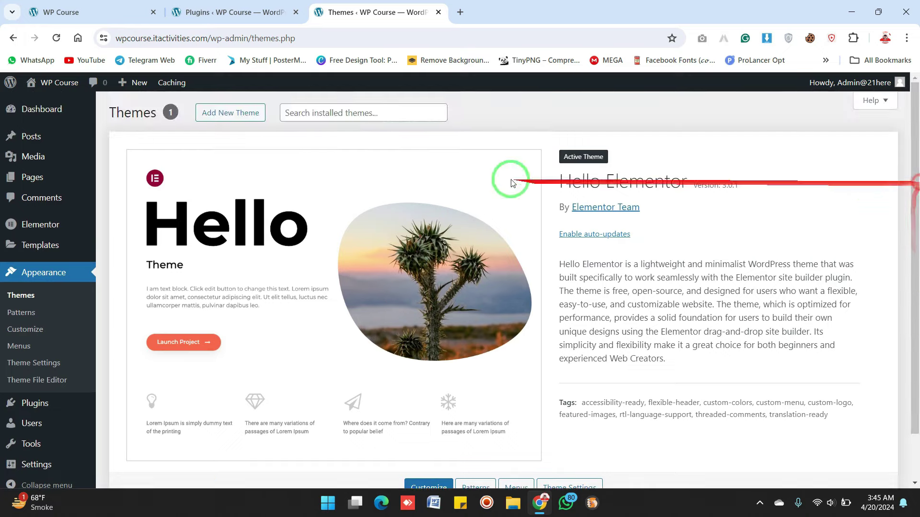
Find the Envato Elements – Photos & Elementor Templates plugin by searching new plugins for "envato", and install and activate it
click(236, 11)
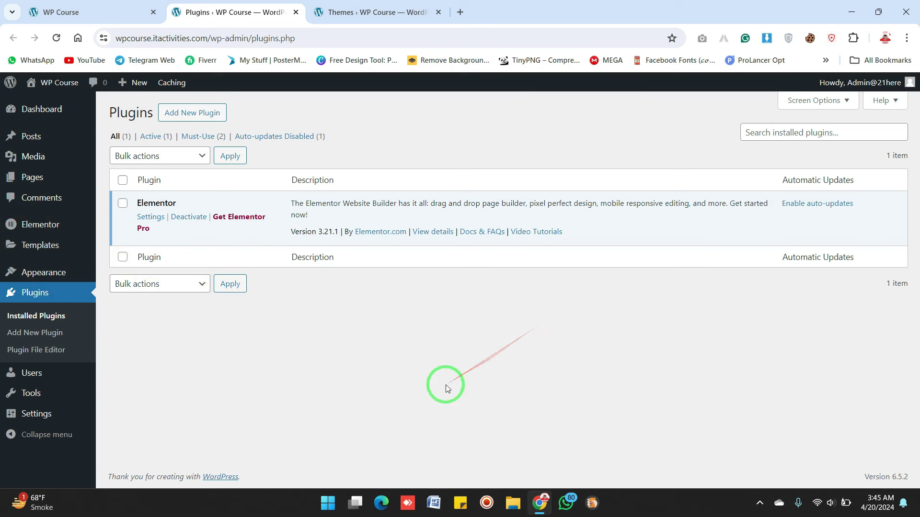
mouse_move(40, 272)
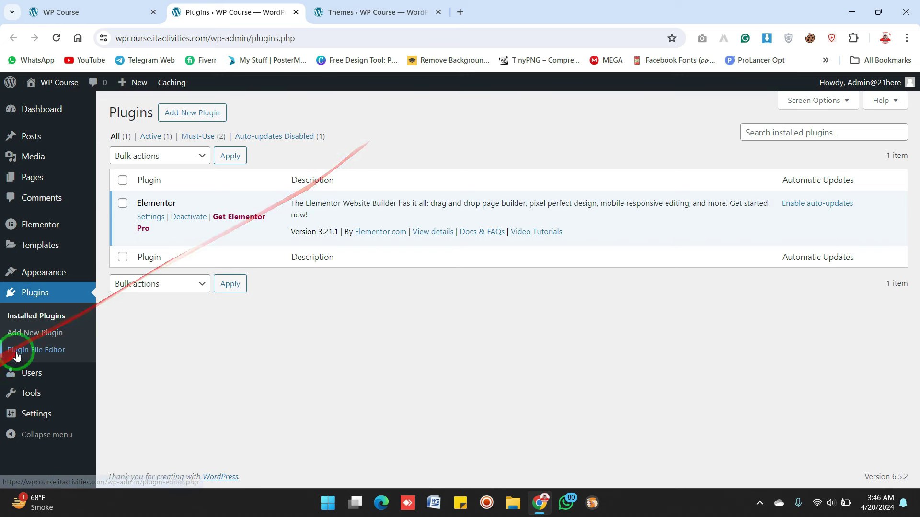
click(204, 118)
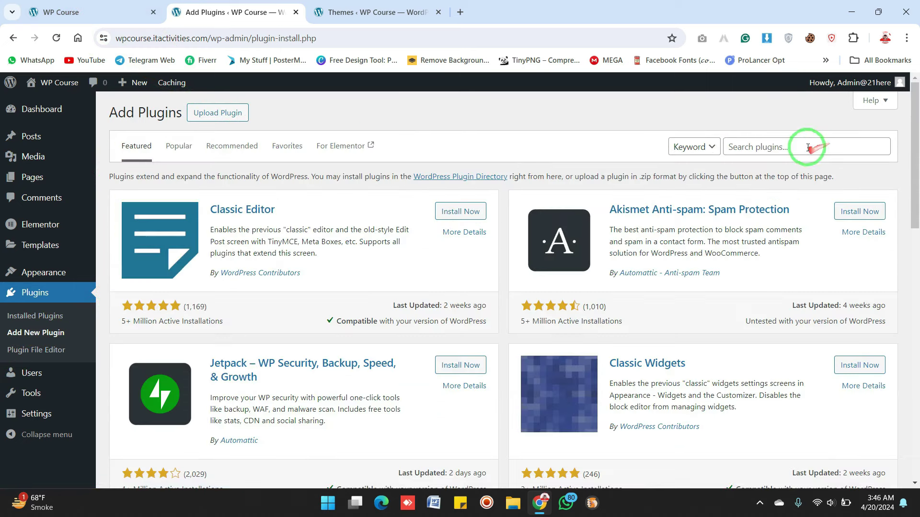
click(806, 145)
text(envato)
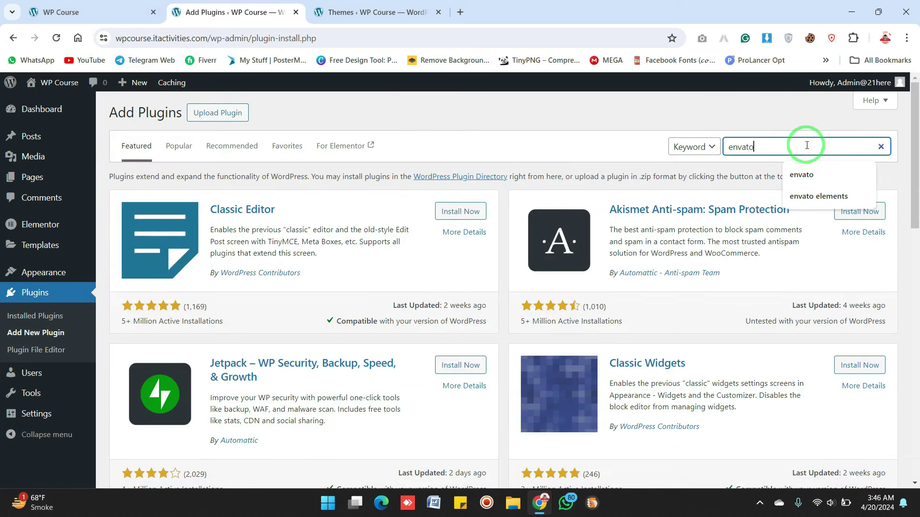
click(809, 177)
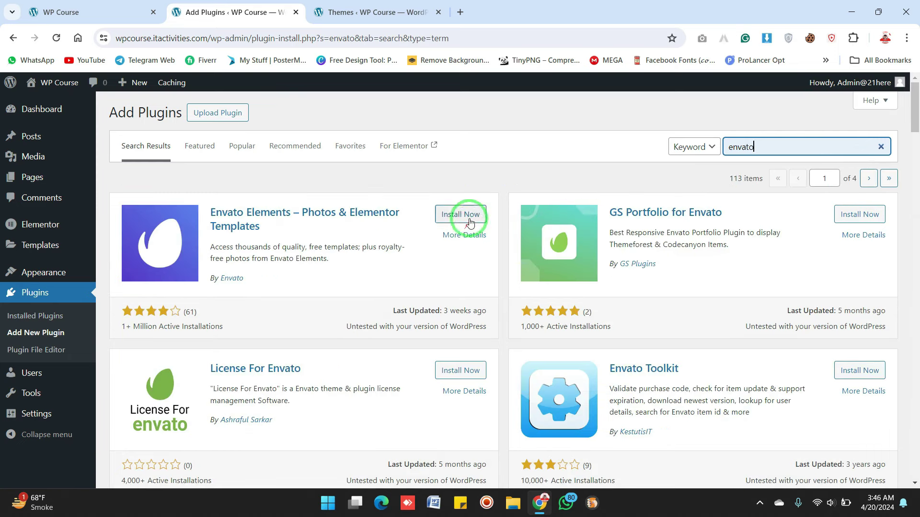
click(459, 215)
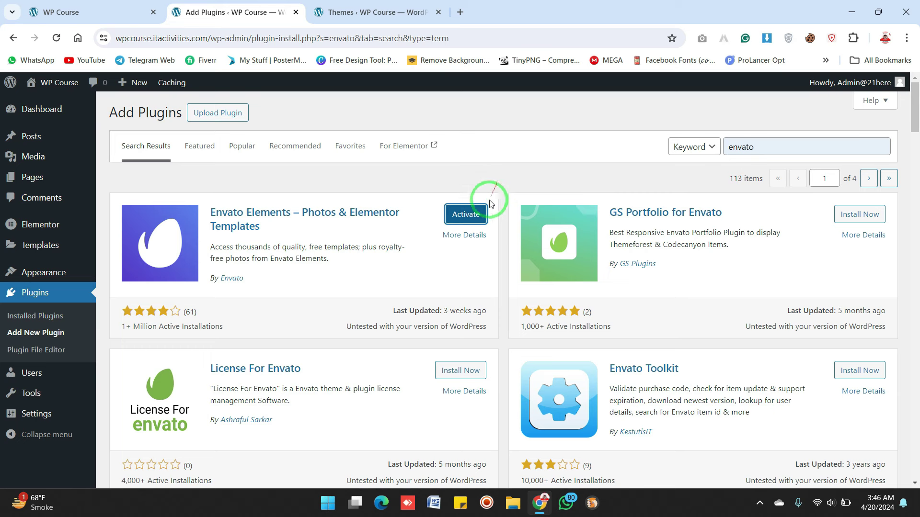
click(464, 214)
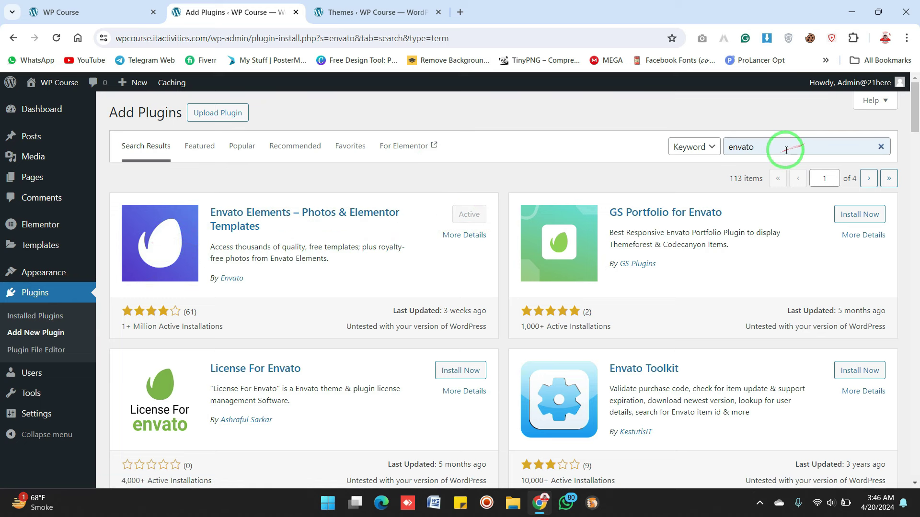
Search new plugins for "w3", and install and activate W3 Total Cache
drag(786, 151, 704, 150)
text(w3)
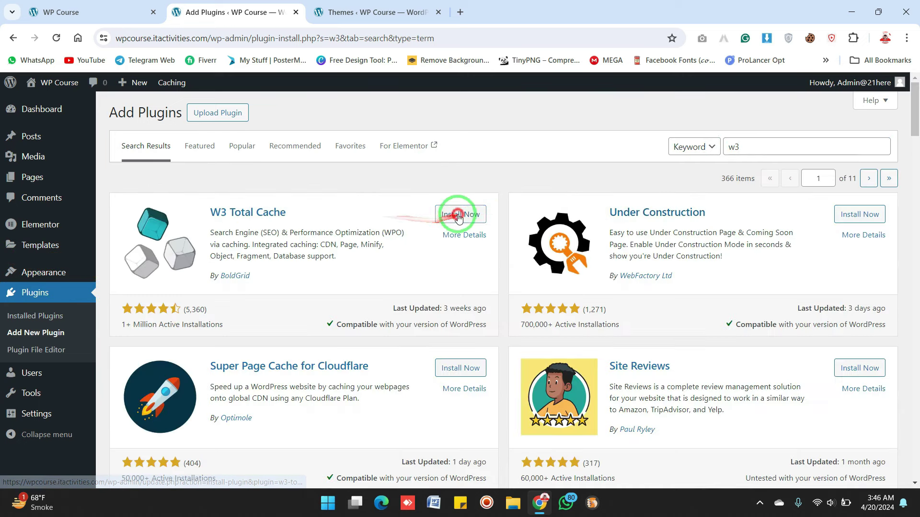
click(455, 214)
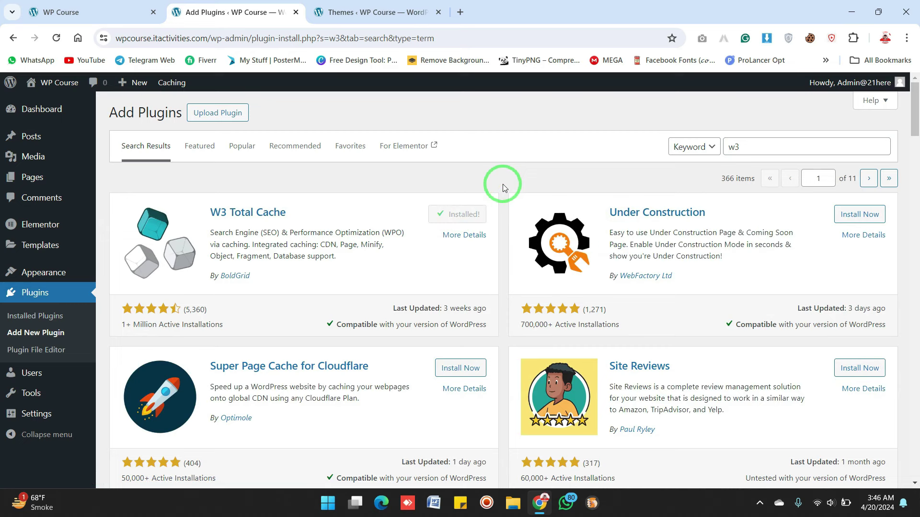
click(471, 215)
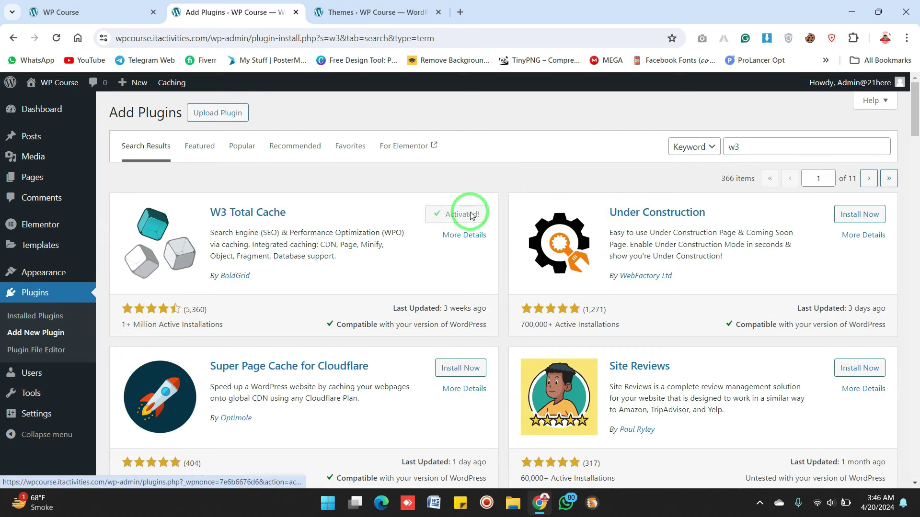
Search new plugins for "contact", and install and activate Contact Form 7
drag(763, 153, 701, 153)
text(con)
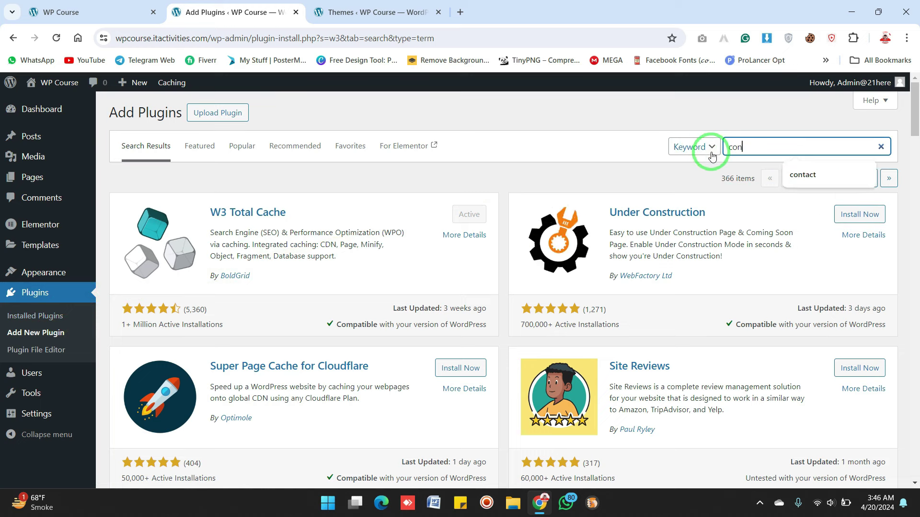
text(tat)
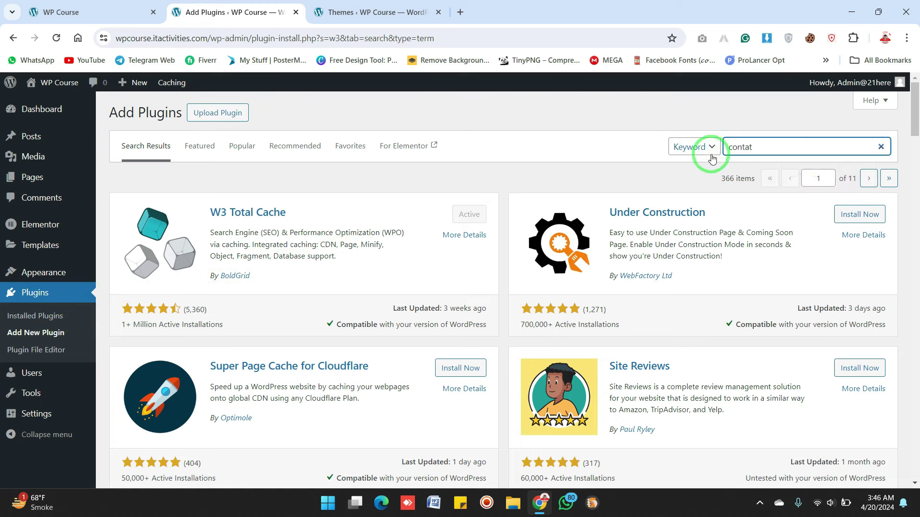
key(BackSpace)
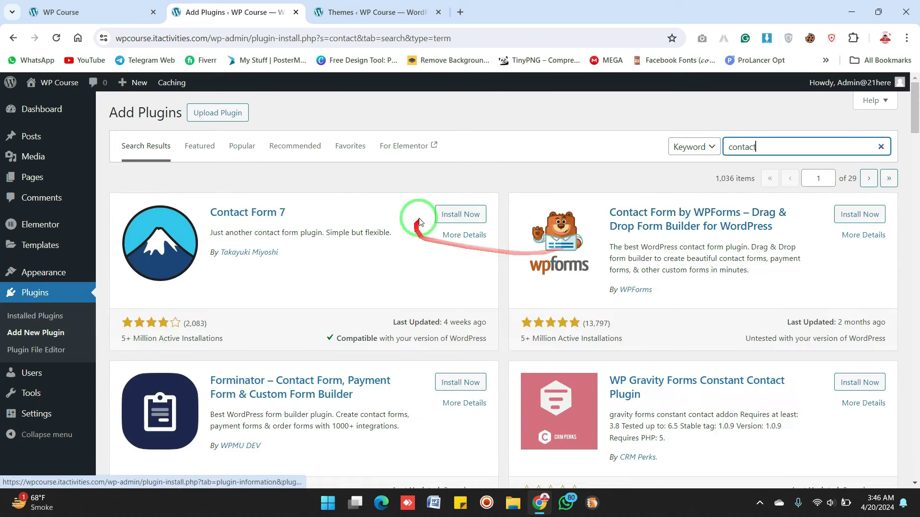
click(453, 215)
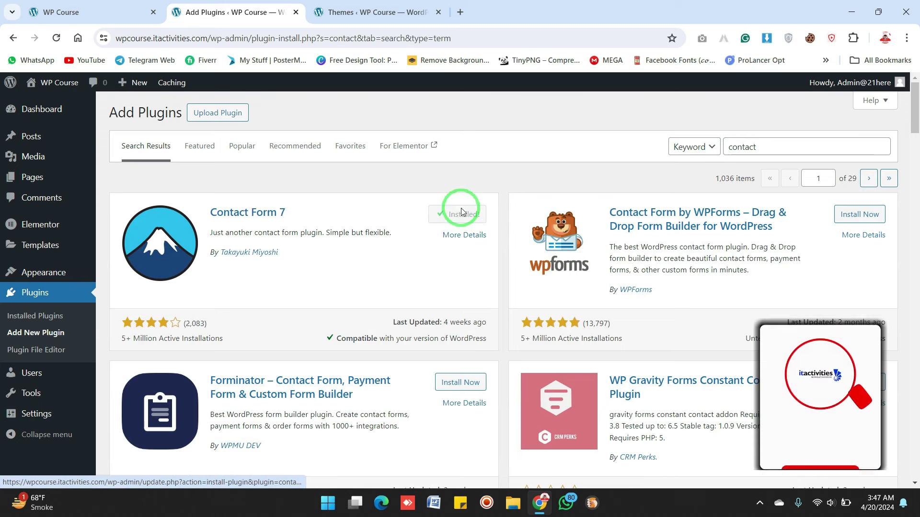
click(465, 215)
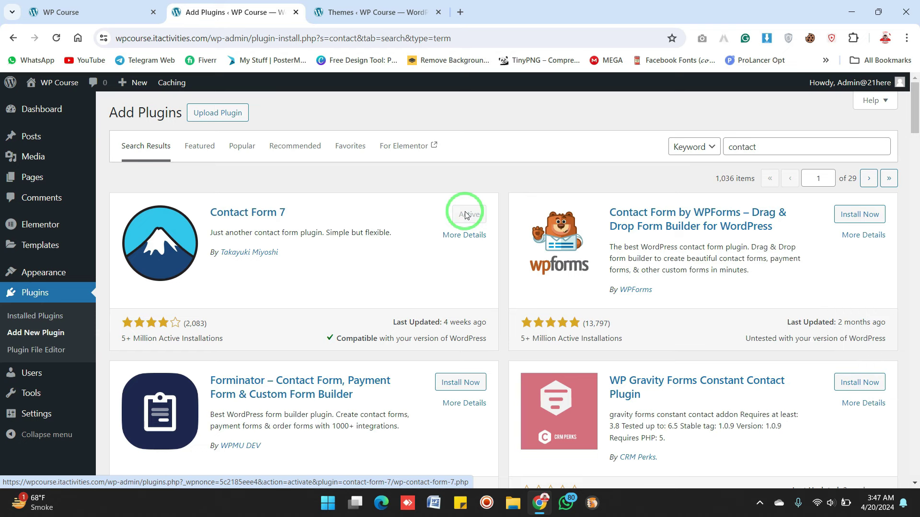
Open the WordPress Dashboard and examine the admin menu for the entries of the newly activated plugins
mouse_move(42, 392)
mouse_move(60, 272)
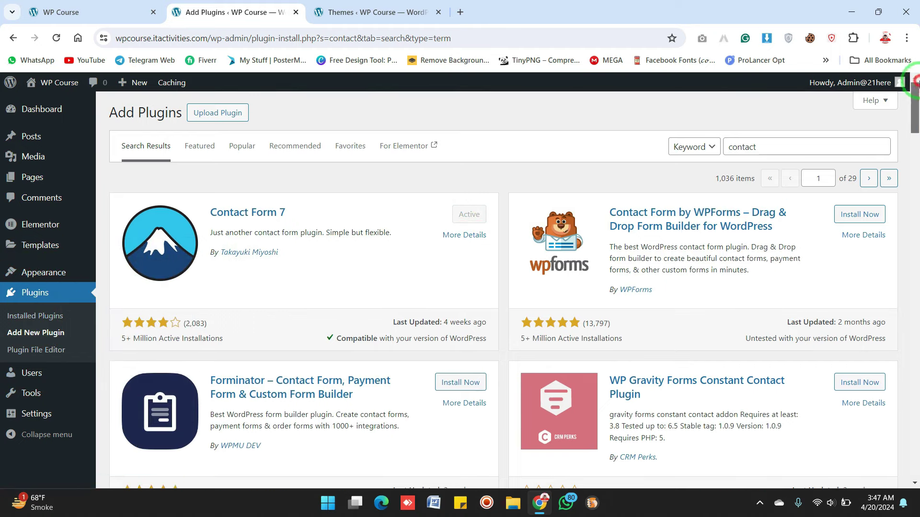
click(60, 111)
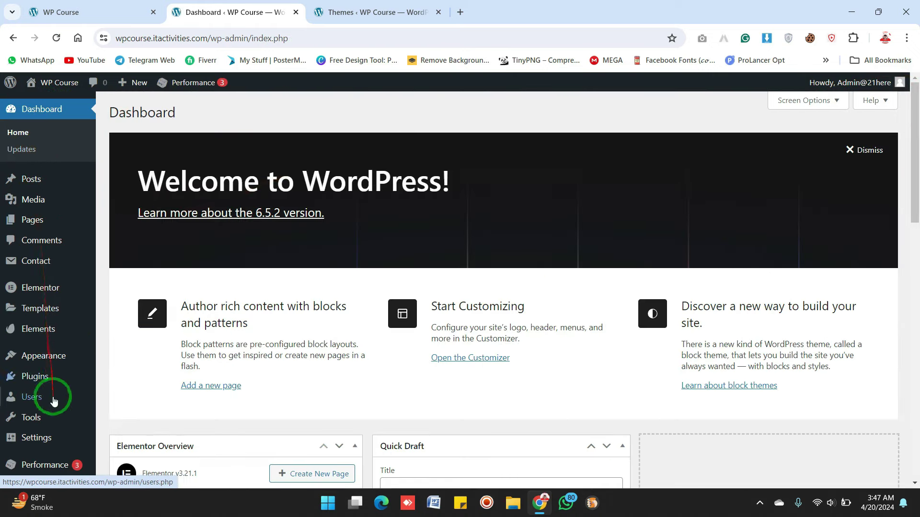
drag(915, 164, 915, 191)
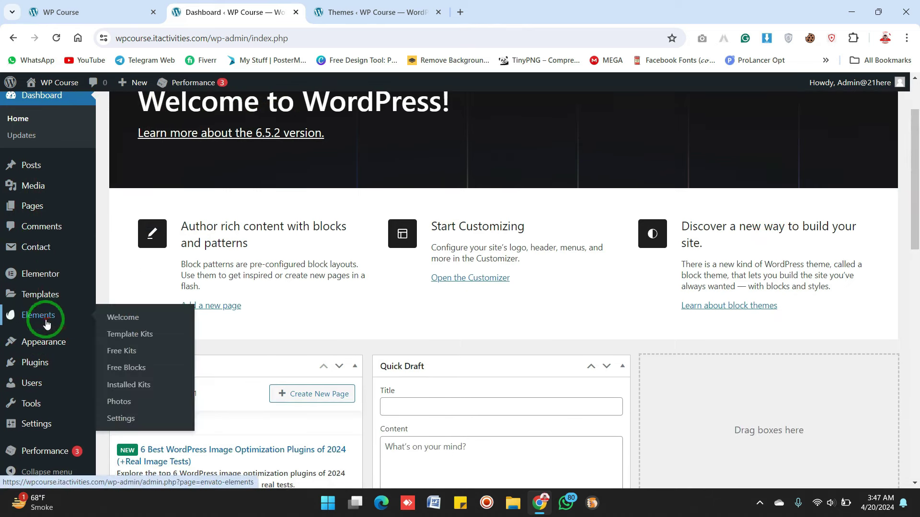
Open the installed plugins list in a new browser tab before the Themes tab and review the plugins against their admin menu entries
middle_click(41, 365)
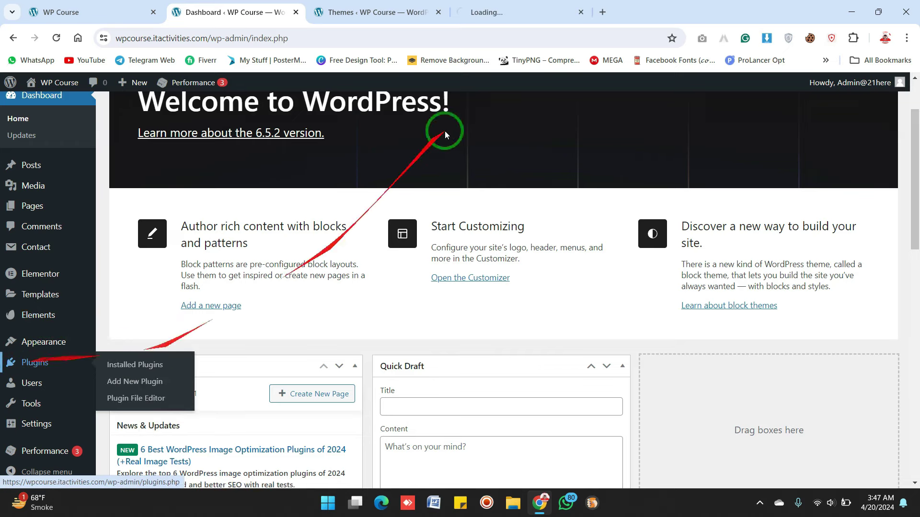
drag(540, 7, 442, 7)
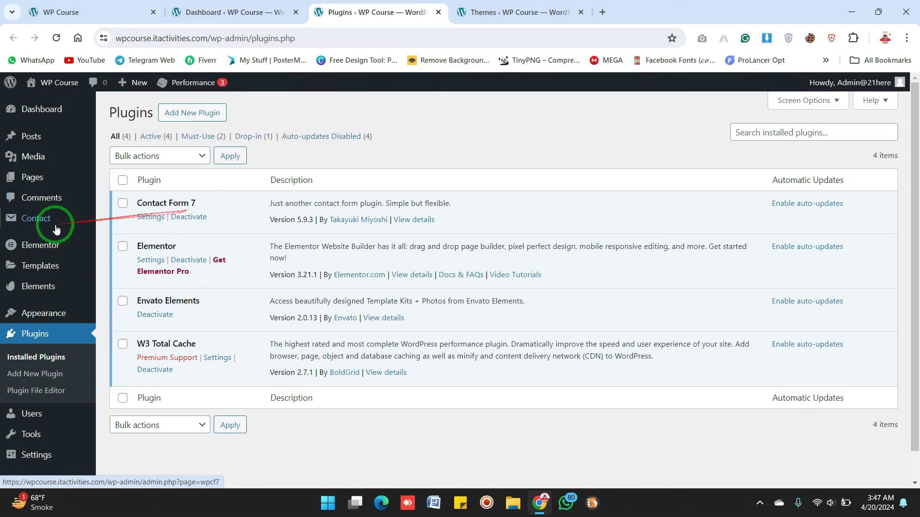
mouse_move(53, 227)
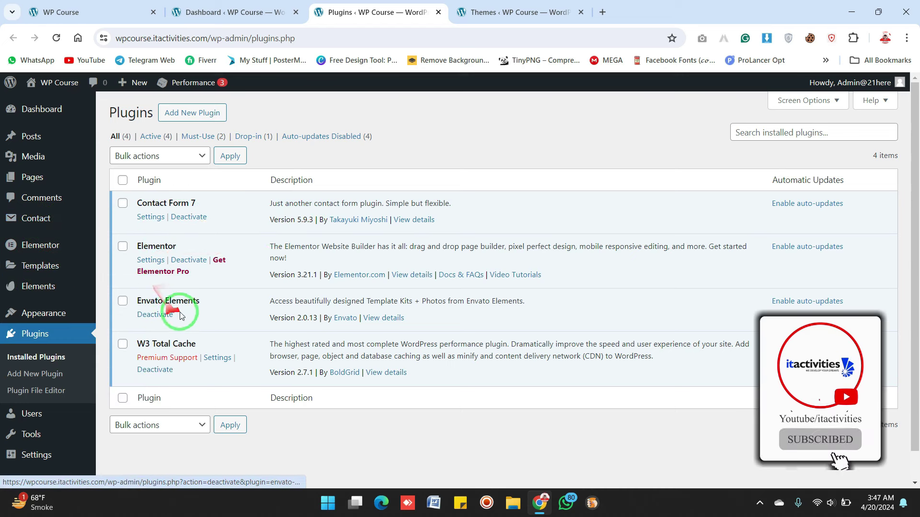
mouse_move(68, 254)
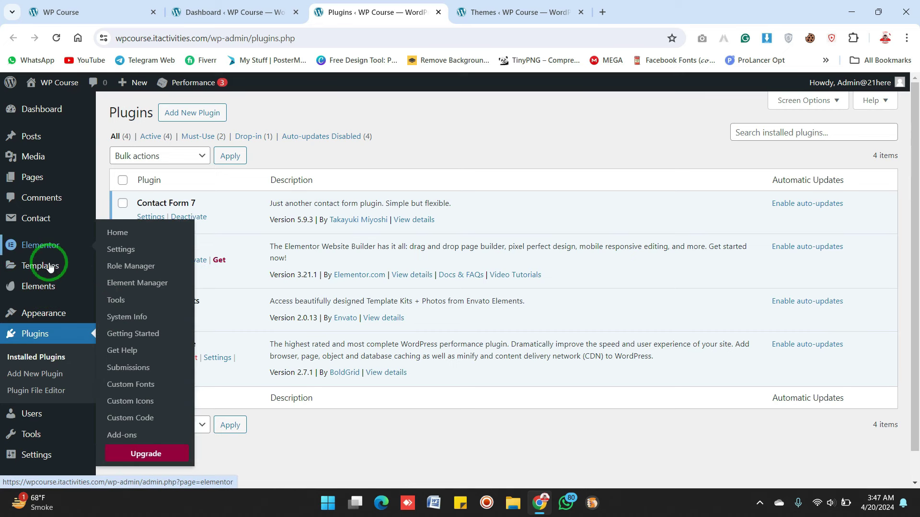
Open the Free Kits library of the Envato Elements plugin and browse the available template kits
mouse_move(45, 292)
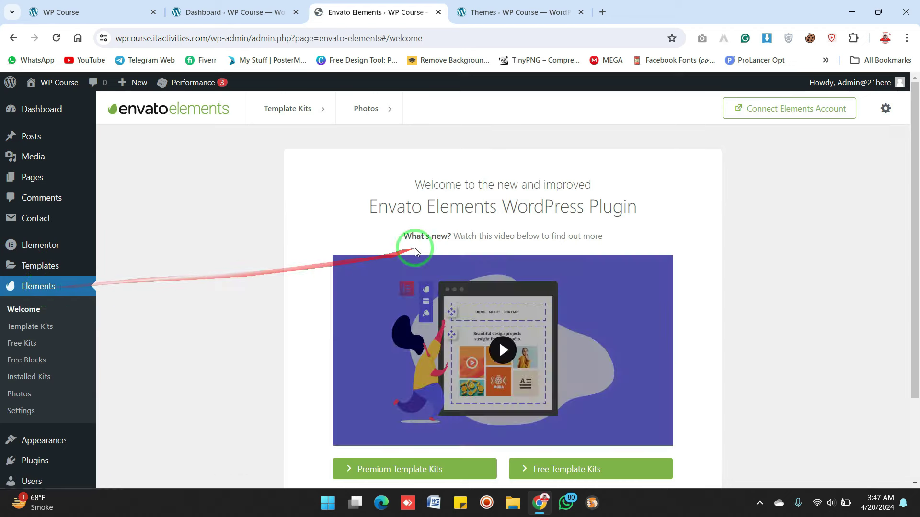
scroll(914, 220, down, 2)
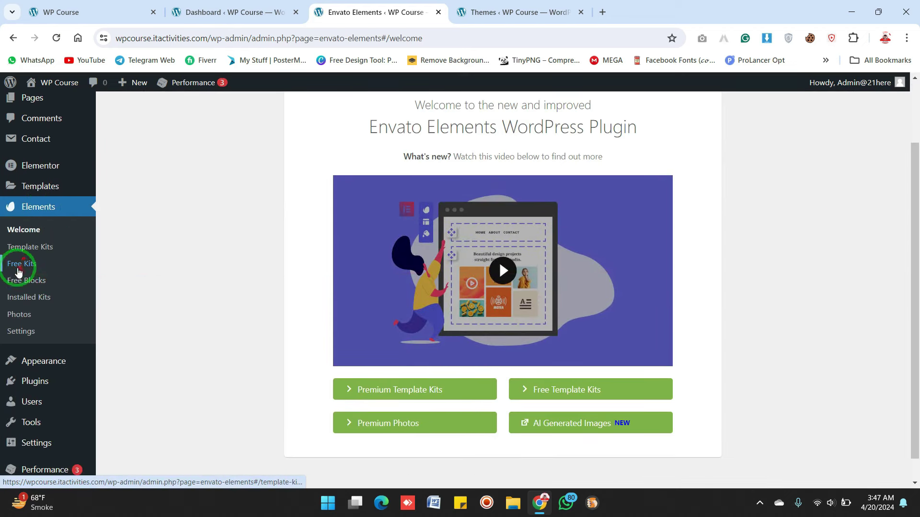
click(20, 269)
drag(916, 184, 916, 143)
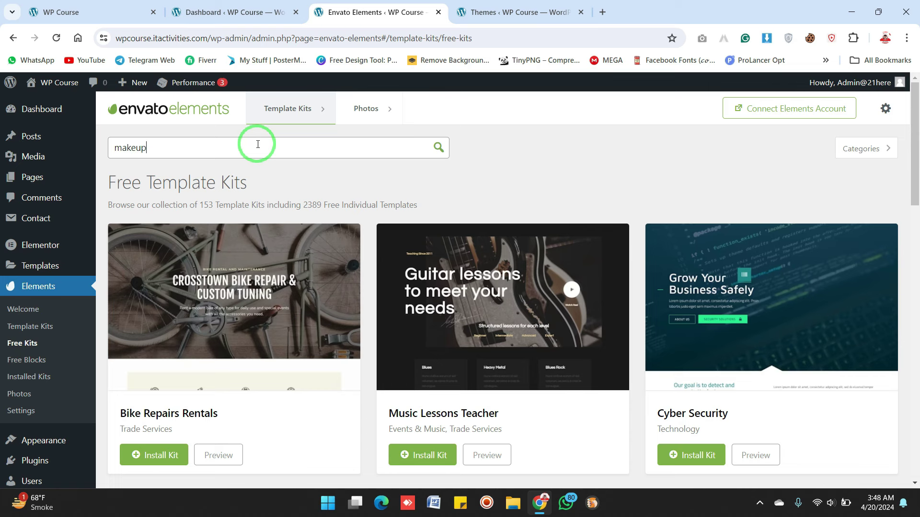
Search the free template kits for "makeup" and install the Makeup Brand kit
key(Return)
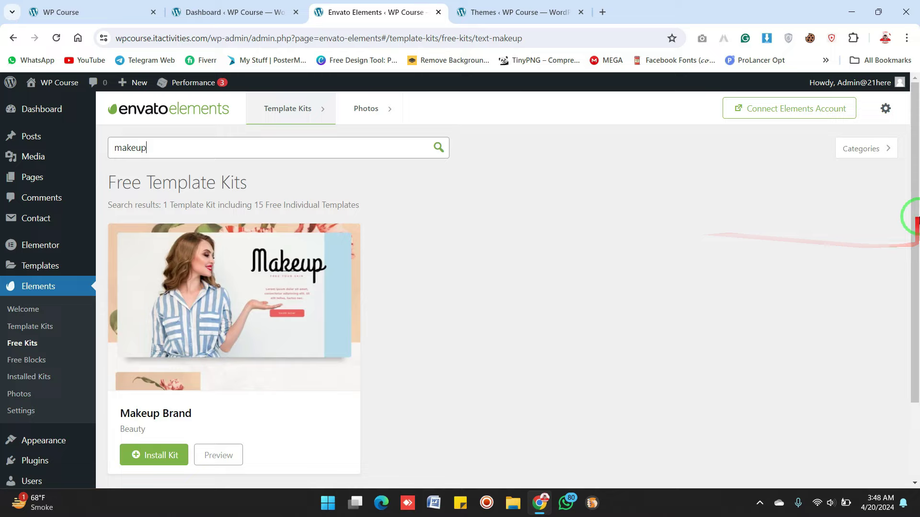
scroll(910, 217, down, 3)
scroll(907, 259, up, 2)
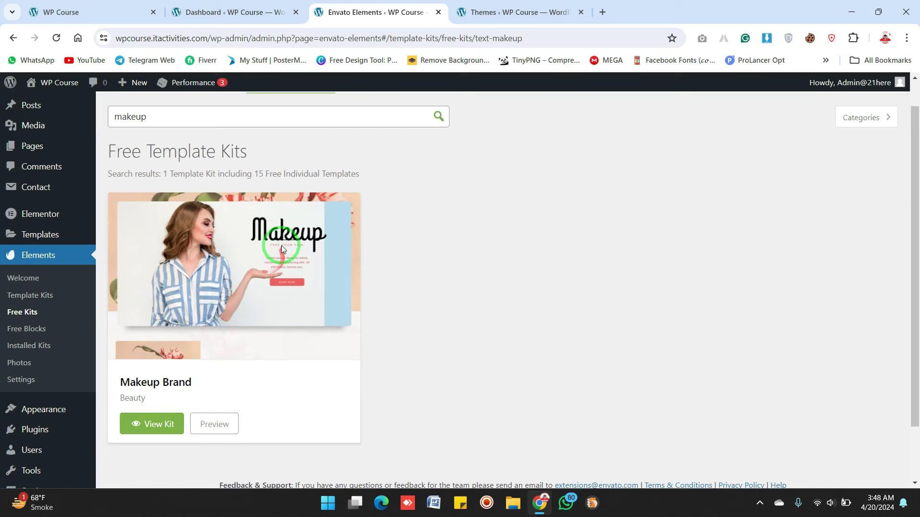
Open the Makeup Brand kit preview in its own browser tab and review its page templates, such as the home and about designs
click(503, 13)
drag(913, 115, 911, 148)
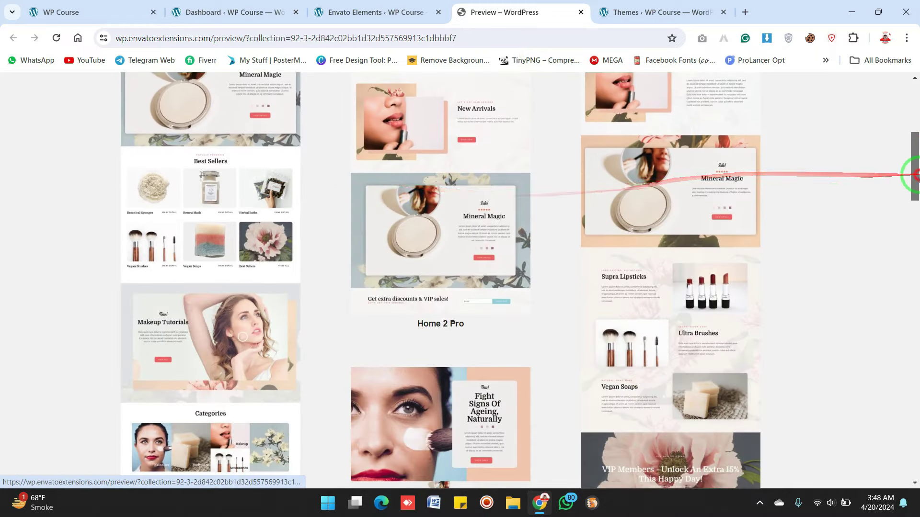
scroll(910, 174, down, 5)
scroll(904, 198, down, 4)
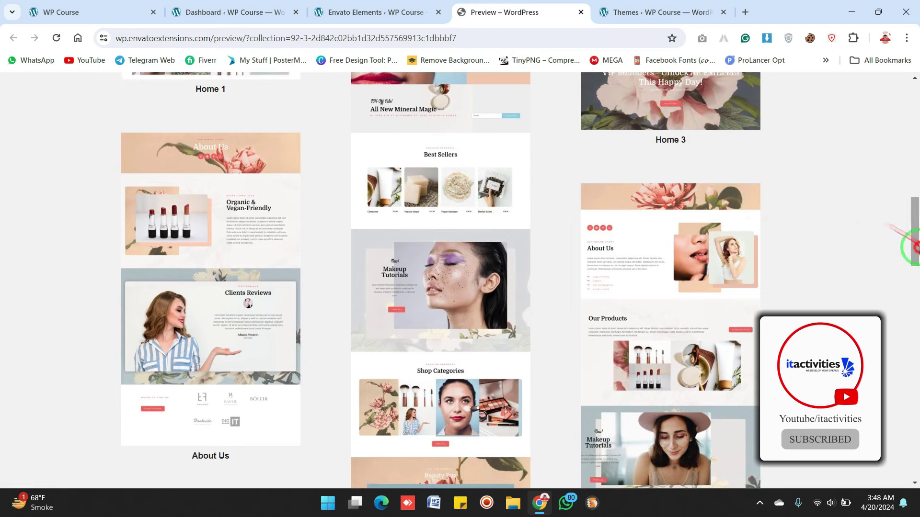
scroll(862, 240, down, 2)
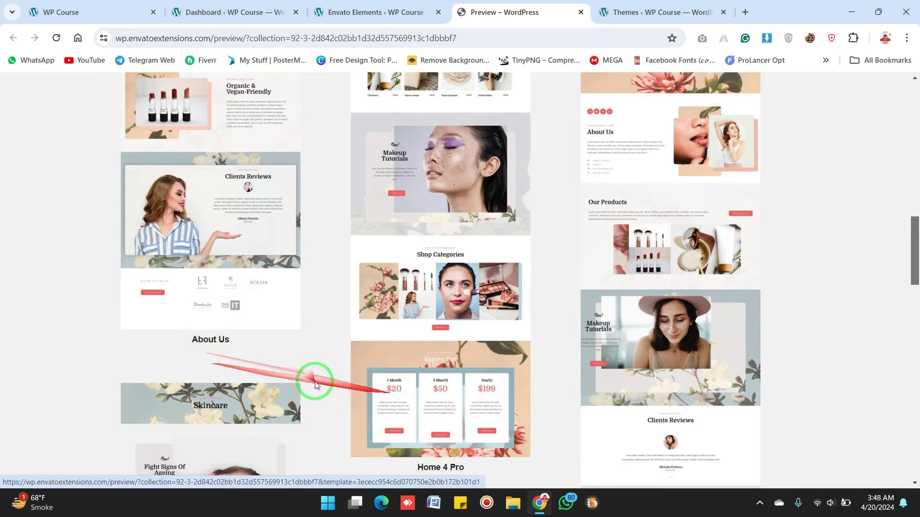
drag(914, 245, 916, 298)
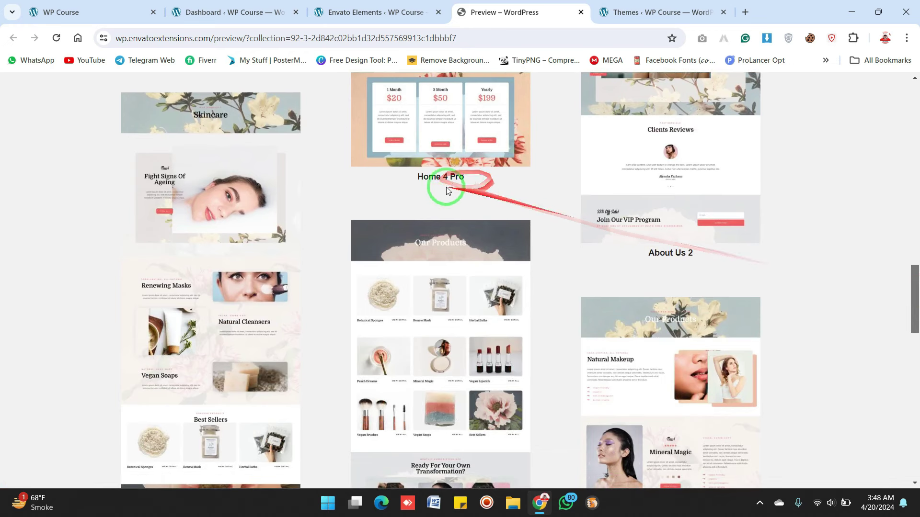
drag(915, 299, 895, 94)
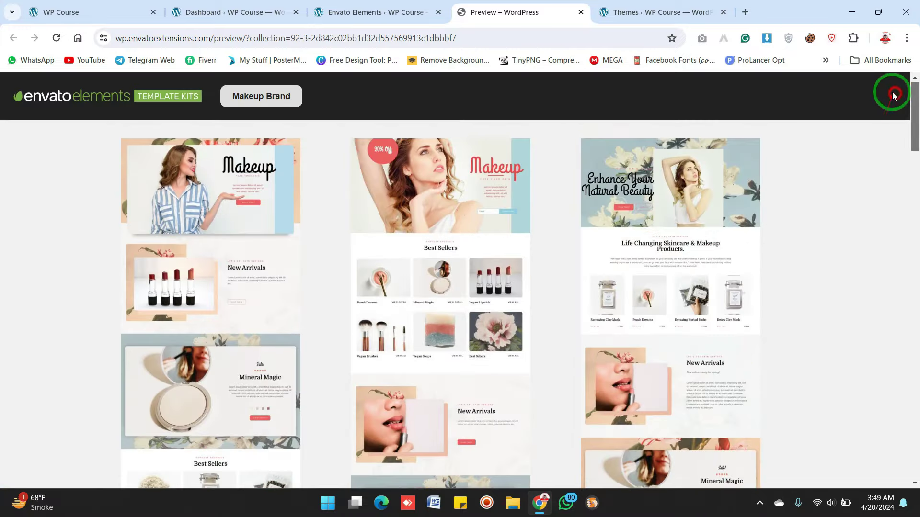
From the WordPress Dashboard, open six blank new-page editors, each in its own background browser tab
click(200, 3)
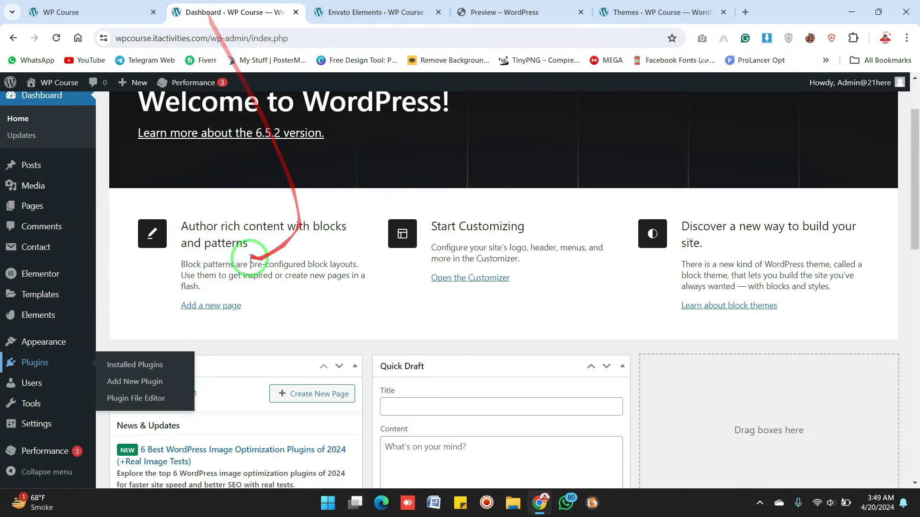
mouse_move(57, 215)
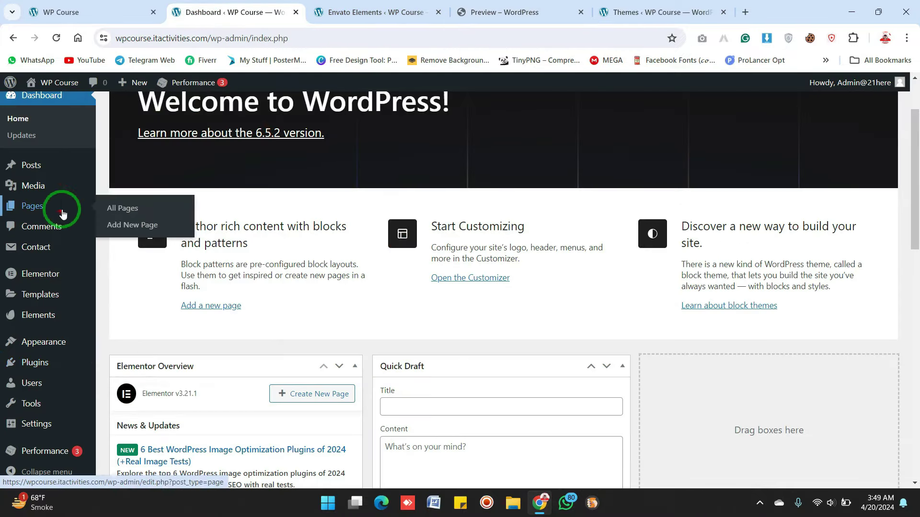
middle_click(142, 229)
middle_click(142, 229)
middle_click(142, 229)
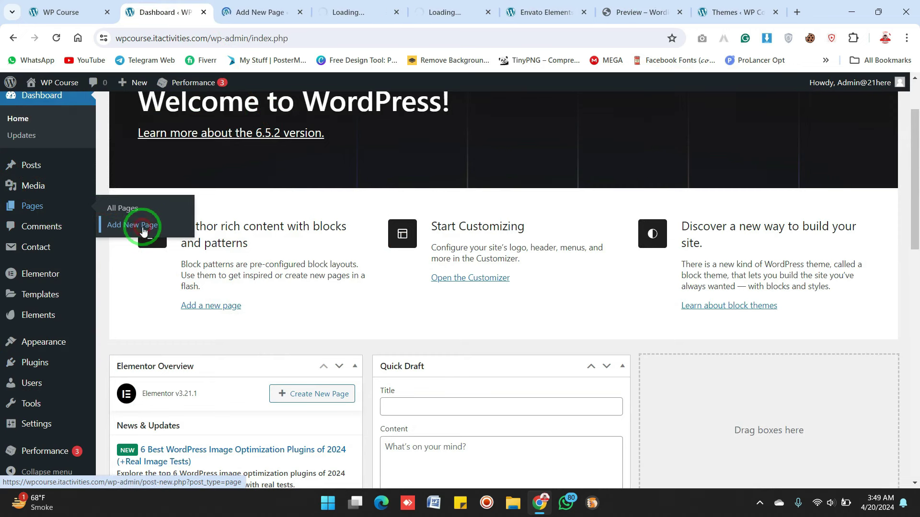
middle_click(142, 229)
middle_click(142, 229)
middle_click(142, 229)
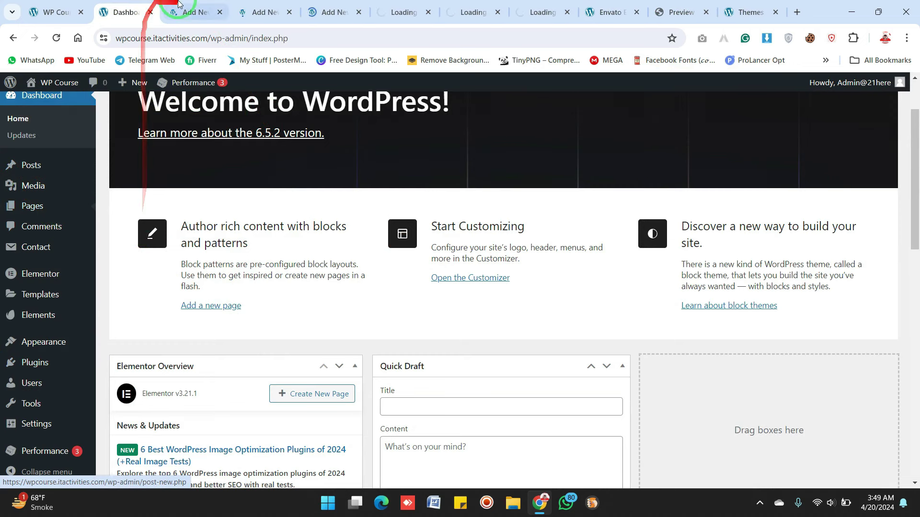
Title the first new page "Home" with the Elementor Canvas template, publish it and close its browser tab
click(191, 11)
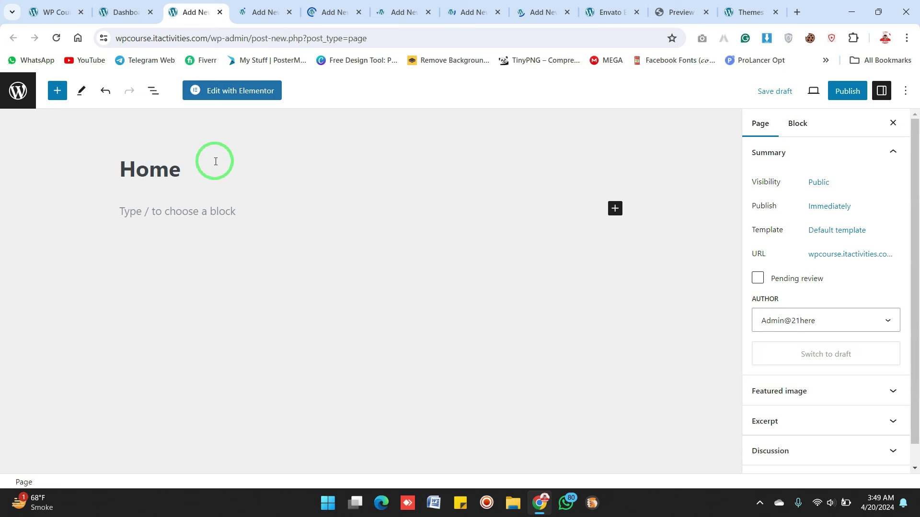
click(828, 231)
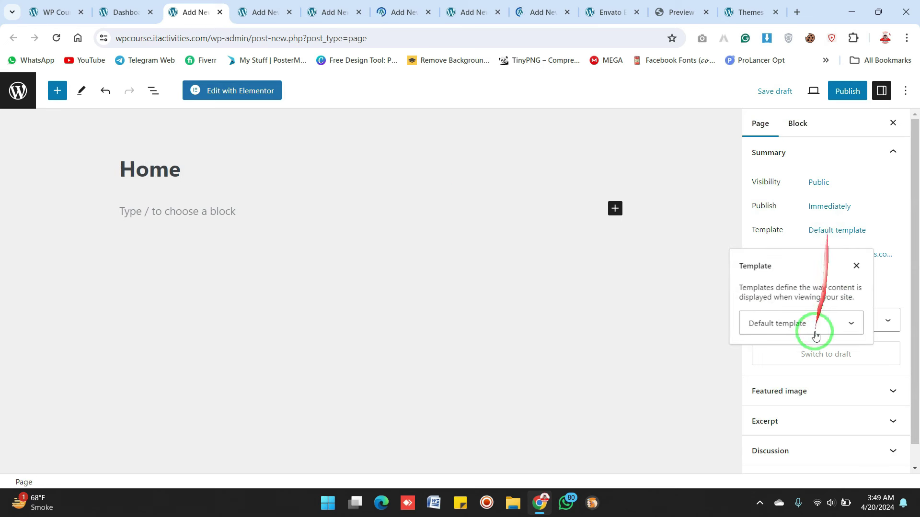
click(812, 324)
click(809, 353)
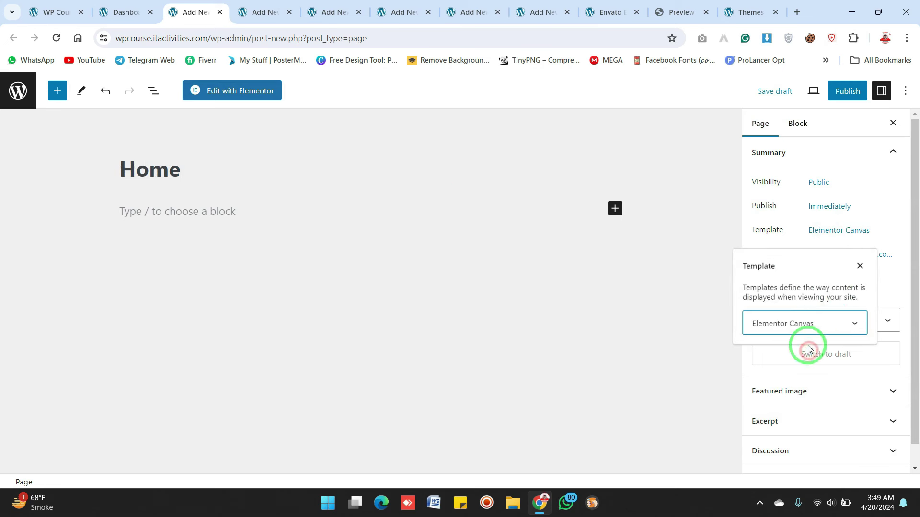
click(879, 201)
click(847, 90)
click(796, 92)
click(220, 12)
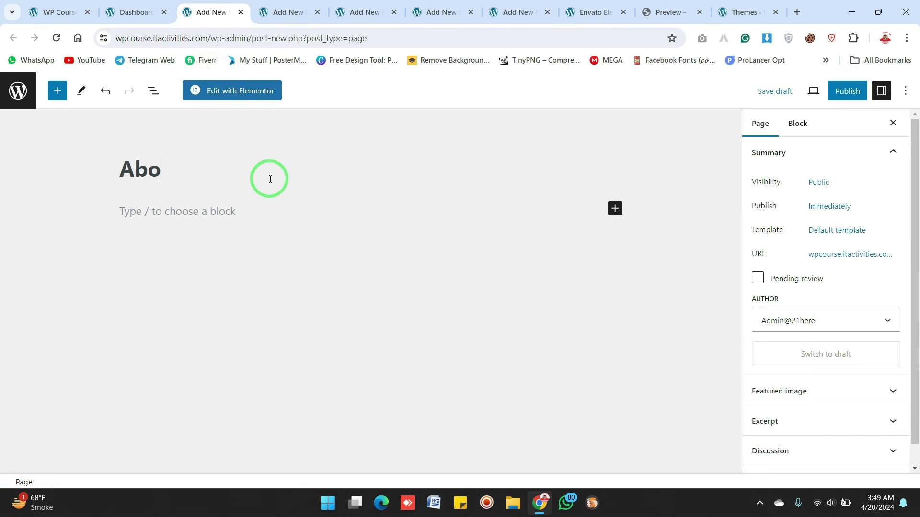
Title the next new page "About" with the Elementor Canvas template, publish it and close its browser tab
click(837, 230)
click(825, 327)
click(822, 351)
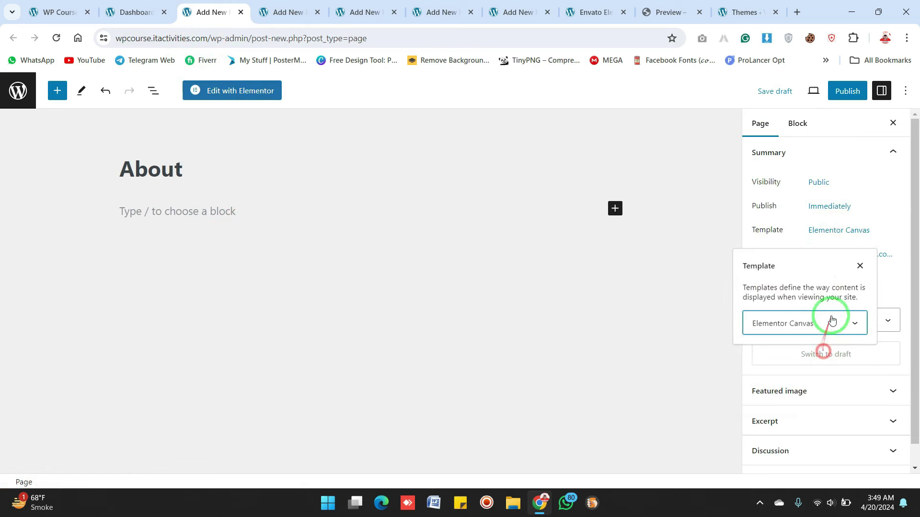
click(848, 91)
click(808, 92)
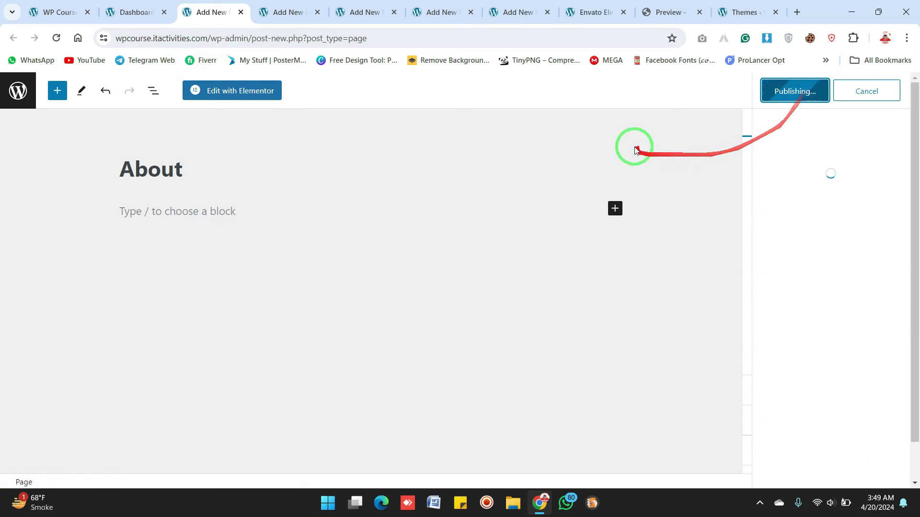
click(240, 12)
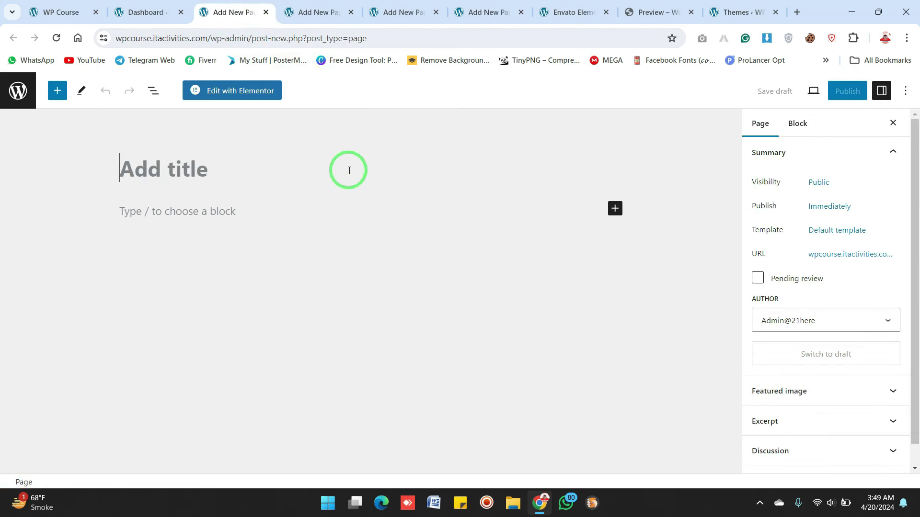
Title the next new page "Services" with the Elementor Canvas template, publish it and close its browser tab
click(844, 231)
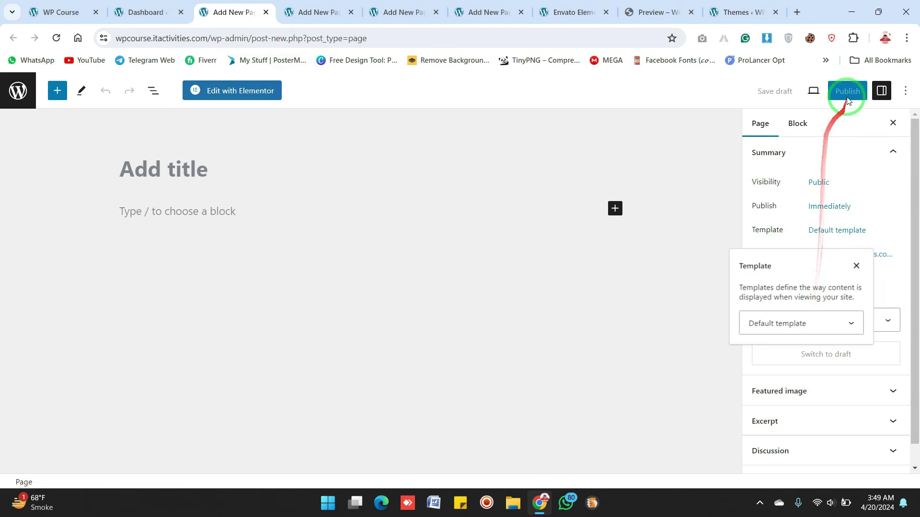
click(172, 165)
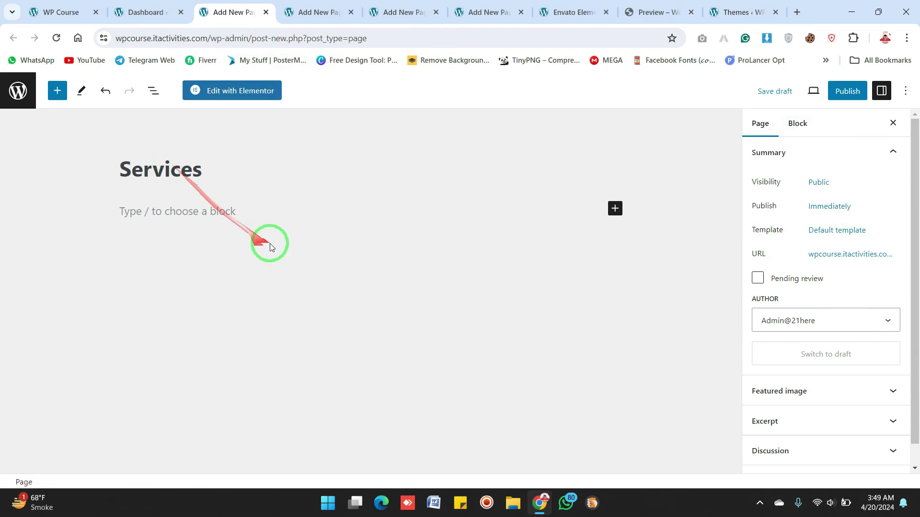
click(816, 230)
click(815, 331)
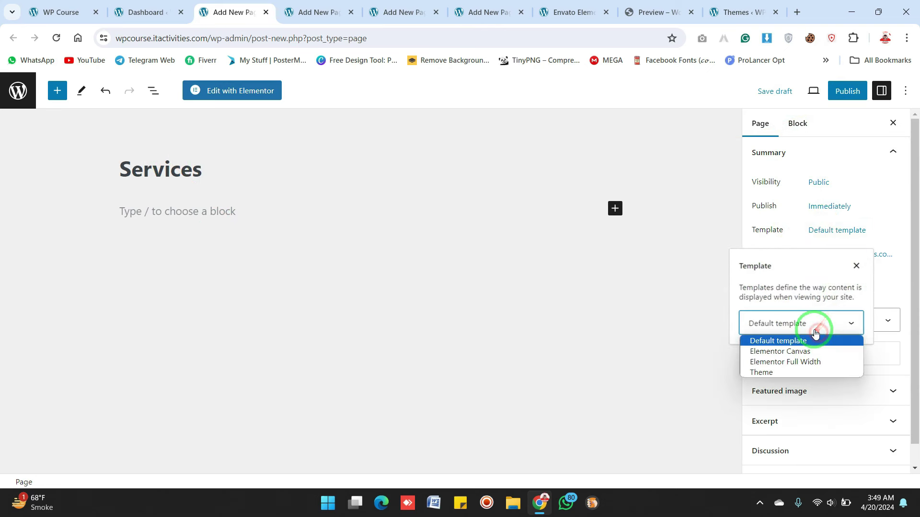
click(810, 352)
click(846, 91)
click(796, 90)
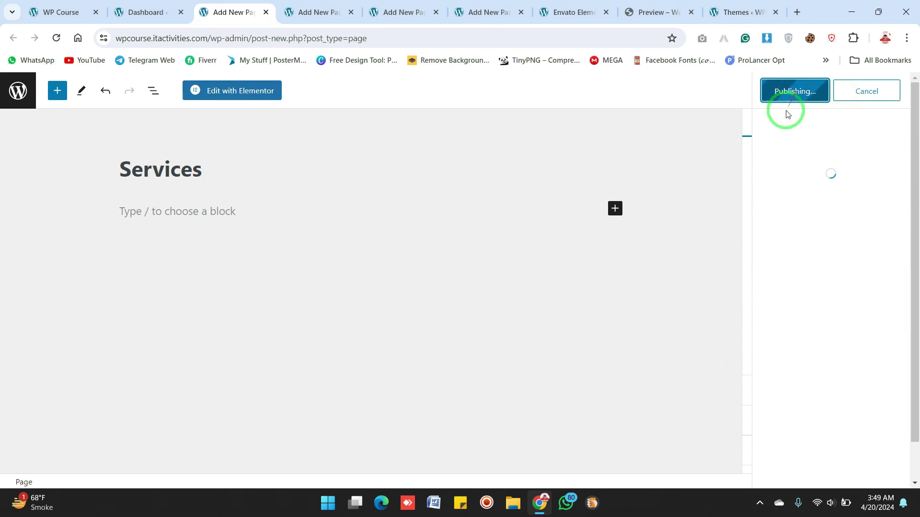
click(266, 13)
click(265, 12)
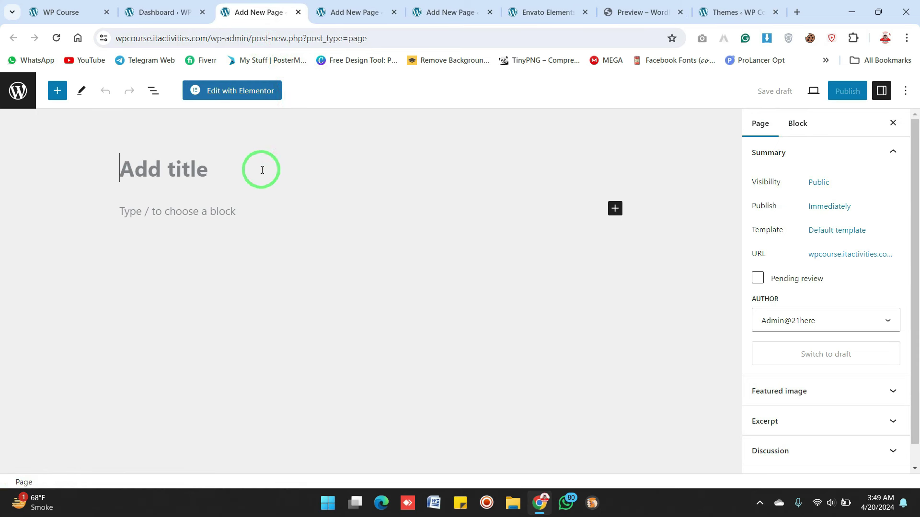
Title the next new page "Blog" with the Elementor Canvas template, publish it and close its browser tab
click(850, 229)
click(799, 323)
click(780, 351)
click(847, 90)
click(795, 90)
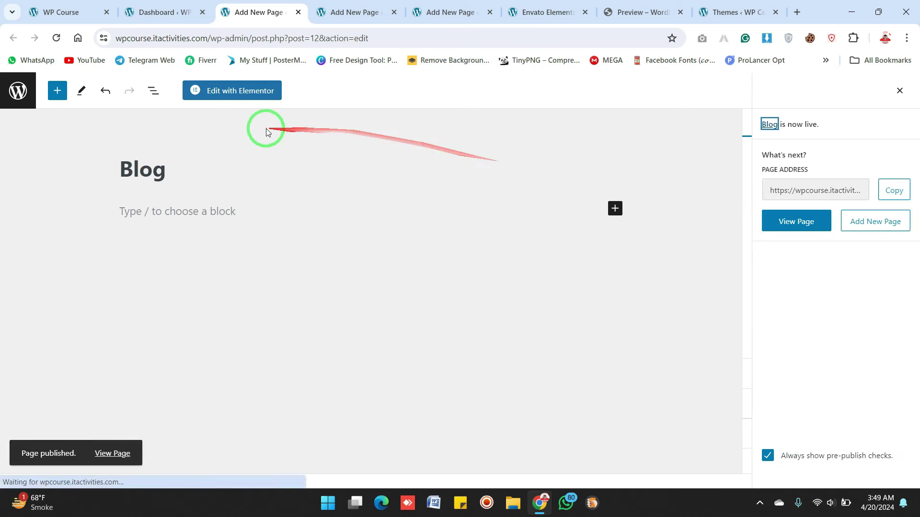
click(298, 12)
Open the list of all pages in a new browser tab from the Dashboard and place that tab directly after the Dashboard tab
click(163, 12)
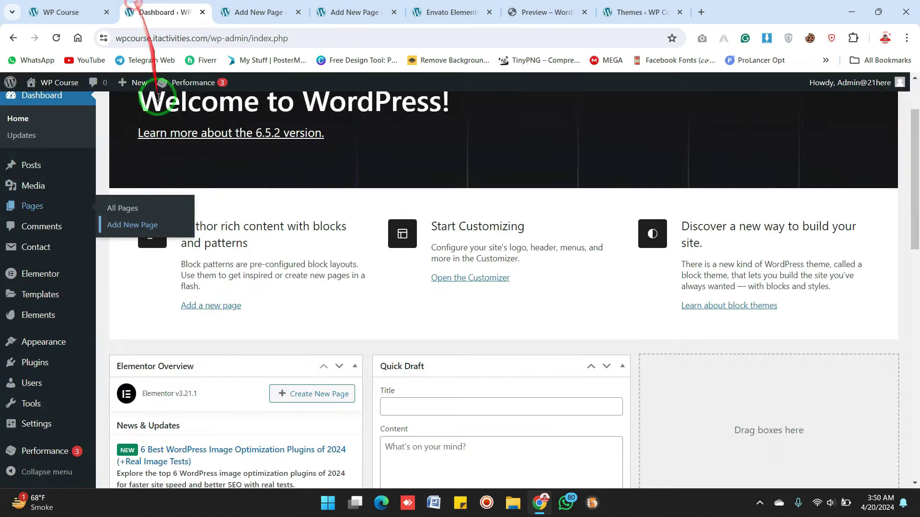
click(50, 209)
right_click(51, 209)
click(120, 220)
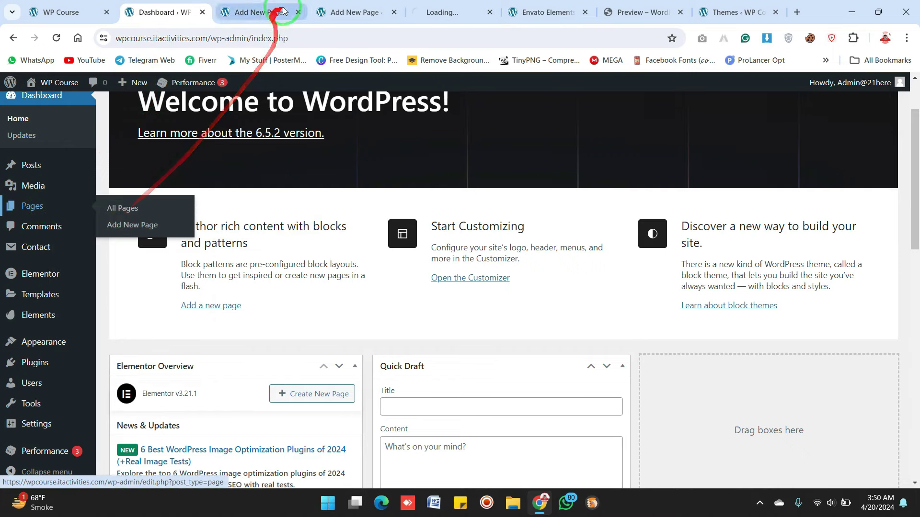
drag(416, 8, 275, 4)
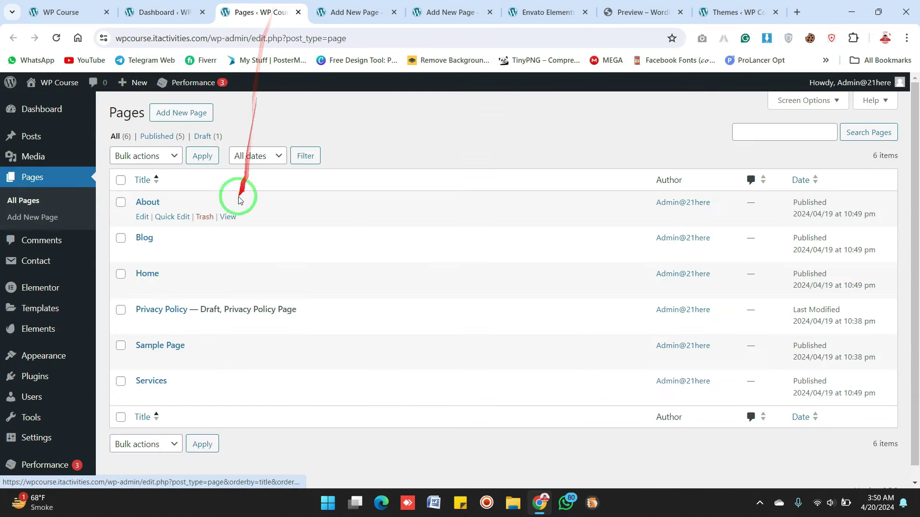
Move the Privacy Policy draft and the Sample Page to the trash with one bulk action
click(120, 309)
click(120, 345)
click(147, 156)
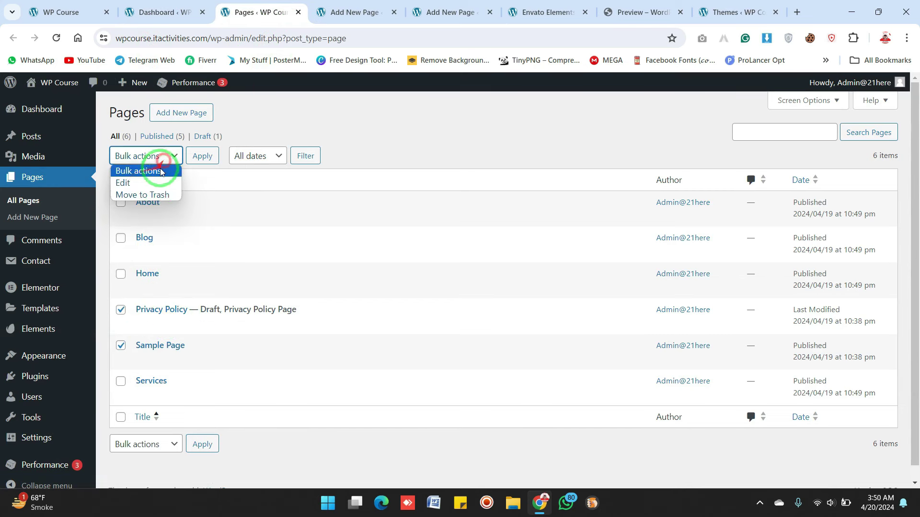
click(150, 195)
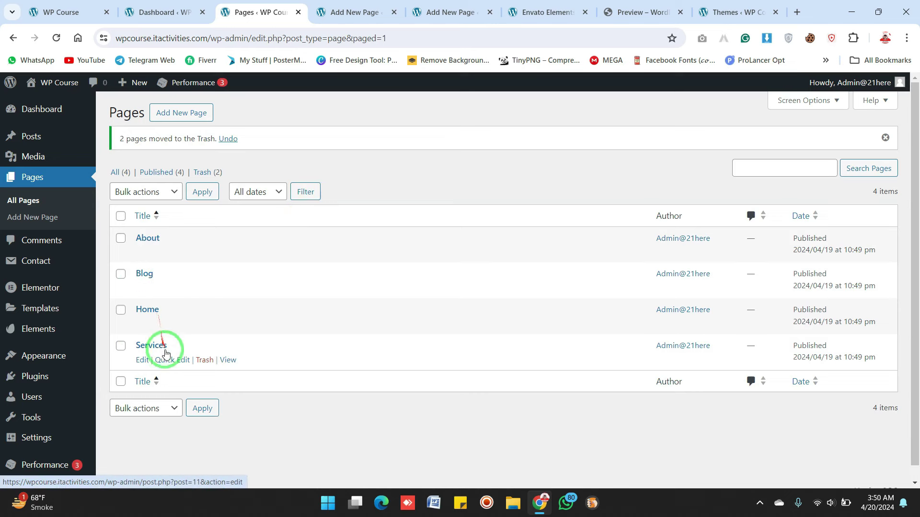
Return to the Makeup Brand kit preview and look through its remaining templates, such as FAQ, Our Locations and Coming Soon
click(729, 6)
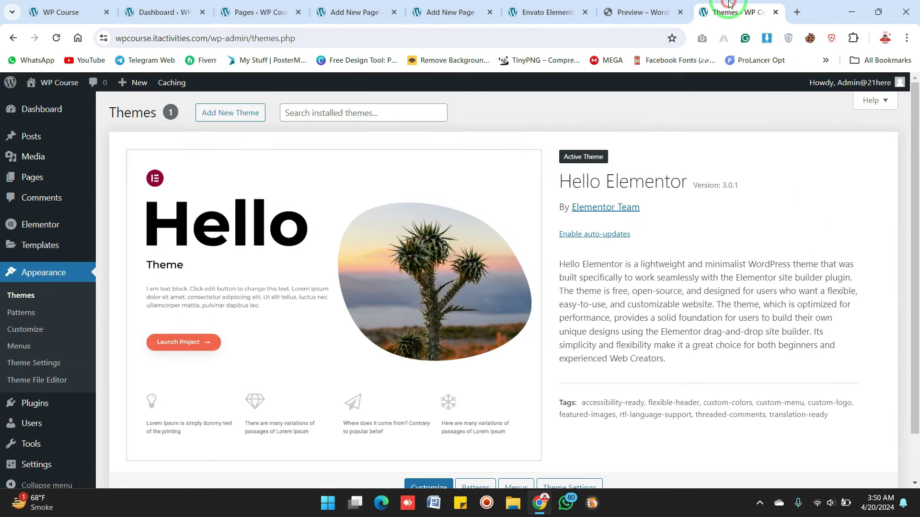
click(607, 5)
drag(916, 166, 916, 459)
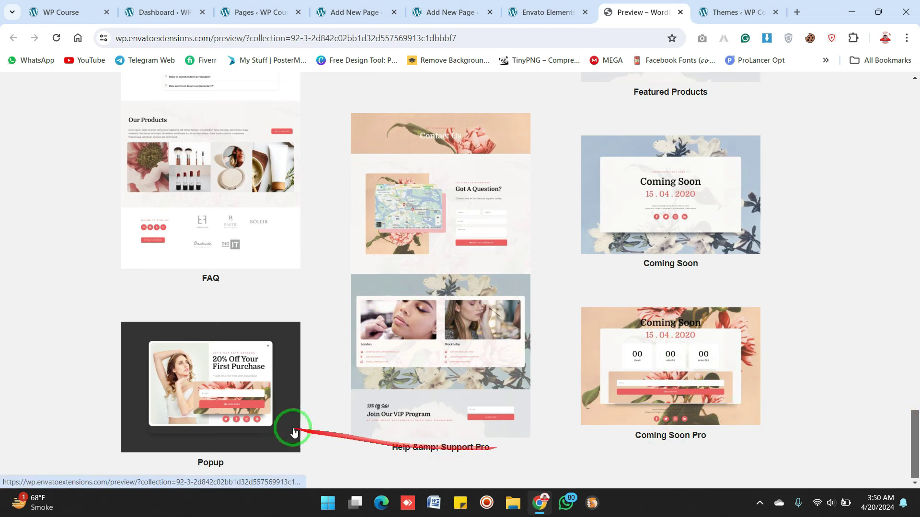
scroll(915, 408, up, 5)
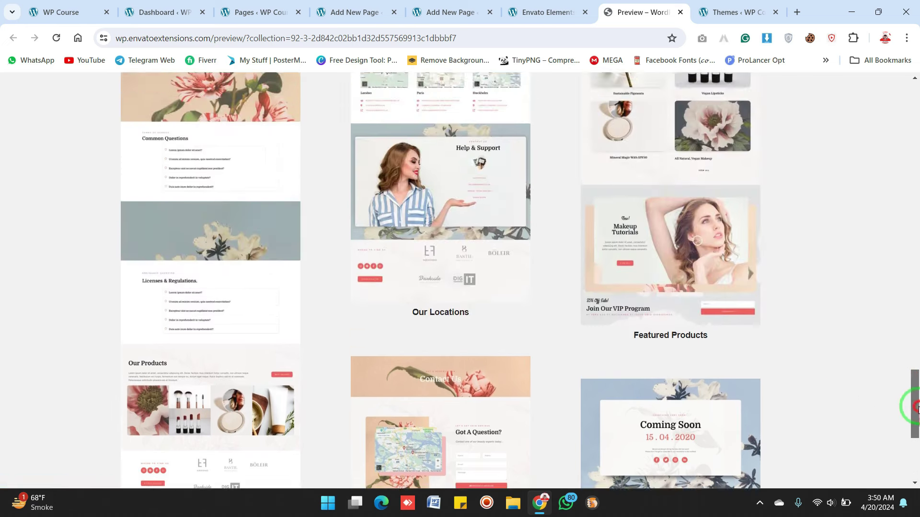
Assign the Elementor Canvas template to the open "Contact Us" page and publish it
scroll(915, 398, up, 3)
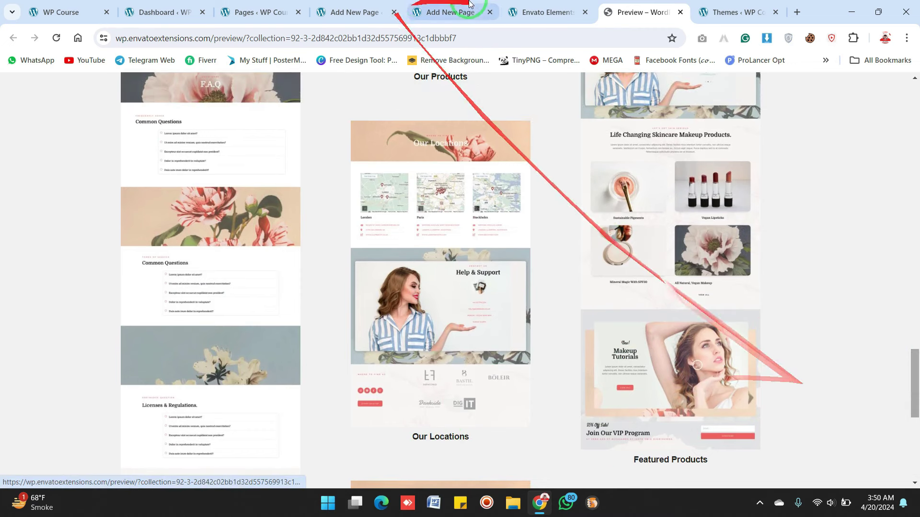
click(357, 12)
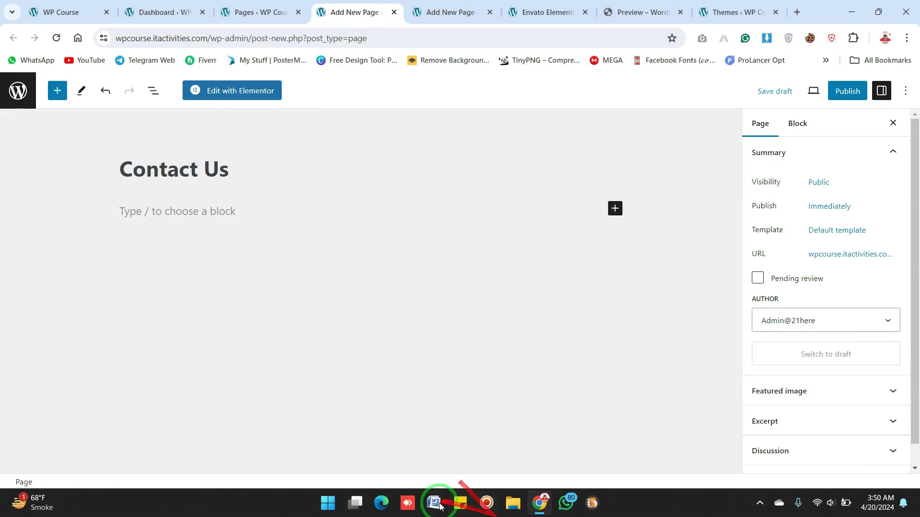
click(848, 230)
click(820, 326)
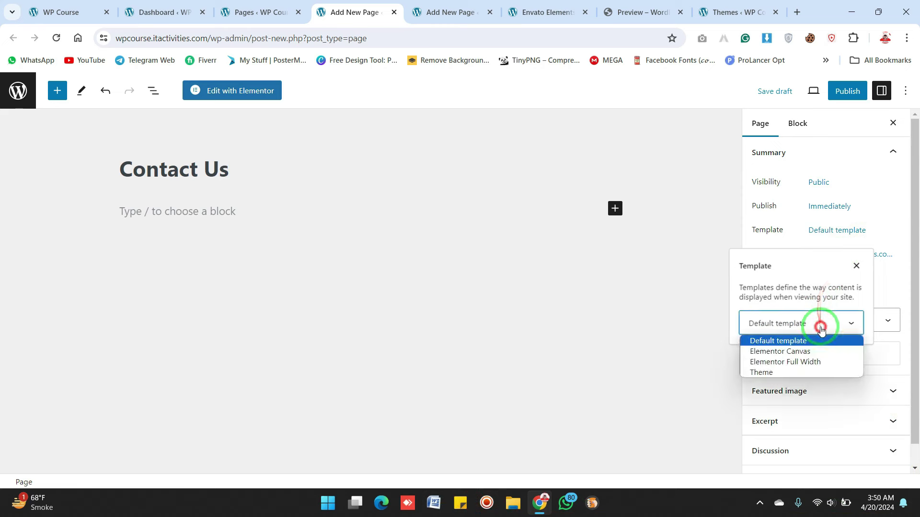
click(781, 351)
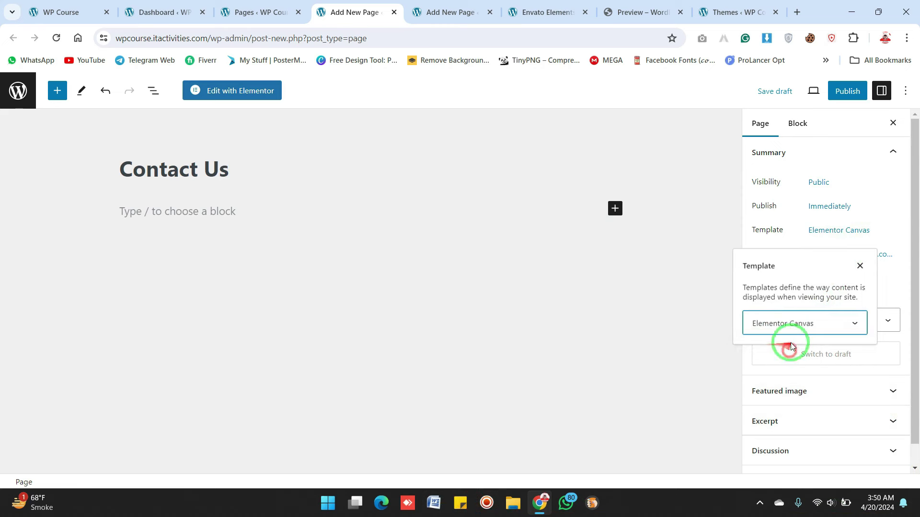
click(849, 89)
click(781, 94)
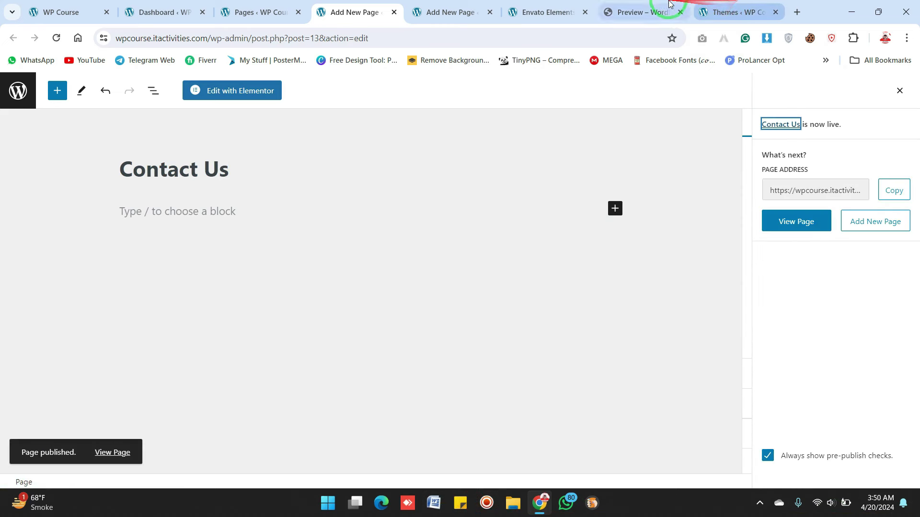
Glance at the kit preview and the Dashboard and Pages tabs, and close the published Contact Us page's browser tab
click(669, 6)
mouse_move(913, 380)
mouse_down()
mouse_move(915, 415)
mouse_move(913, 380)
mouse_up()
click(168, 12)
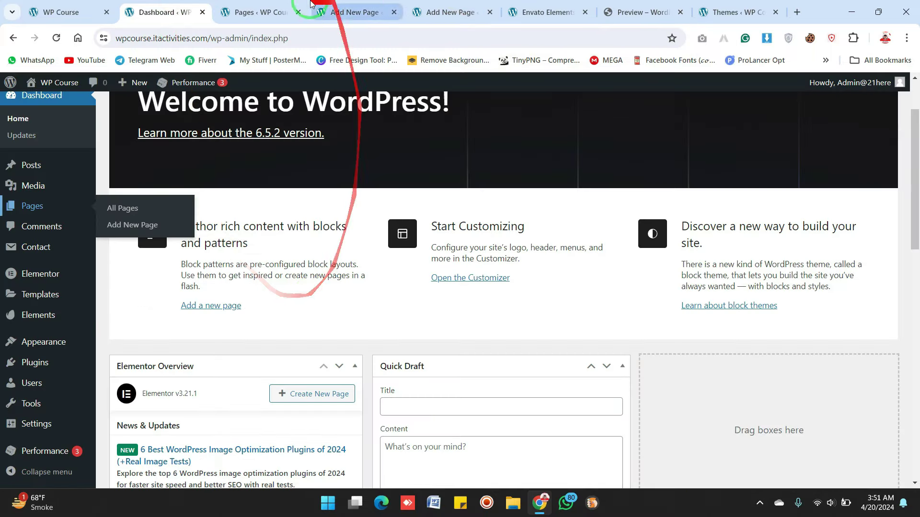
click(261, 12)
click(356, 10)
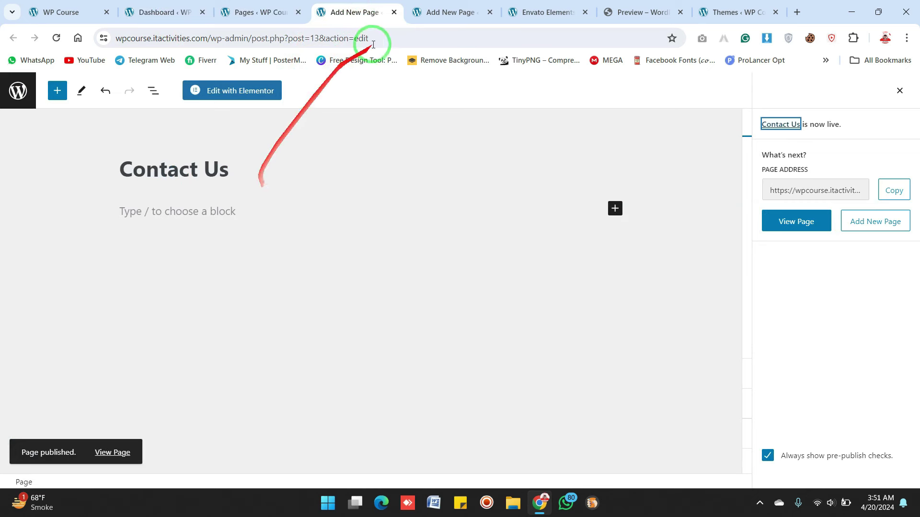
click(394, 12)
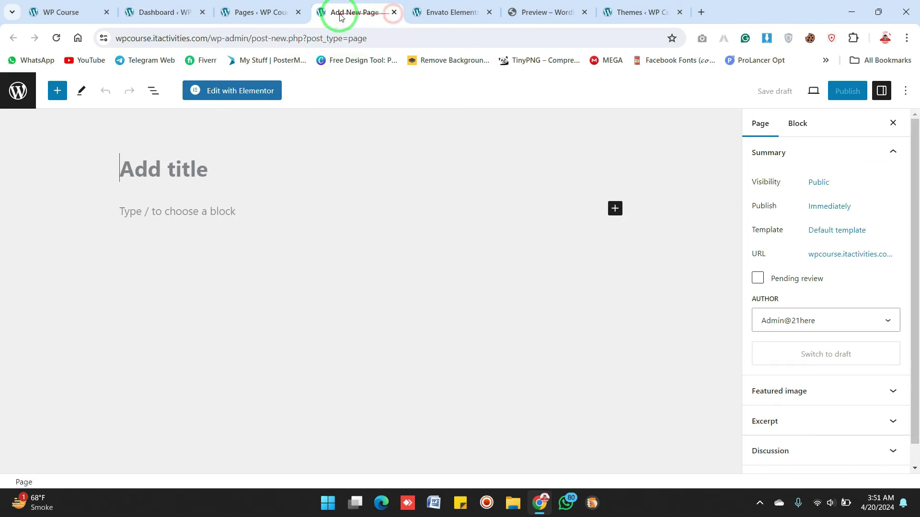
Title the next new page "Store", assign it the Elementor Canvas template and publish it
click(281, 176)
text(Store)
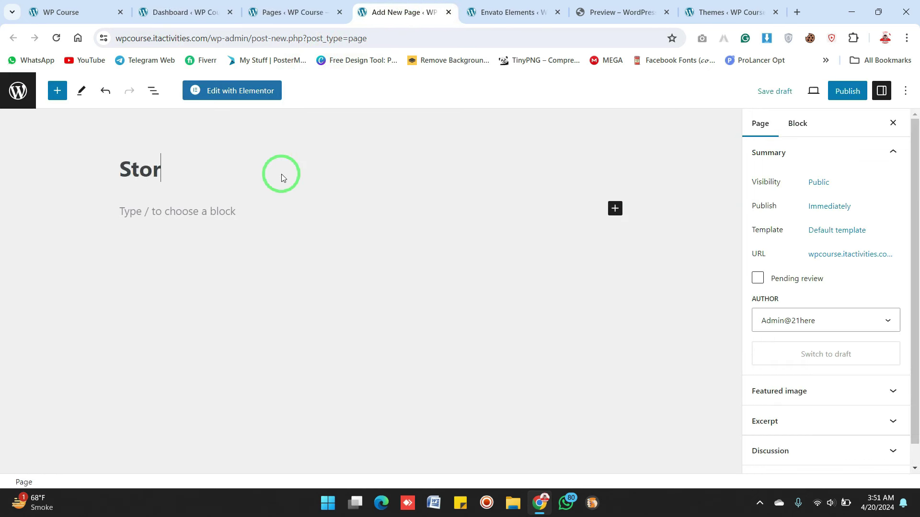
click(833, 206)
click(838, 211)
click(852, 230)
click(814, 322)
click(814, 349)
click(843, 91)
click(797, 91)
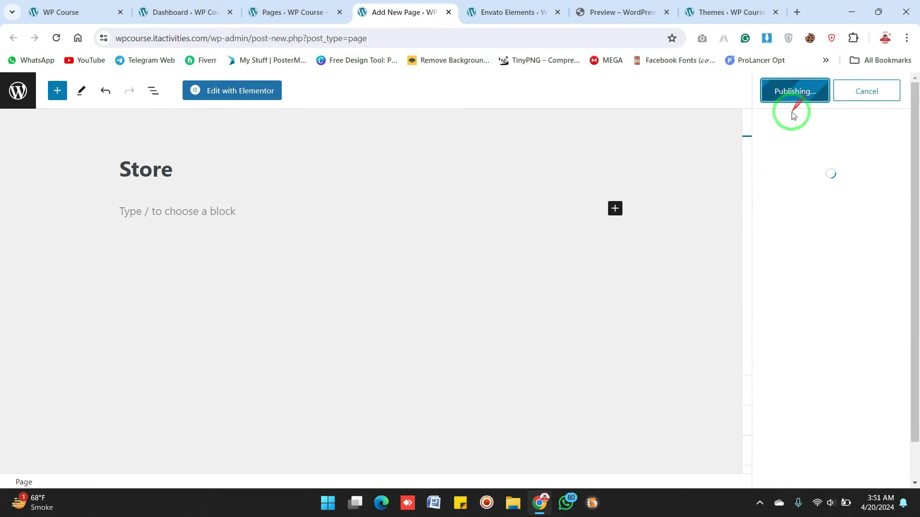
Close the Themes browser tab and look through the Makeup Brand kit preview for further page ideas
click(719, 12)
click(632, 10)
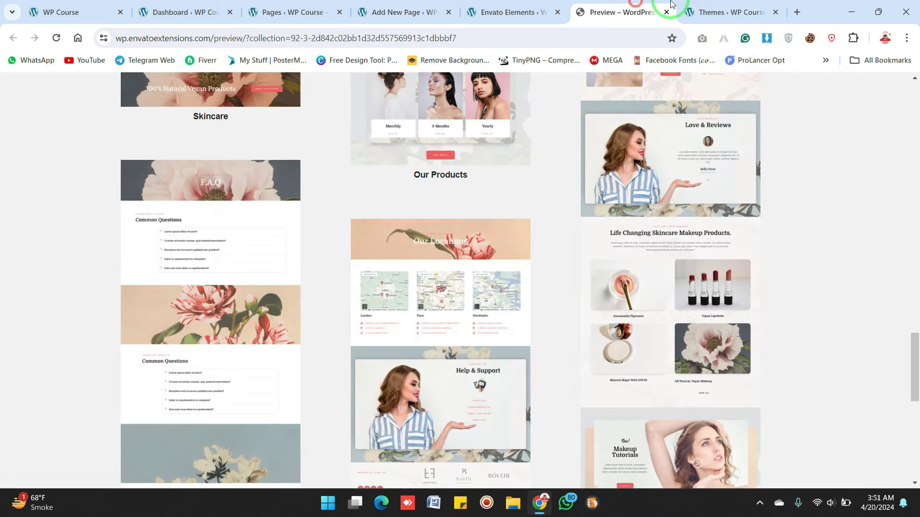
click(775, 12)
drag(915, 335, 901, 357)
drag(900, 357, 861, 410)
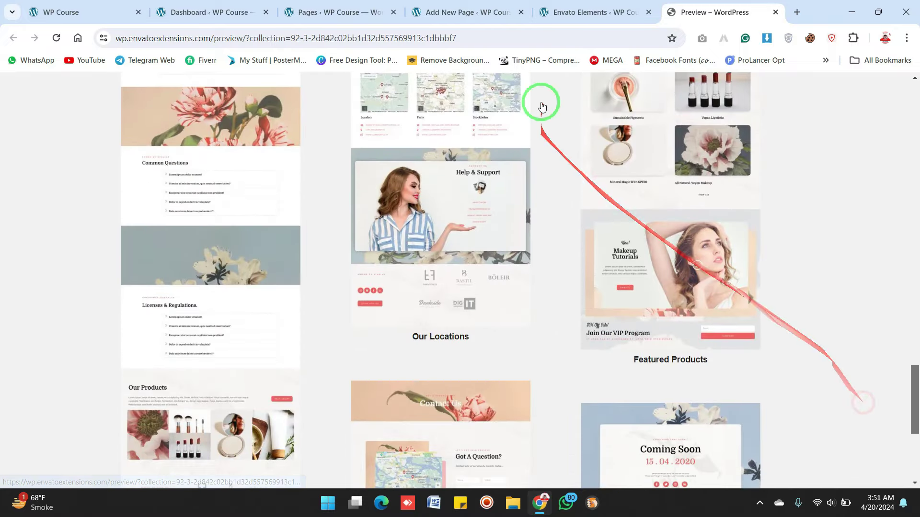
Close the Store page's browser tab and open another blank new page in a separate tab from the Pages list
click(426, 11)
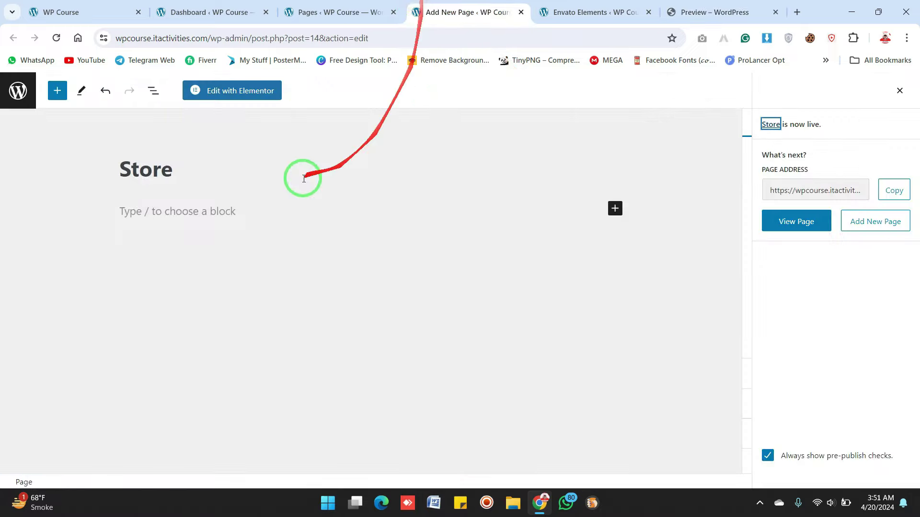
click(521, 12)
click(320, 7)
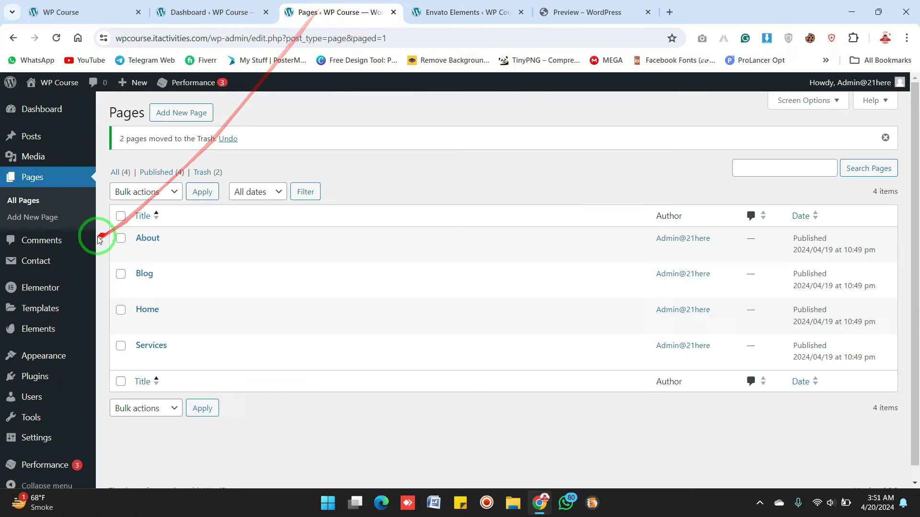
right_click(42, 220)
click(74, 288)
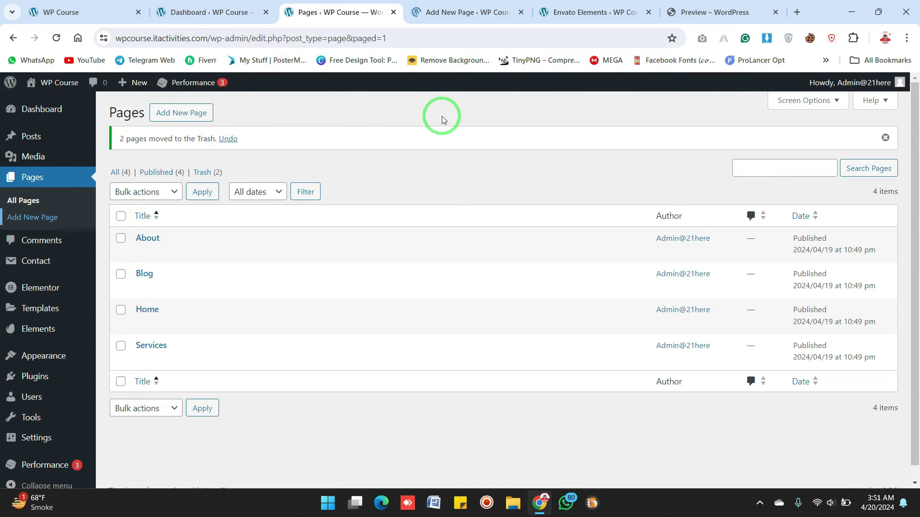
click(467, 12)
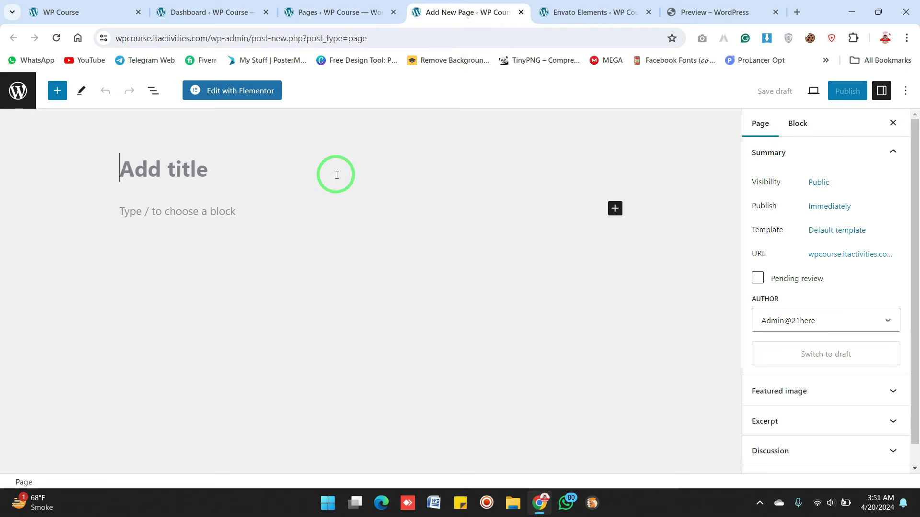
Open Fiverr in a new browser tab and go from the seller profile to the fiverr.com home page
middle_click(203, 60)
click(738, 10)
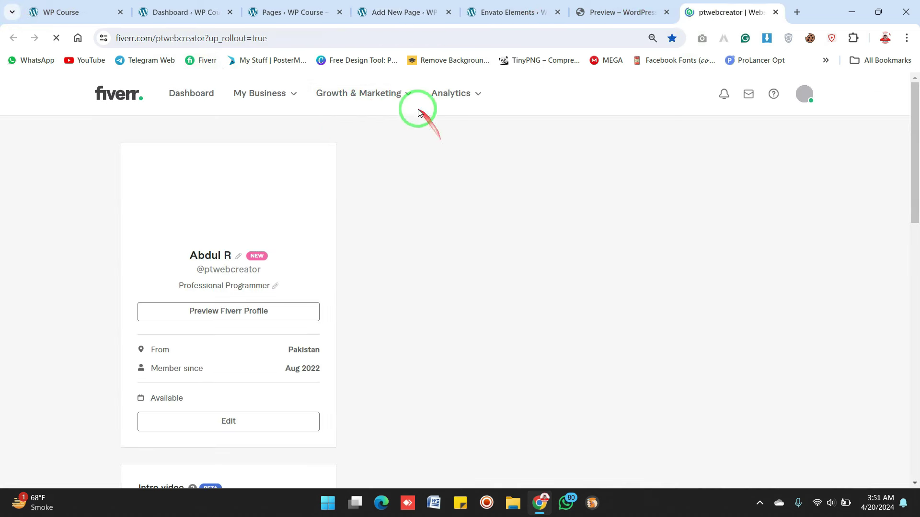
click(201, 59)
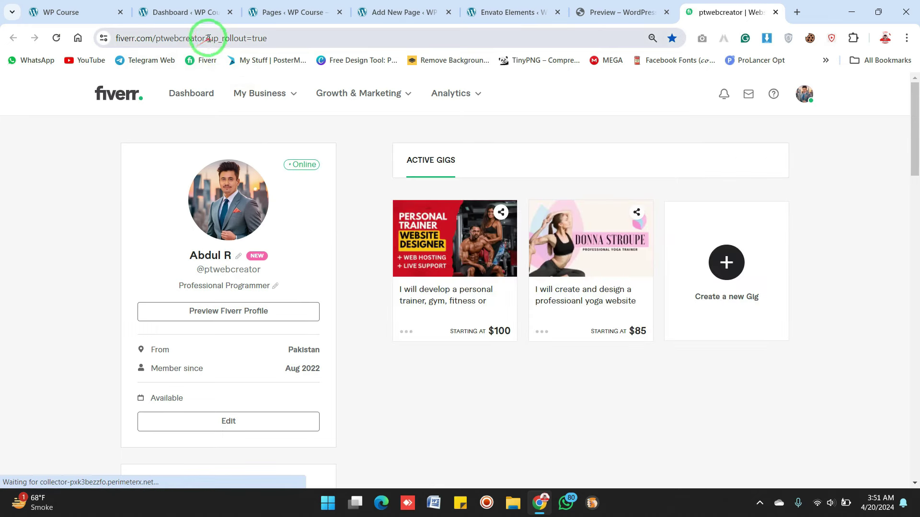
drag(164, 36, 380, 27)
key(BackSpace)
key(Return)
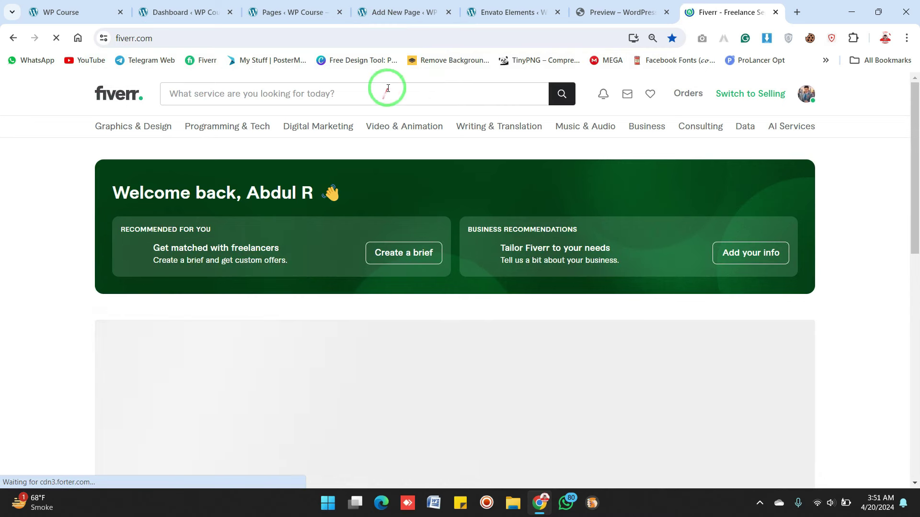
Search Fiverr for "WORDPRESS WEBSITE" and look through the offered gigs
click(386, 88)
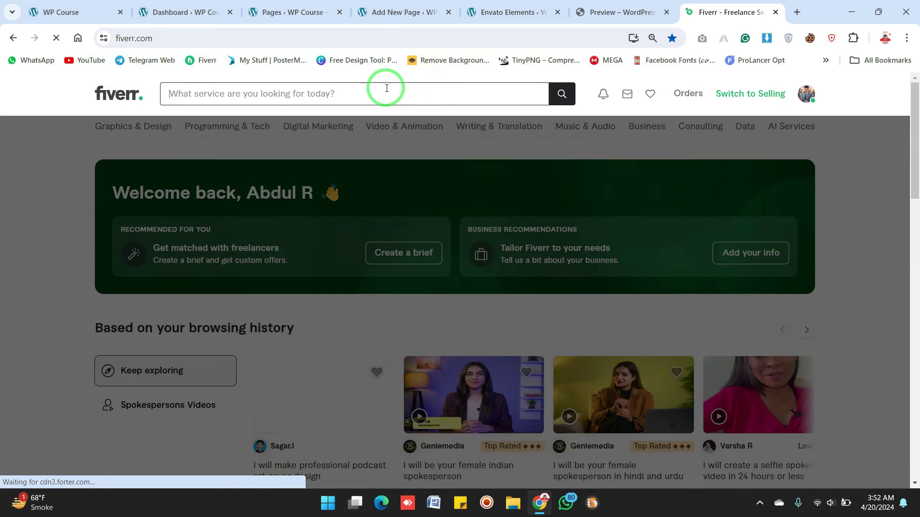
text(WORDPRESS WEBSITE)
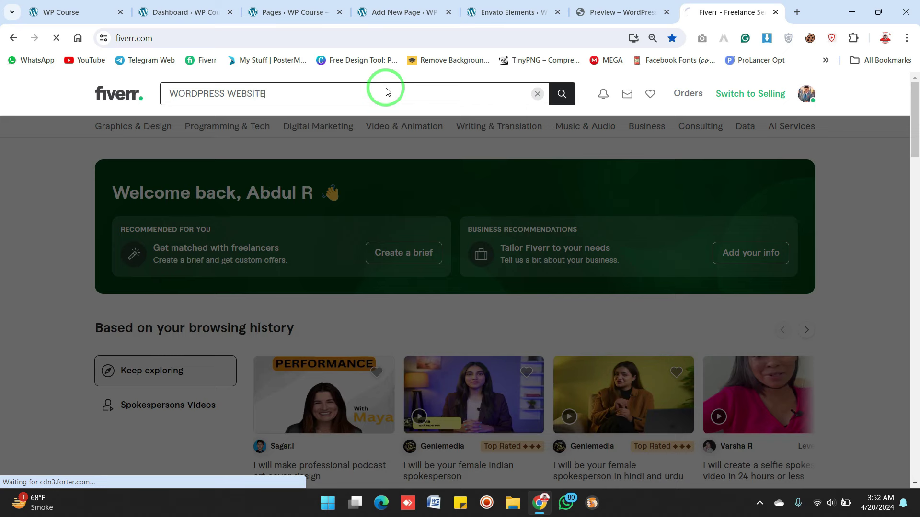
key(Return)
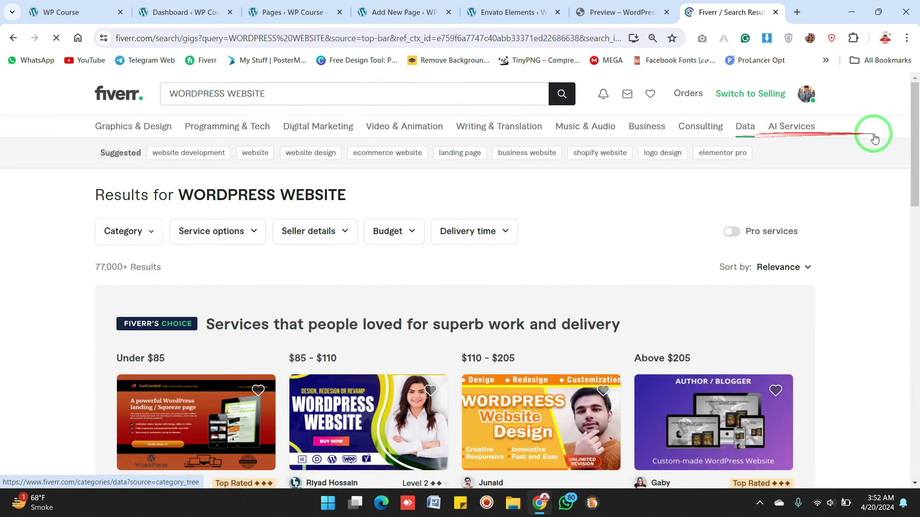
drag(914, 124, 916, 176)
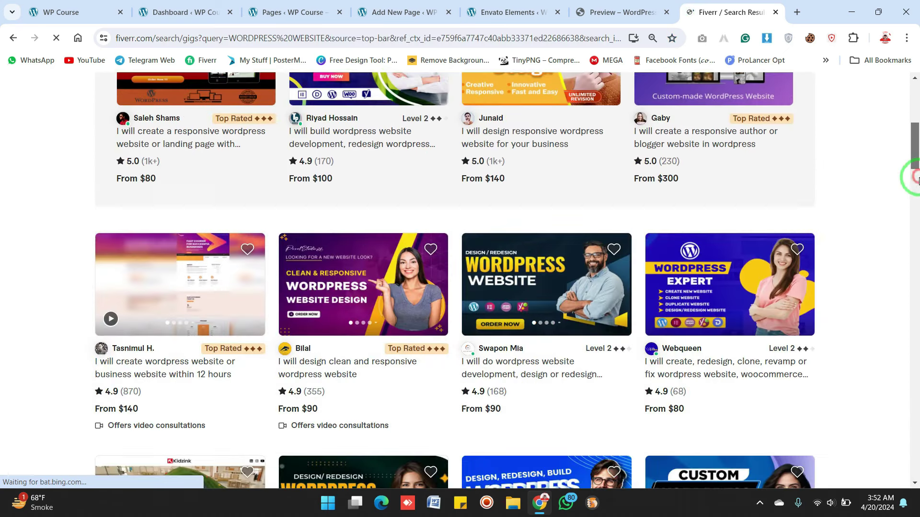
scroll(876, 208, down, 3)
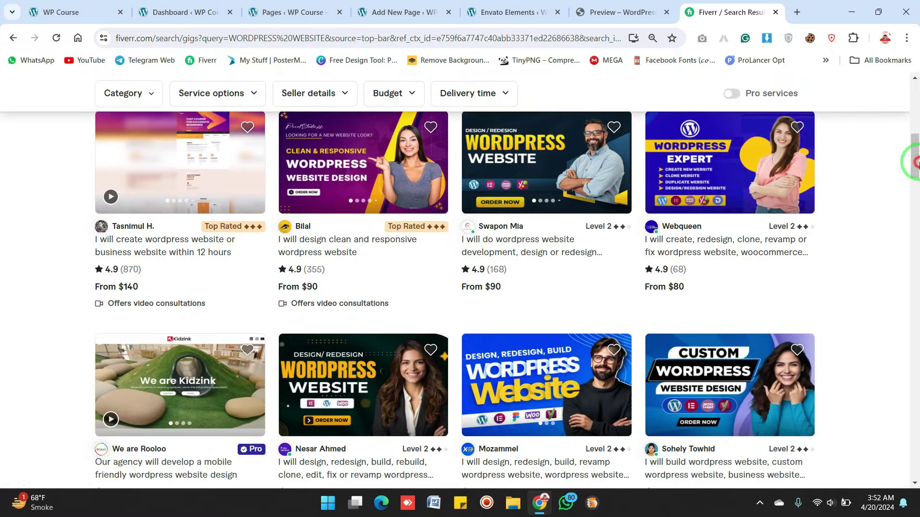
scroll(880, 177, down, 3)
scroll(880, 177, up, 15)
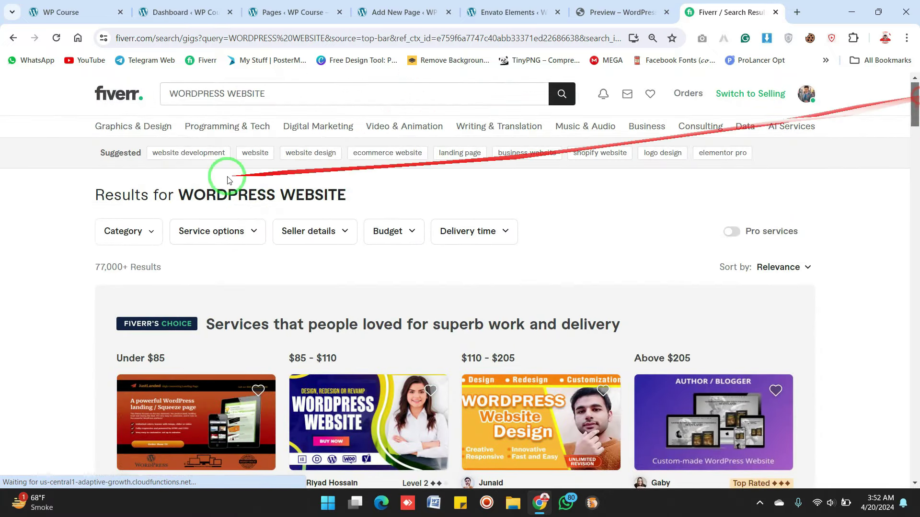
Refine the Fiverr search to "WORDPRESS WEBSITE makeup" and browse the sample images of the makeup website gigs
click(272, 94)
text(make)
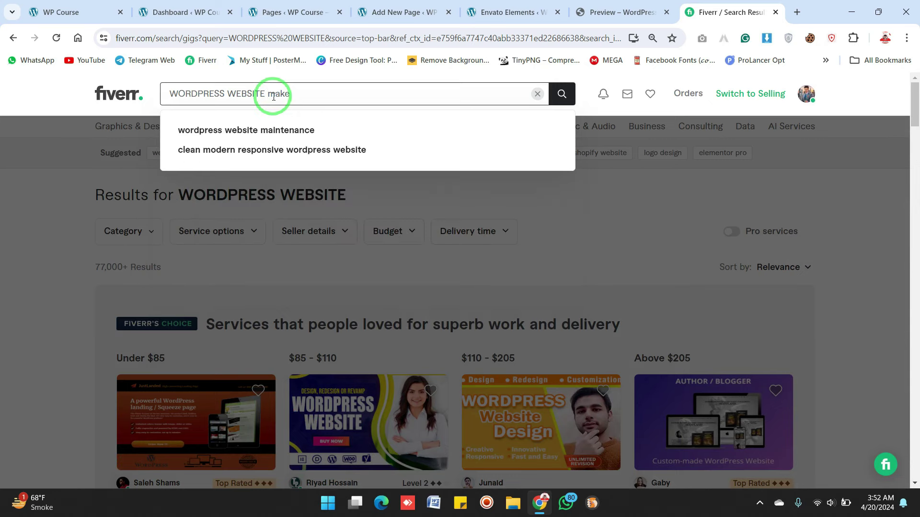
text(up)
key(Return)
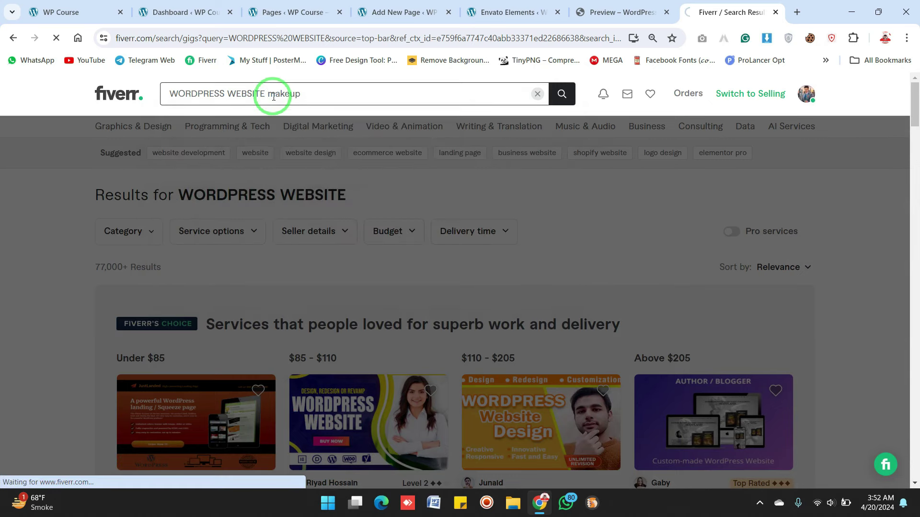
scroll(906, 172, down, 4)
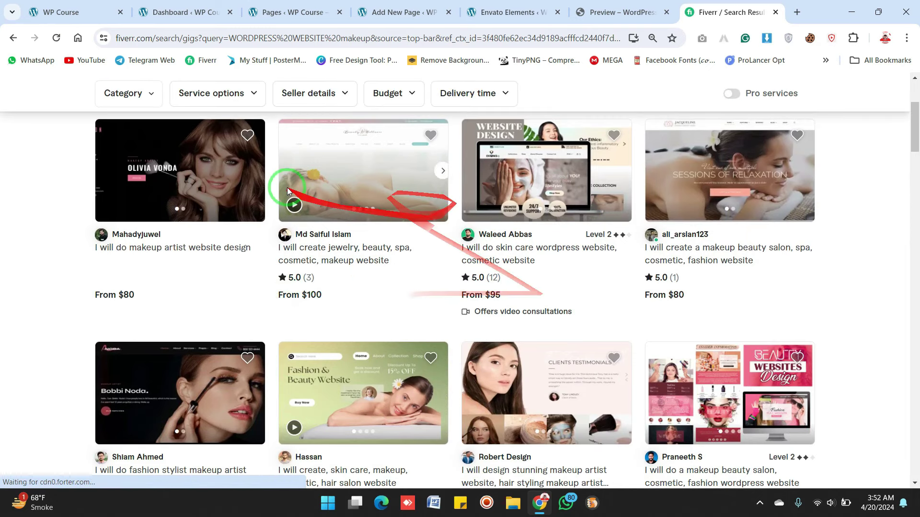
click(434, 170)
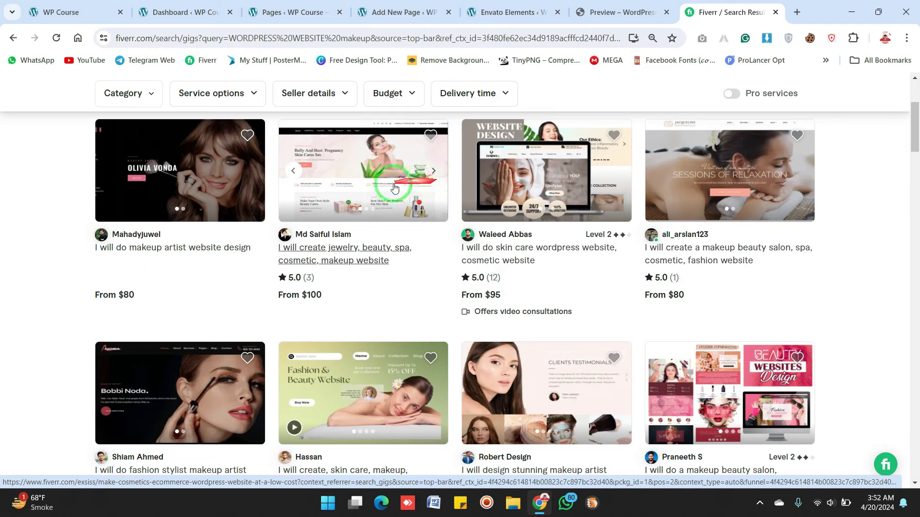
Return to the blank WordPress page, title it "Top Products", assign the Elementor Canvas template and publish it
click(605, 12)
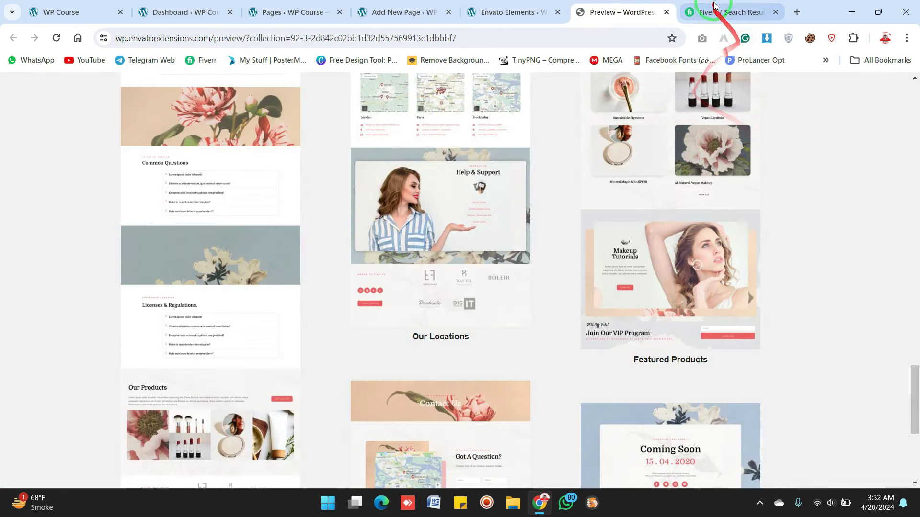
click(487, 6)
click(383, 3)
click(501, 10)
click(395, 6)
click(246, 171)
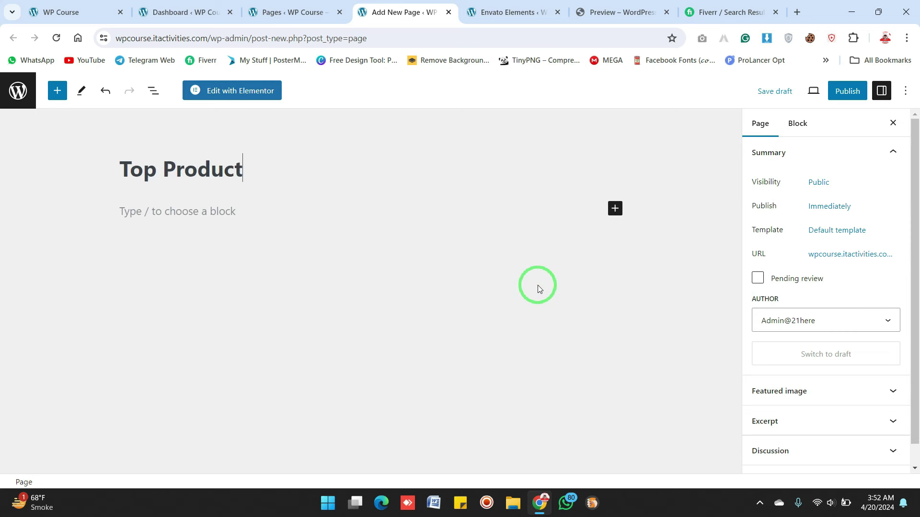
click(837, 230)
click(822, 315)
click(820, 351)
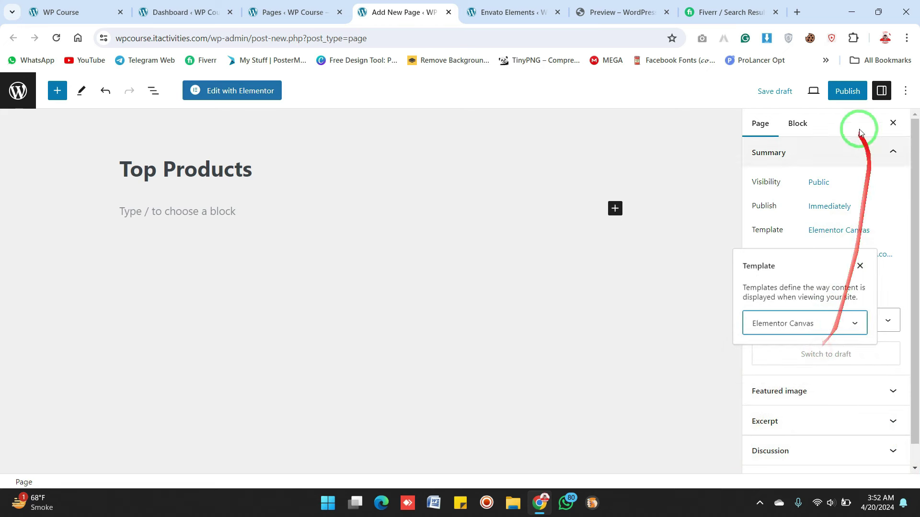
click(839, 95)
click(818, 95)
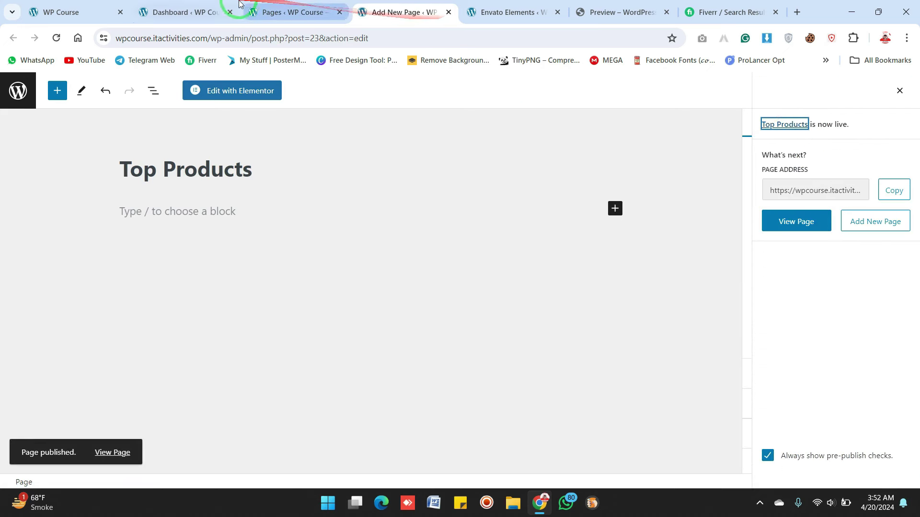
Reload the list of all pages and check the published pages in it
click(252, 12)
click(56, 38)
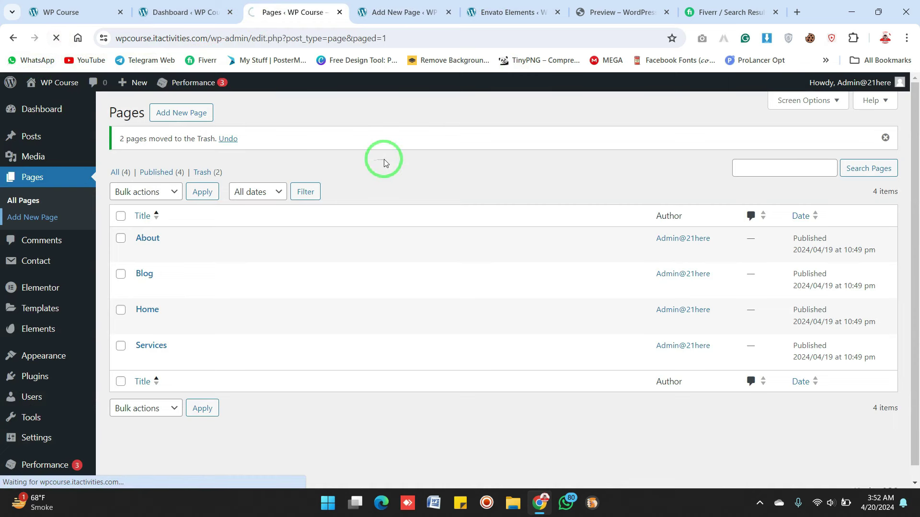
scroll(918, 177, down, 1)
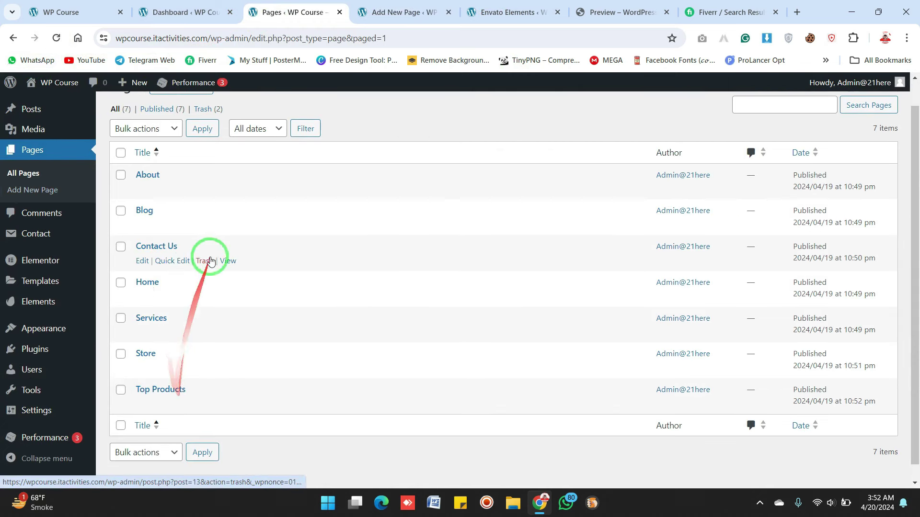
Close the Top Products page editor and review the template kit preview, the dashboard and the free Makeup Brand kit
click(415, 12)
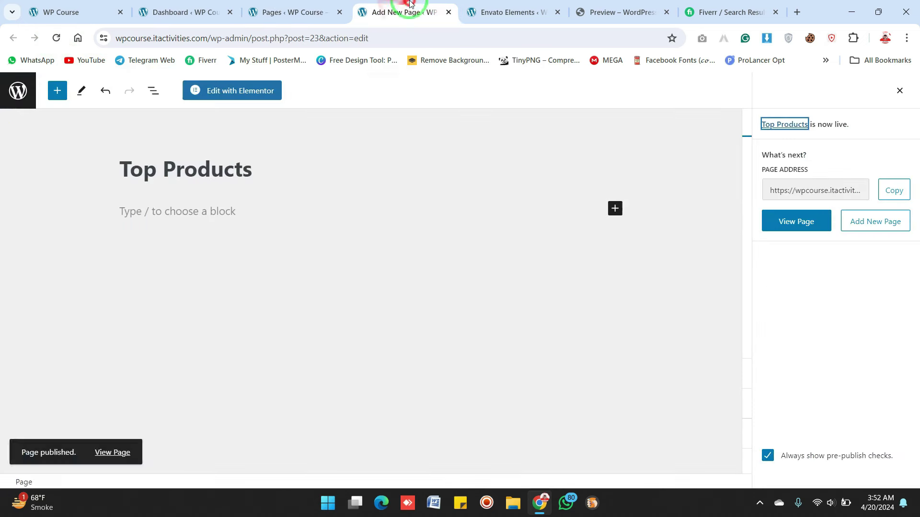
click(448, 12)
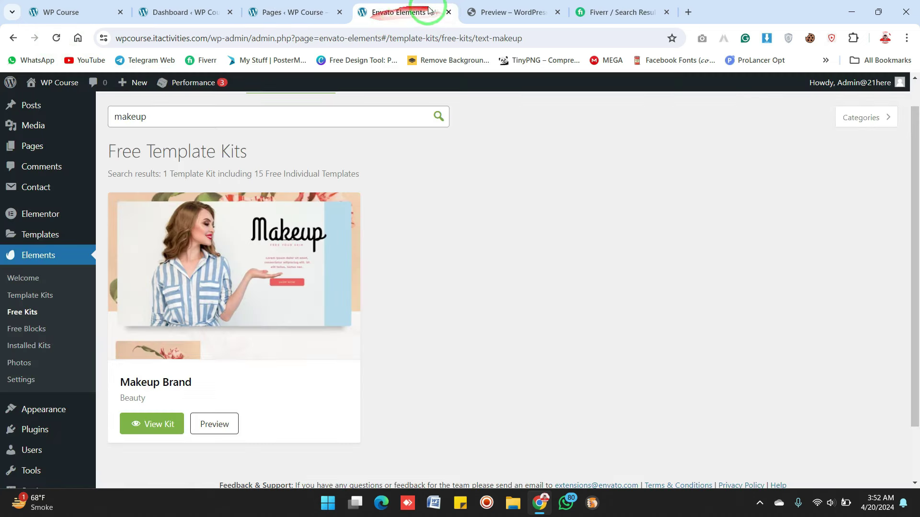
click(503, 14)
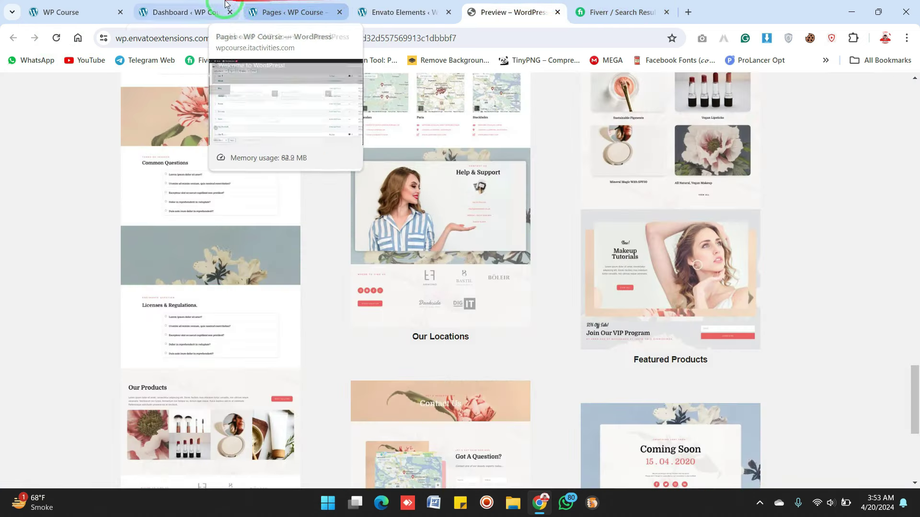
click(201, 12)
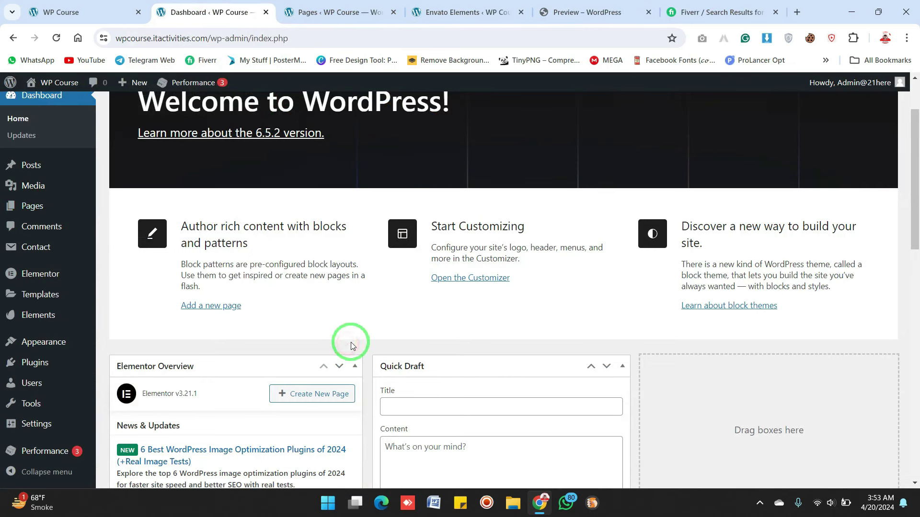
mouse_move(39, 344)
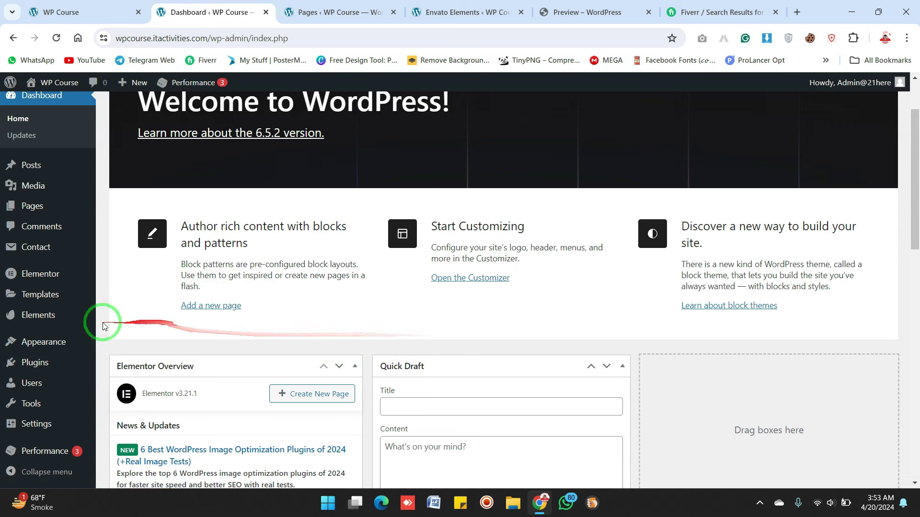
mouse_move(35, 318)
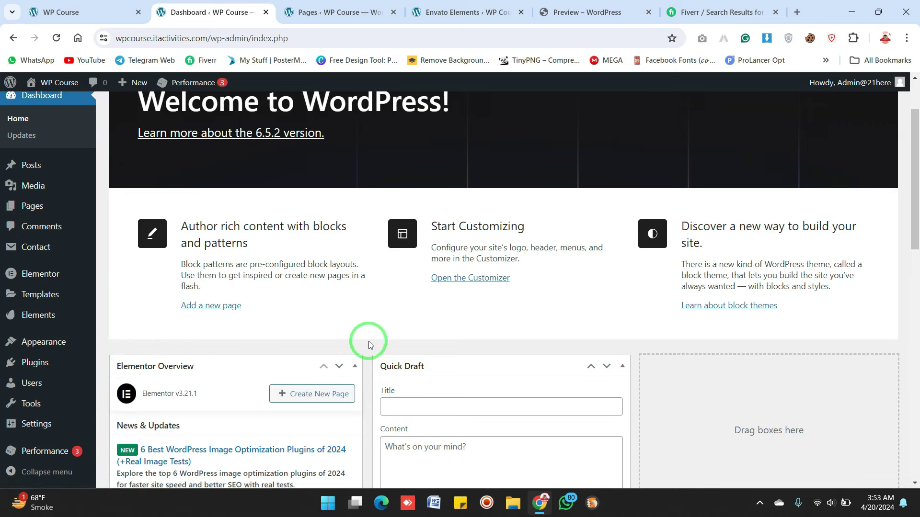
click(469, 12)
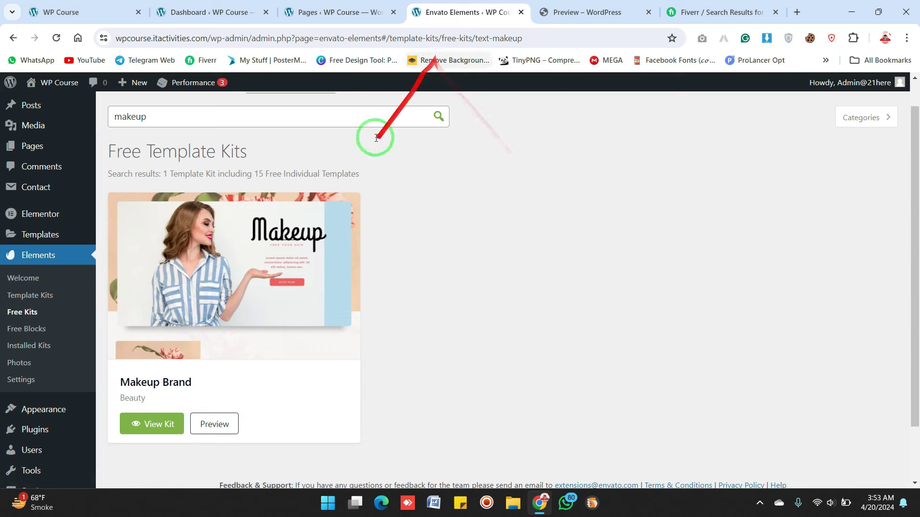
mouse_move(302, 295)
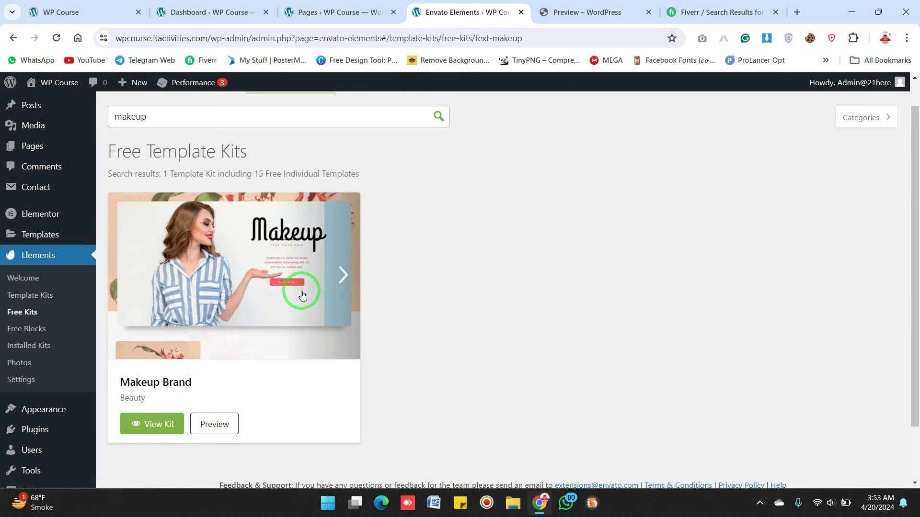
View the published Home page from the pages list, compare it with the template kit preview and close it
click(311, 12)
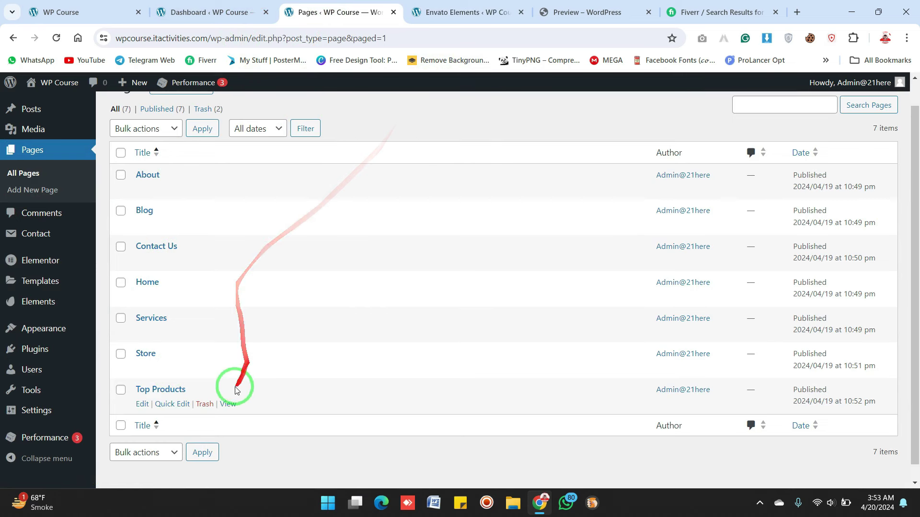
middle_click(227, 296)
click(424, 4)
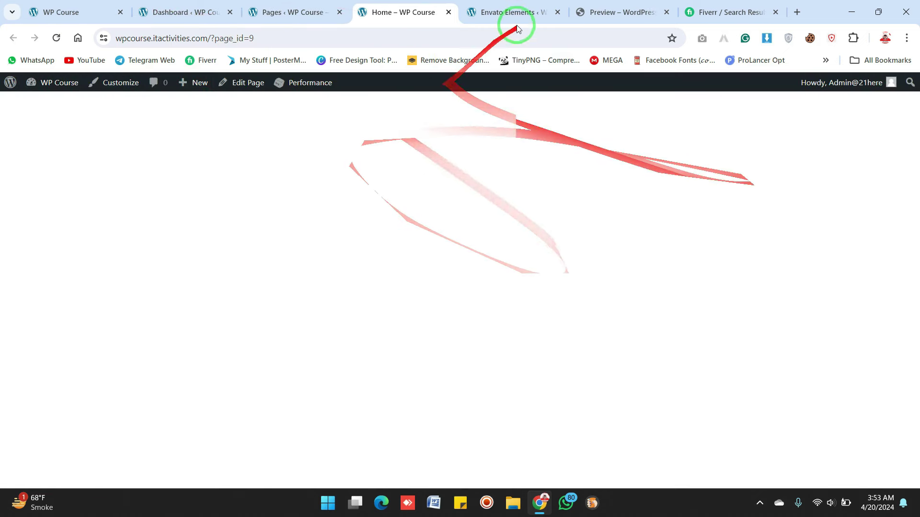
click(606, 5)
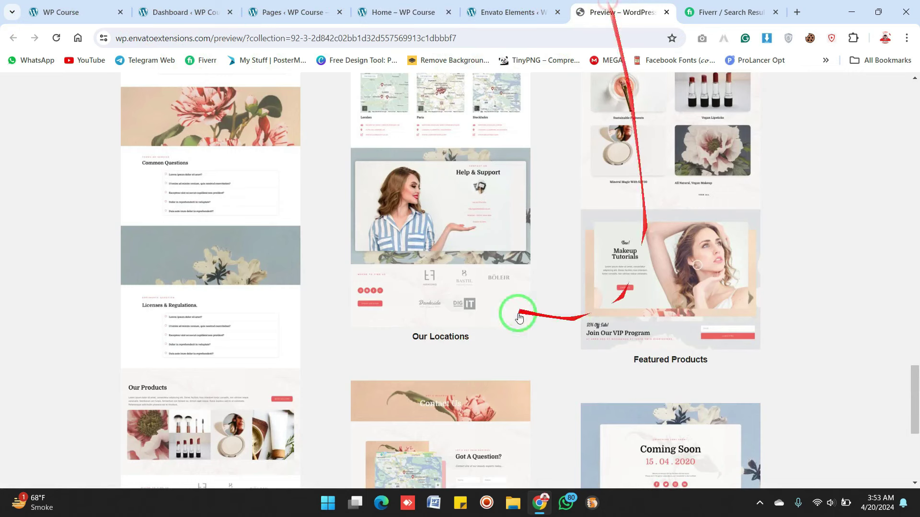
click(421, 9)
click(447, 11)
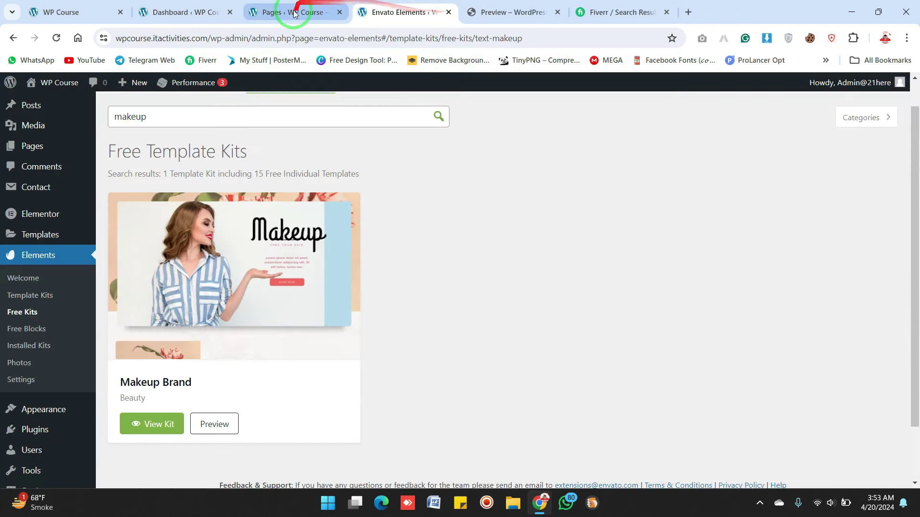
Open the Home page from the pages list in the Elementor editor and dismiss the Elementor AI notification
click(294, 12)
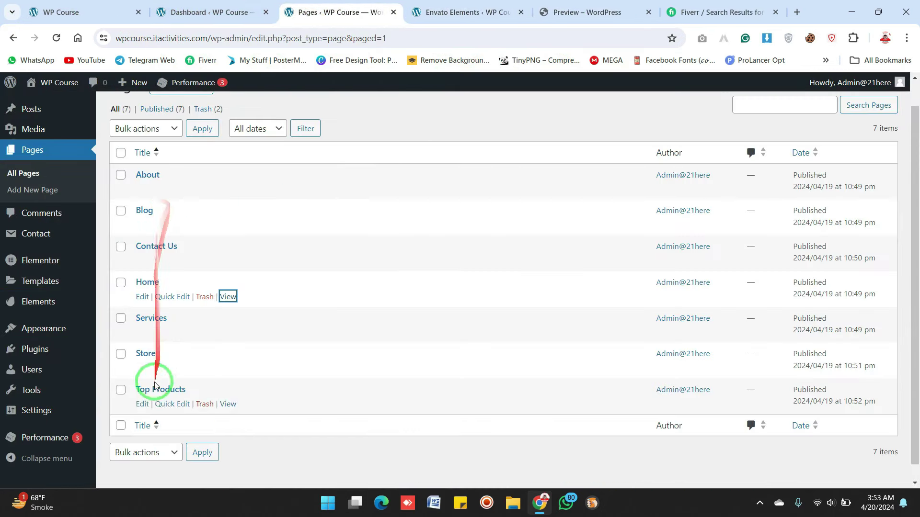
ctrl+click(142, 297)
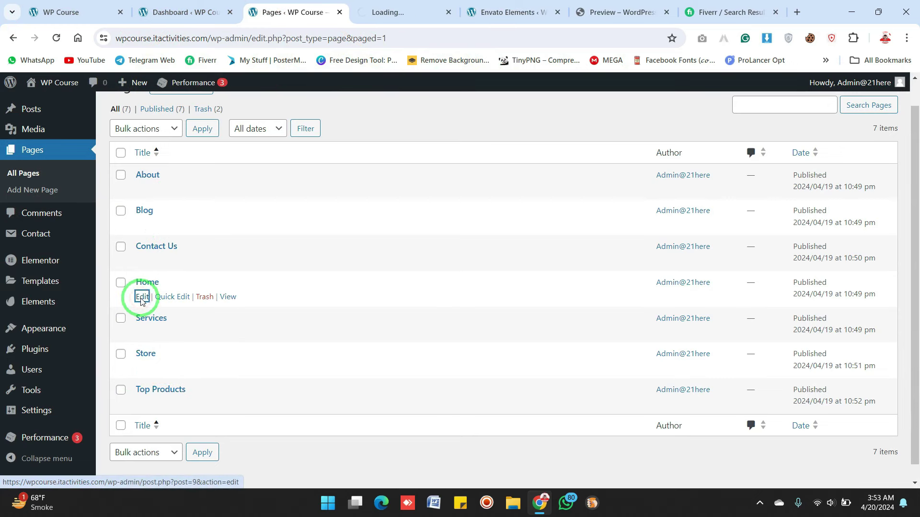
click(401, 9)
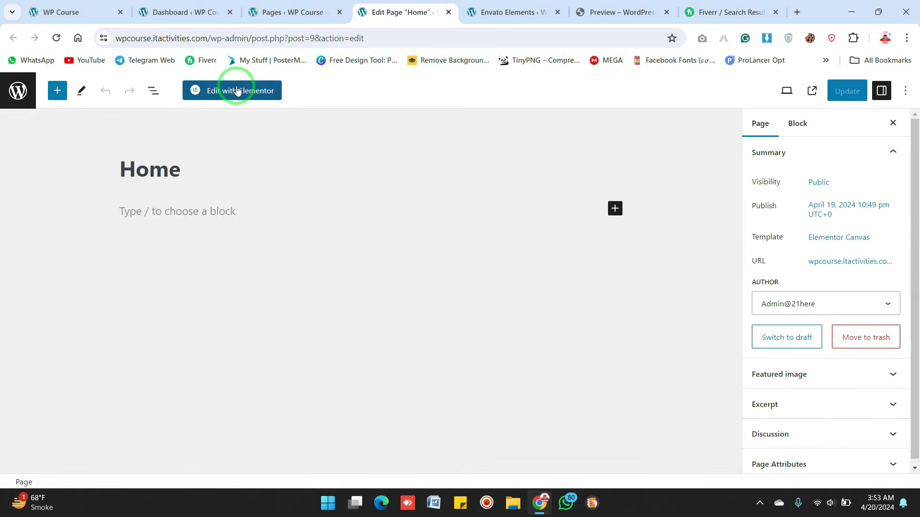
click(237, 90)
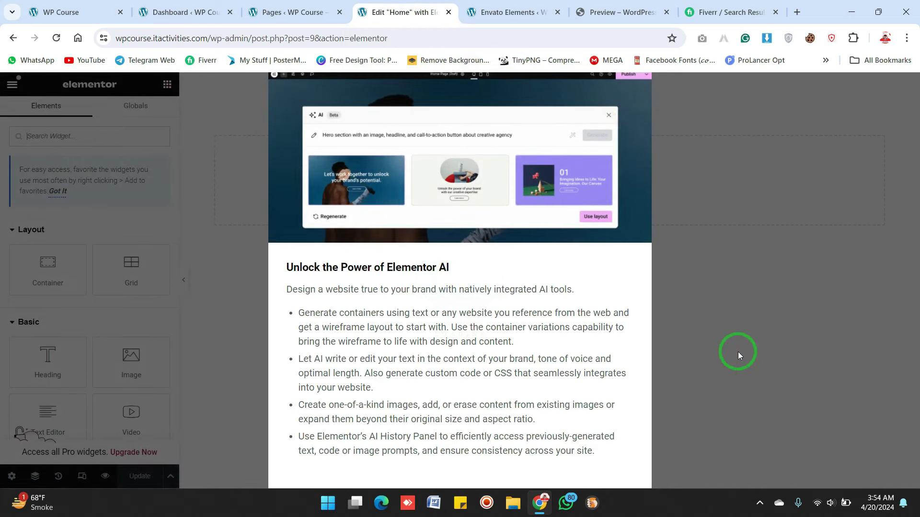
key(ctrl+minus)
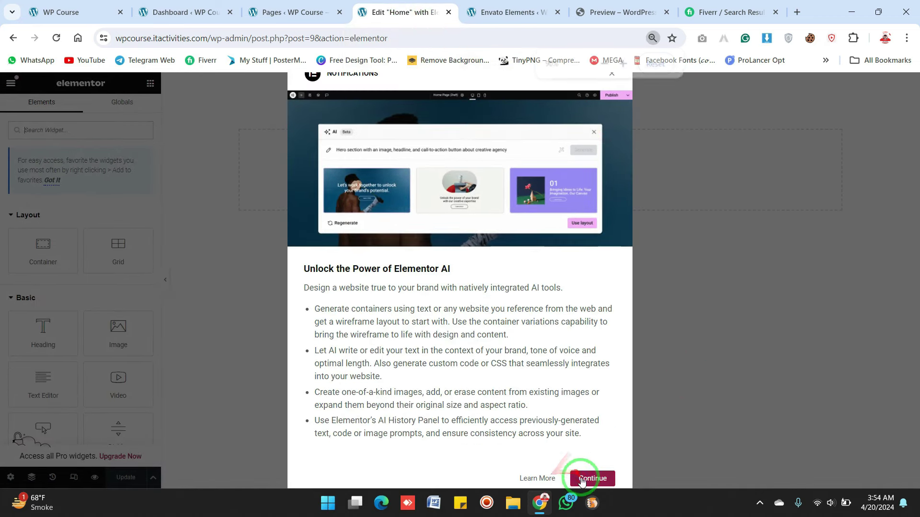
click(590, 478)
key(ctrl+plus)
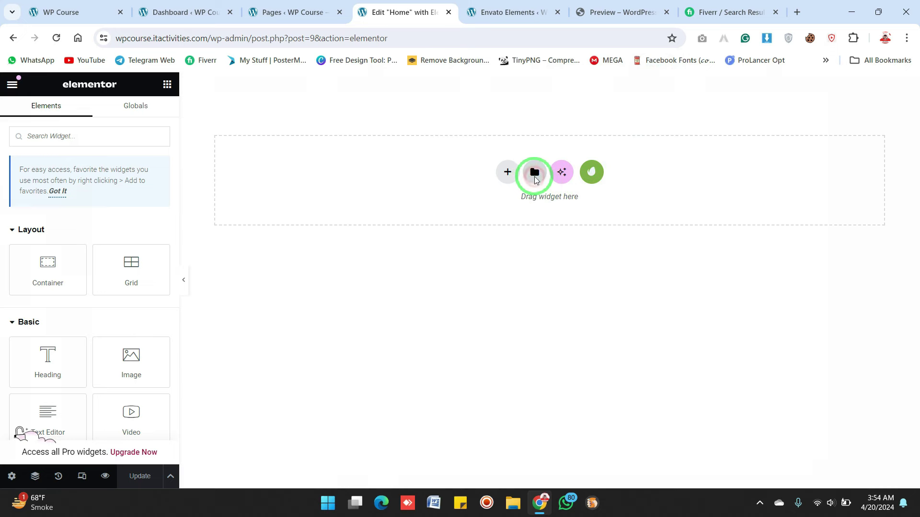
Check the saved templates in the Elementor library and close the library
click(535, 173)
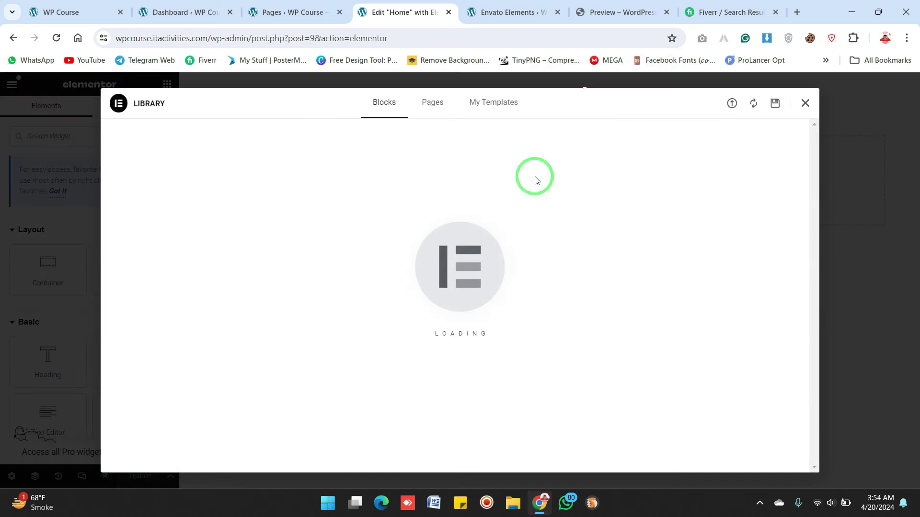
click(494, 107)
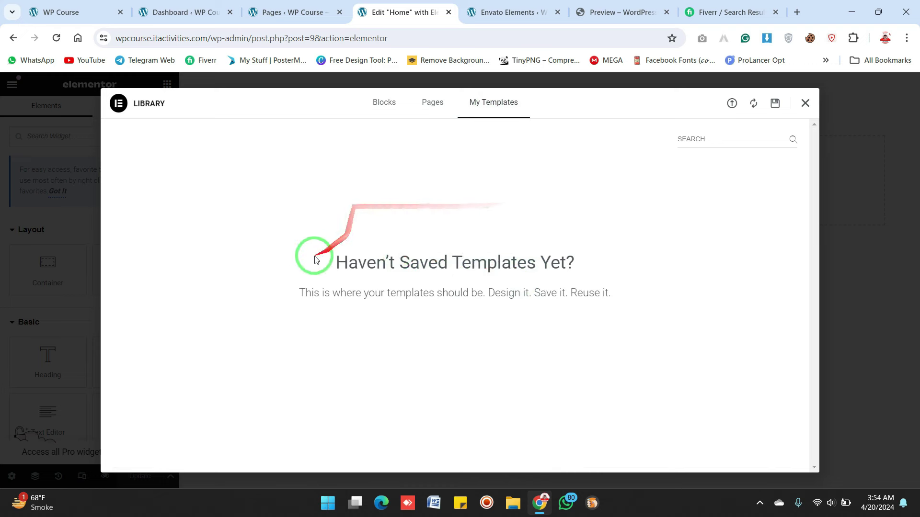
click(804, 103)
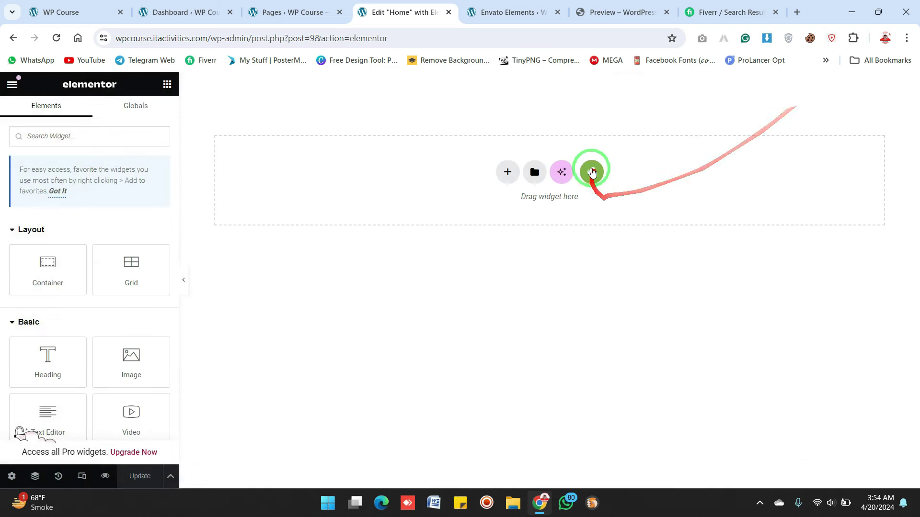
Open the installed Makeup Brand kit for the Home page and run the installation of all its selected missing requirements
click(592, 172)
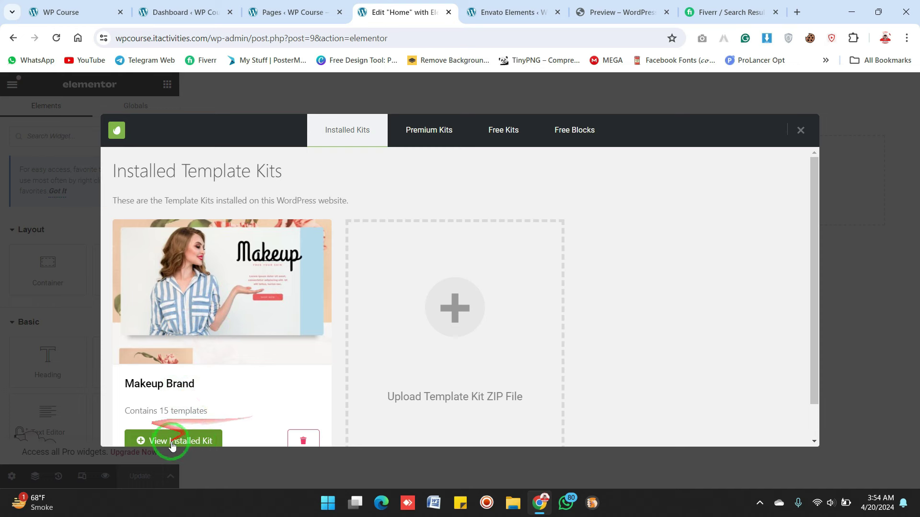
click(199, 444)
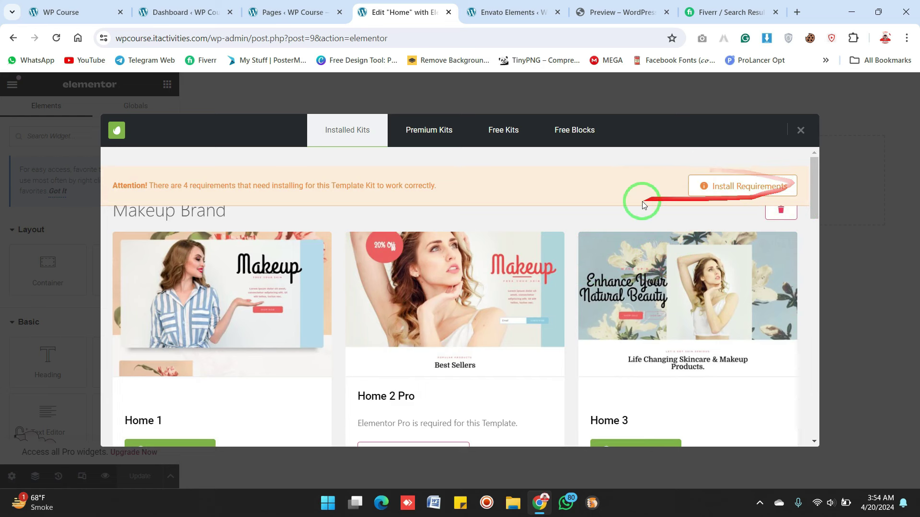
drag(177, 183, 302, 182)
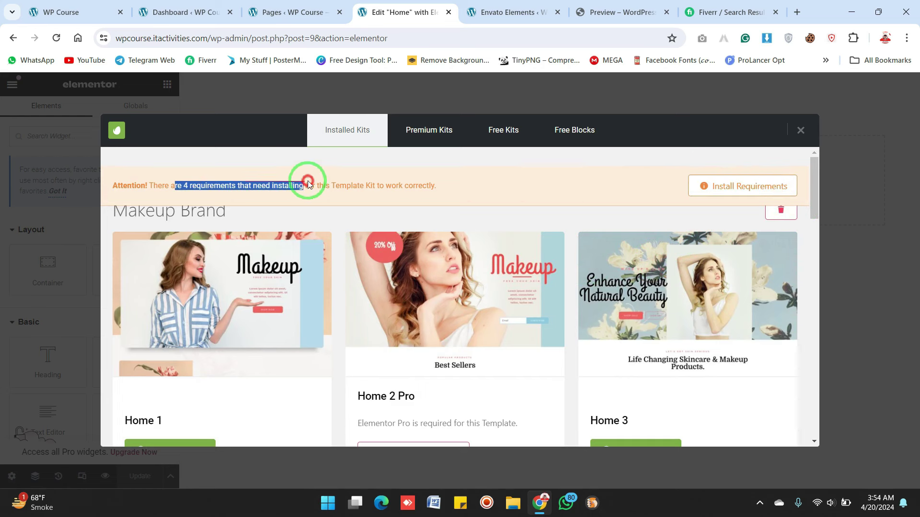
click(524, 184)
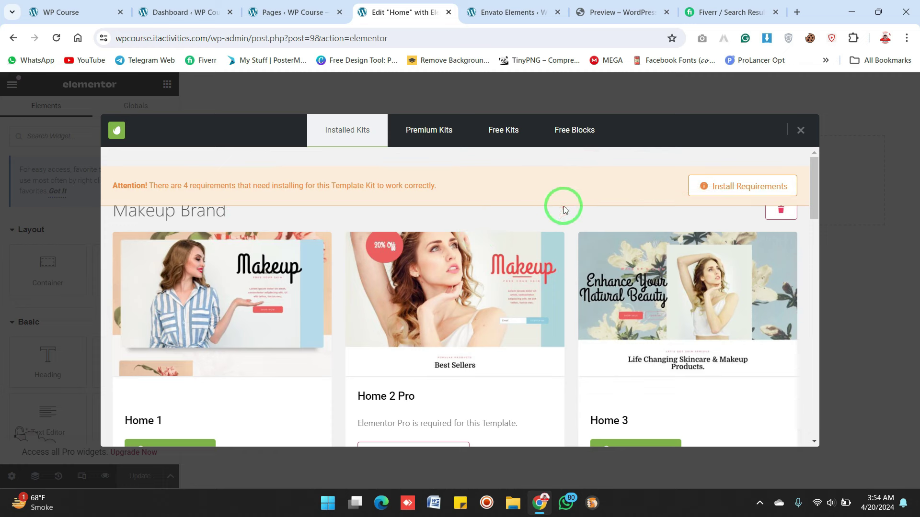
click(752, 184)
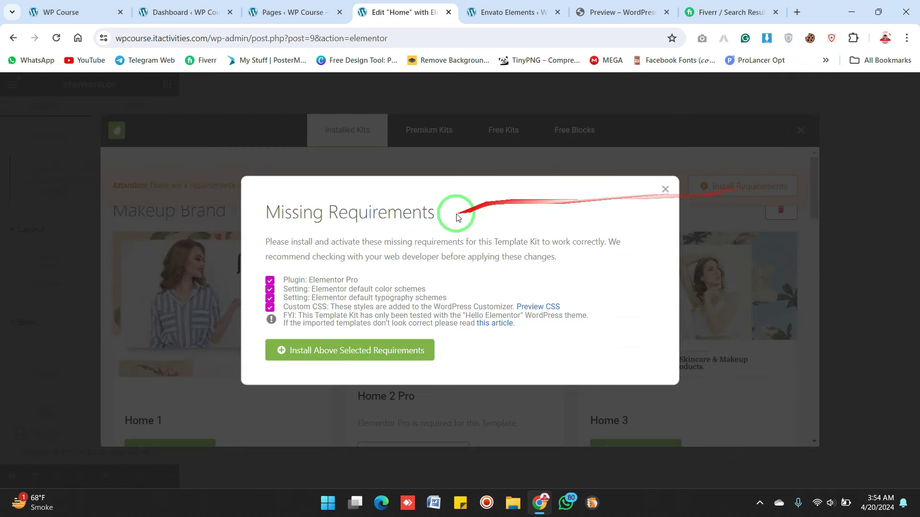
click(360, 346)
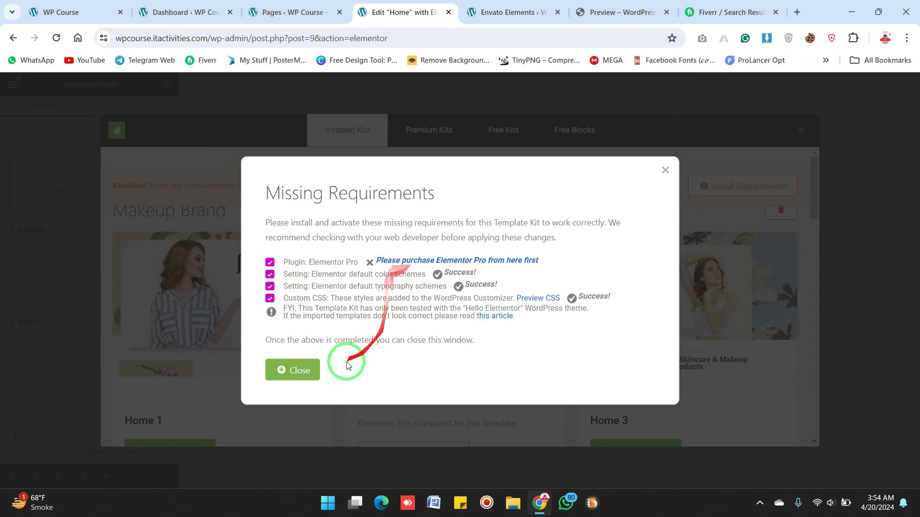
click(298, 370)
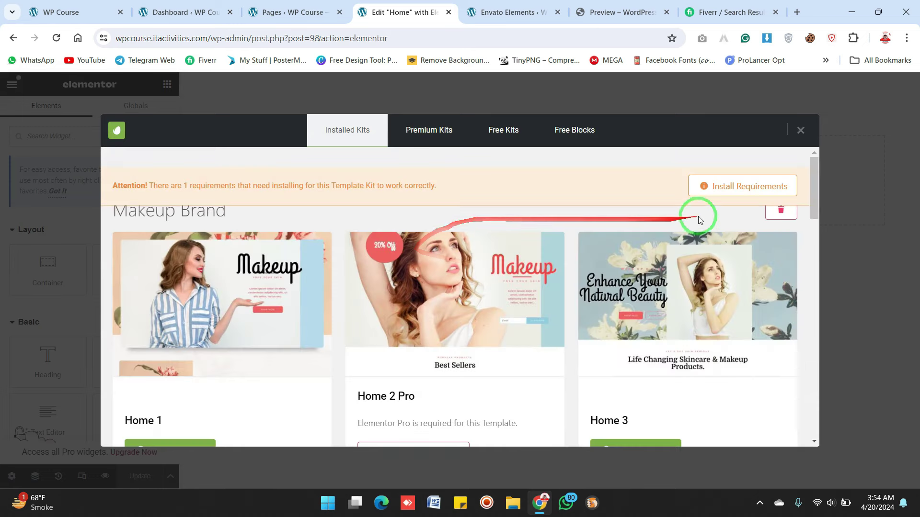
Insert the kit's Home 1 template into the Home page and look through its full-length preview during the import
drag(818, 190, 813, 203)
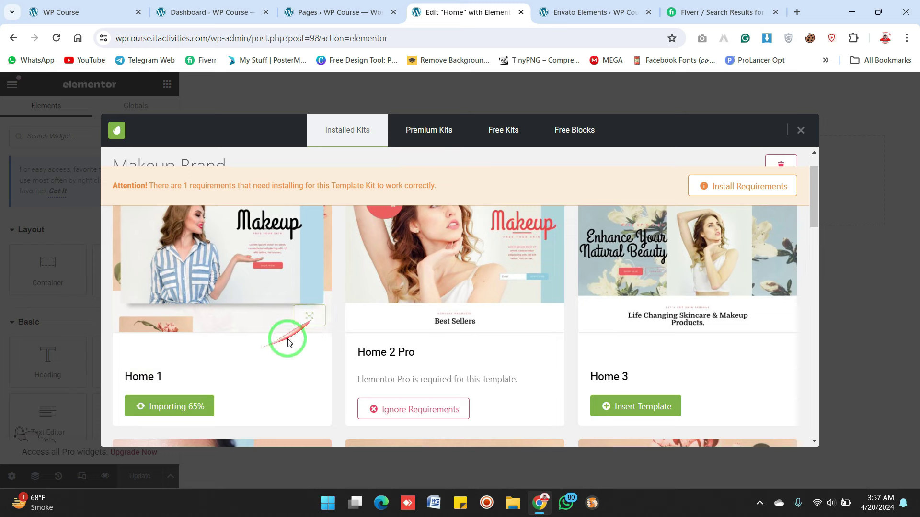
click(310, 318)
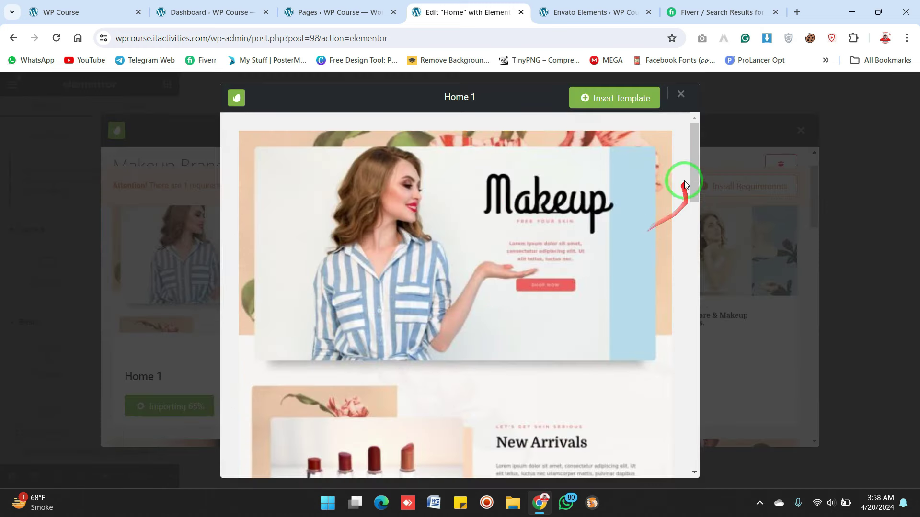
drag(696, 172, 674, 455)
drag(686, 397, 676, 136)
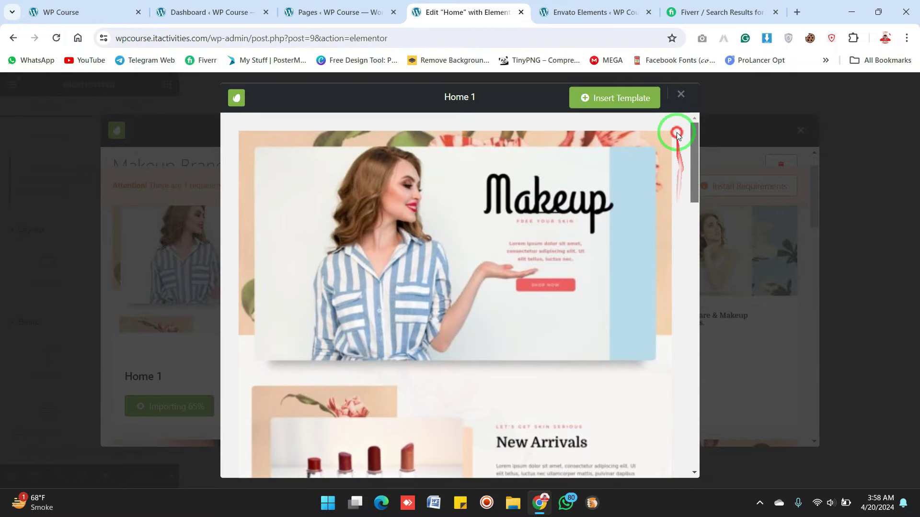
click(681, 95)
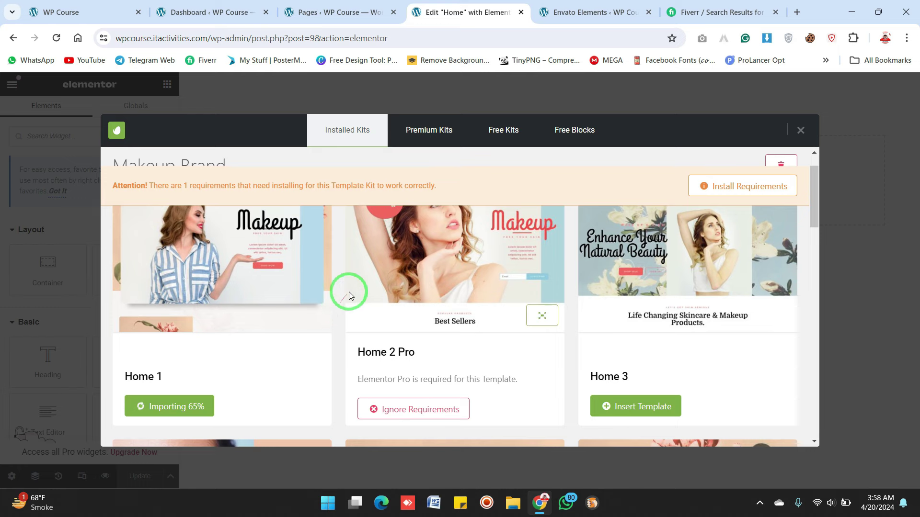
Open the About page from the pages list in a separate tab and load it in the Elementor editor
click(313, 12)
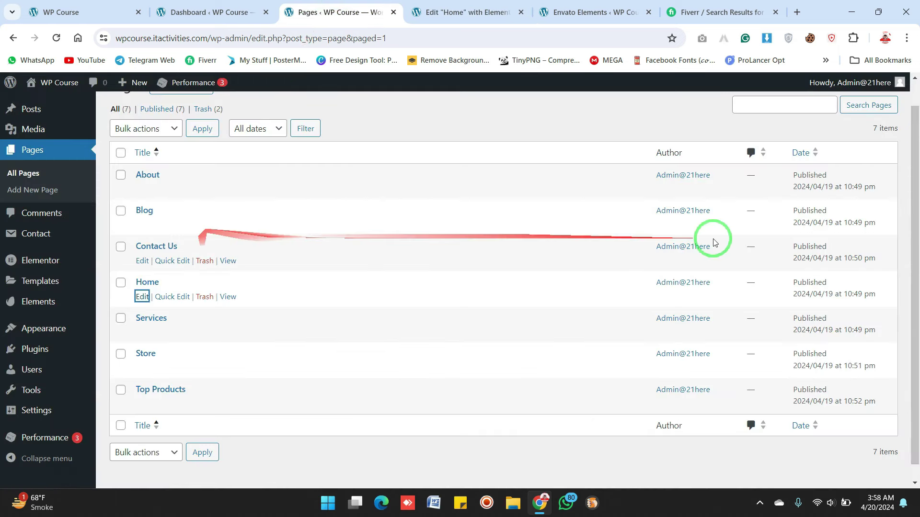
middle_click(143, 189)
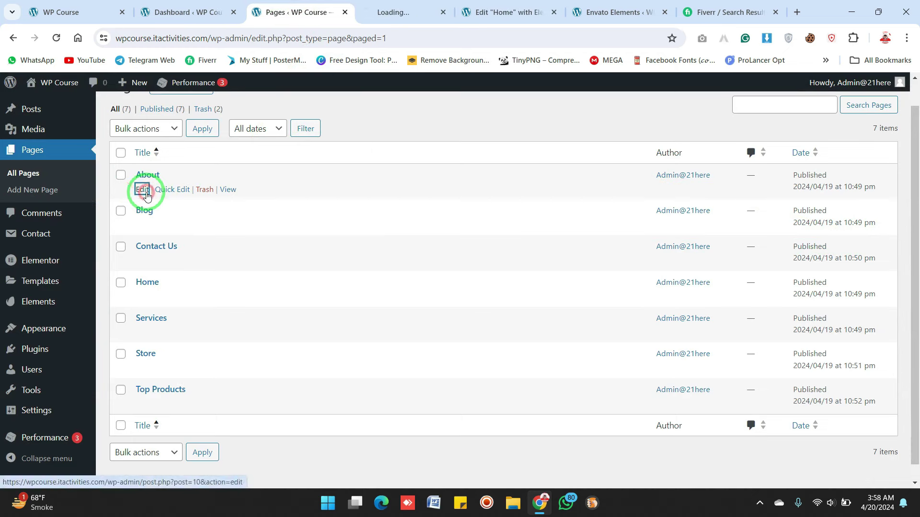
click(408, 5)
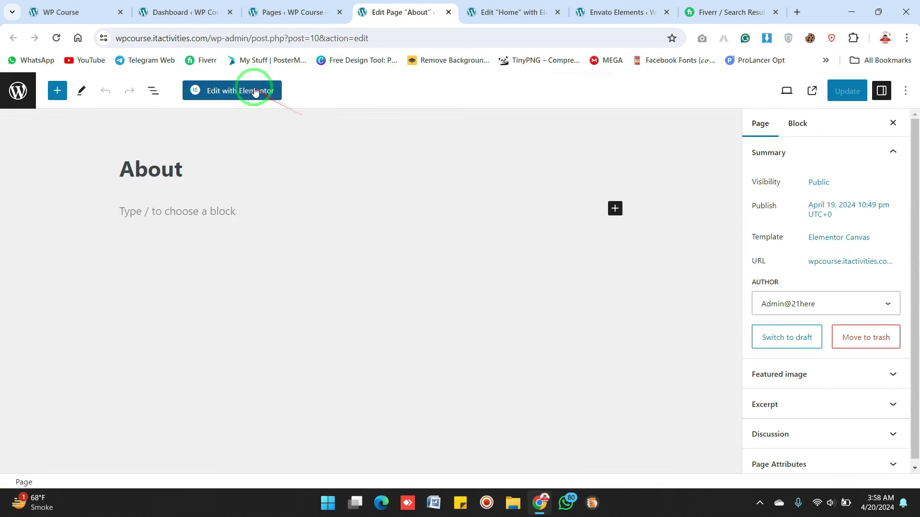
click(254, 92)
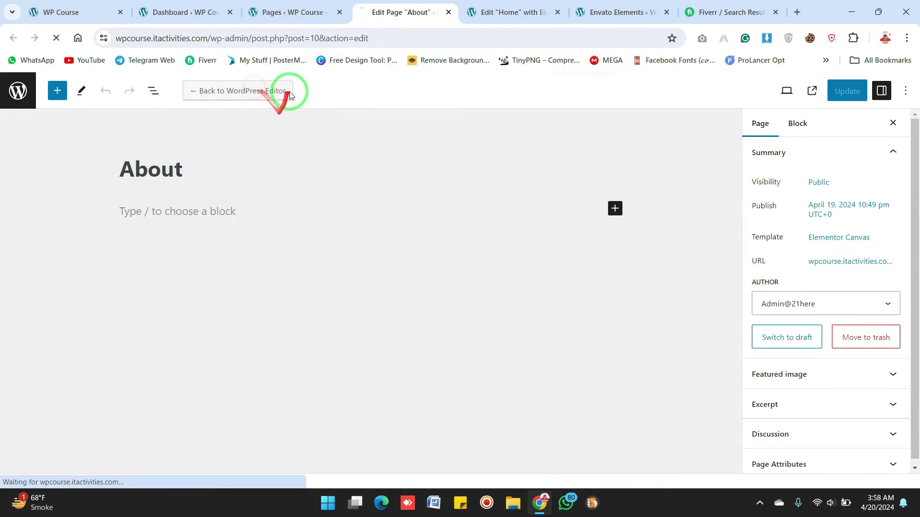
Open the Blog page from the pages list in a separate tab and load it in the Elementor editor
click(287, 9)
ctrl+click(143, 225)
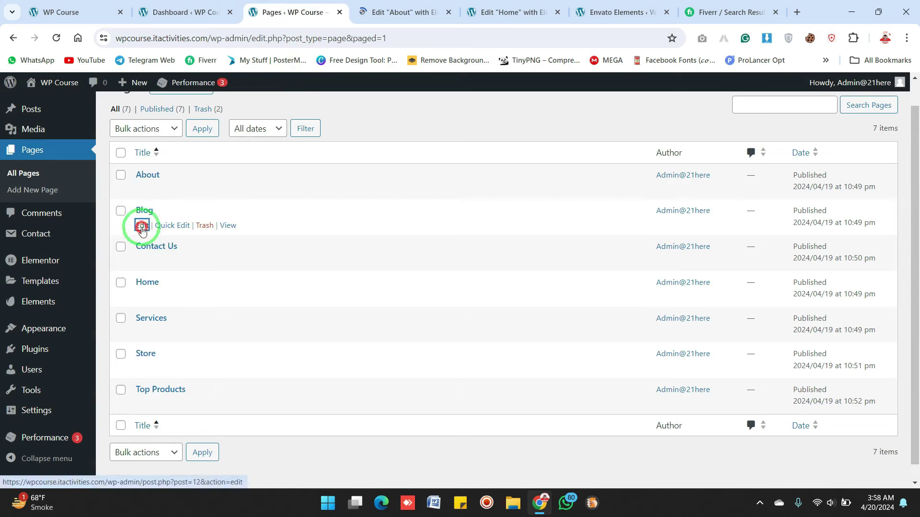
click(446, 12)
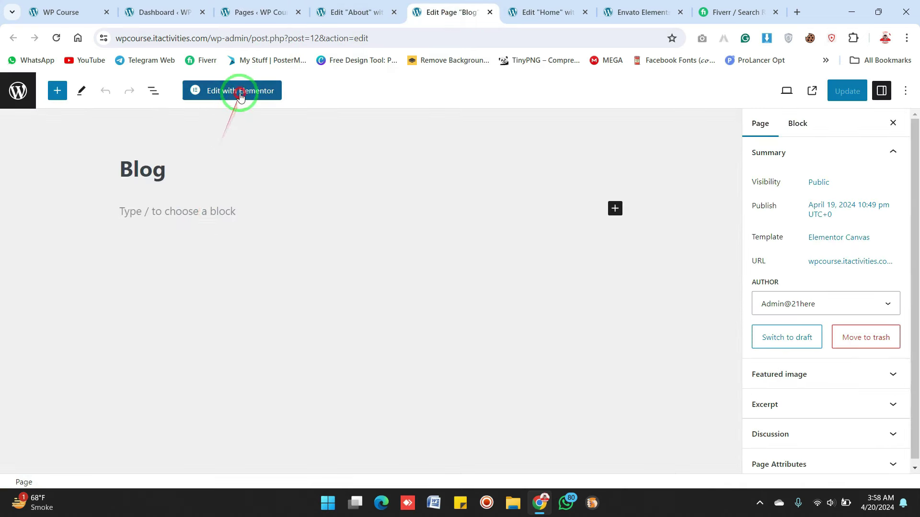
click(241, 93)
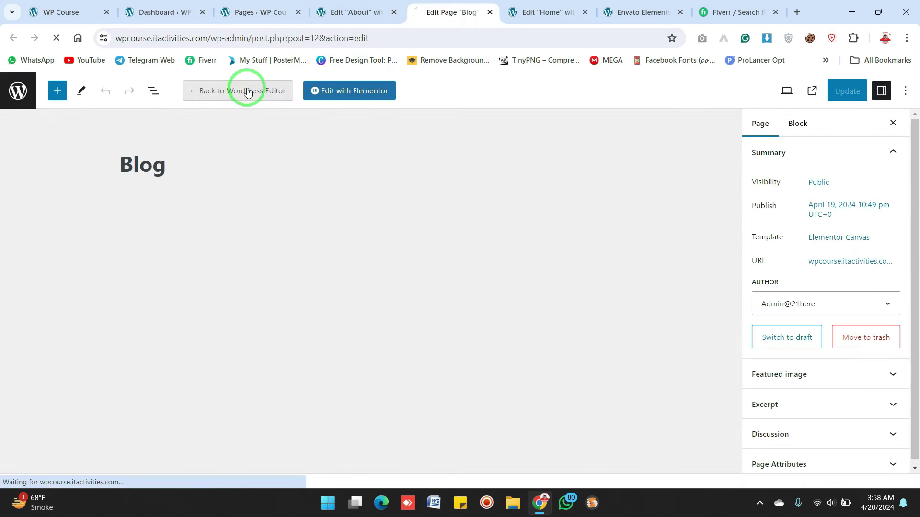
Open the Contact Us page from the pages list in a separate tab and load it in the Elementor editor
click(263, 11)
ctrl+click(143, 260)
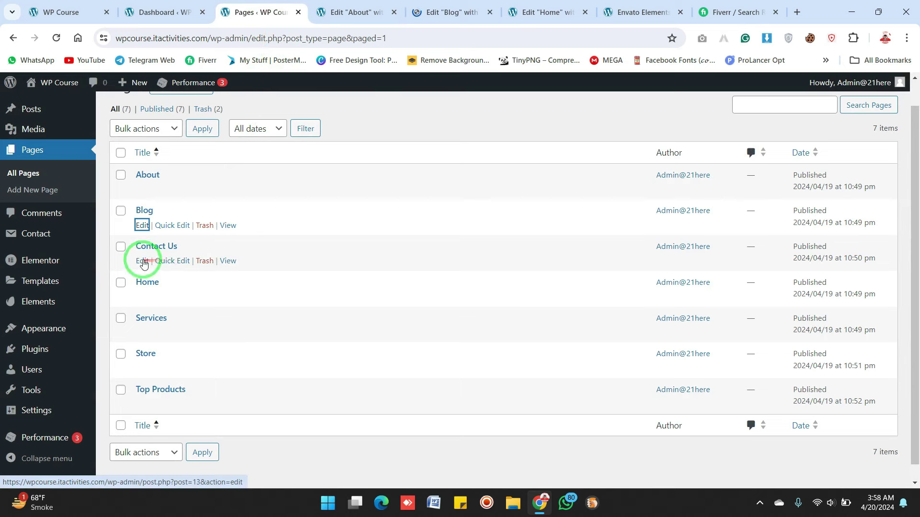
click(489, 18)
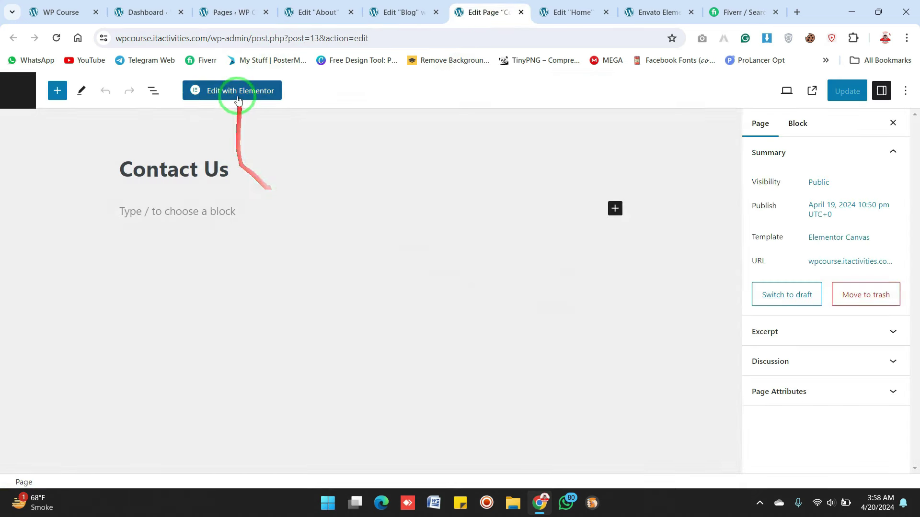
click(241, 93)
click(501, 310)
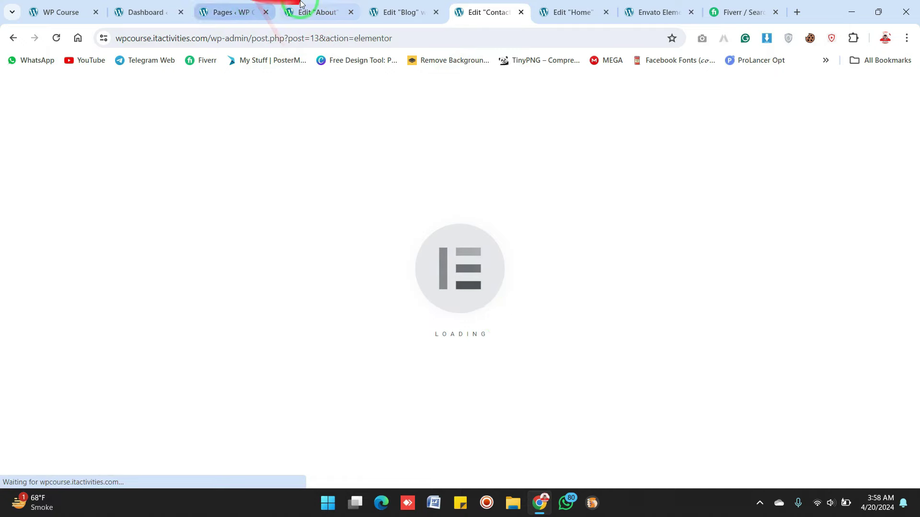
Open the Services, Store and Top Products pages from the pages list for editing in separate tabs
click(233, 12)
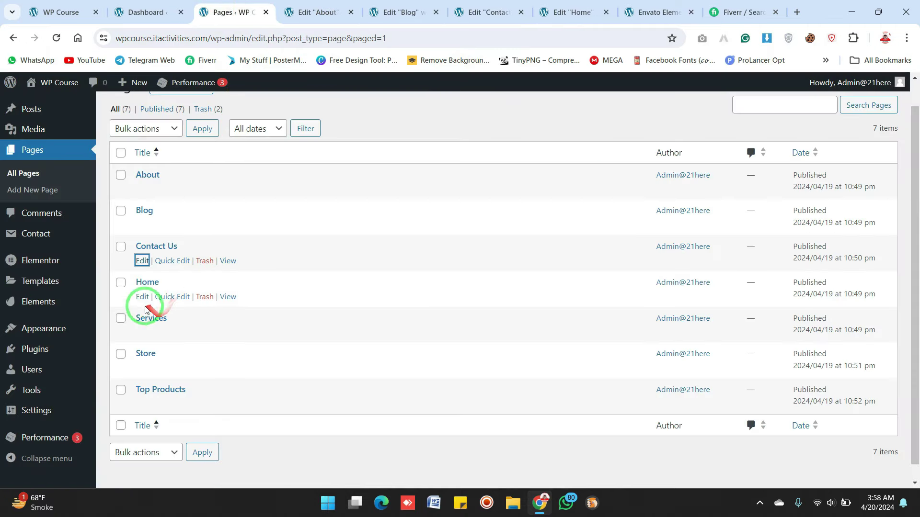
ctrl+click(142, 333)
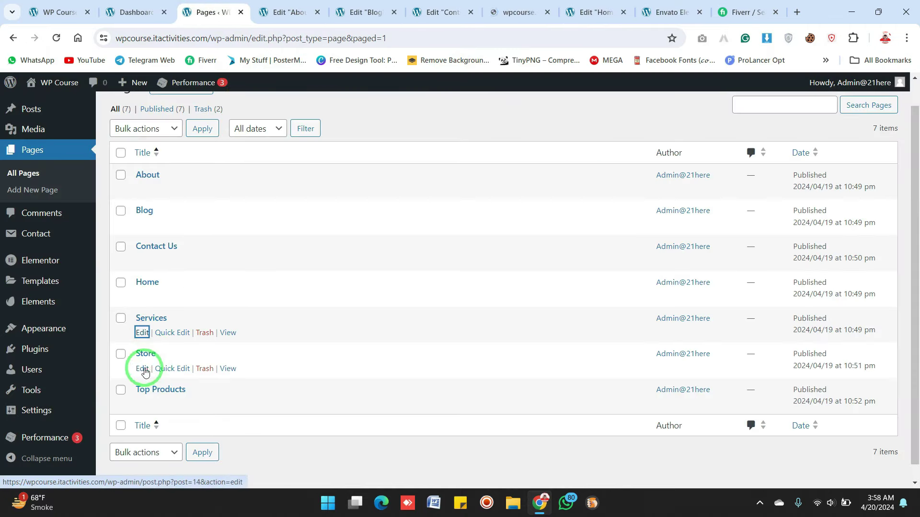
ctrl+click(142, 368)
ctrl+click(141, 407)
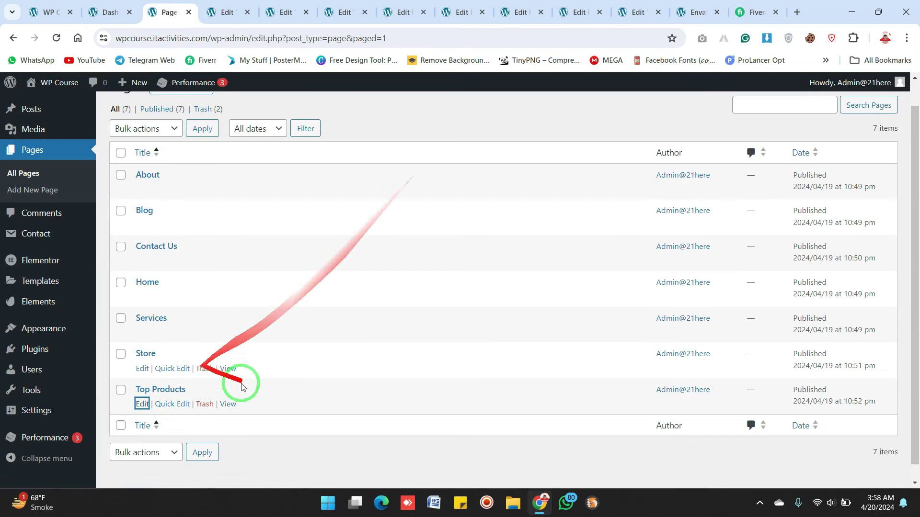
Load the opened Store and Top Products pages, including the duplicate Top Products tab, in the Elementor editor
click(468, 5)
click(520, 12)
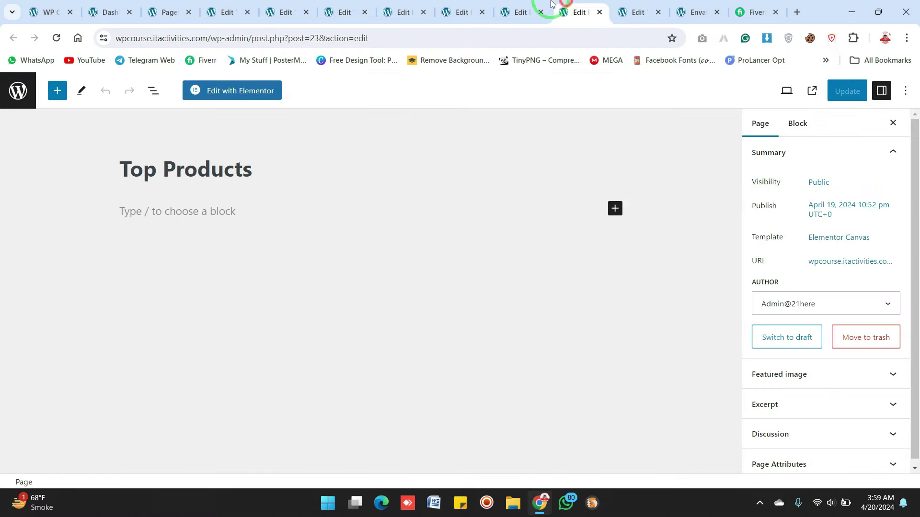
click(467, 11)
click(261, 94)
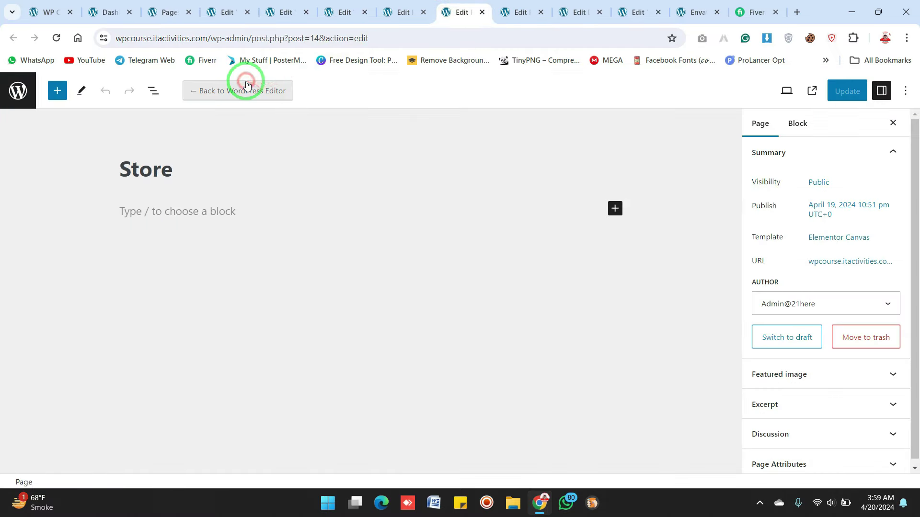
click(521, 4)
click(238, 91)
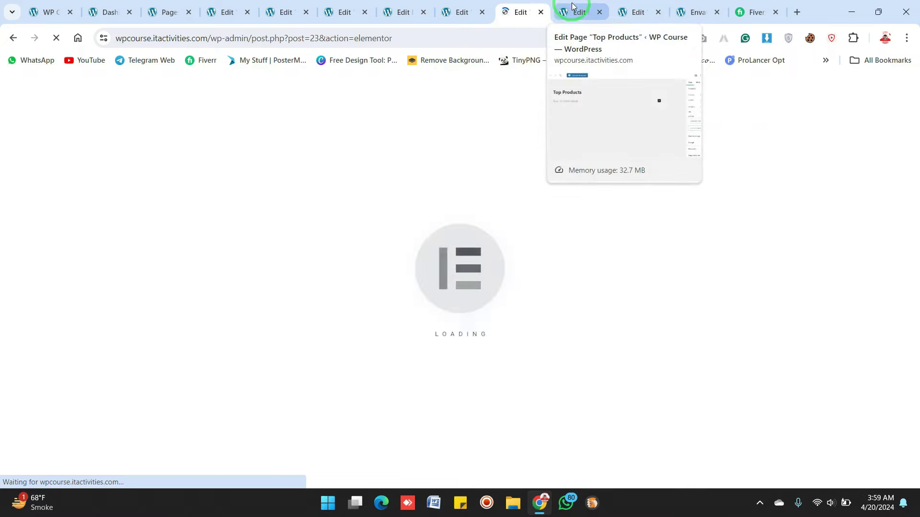
click(572, 6)
click(264, 94)
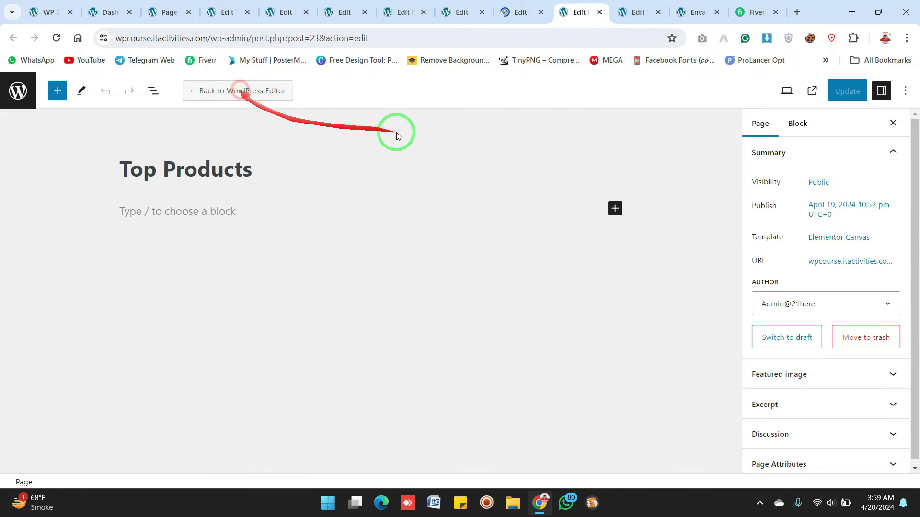
Check the Home 1 template import in the Home page editor and look at the About page's Elementor editor
click(635, 6)
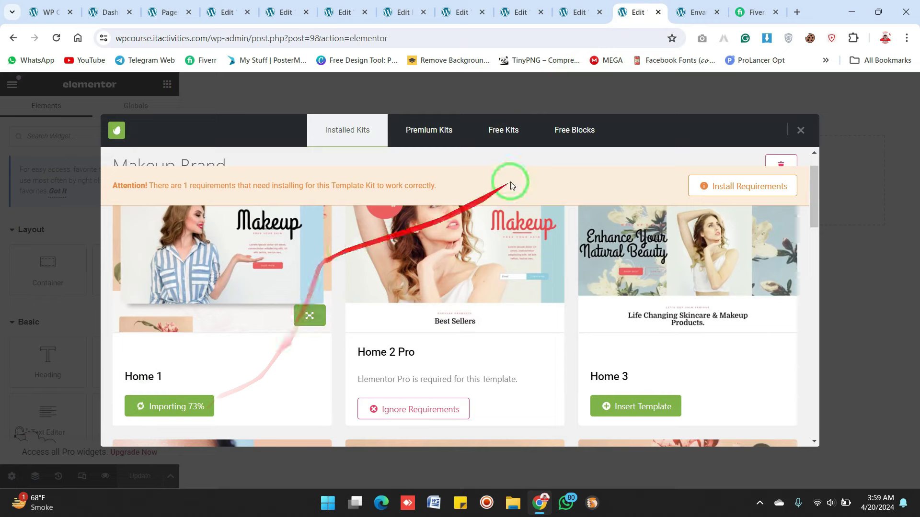
click(215, 9)
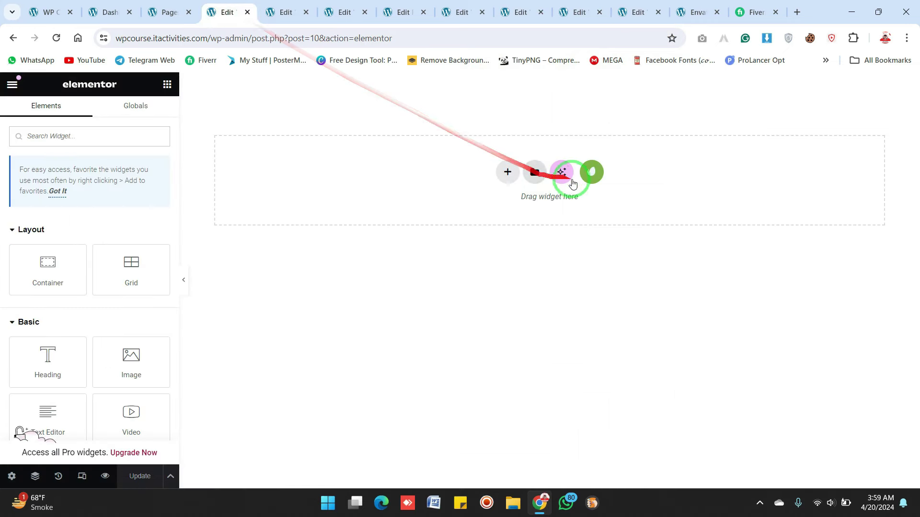
click(171, 10)
click(225, 10)
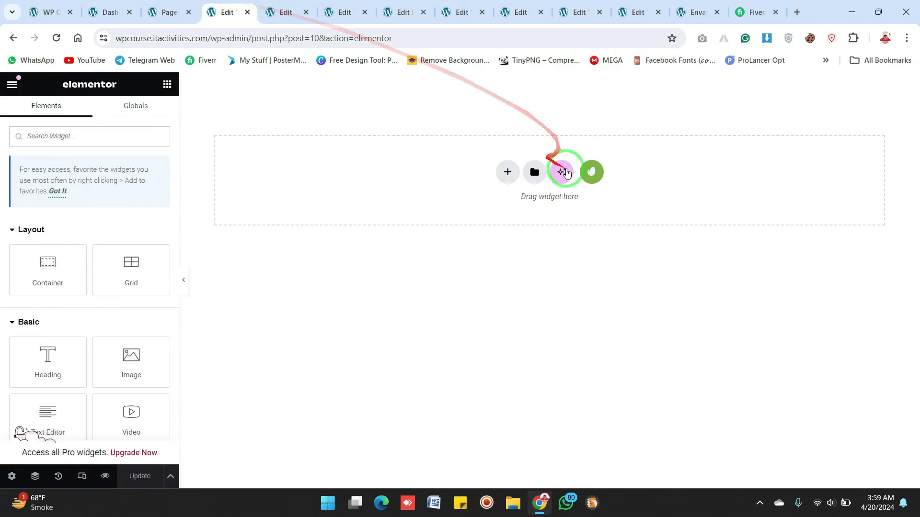
click(170, 11)
click(215, 8)
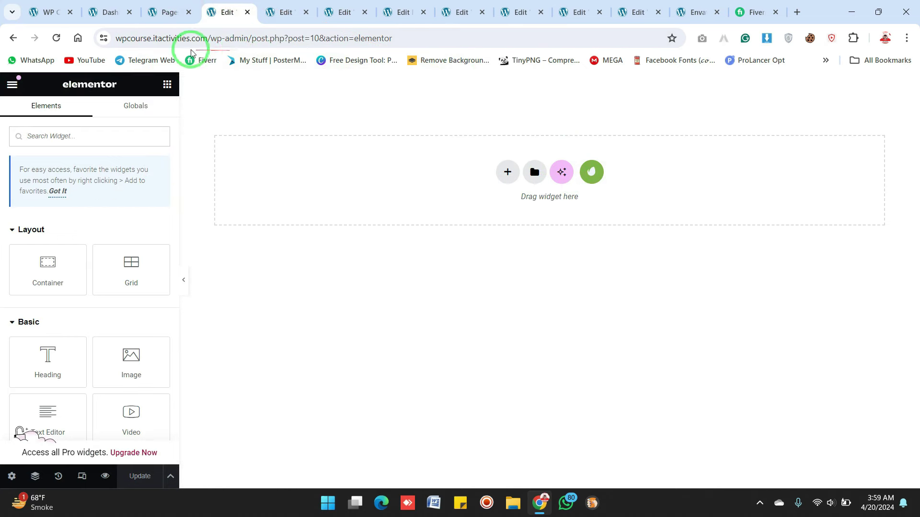
Look over the Blog and Contact Us editors and load the Services page in the Elementor editor
click(288, 6)
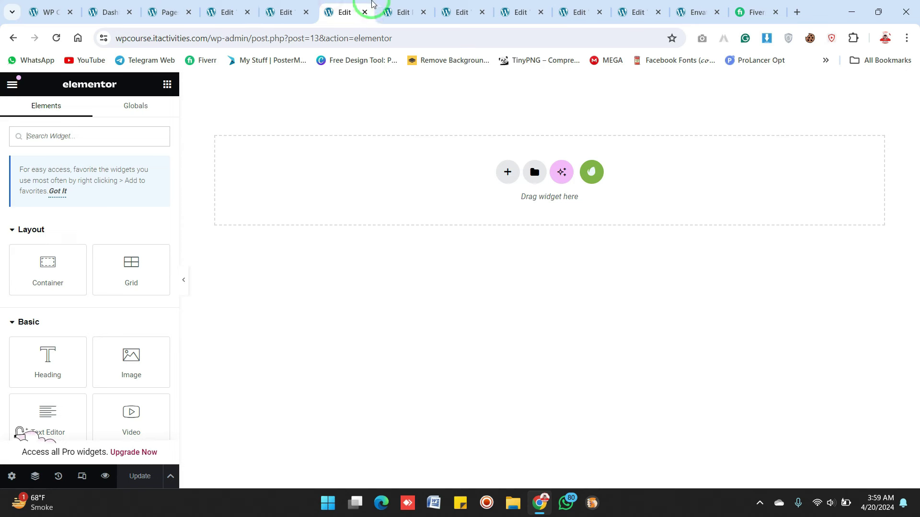
click(385, 5)
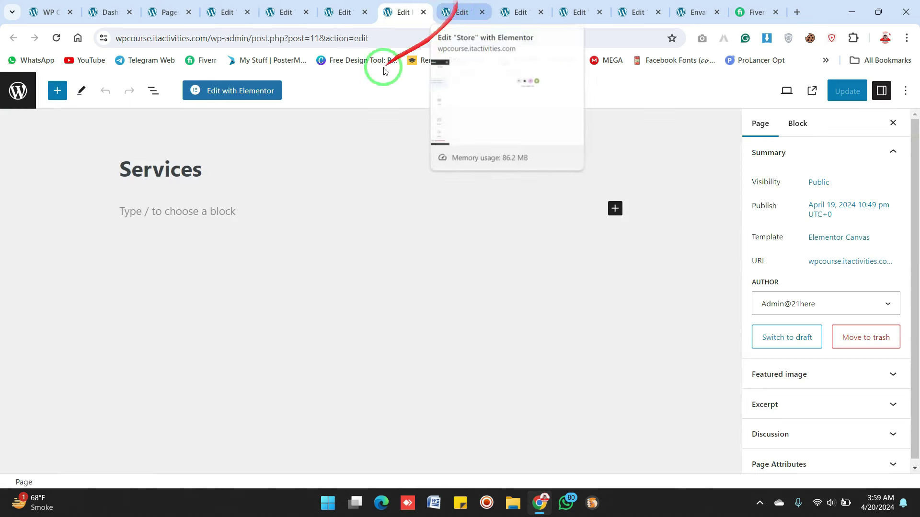
click(246, 95)
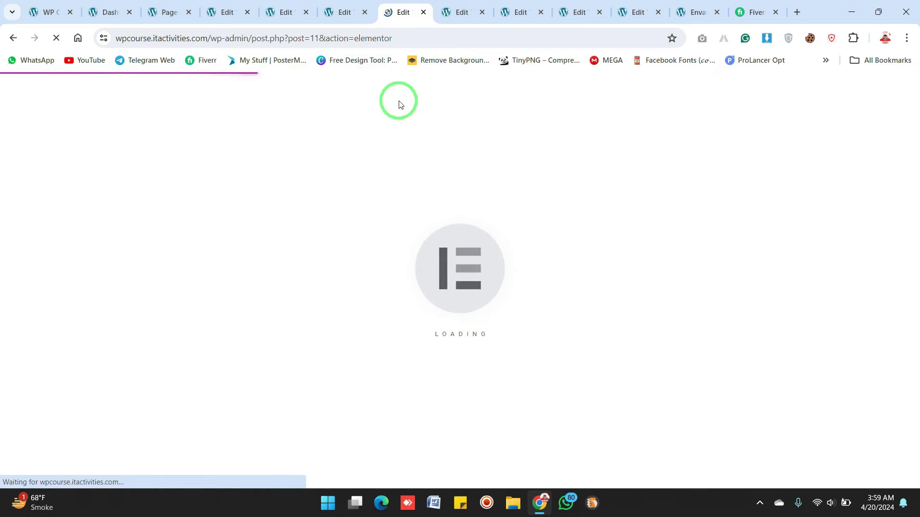
Reload the pages list and check the Elementor editing option offered for the About page
click(281, 11)
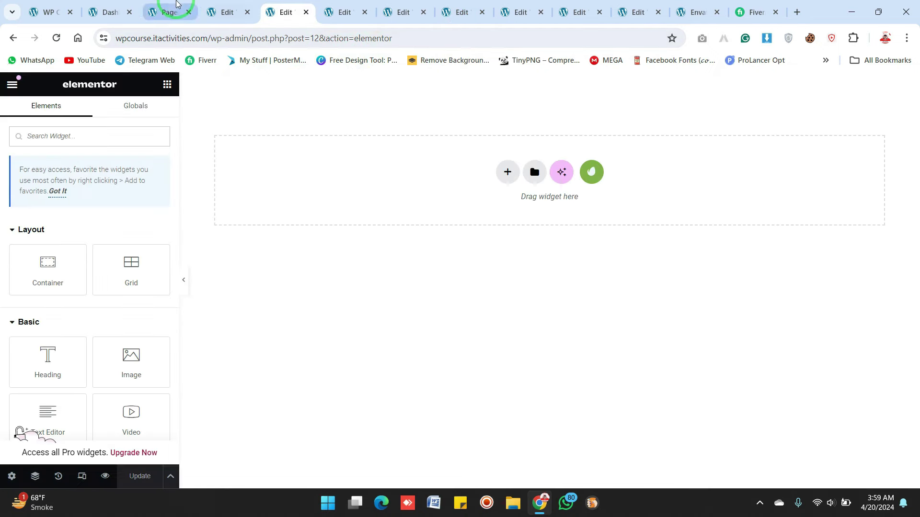
click(168, 12)
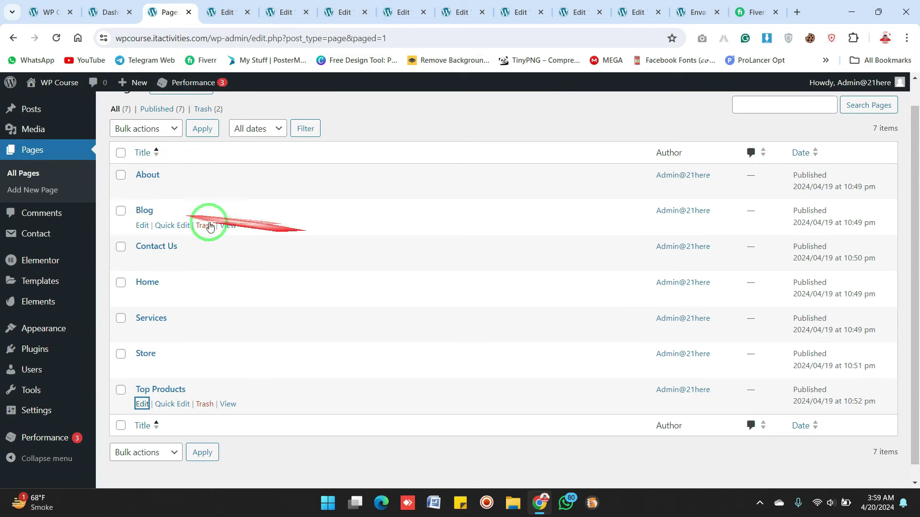
click(56, 38)
mouse_move(247, 210)
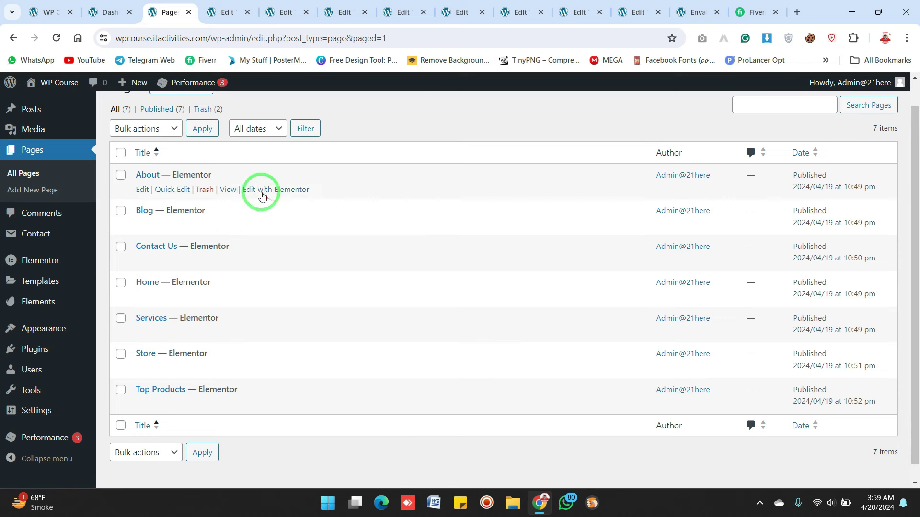
Close the editor tabs of the About, Blog and Contact Us pages
click(223, 5)
click(247, 12)
click(247, 12)
click(247, 12)
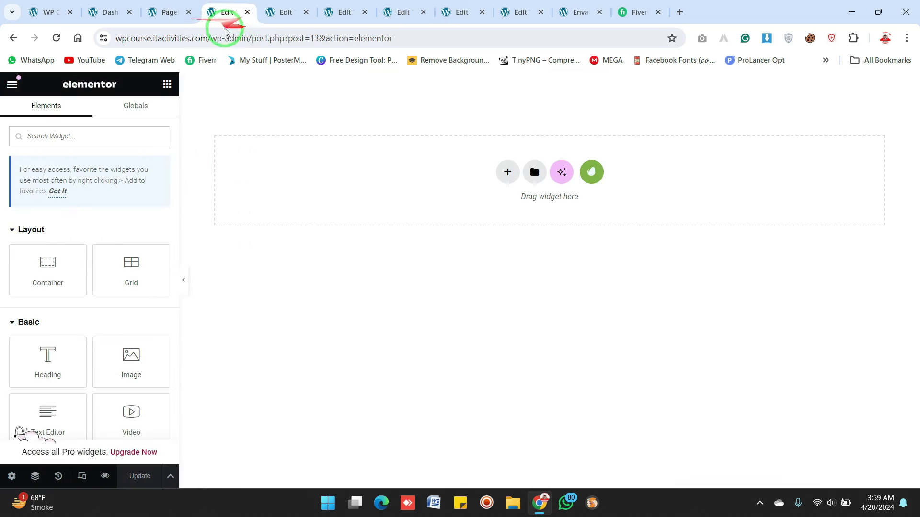
click(248, 12)
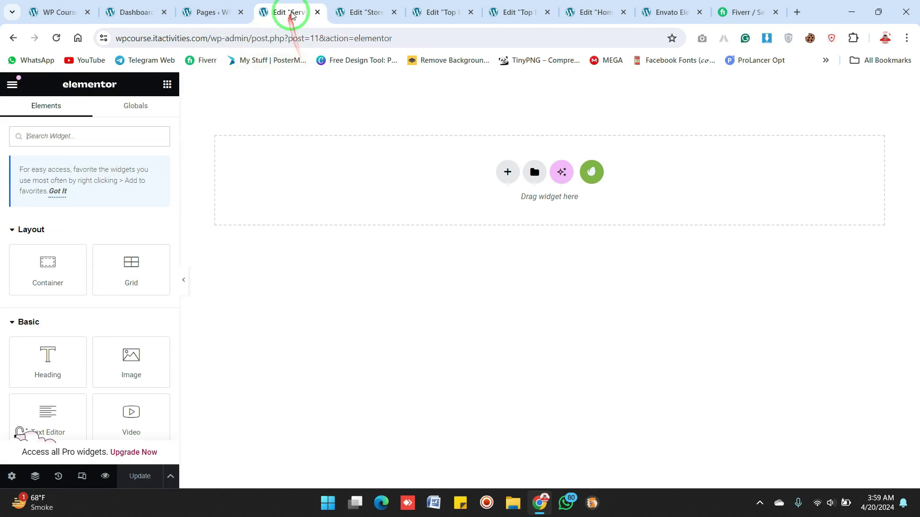
Open the installed template kits for the Services page and check the Makeup Brand kit among the free kits
click(591, 172)
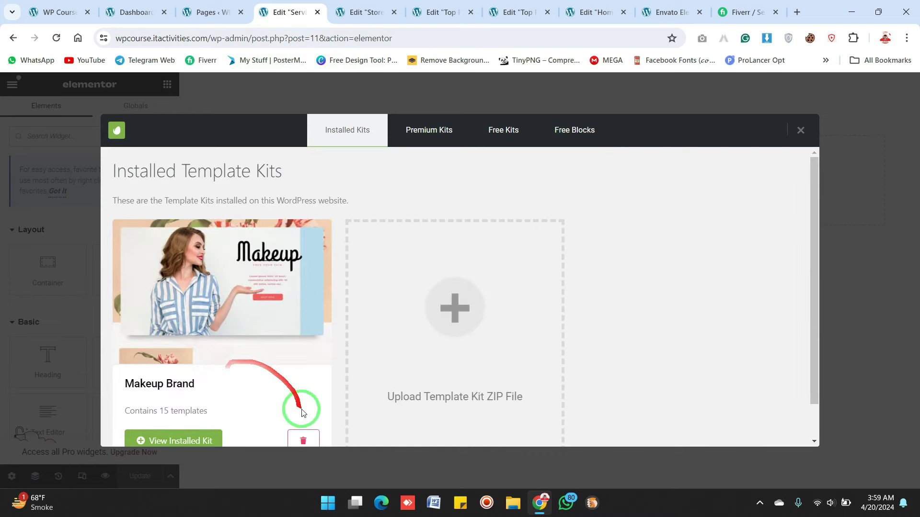
scroll(812, 228, down, 1)
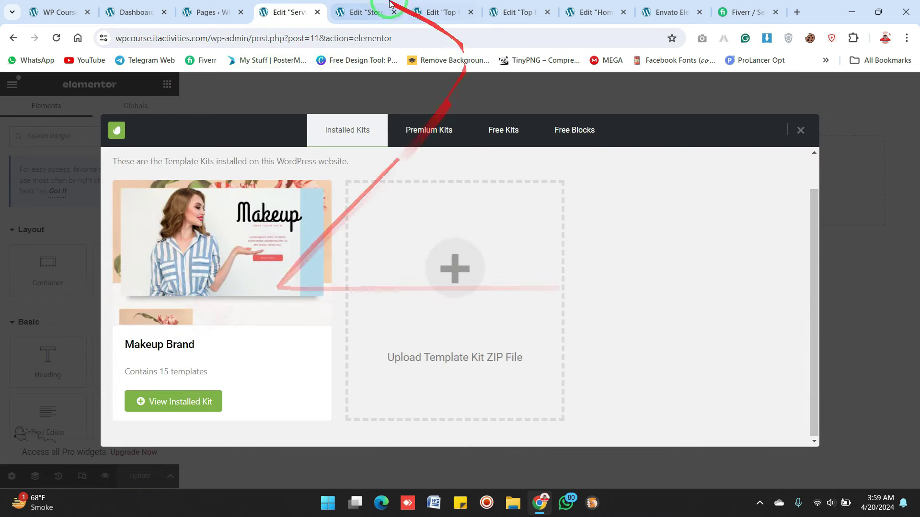
click(670, 10)
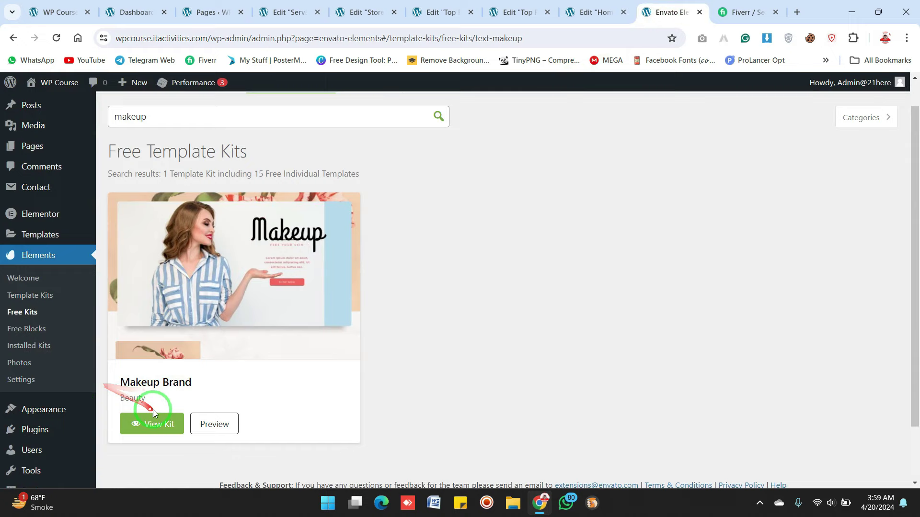
Review the imported Home page in the Elementor editor and hide the editing panel for a full-width view
click(598, 12)
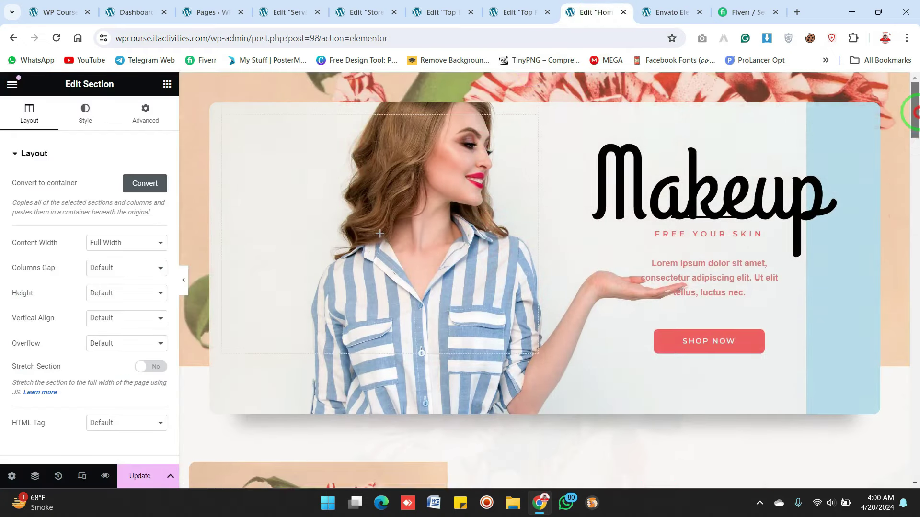
click(915, 178)
drag(916, 178, 913, 91)
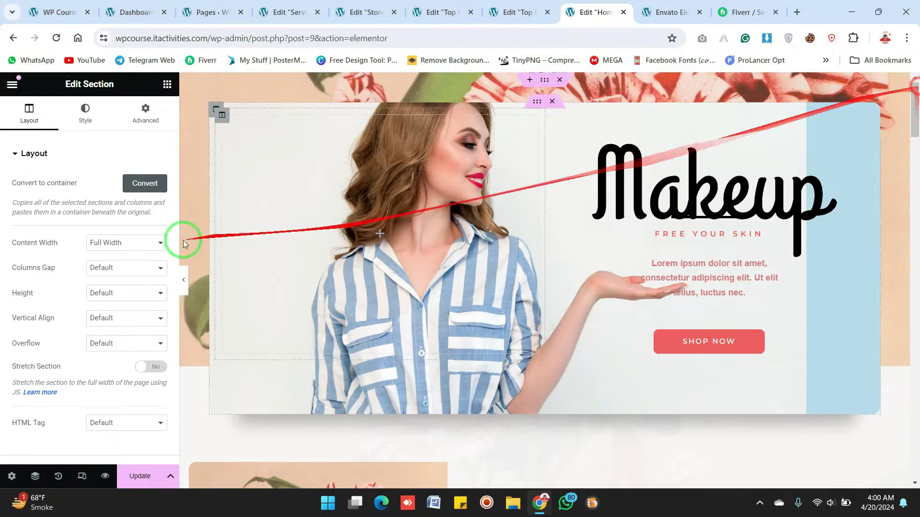
click(182, 281)
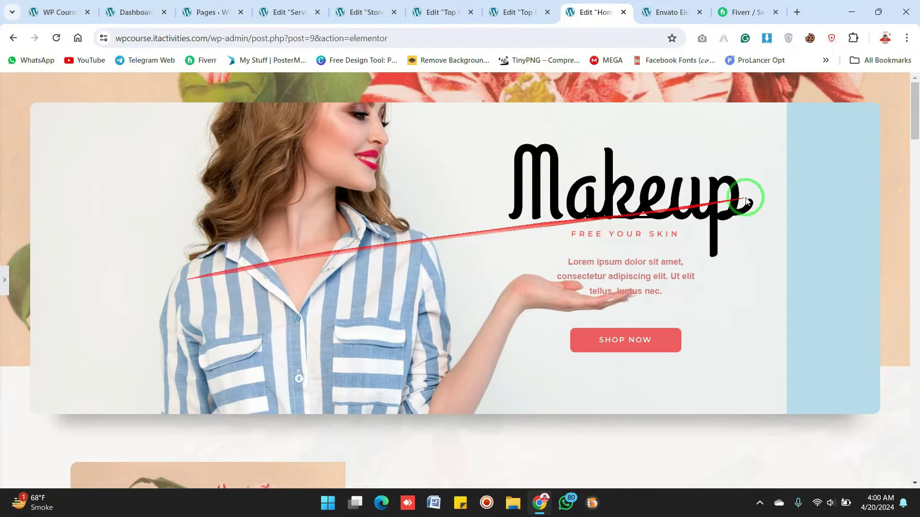
Restore the editing panel, update the imported Home page and pin its editor tab
drag(916, 93, 821, 123)
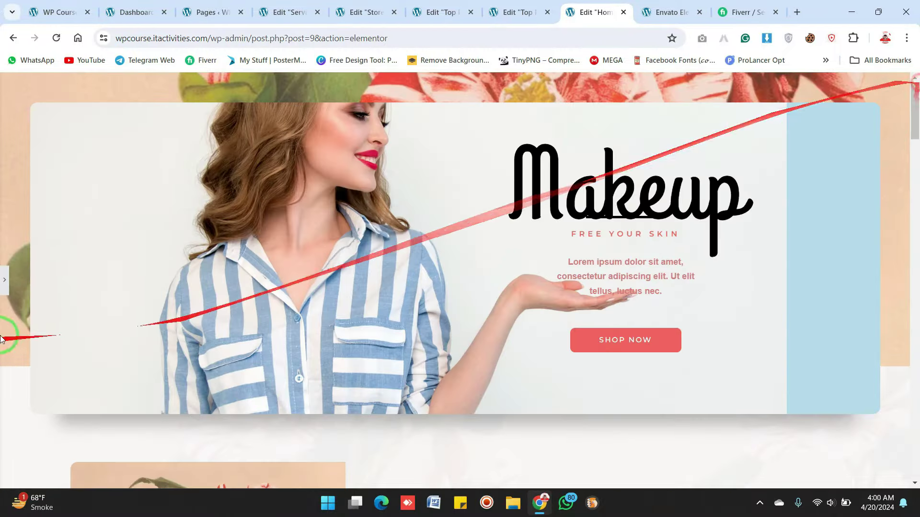
click(8, 284)
click(140, 477)
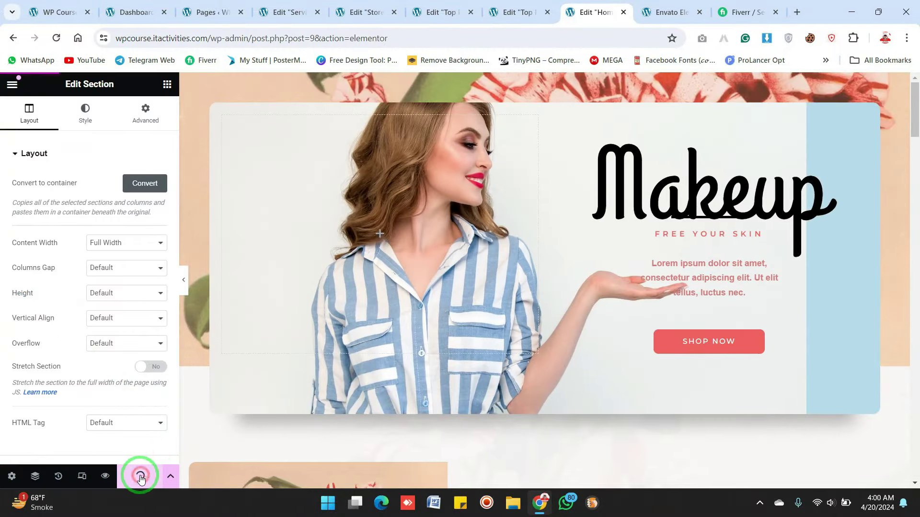
right_click(604, 7)
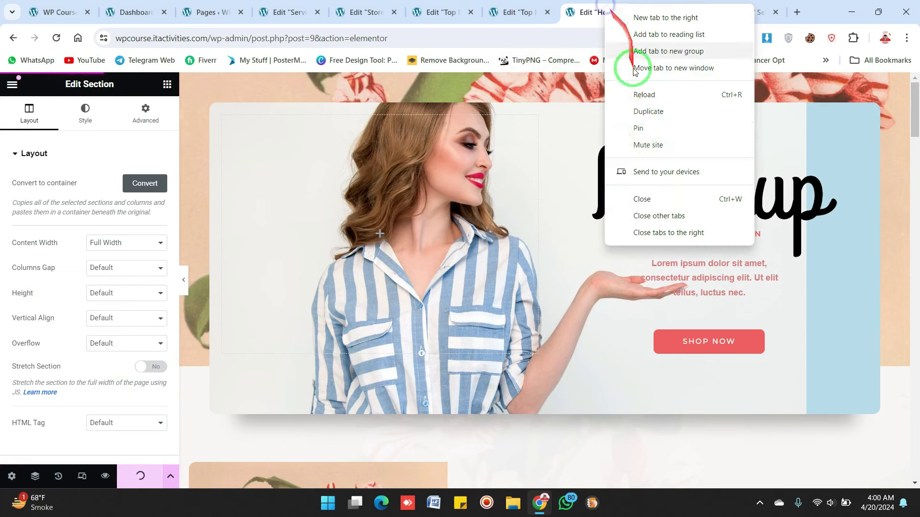
click(639, 127)
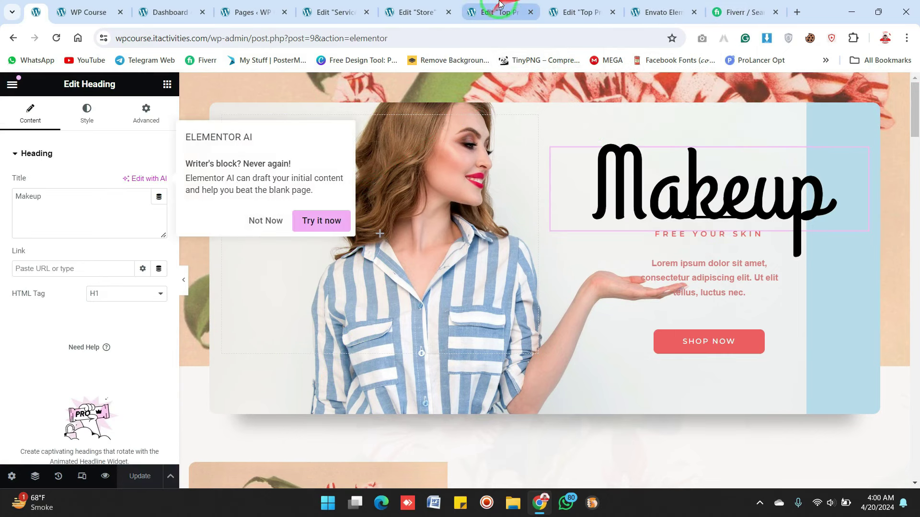
Open the installed Makeup Brand kit for the Services page and insert its Skincare template
click(335, 12)
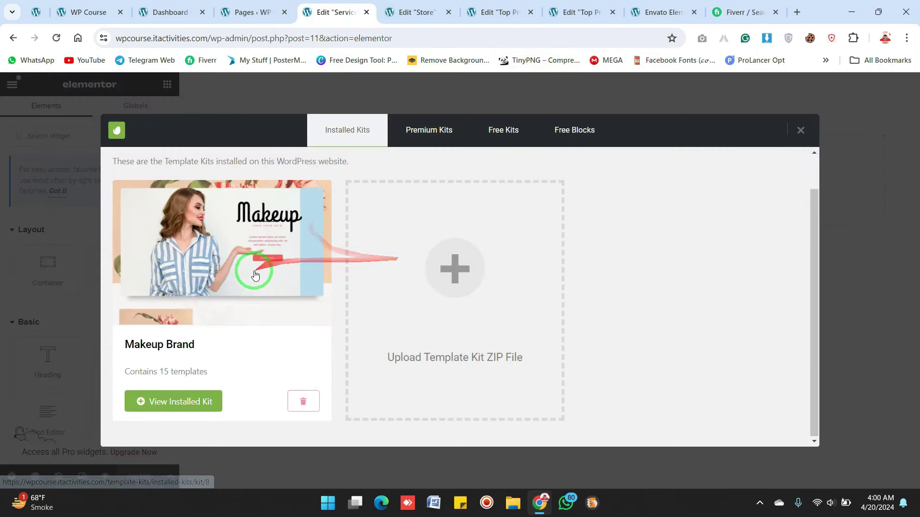
click(234, 300)
drag(814, 197, 796, 308)
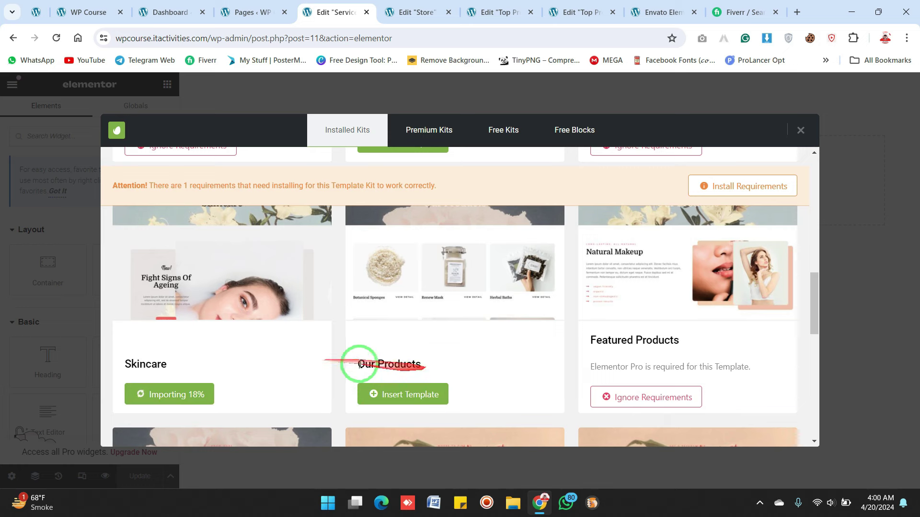
Open the installed Makeup Brand kit for the Store page and insert its Our Products template
click(425, 6)
click(589, 171)
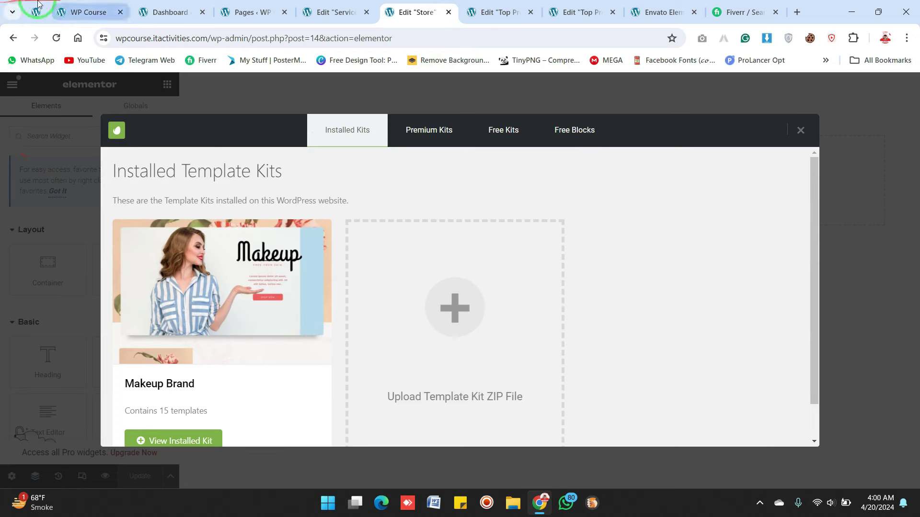
click(295, 316)
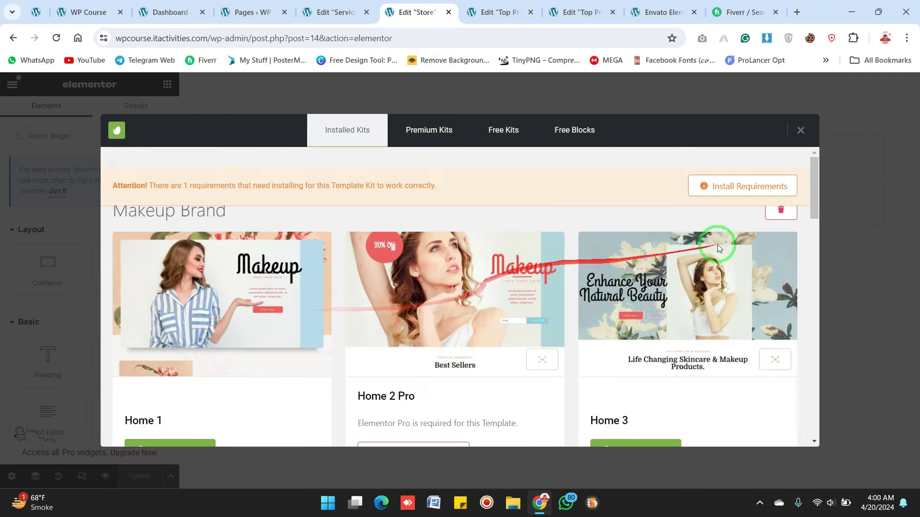
drag(809, 191, 820, 330)
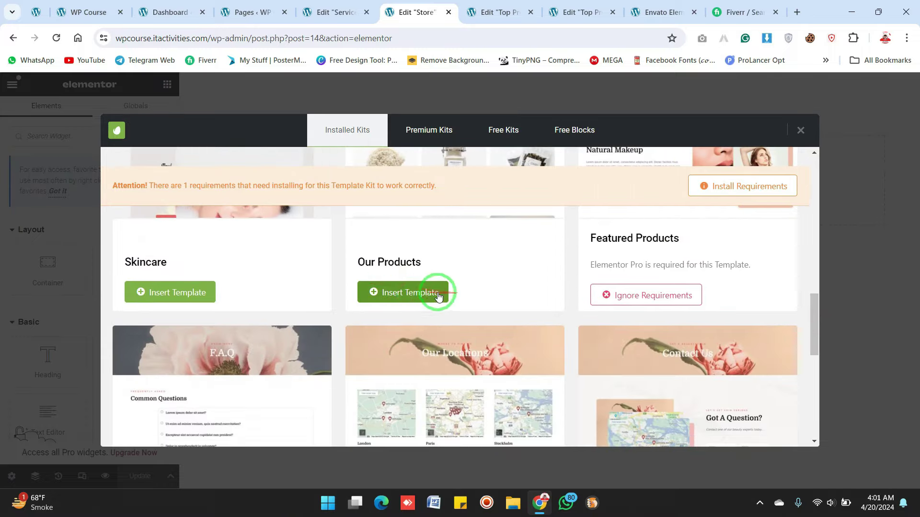
drag(813, 329, 805, 307)
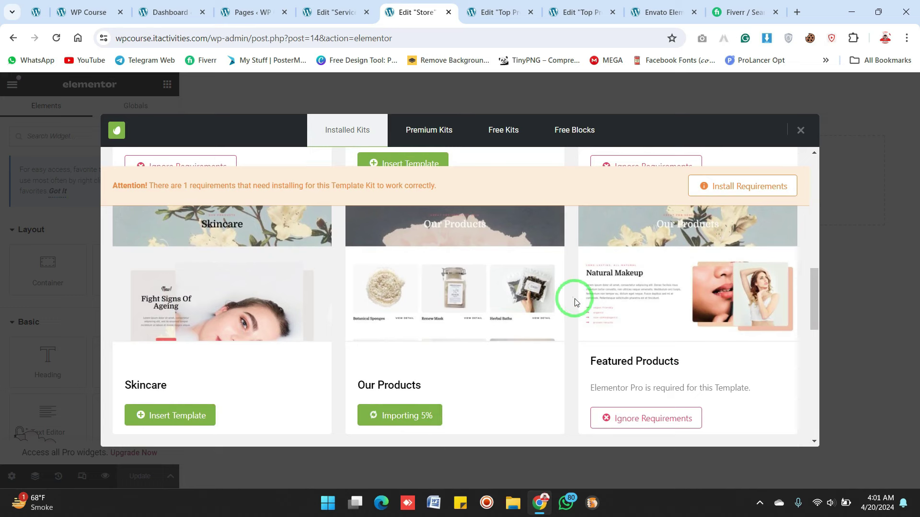
Check the imported Skincare design on the Services page, update the page and pin its editor tab
click(326, 12)
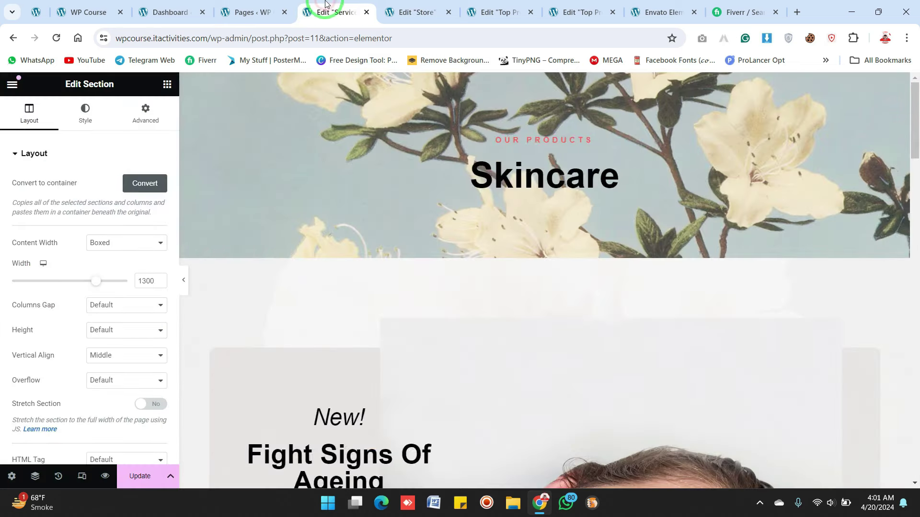
drag(914, 156, 914, 95)
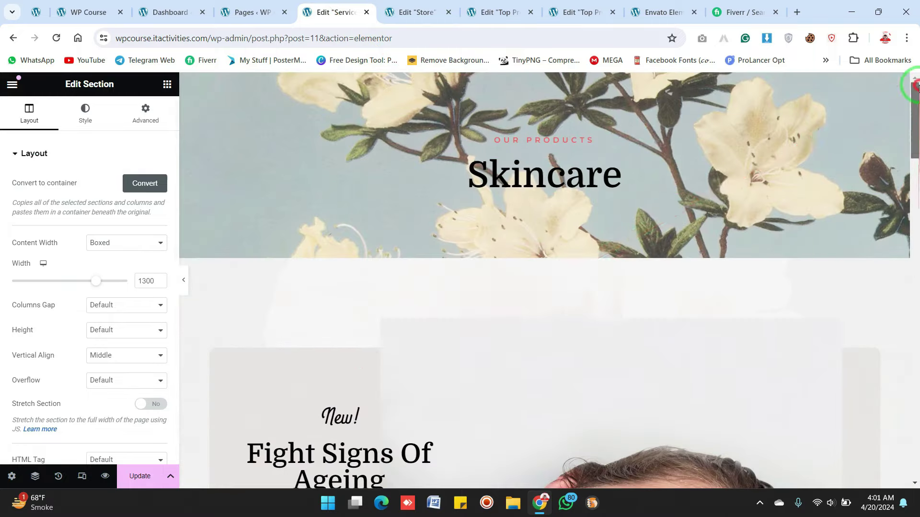
click(143, 484)
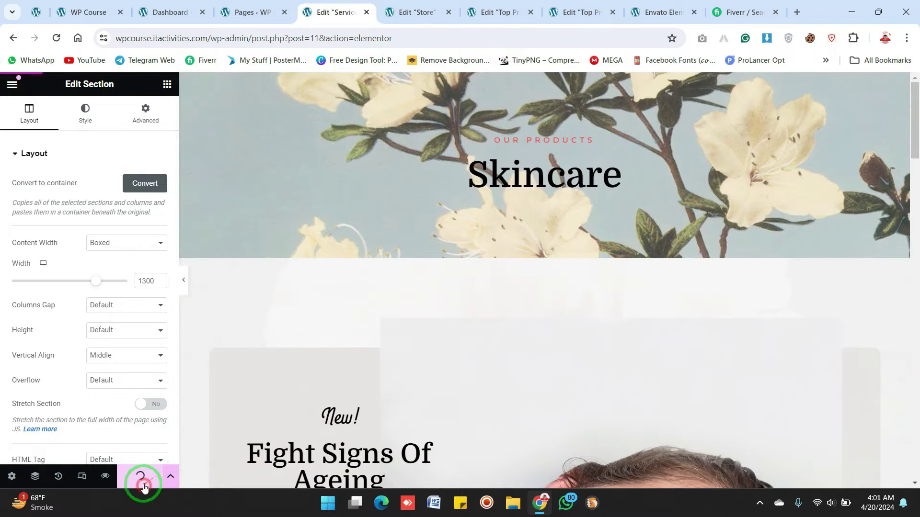
right_click(329, 7)
click(329, 7)
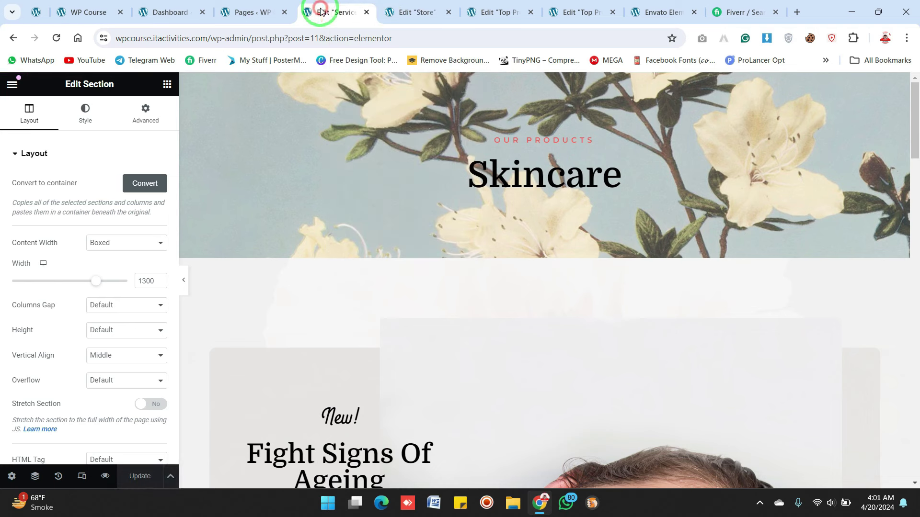
right_click(329, 7)
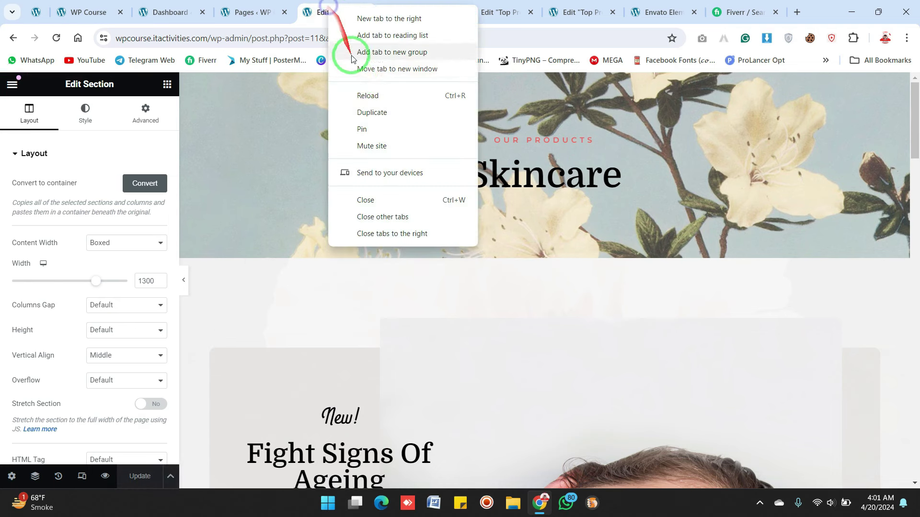
click(368, 130)
Open the Makeup Brand kit for the Top Products page, ignore the Featured Products template's requirements and insert that template
click(385, 5)
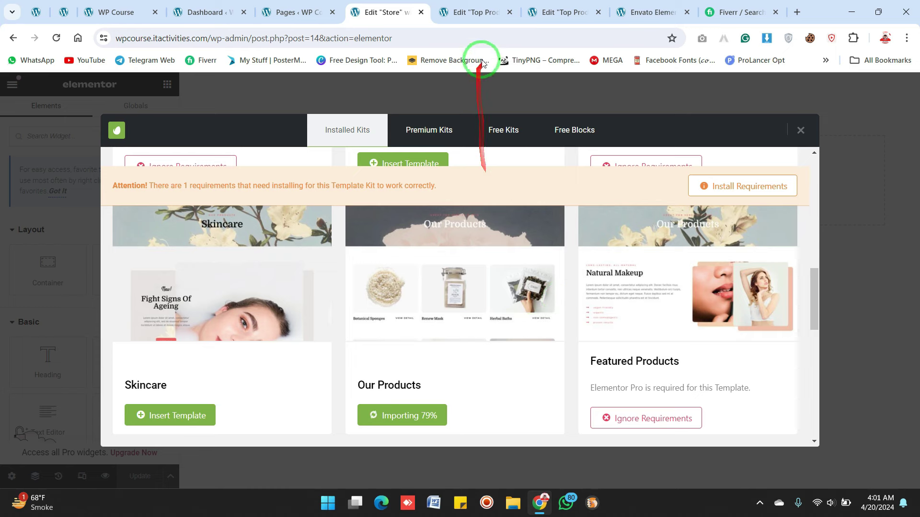
click(478, 13)
click(590, 170)
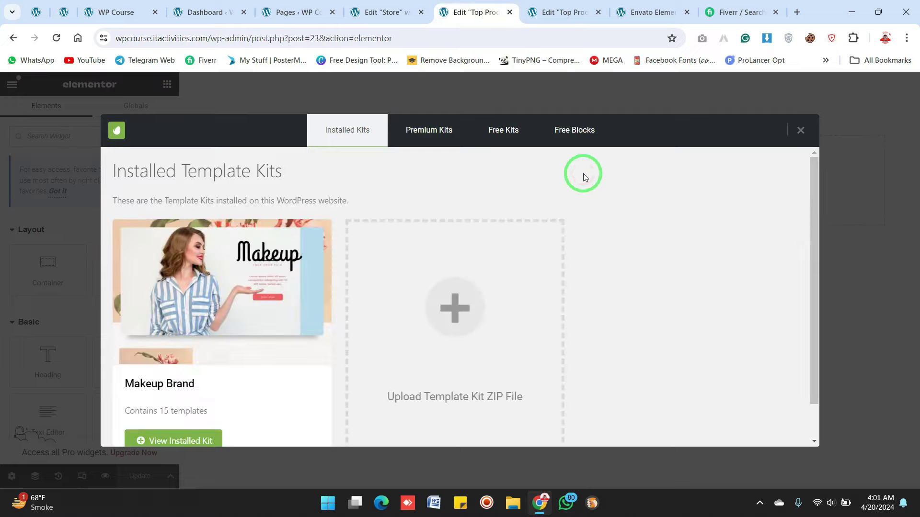
click(196, 308)
drag(816, 179, 807, 298)
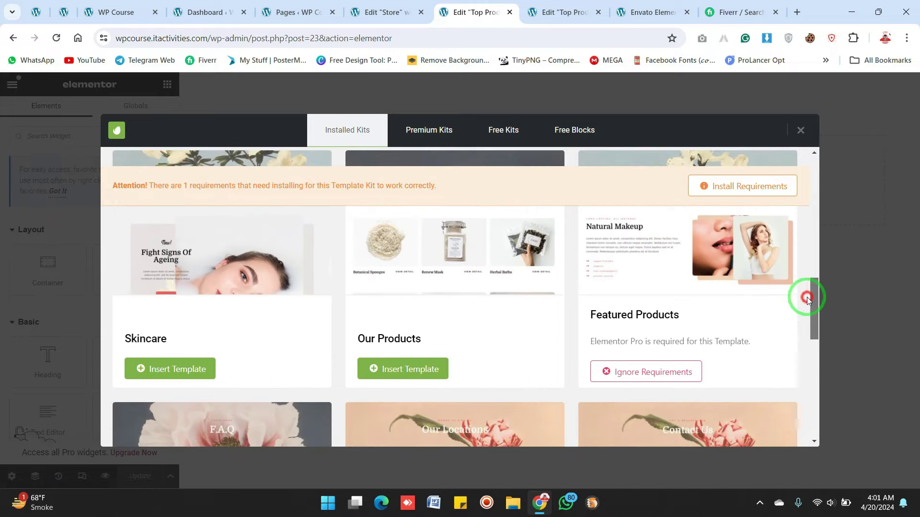
click(658, 372)
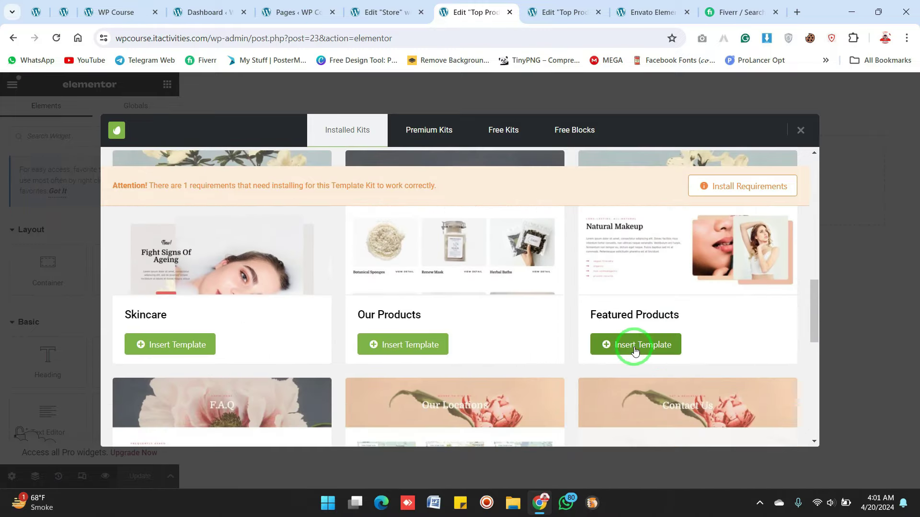
Check the Store and Top Products template imports and close the duplicate, still empty Top Products editor tab
click(397, 3)
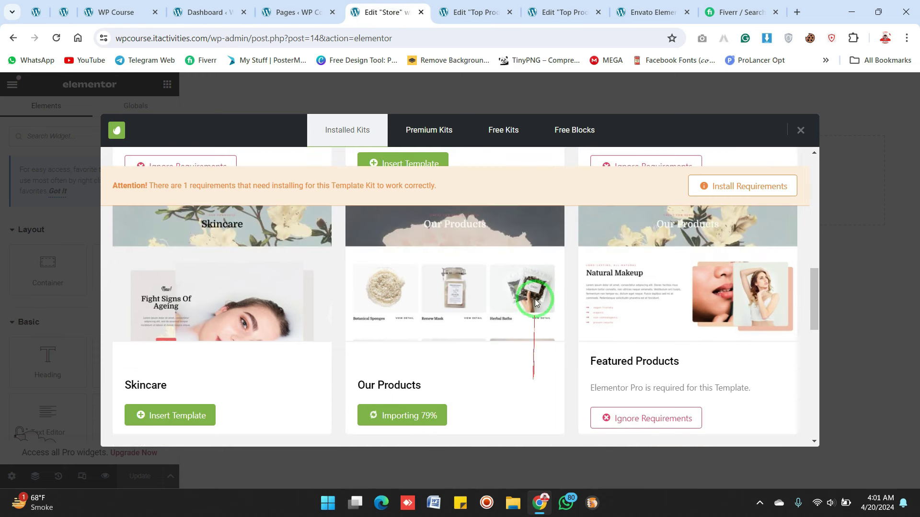
click(472, 12)
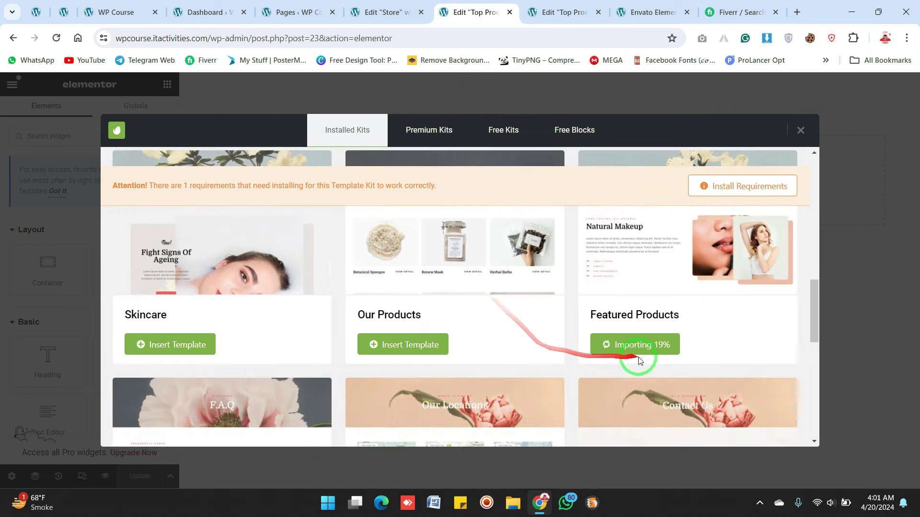
click(570, 4)
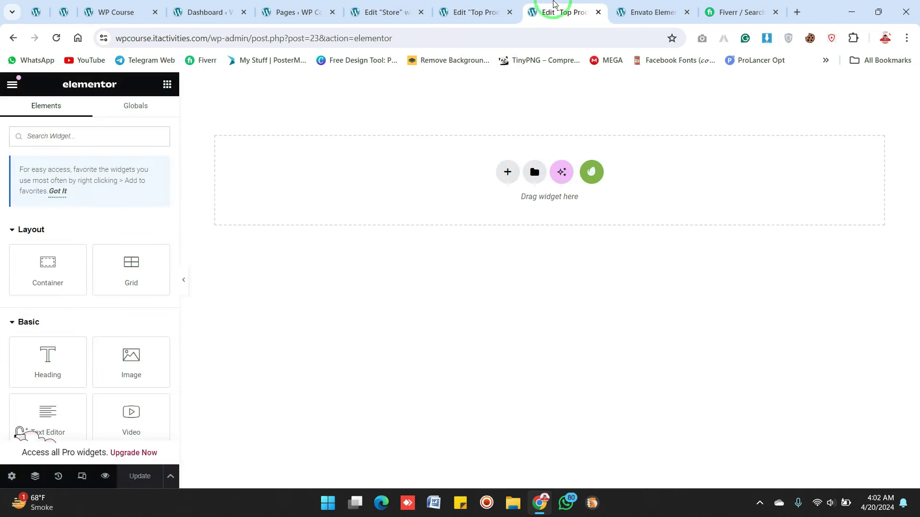
click(597, 12)
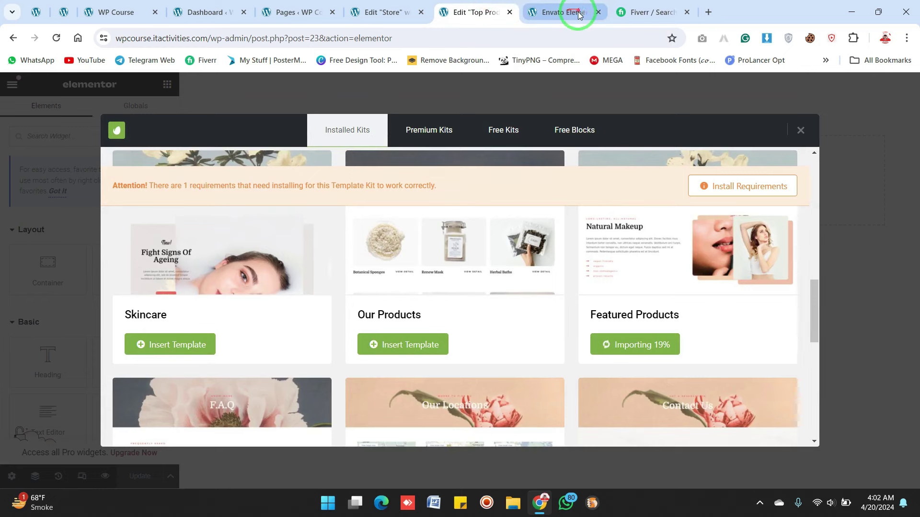
Return to the pages list and open the Contact Us page with Elementor in a new tab
click(560, 12)
click(455, 7)
click(288, 9)
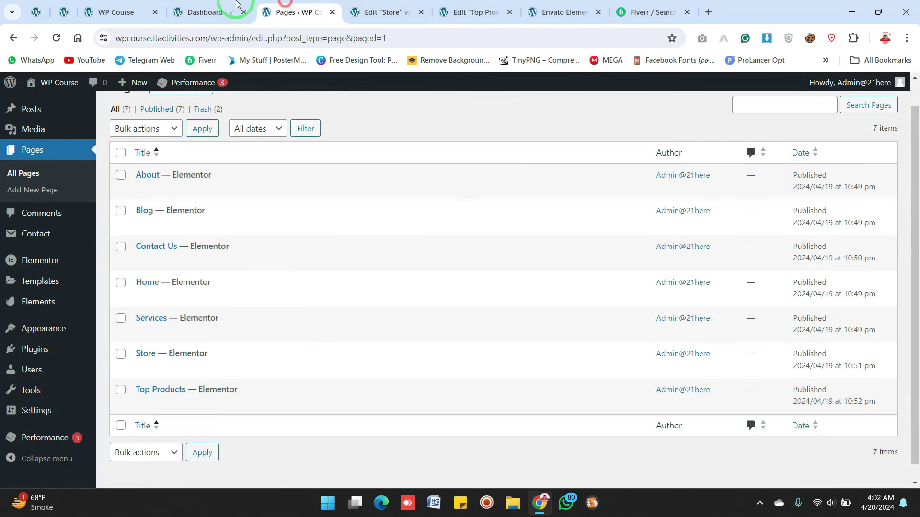
click(221, 9)
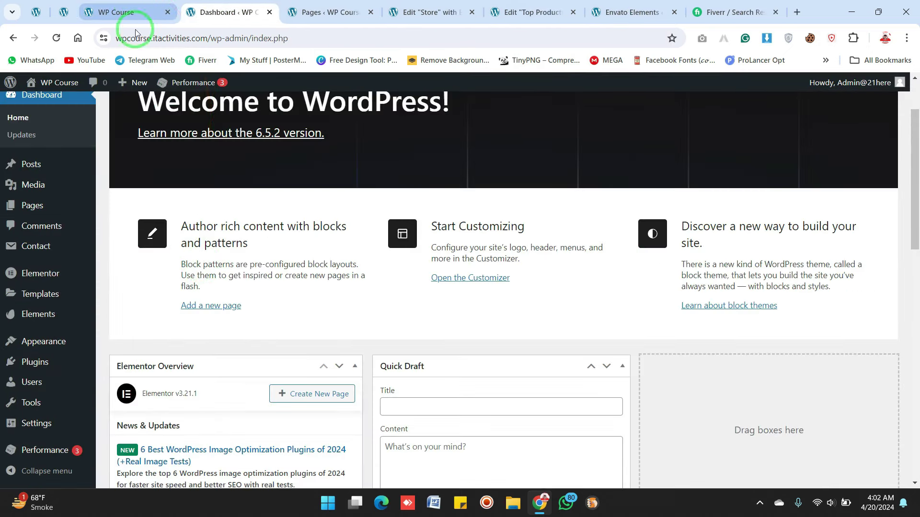
click(311, 12)
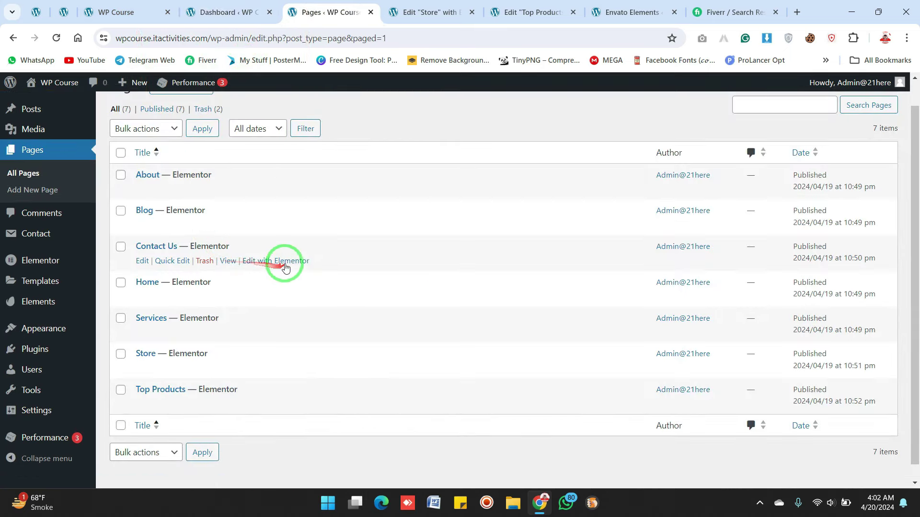
ctrl+click(285, 264)
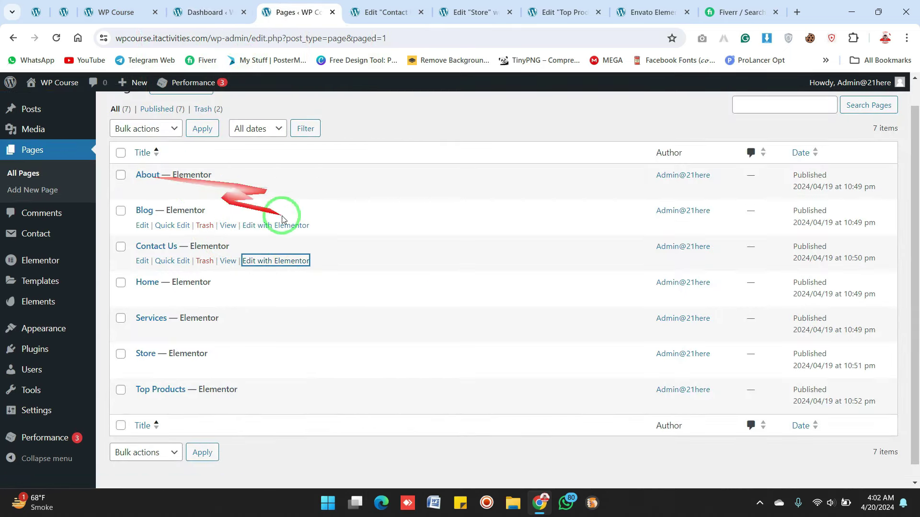
Open the installed Makeup Brand kit for the Contact Us page and insert its Our Locations template
click(383, 12)
click(588, 173)
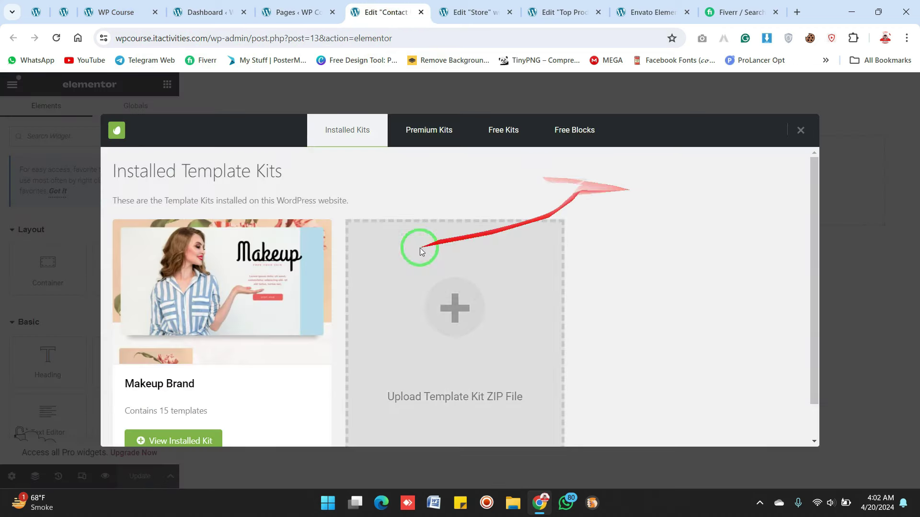
click(271, 280)
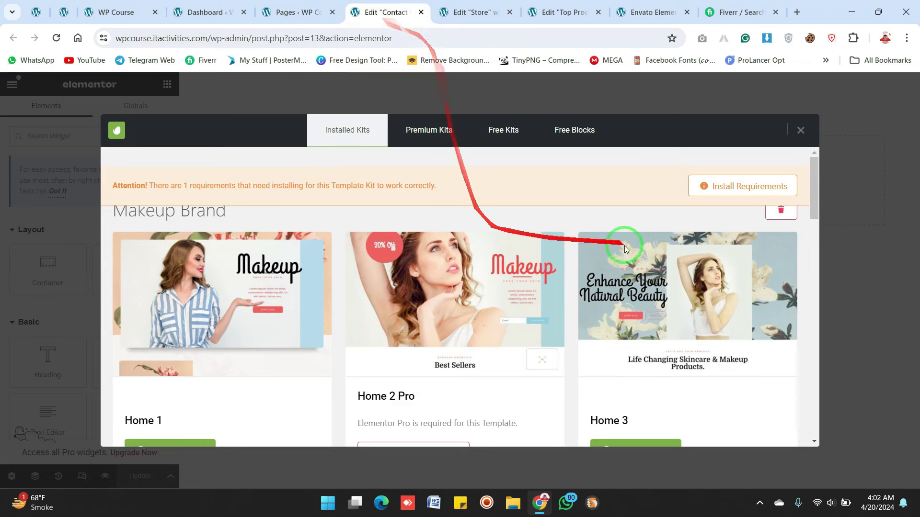
drag(811, 201, 813, 371)
click(422, 357)
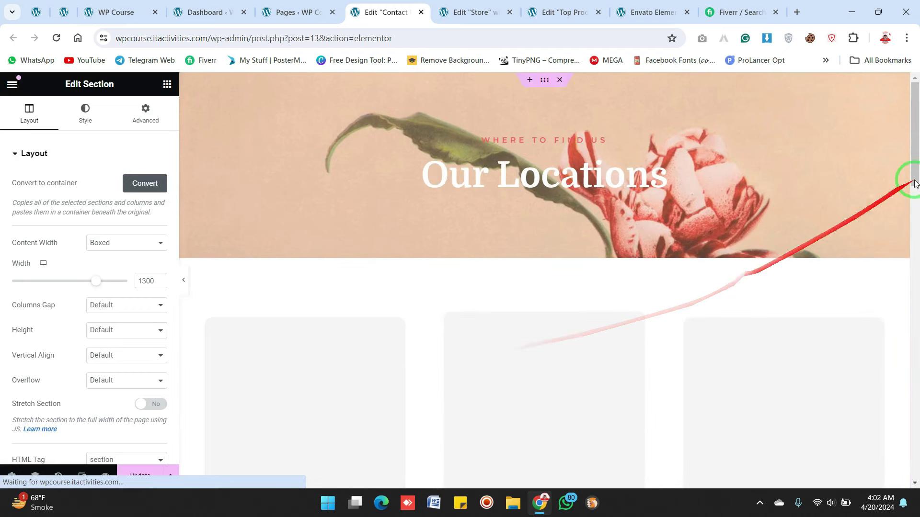
Update the Contact Us page, review its imported locations layout and pin its editor tab
drag(916, 125, 907, 88)
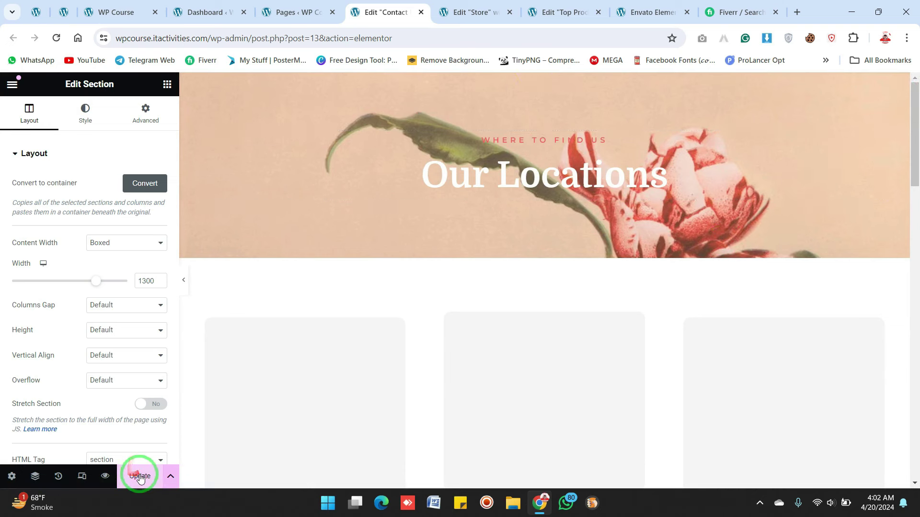
click(140, 476)
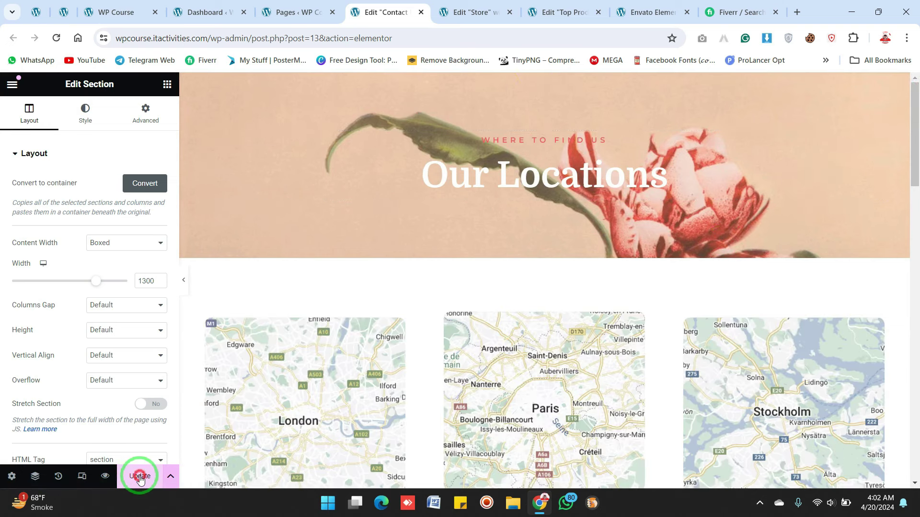
drag(913, 238, 908, 183)
drag(916, 136, 780, 21)
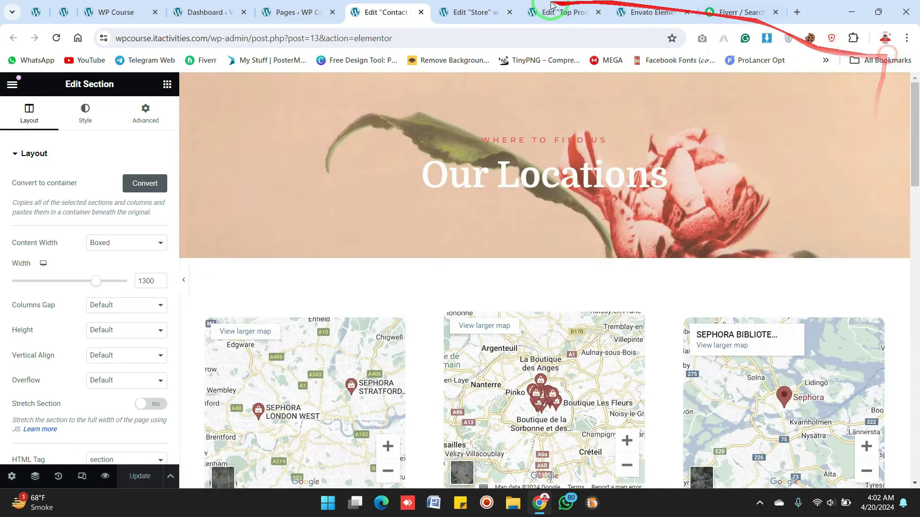
right_click(408, 8)
click(426, 124)
Check the import progress of the Our Products template on Store and the Featured Products template on Top Products
click(445, 10)
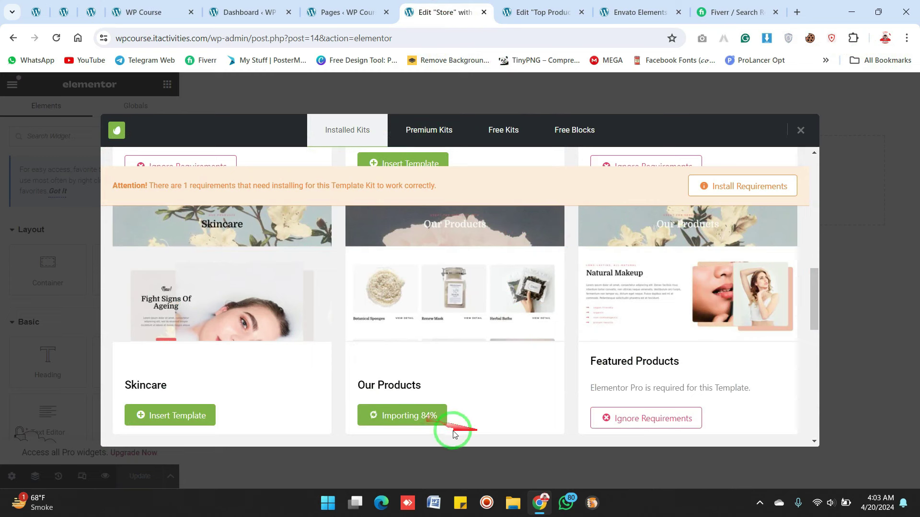
click(537, 11)
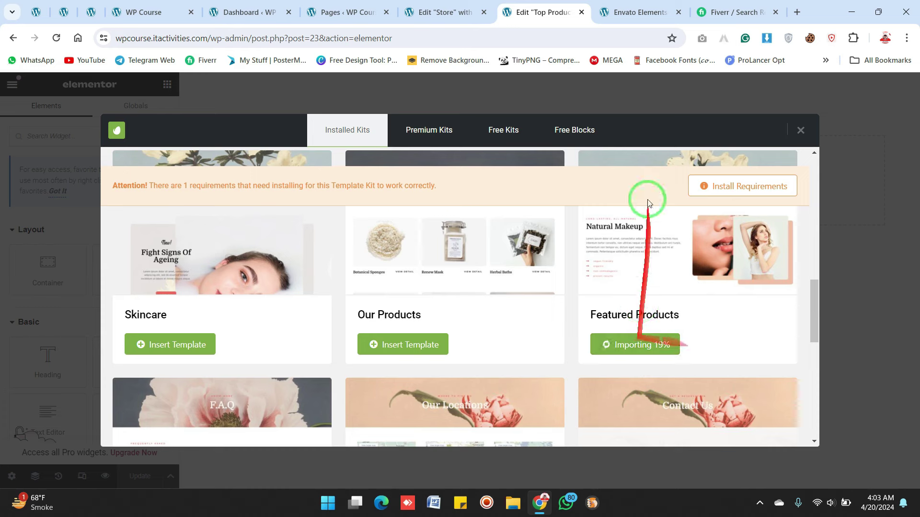
Return to the pages list, quick-edit the Blog page to set its title and slug to FAQ, and save it
click(261, 11)
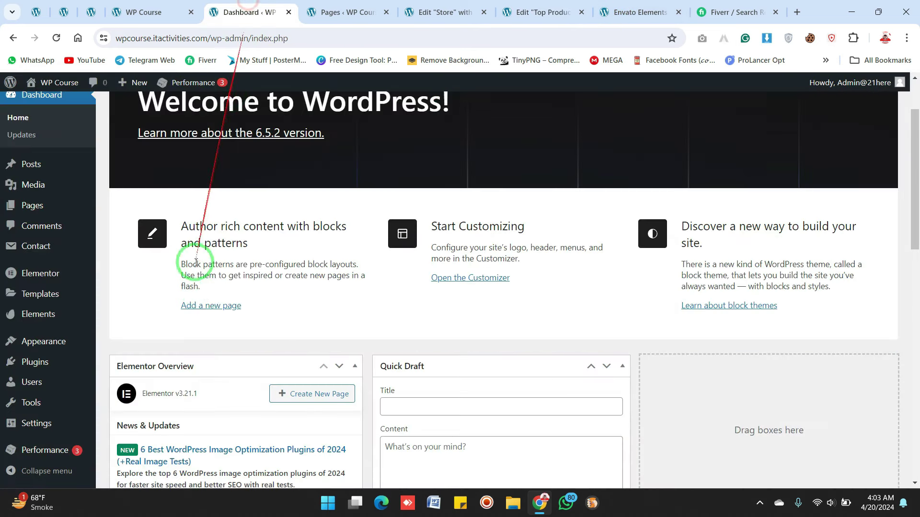
click(154, 4)
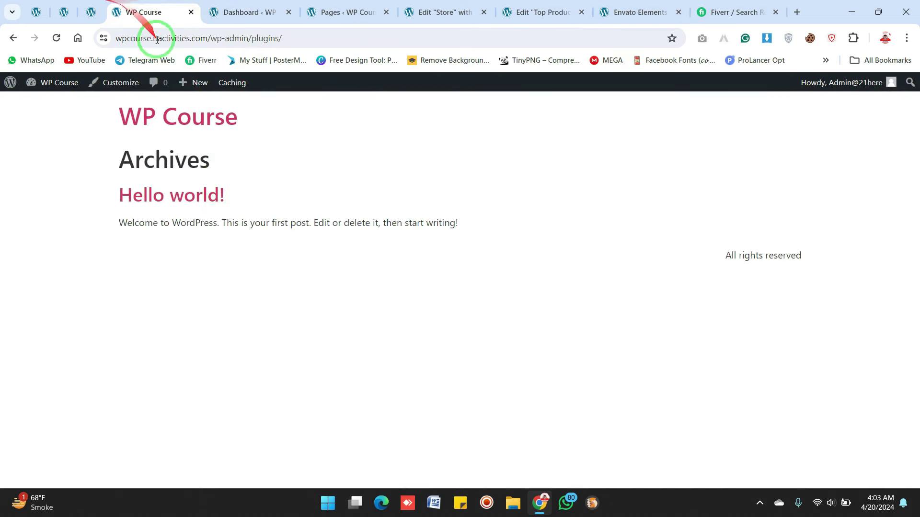
click(317, 11)
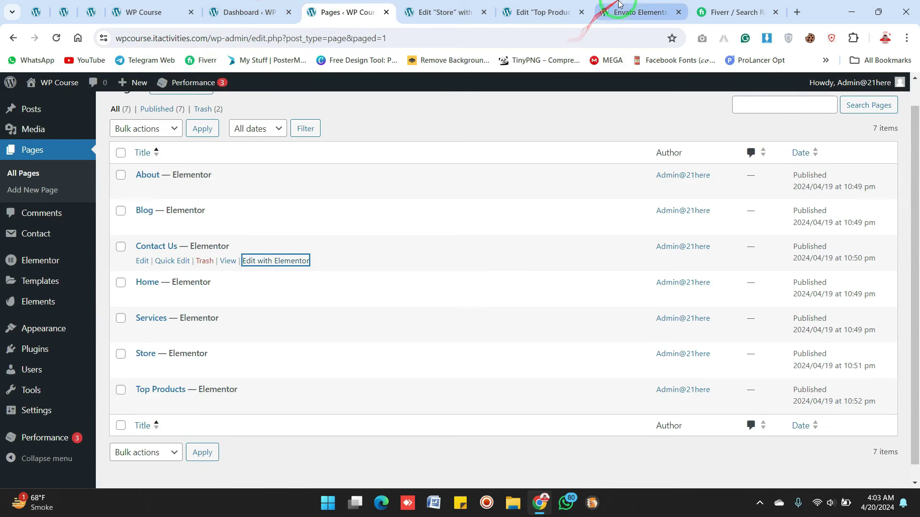
click(177, 226)
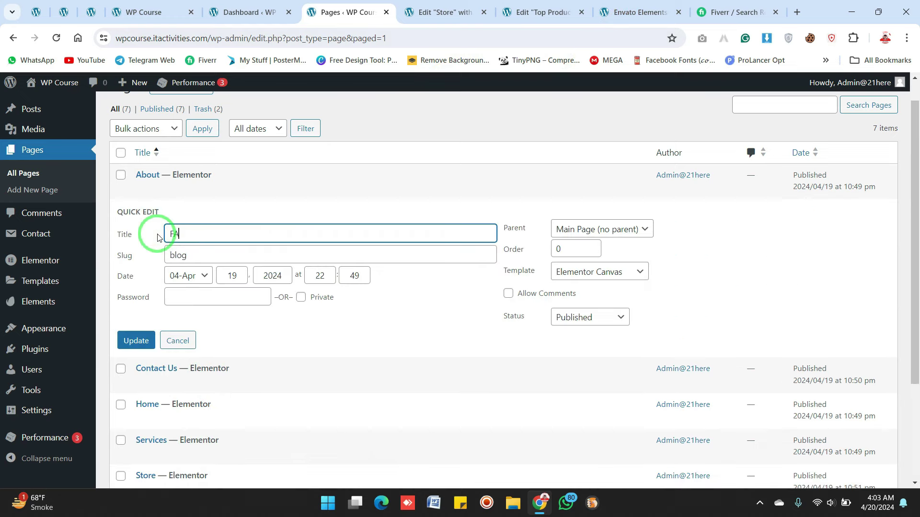
key(Tab)
click(196, 234)
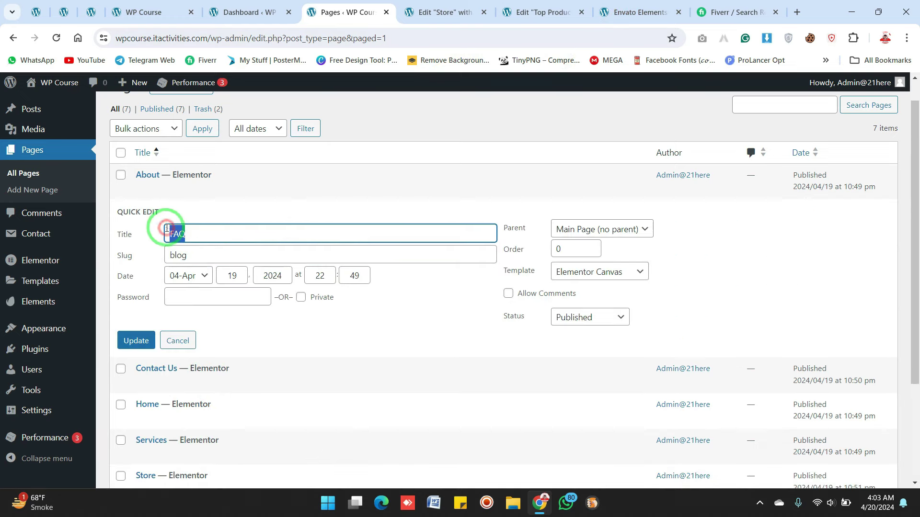
key(Tab)
text(FAQ)
click(136, 341)
Open the renamed FAQ page with Elementor in a new tab and switch to it
right_click(277, 226)
click(297, 241)
click(403, 11)
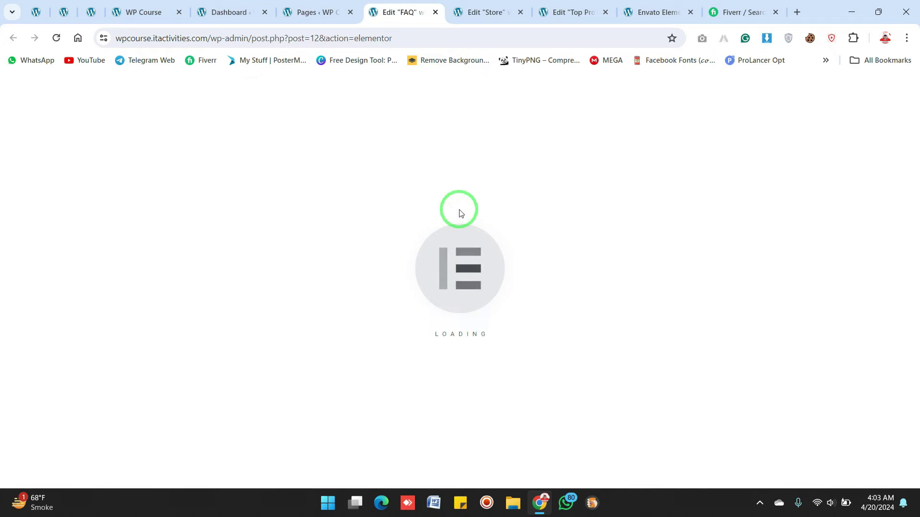
Insert the FAQ template from the installed Makeup Brand kit into the FAQ page and check the import progress on Store
click(596, 172)
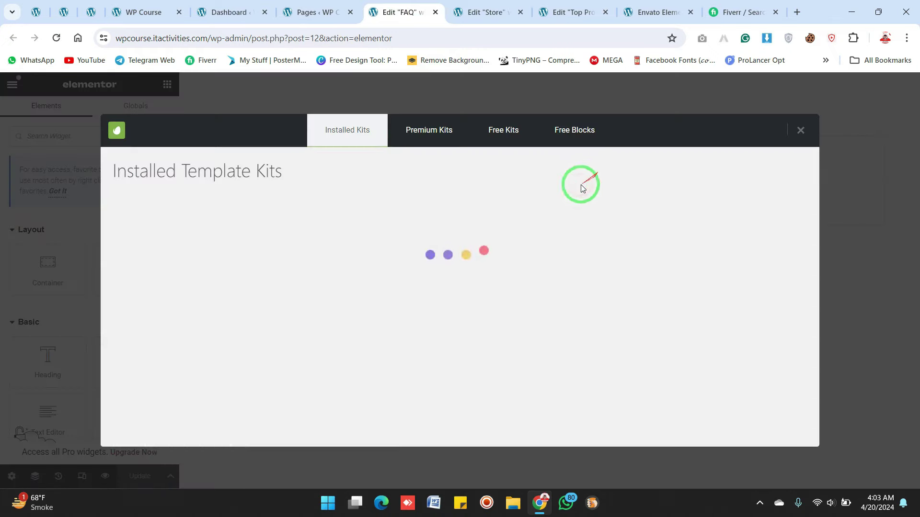
click(300, 291)
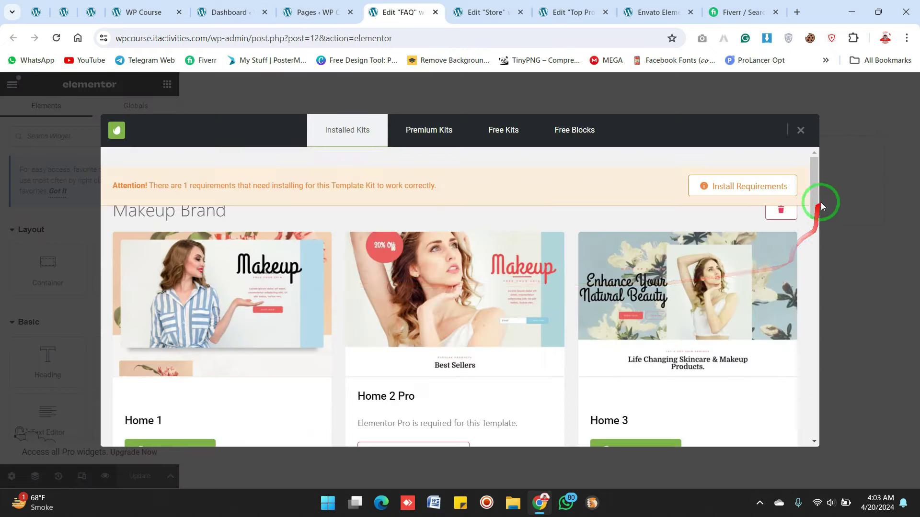
mouse_move(812, 209)
mouse_down()
mouse_move(802, 323)
mouse_move(806, 205)
mouse_up()
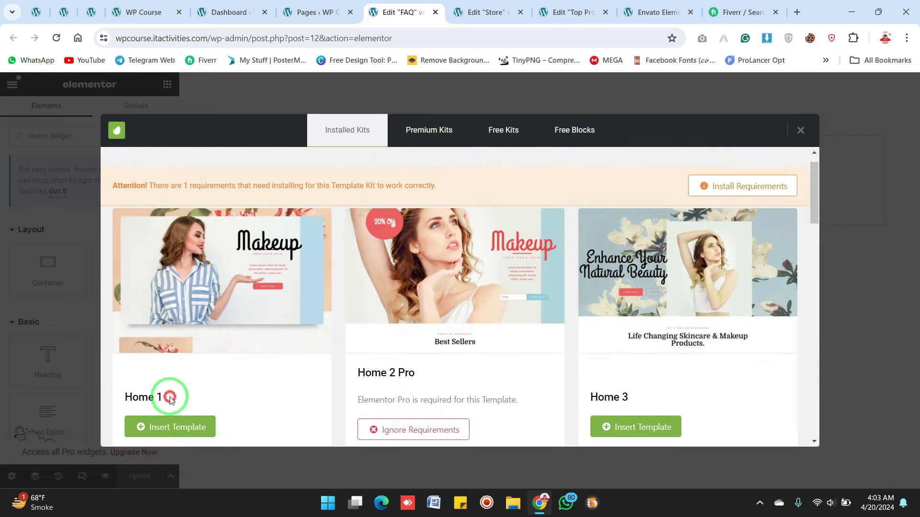
drag(816, 182, 805, 266)
drag(345, 252, 814, 323)
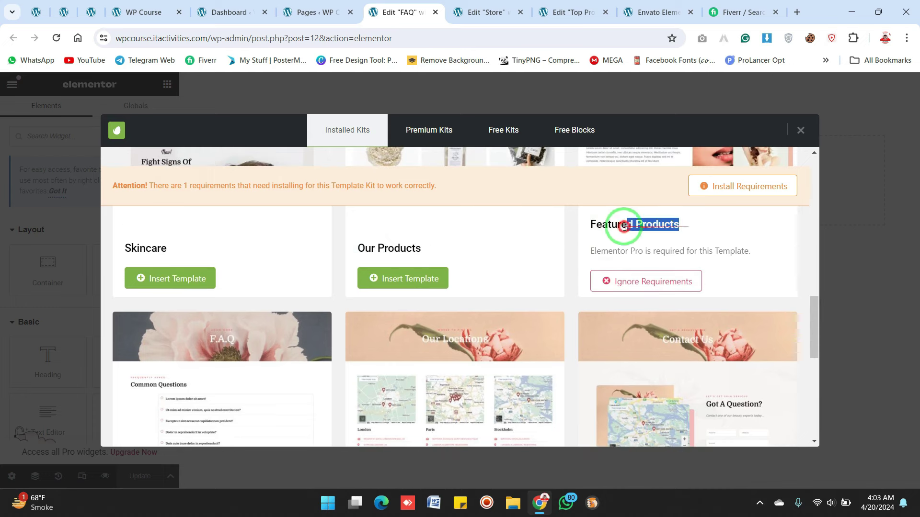
drag(819, 332, 157, 371)
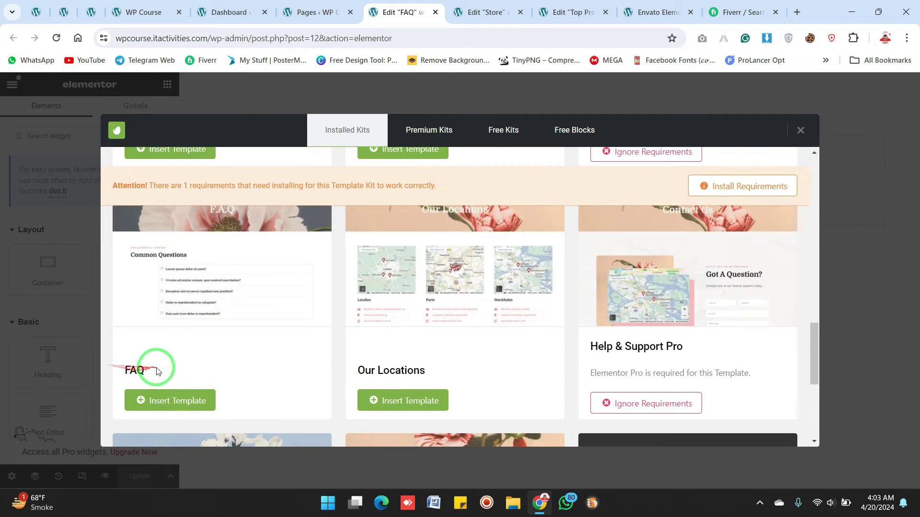
click(196, 402)
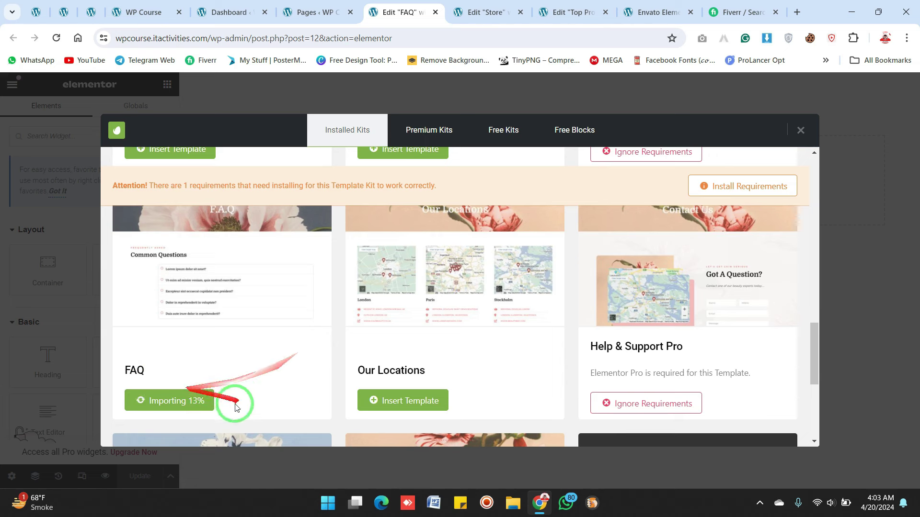
click(490, 4)
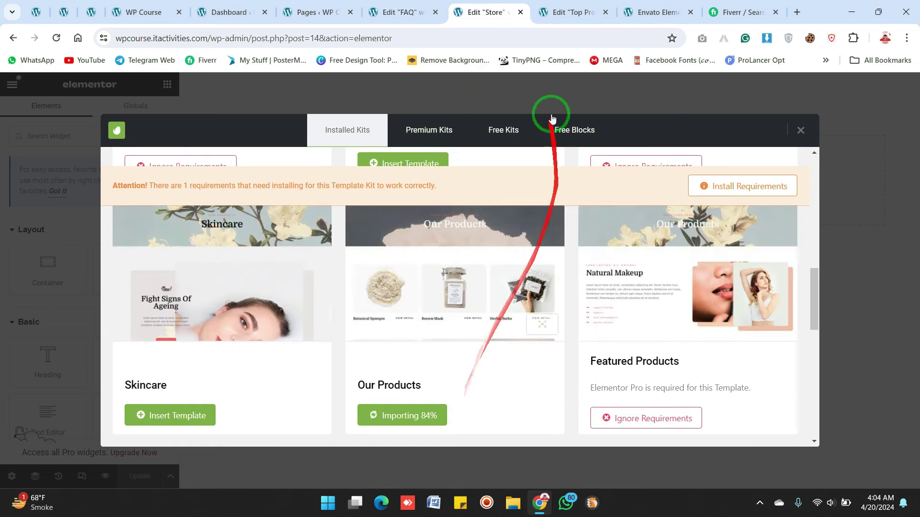
Review the imported template on the FAQ page and update the page
click(570, 5)
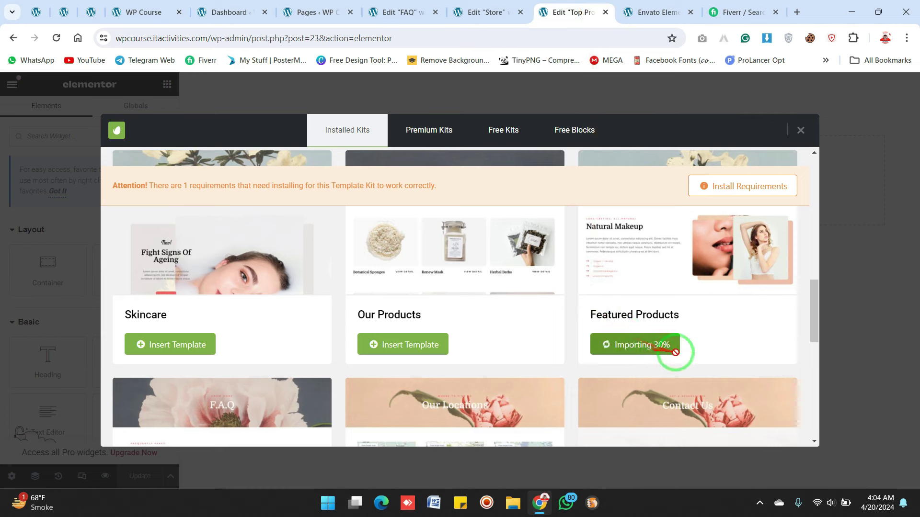
click(404, 4)
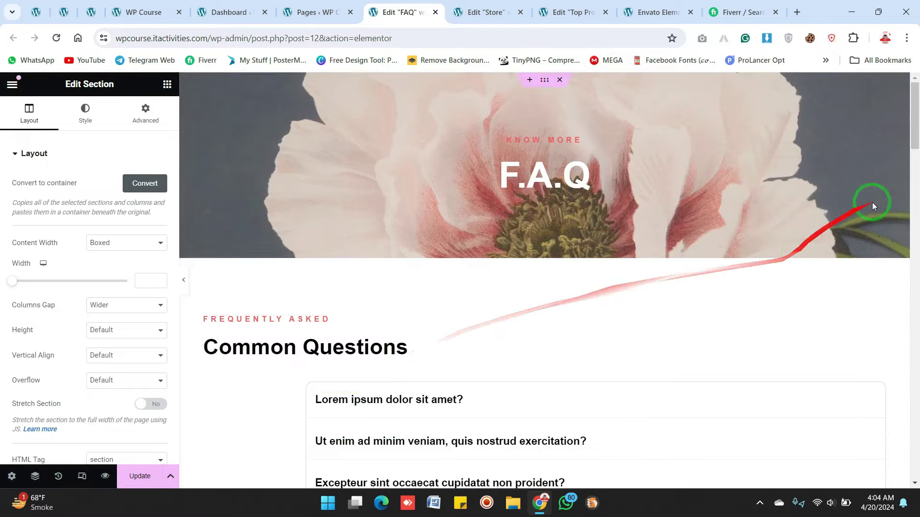
drag(916, 120, 914, 465)
drag(915, 168, 915, 103)
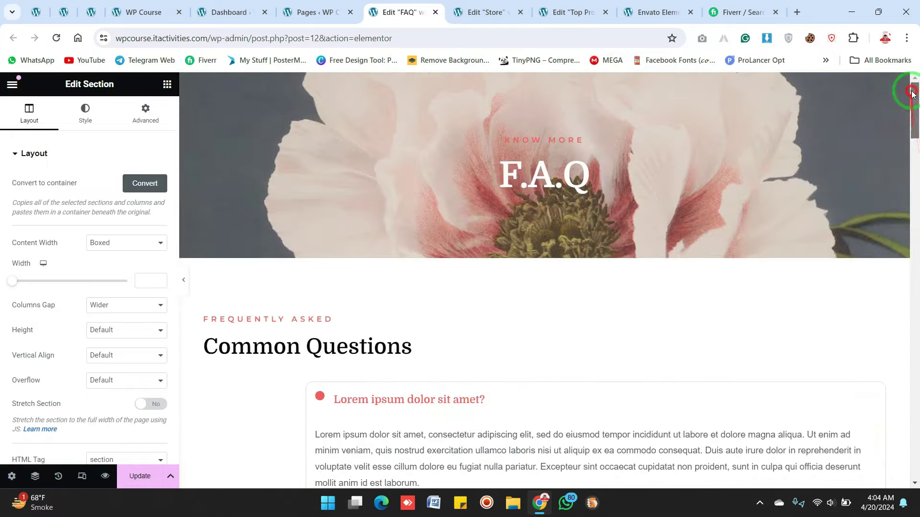
click(140, 475)
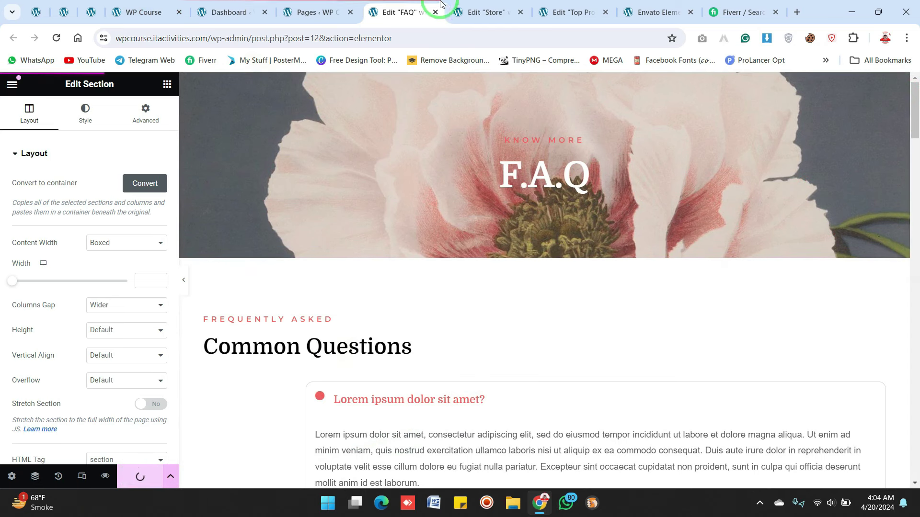
Check the template import progress on the Store and Top Products pages
click(484, 12)
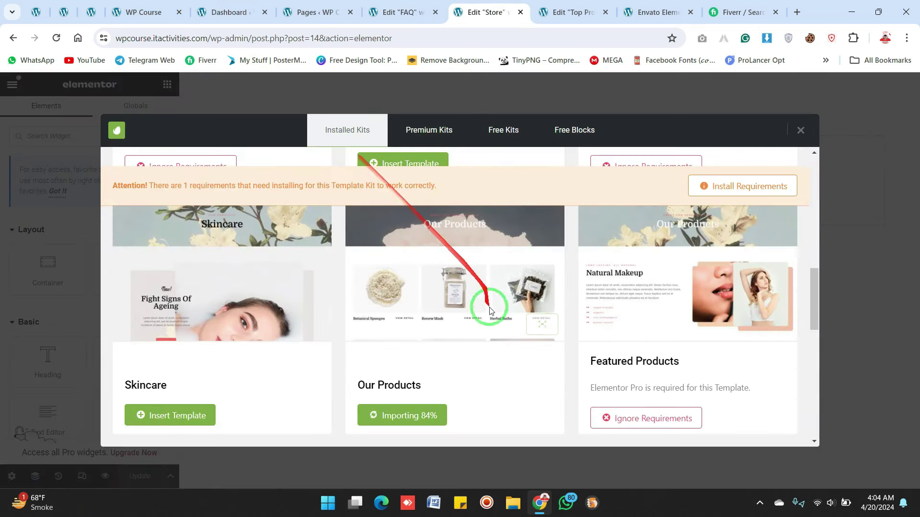
click(559, 4)
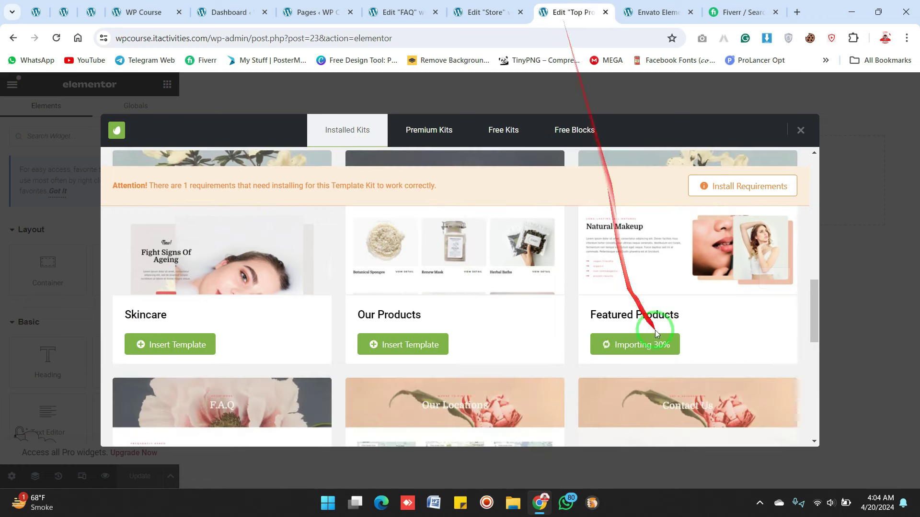
Set the site's permalink structure to Post name and save the permalink settings
click(665, 4)
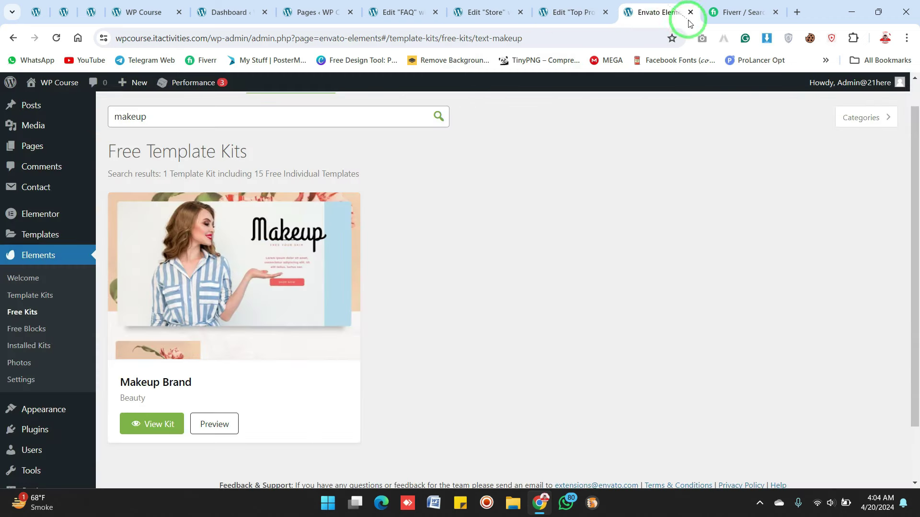
drag(913, 185, 914, 232)
mouse_move(64, 426)
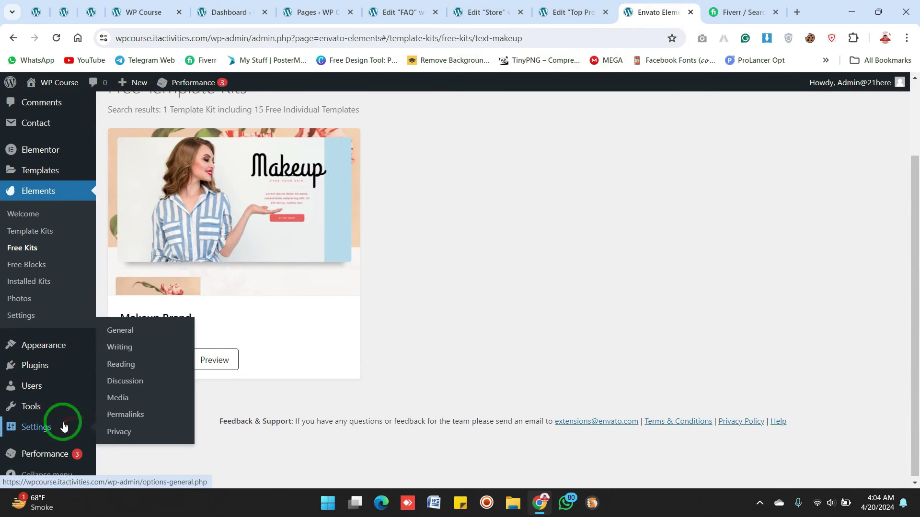
click(125, 414)
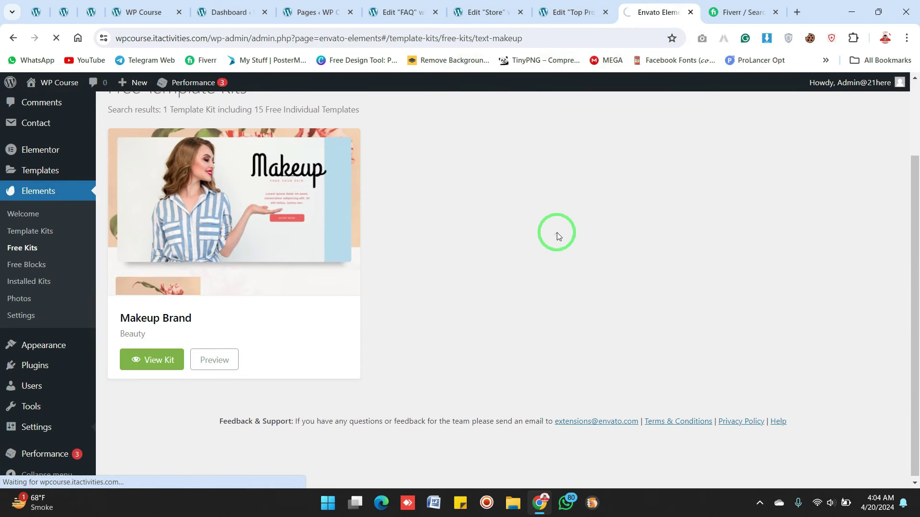
drag(914, 179, 914, 220)
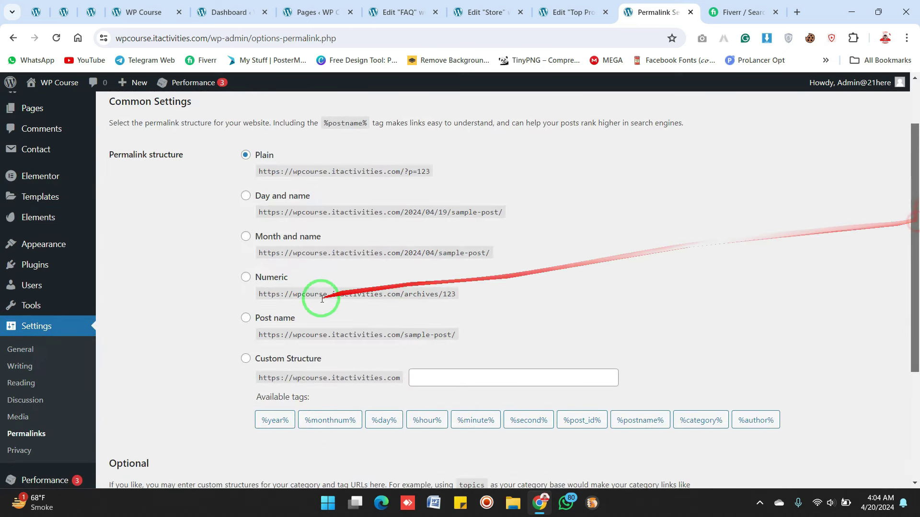
click(245, 318)
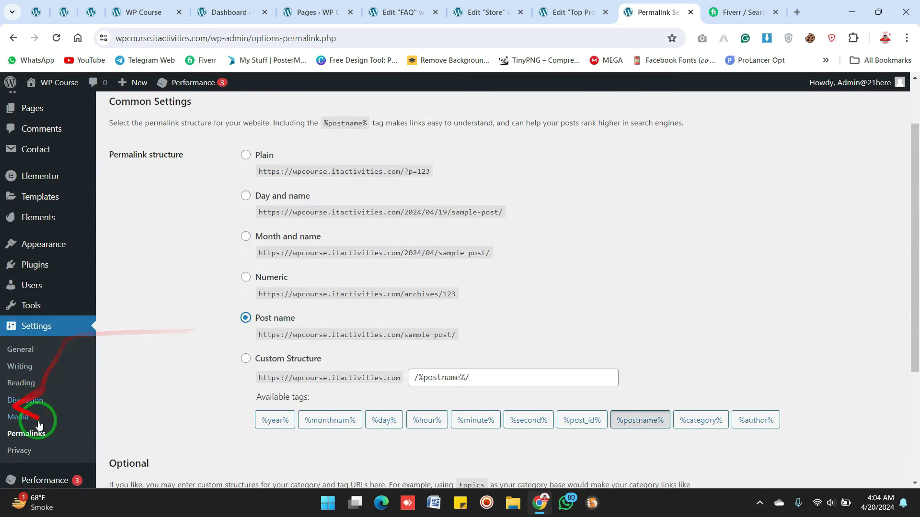
drag(915, 252, 24, 400)
click(143, 440)
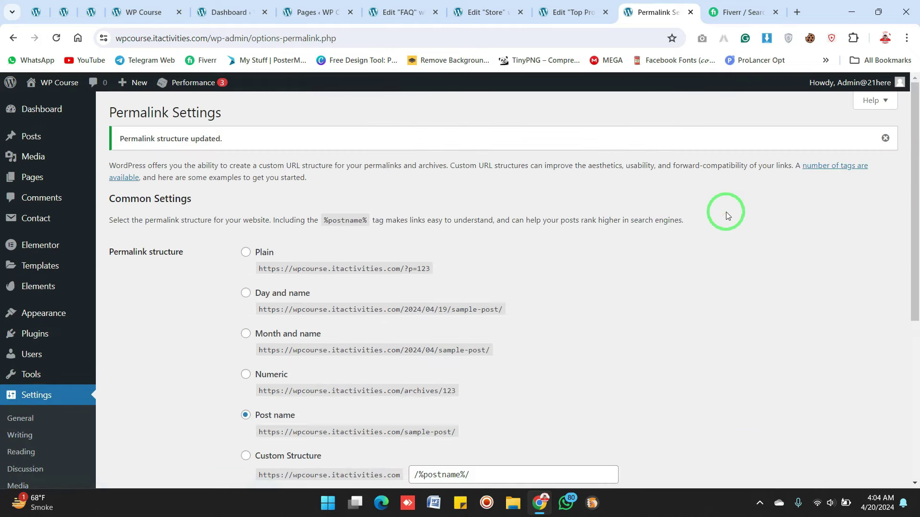
drag(916, 247, 754, 232)
drag(915, 239, 572, 249)
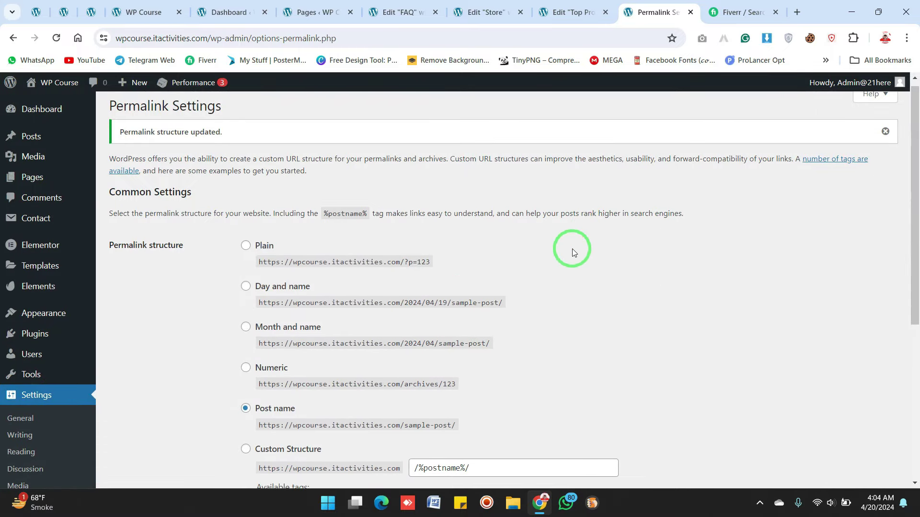
In the Reading settings, make the homepage display a static page and choose Home as the homepage
drag(915, 225, 916, 253)
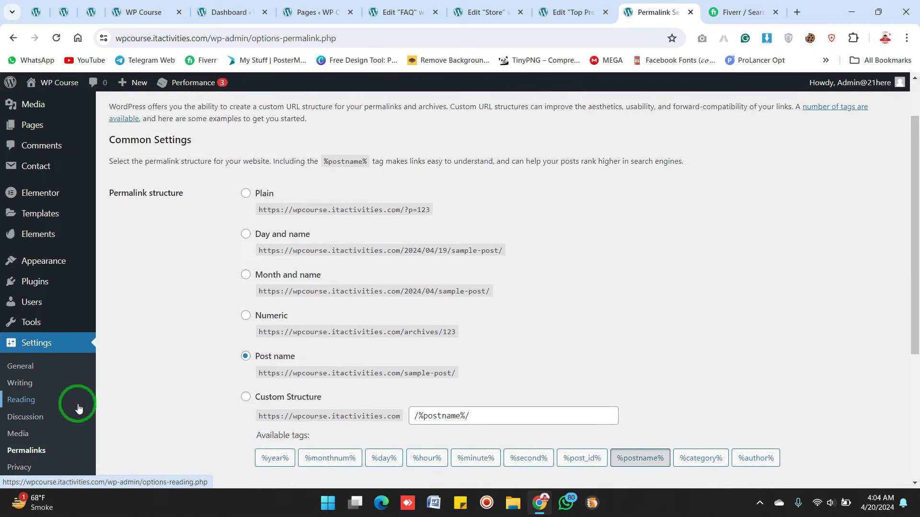
click(42, 406)
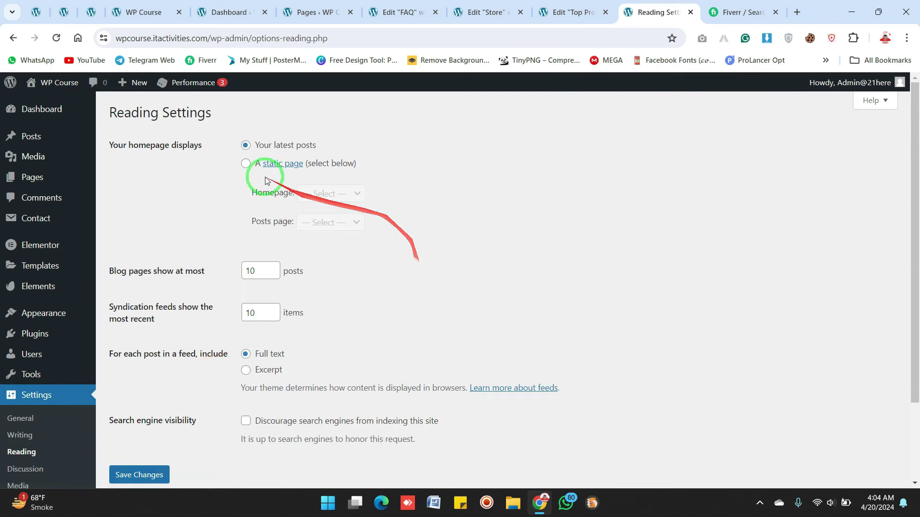
click(245, 165)
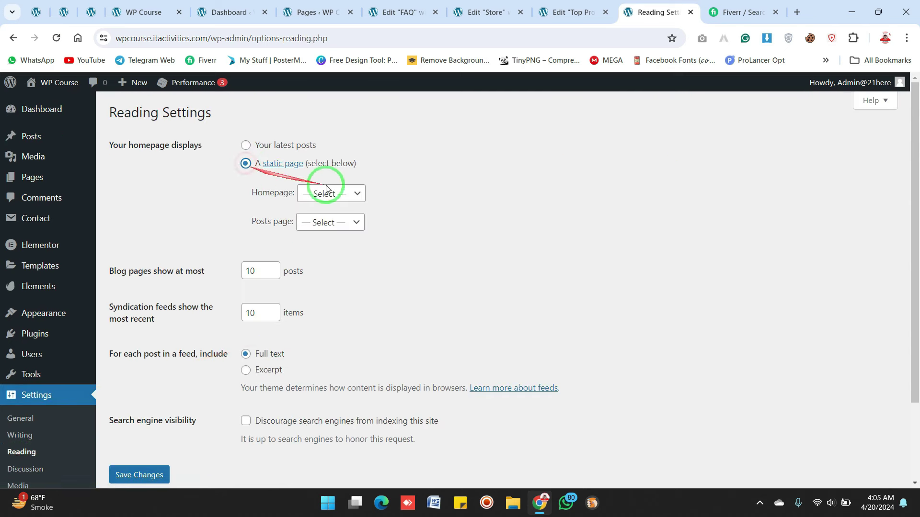
click(353, 195)
click(331, 256)
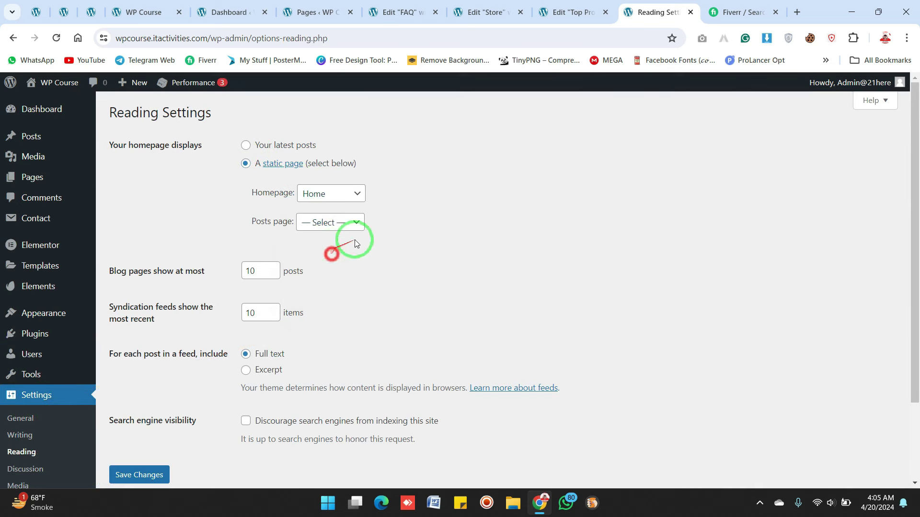
View the live site's front page in a new browser tab and close that tab
right_click(62, 103)
click(96, 114)
click(665, 4)
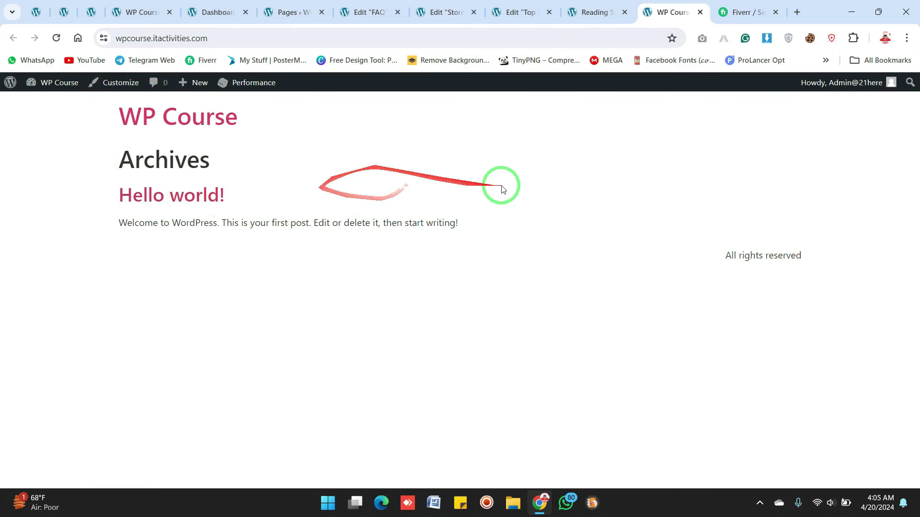
click(699, 12)
mouse_move(145, 2)
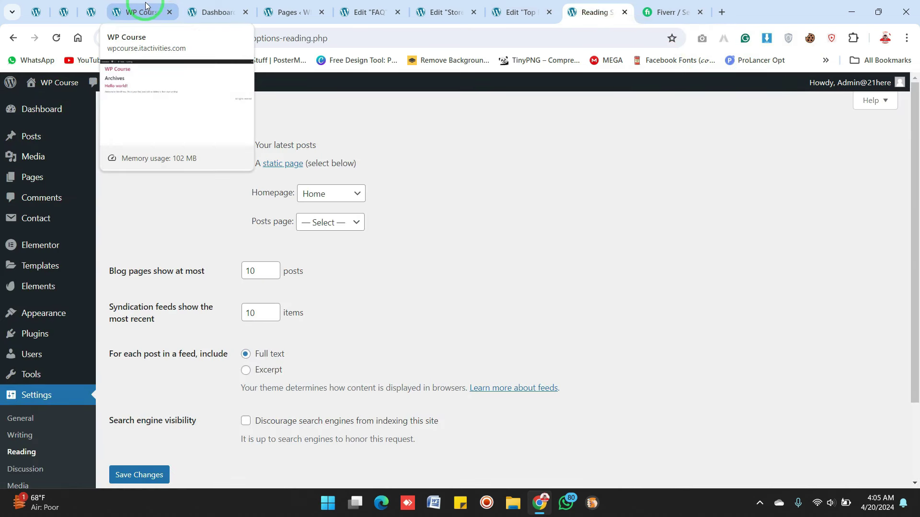
click(145, 2)
click(202, 5)
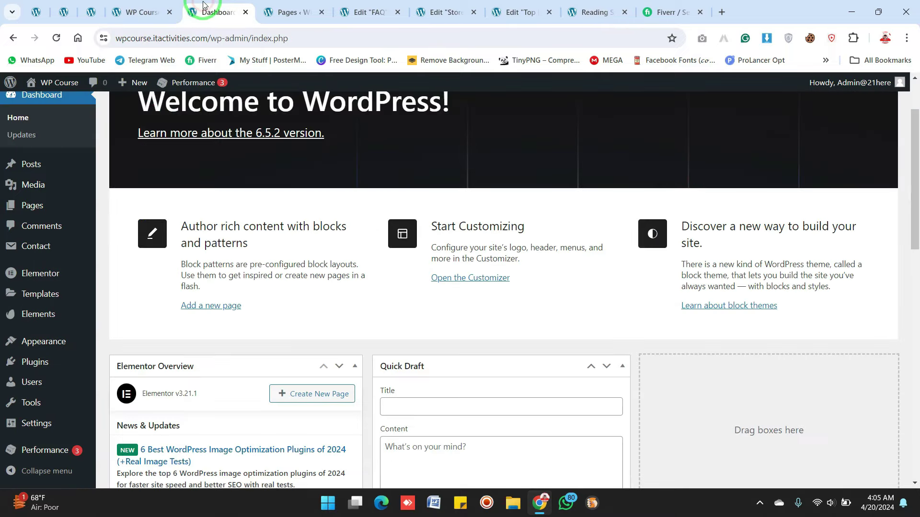
click(86, 6)
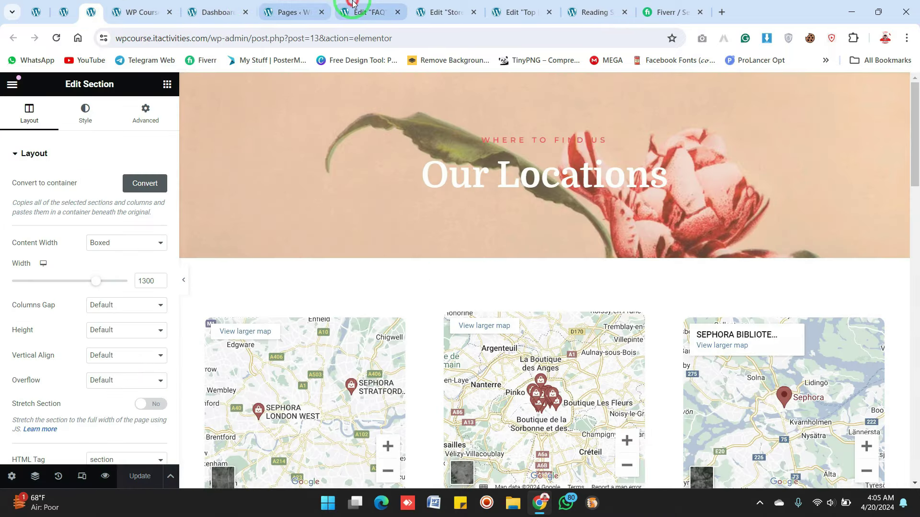
click(352, 2)
click(453, 3)
click(544, 2)
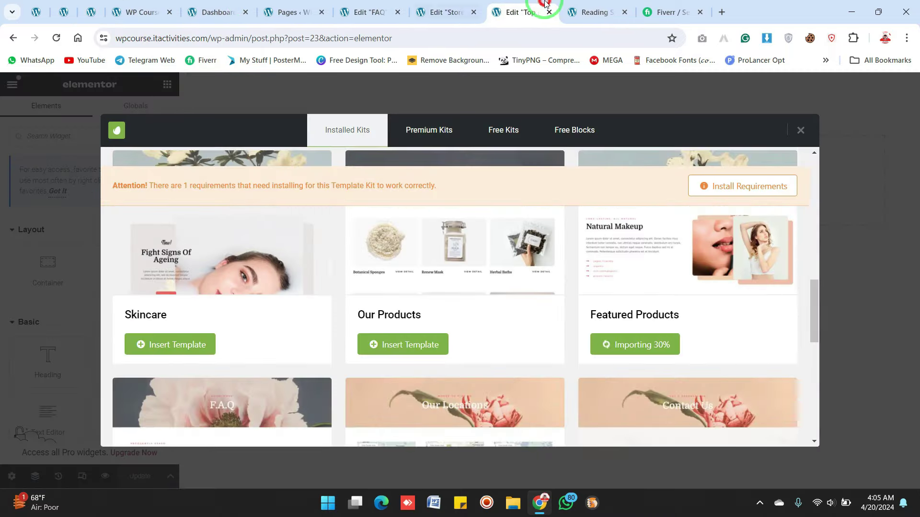
Choose FAQ as the posts page in the Reading settings and save the changes
click(579, 4)
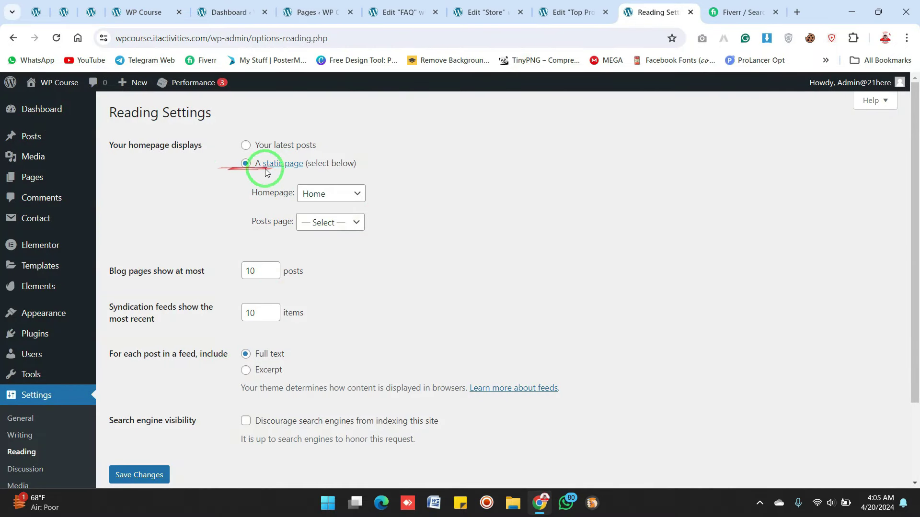
click(347, 201)
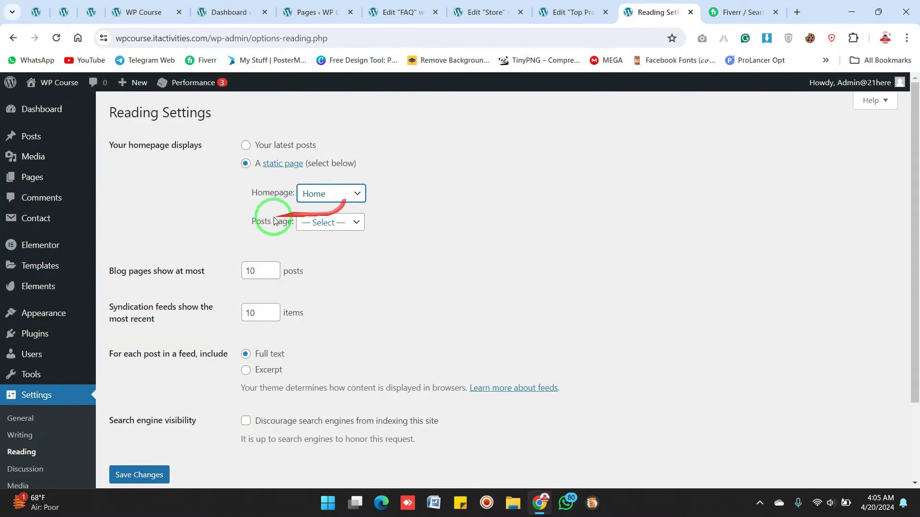
click(318, 228)
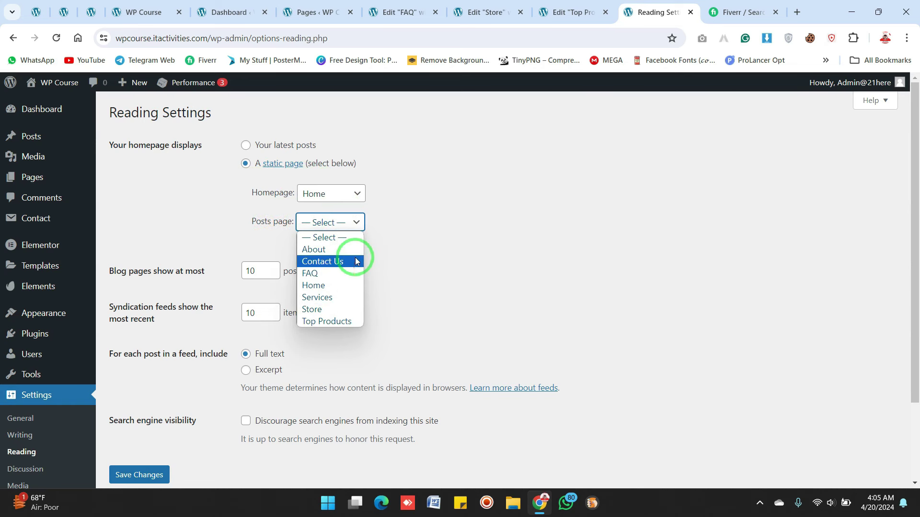
click(357, 273)
click(147, 476)
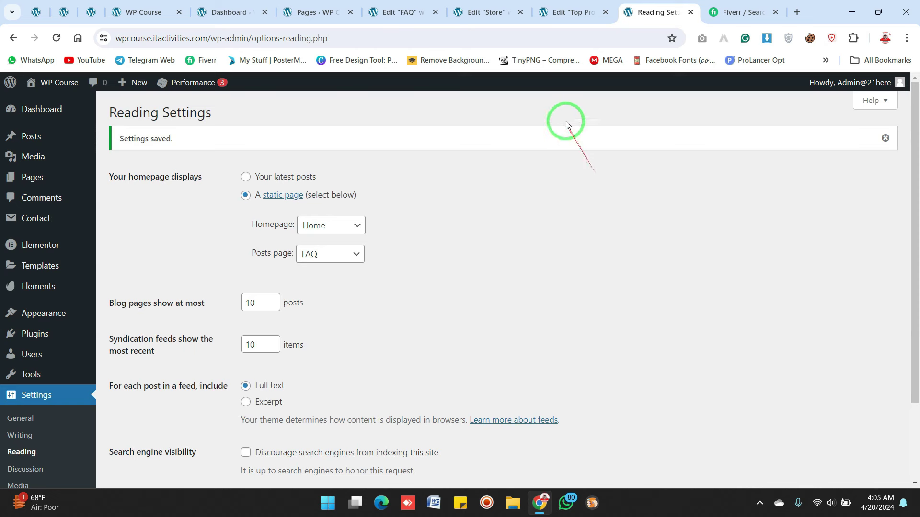
Open the live site in a new browser tab, check its homepage and address, and close the tab
mouse_move(54, 90)
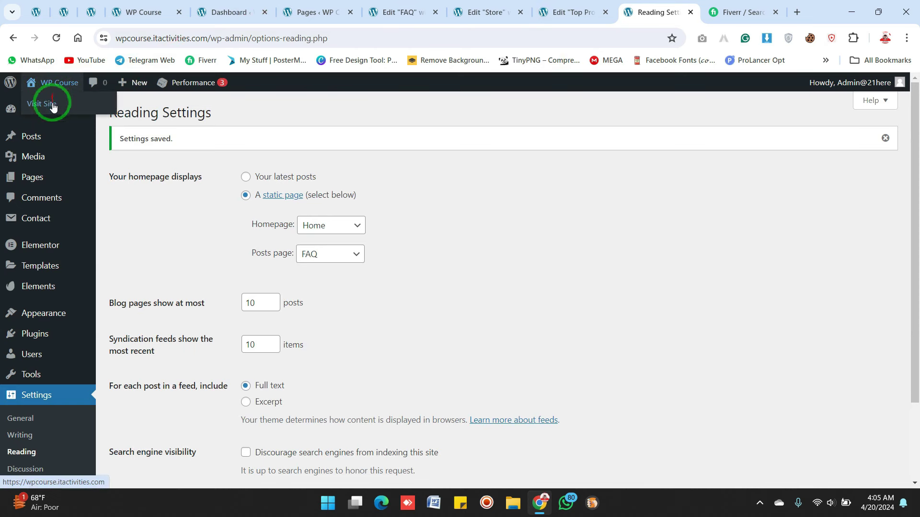
right_click(54, 108)
click(81, 117)
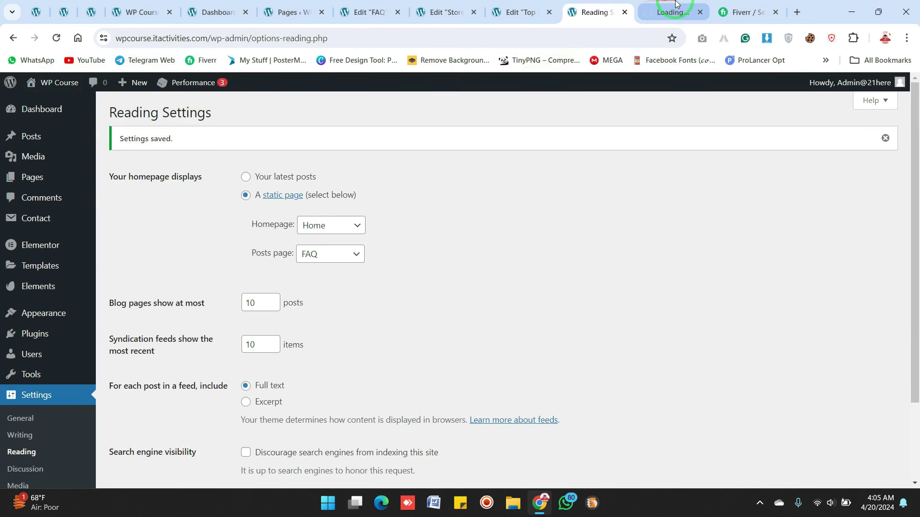
click(676, 4)
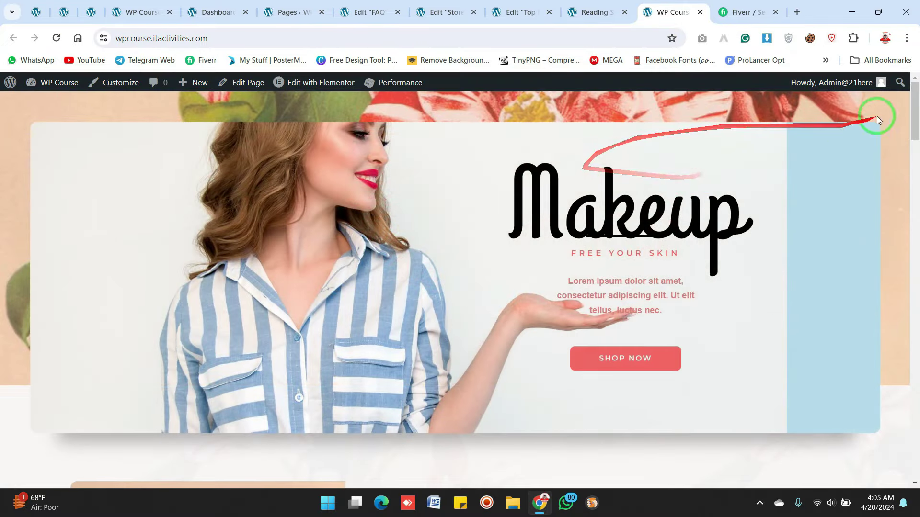
click(233, 39)
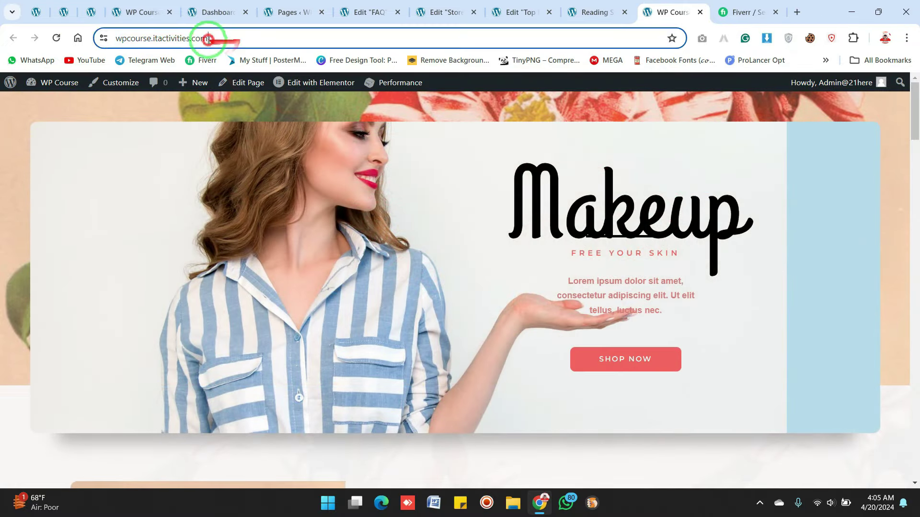
mouse_move(914, 94)
mouse_down()
mouse_move(914, 436)
mouse_move(915, 90)
mouse_up()
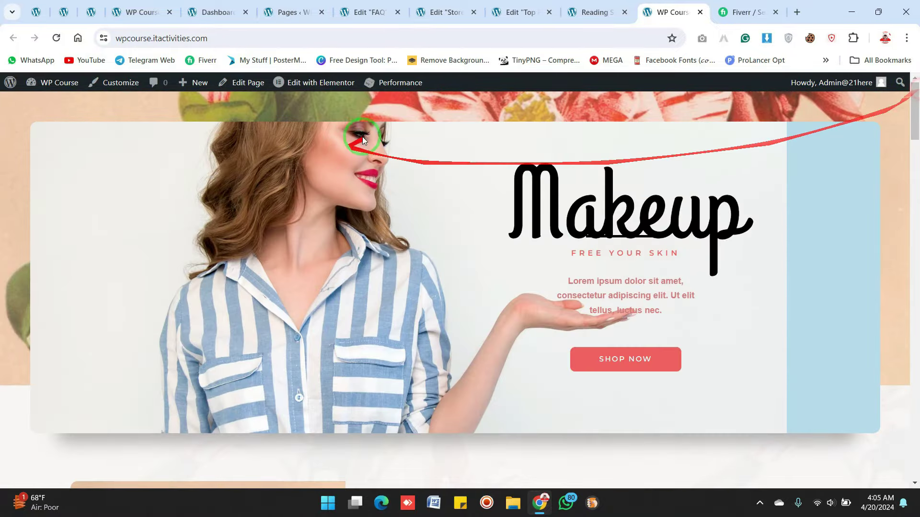
click(701, 13)
Go to the add-plugins page from the dashboard and search for "Header footer"
click(139, 12)
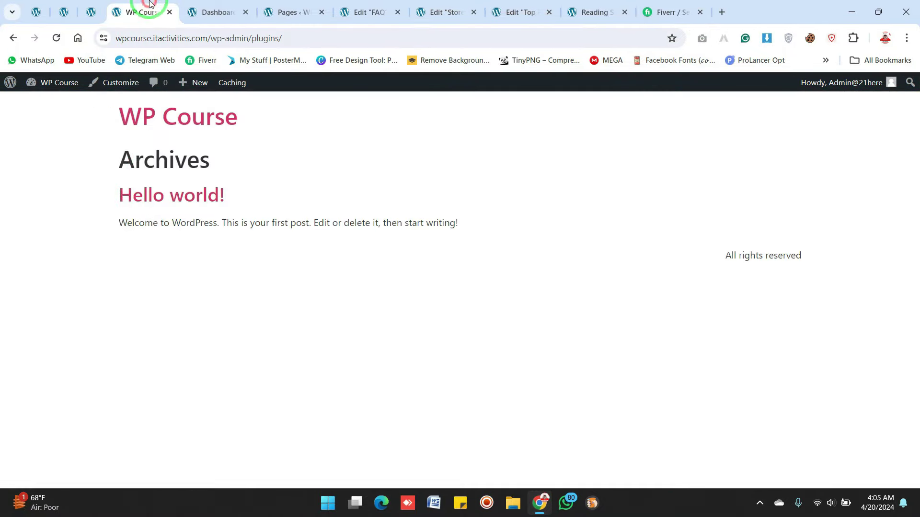
click(206, 12)
mouse_move(36, 363)
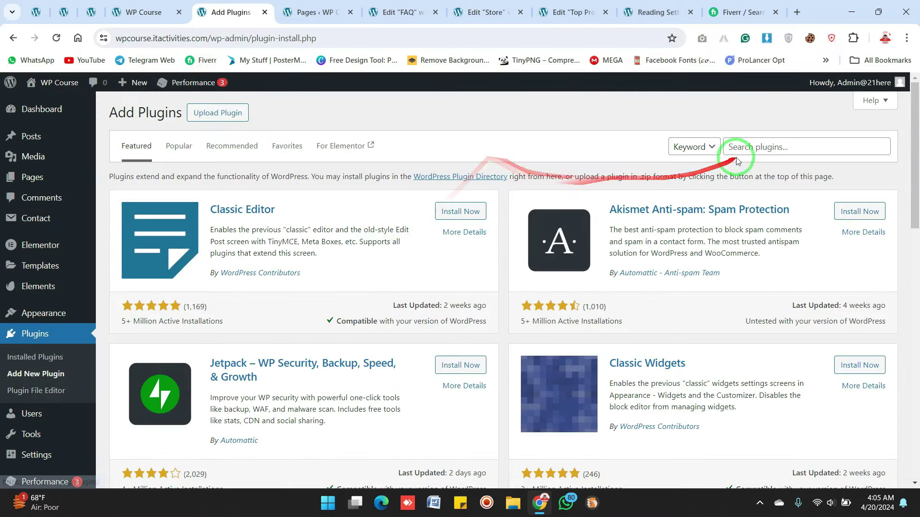
click(747, 146)
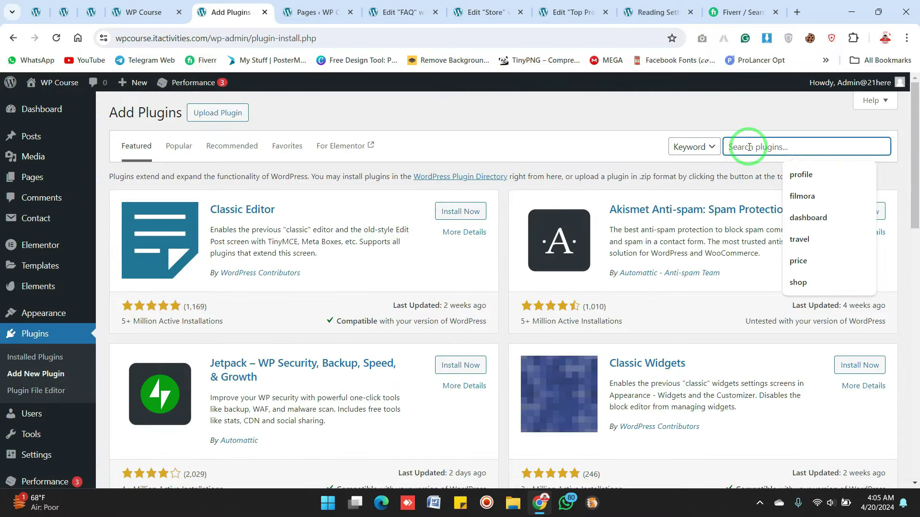
text(HE)
key(BackSpace)
text(eader footer)
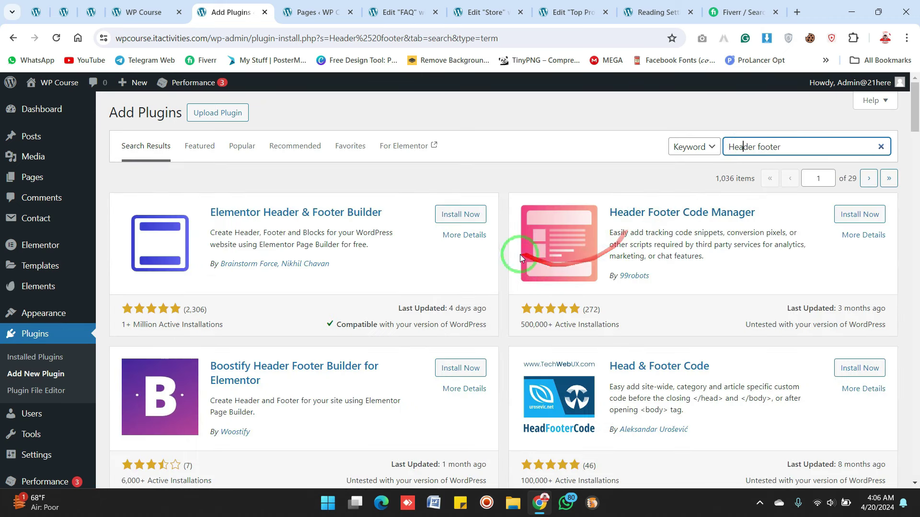
Install and activate the Elementor Header & Footer Builder plugin from the search results
click(460, 215)
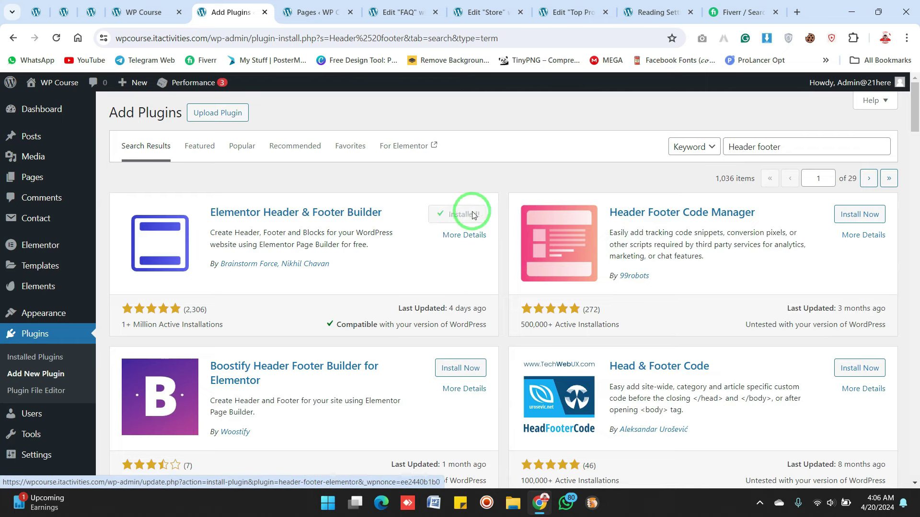
click(471, 216)
View the header and the lower part of lms.itactivities.com in a new browser tab and close that tab
click(795, 11)
text(lms.itactivities.com)
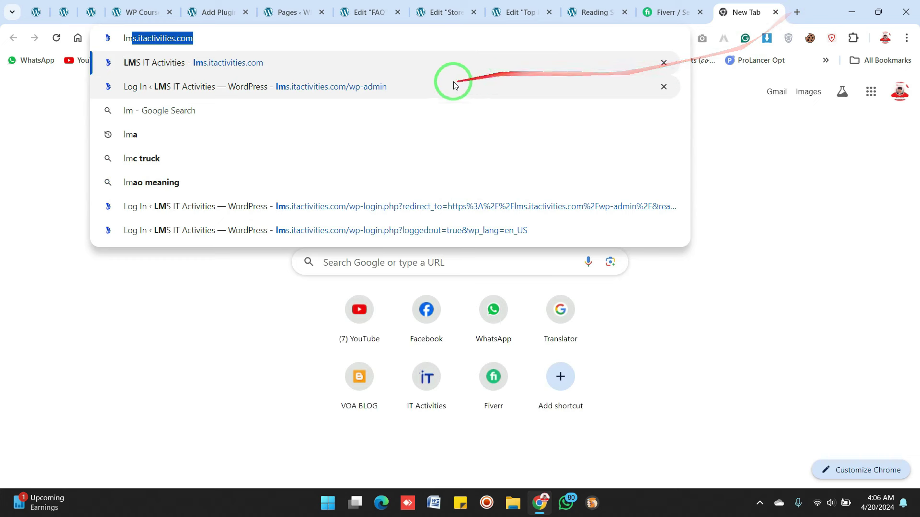
key(Return)
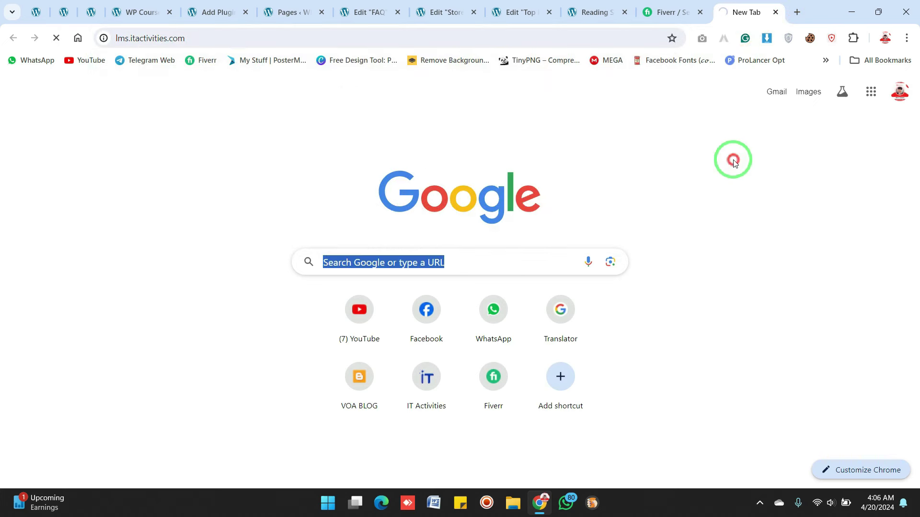
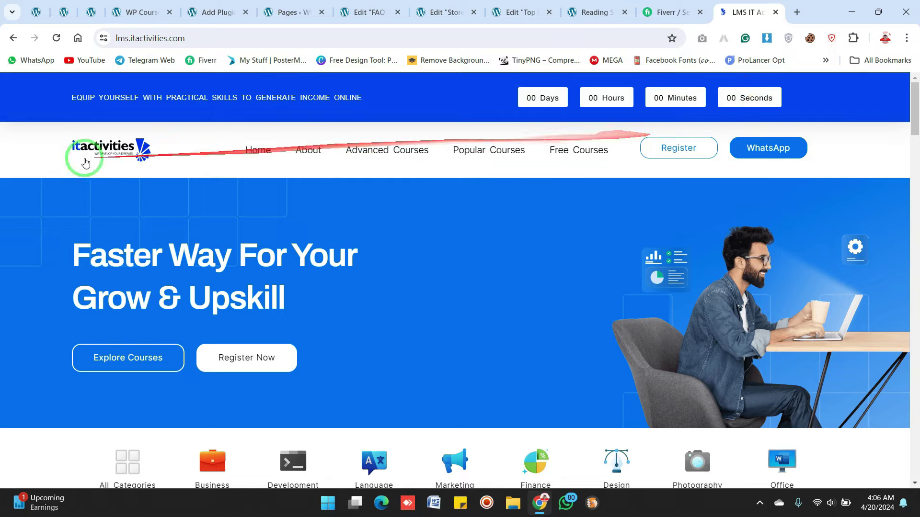
click(915, 440)
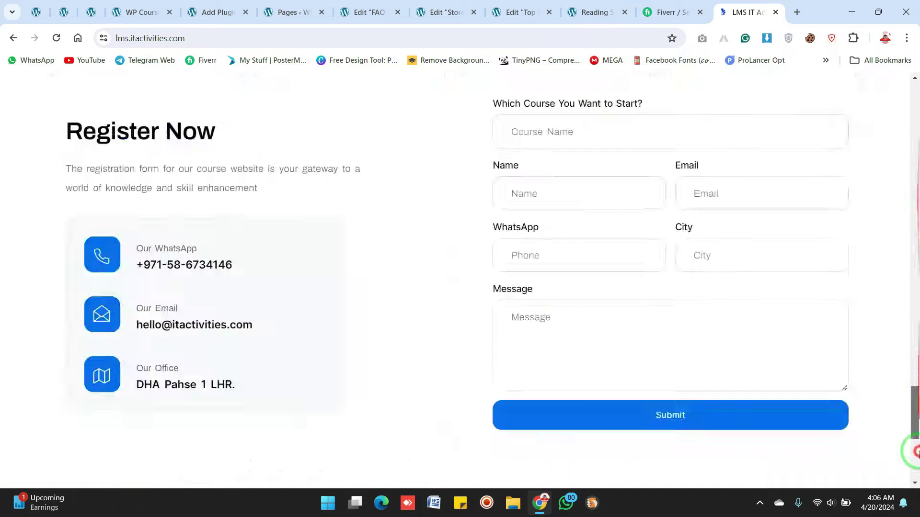
drag(911, 441, 913, 264)
scroll(901, 268, up, 15)
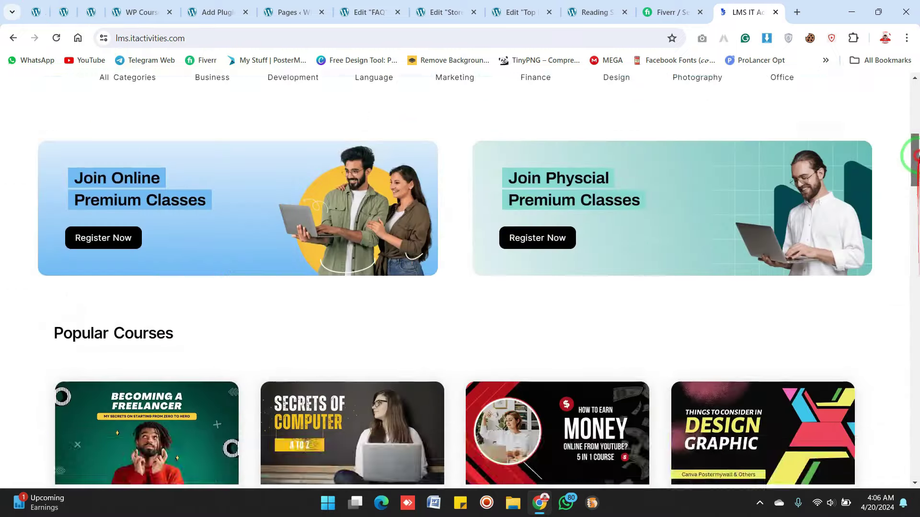
scroll(912, 187, up, 5)
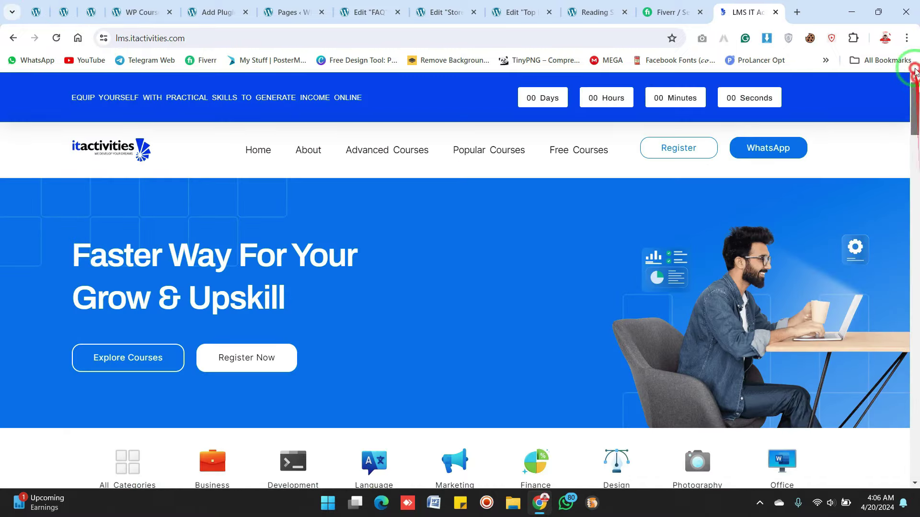
click(775, 12)
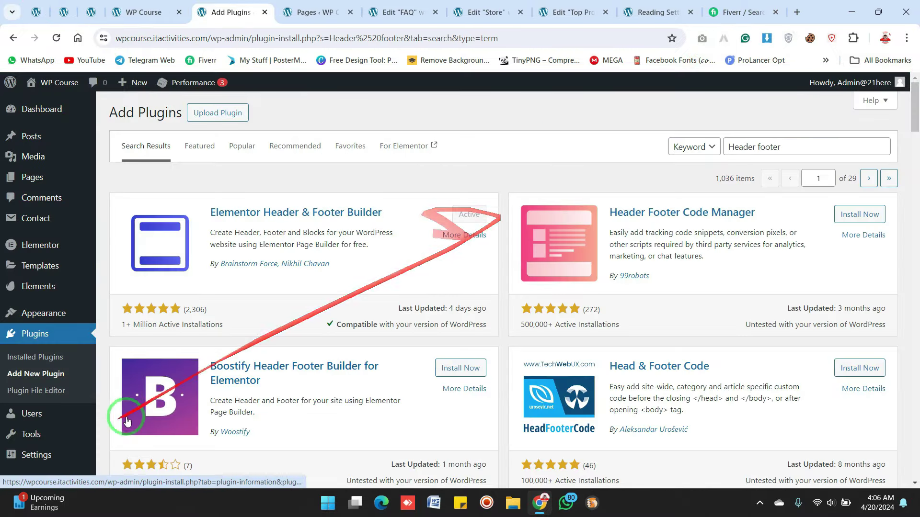
Return to the dashboard and go to the Elementor Header & Footer Builder template list
click(48, 107)
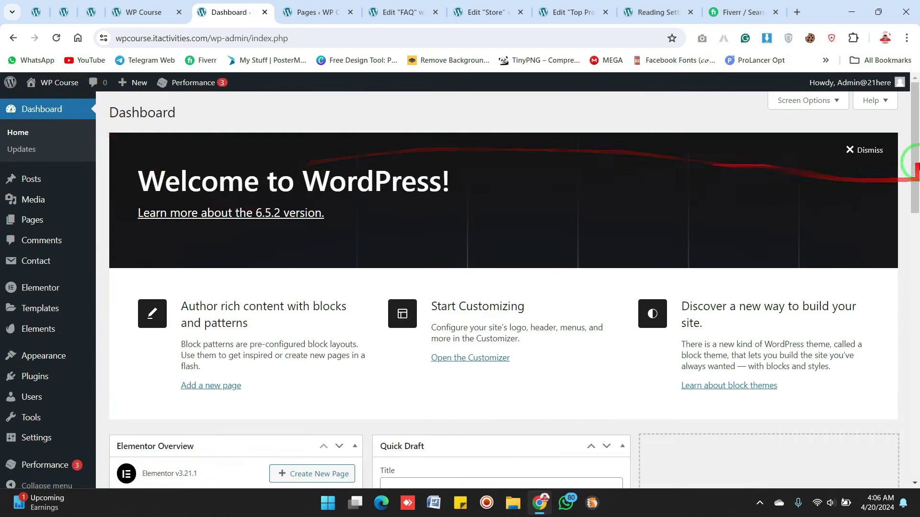
scroll(910, 206, down, 2)
mouse_move(52, 342)
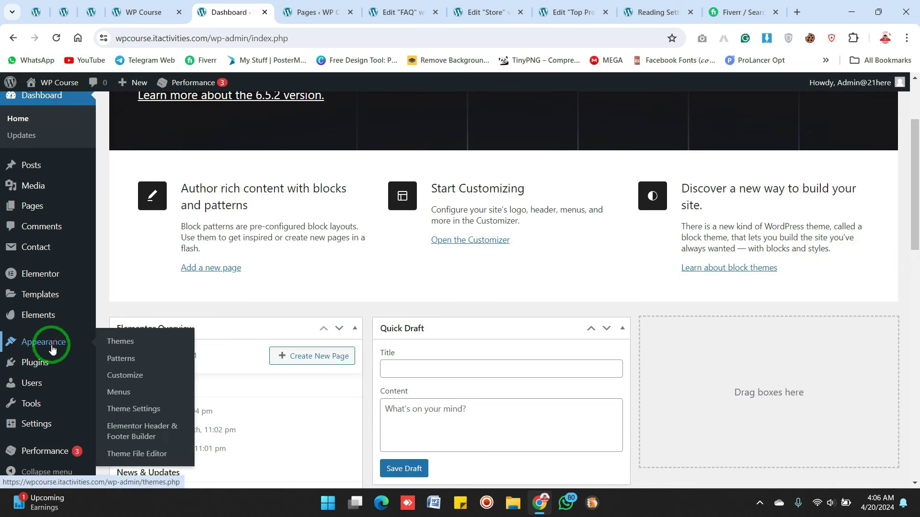
click(161, 444)
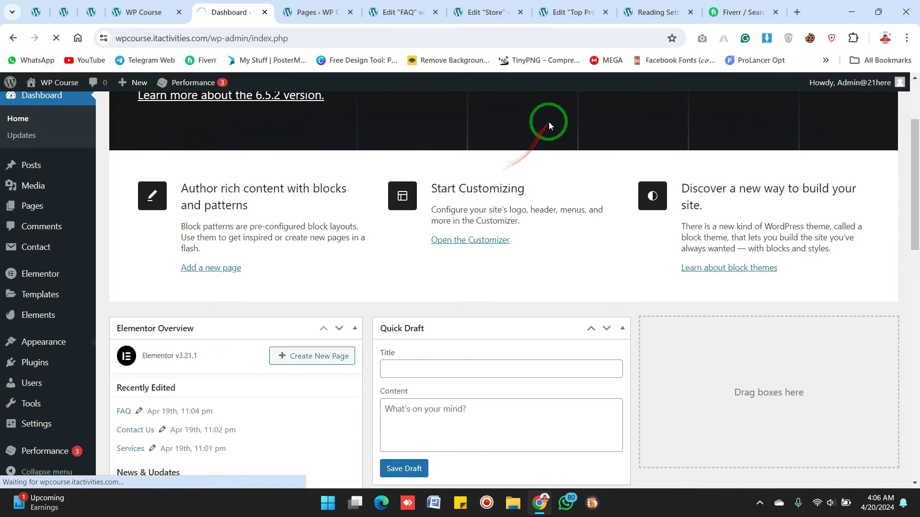
Update the Store page with its Our Products template in Elementor and pin its browser tab
click(486, 9)
drag(916, 155, 916, 102)
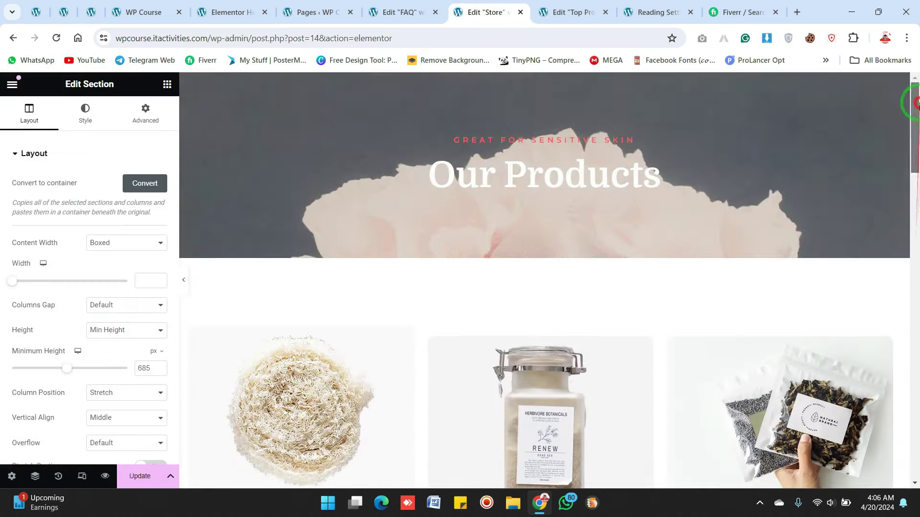
click(139, 477)
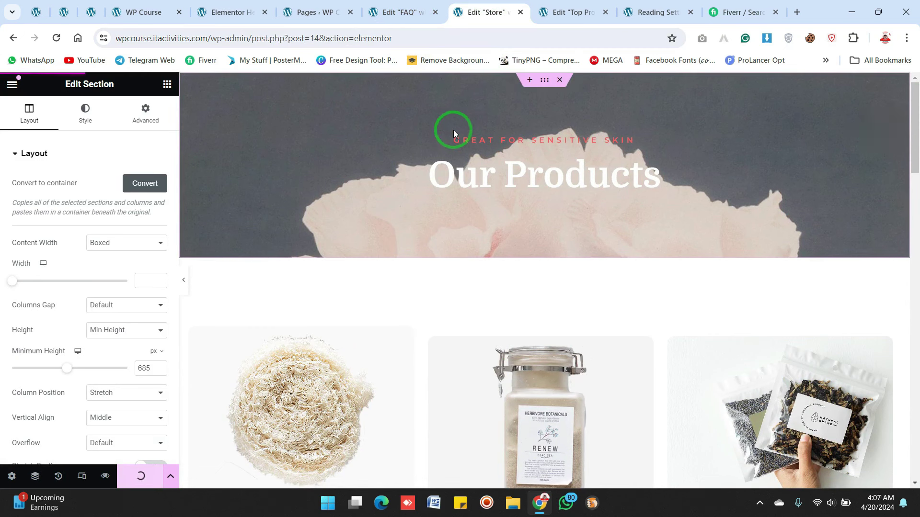
right_click(490, 4)
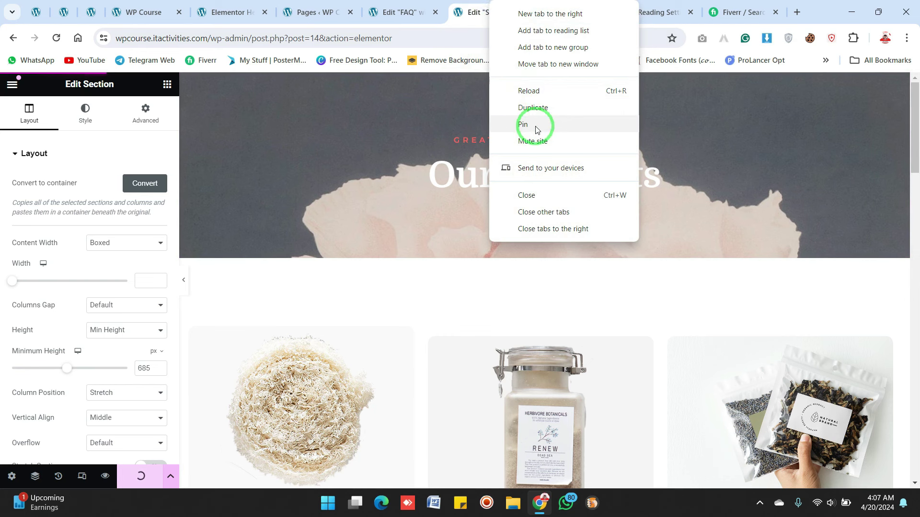
click(535, 125)
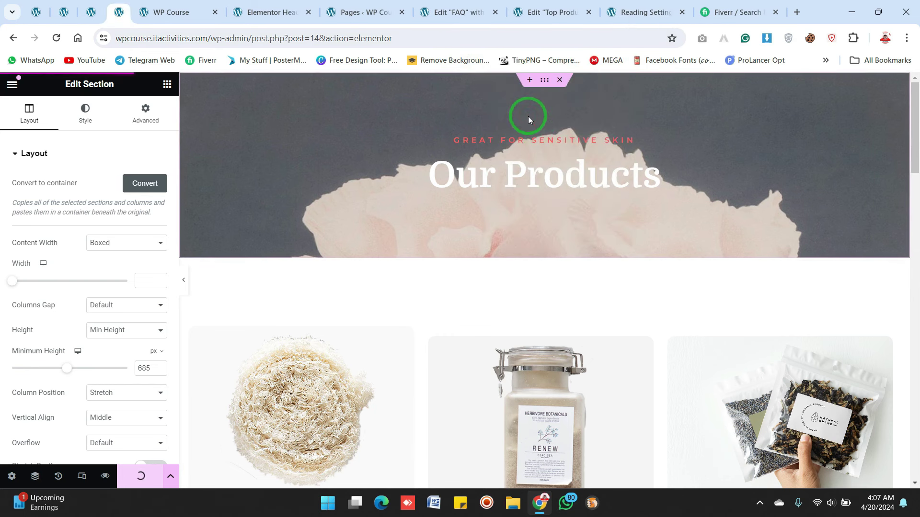
Check the template import in the Top Products editor, the Pages list and the Store page's update
click(556, 3)
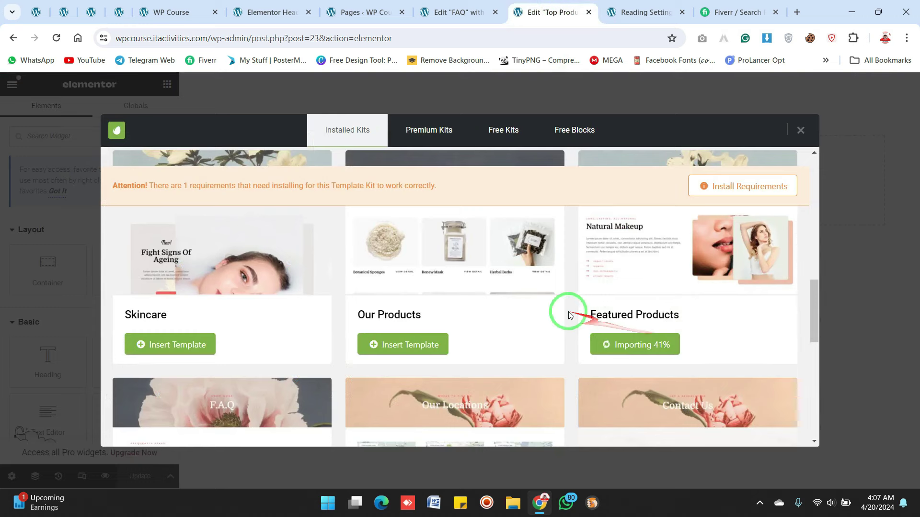
click(175, 4)
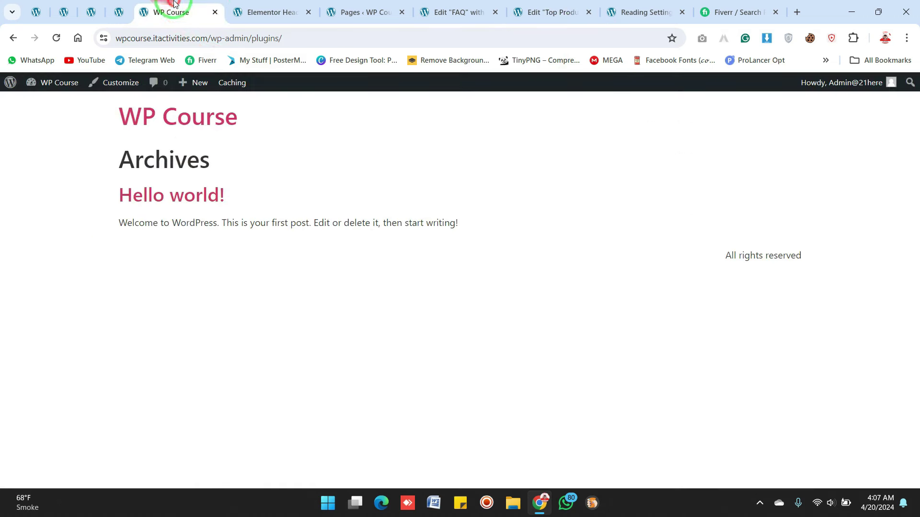
click(271, 5)
click(345, 5)
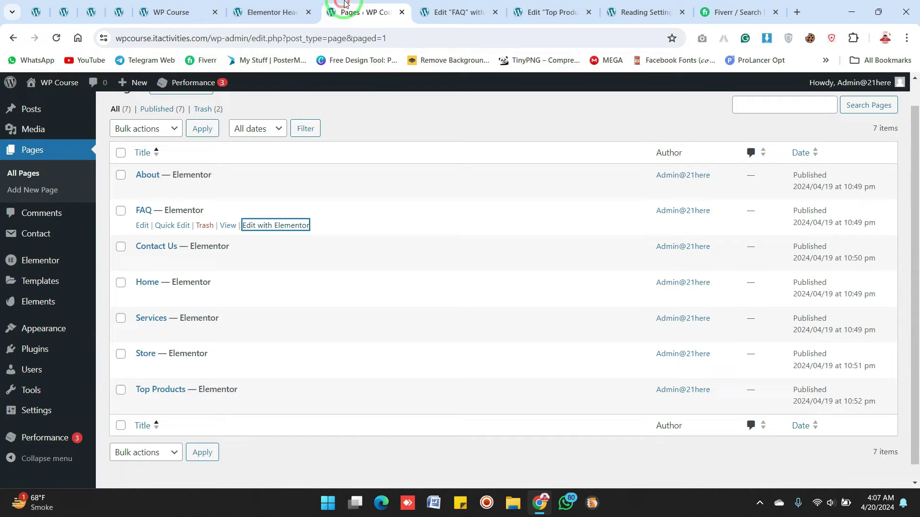
click(123, 5)
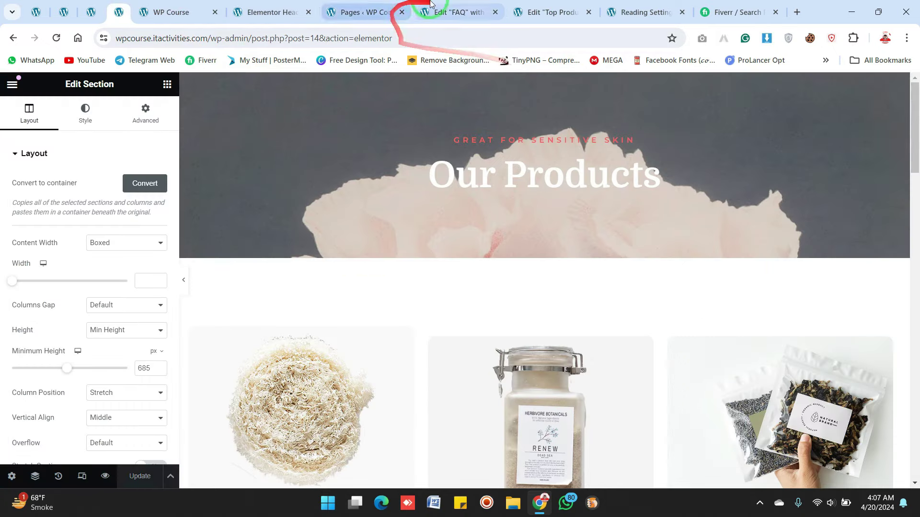
Pin the FAQ editor's browser tab and close the Pages, Reading Settings and Fiverr tabs
click(466, 3)
right_click(483, 11)
click(522, 136)
click(424, 4)
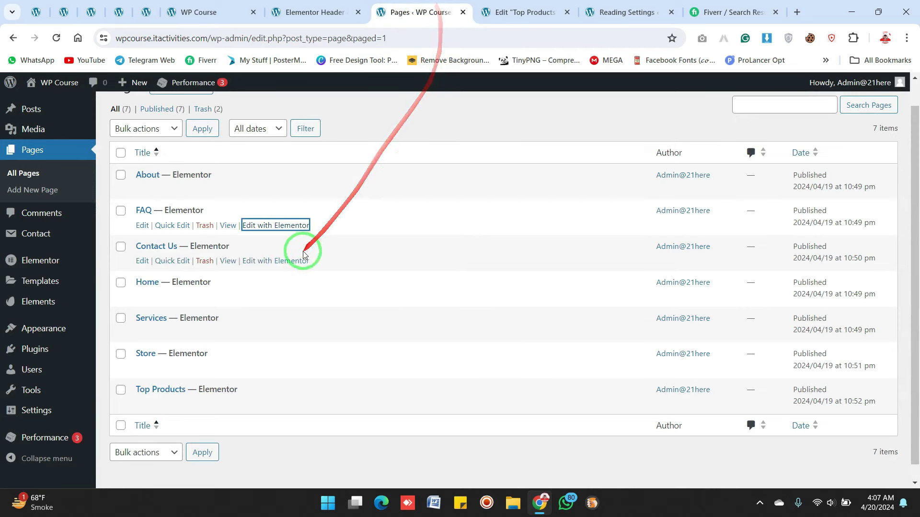
click(462, 12)
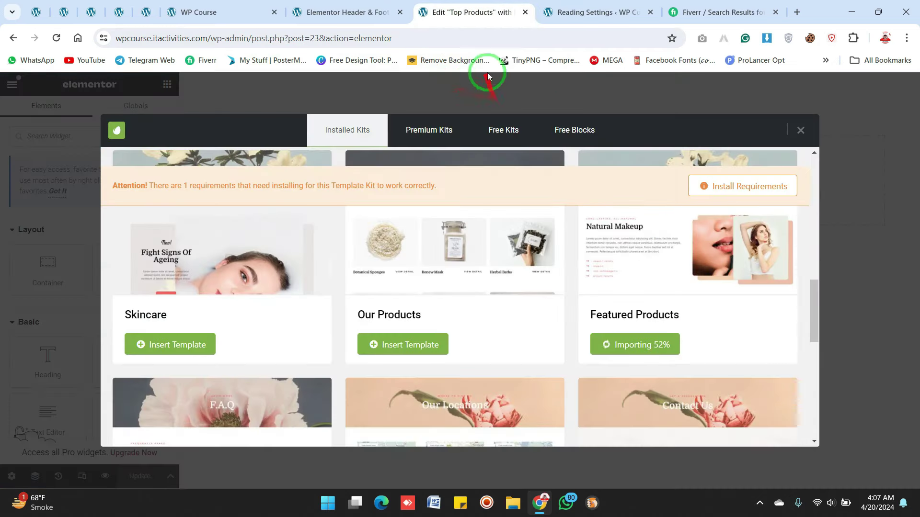
click(604, 10)
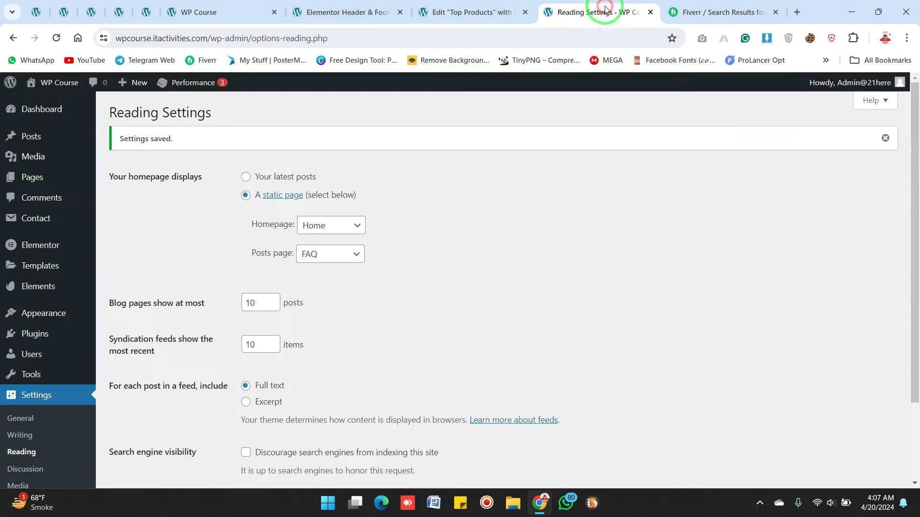
click(650, 12)
click(650, 12)
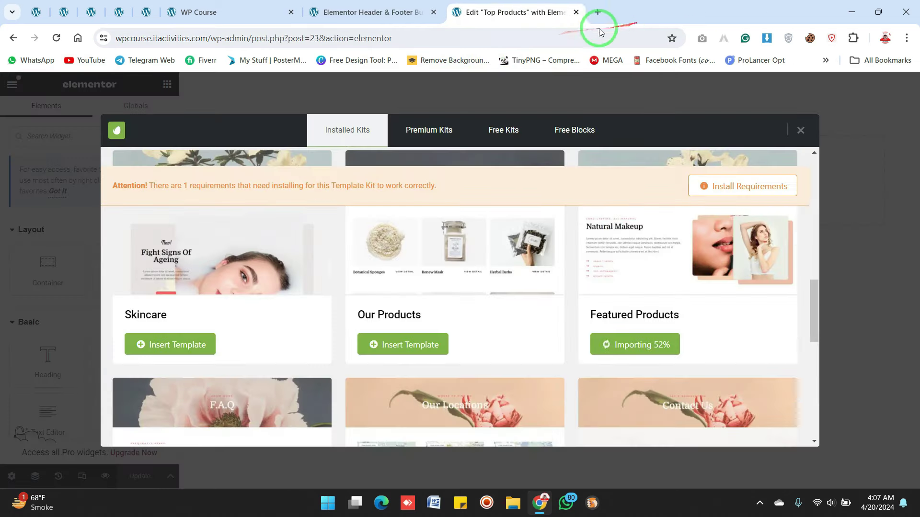
Examine the Header & Footer Builder template list, the Makeup Brand kit in the Top Products editor and the pinned FAQ and Store editors
click(369, 12)
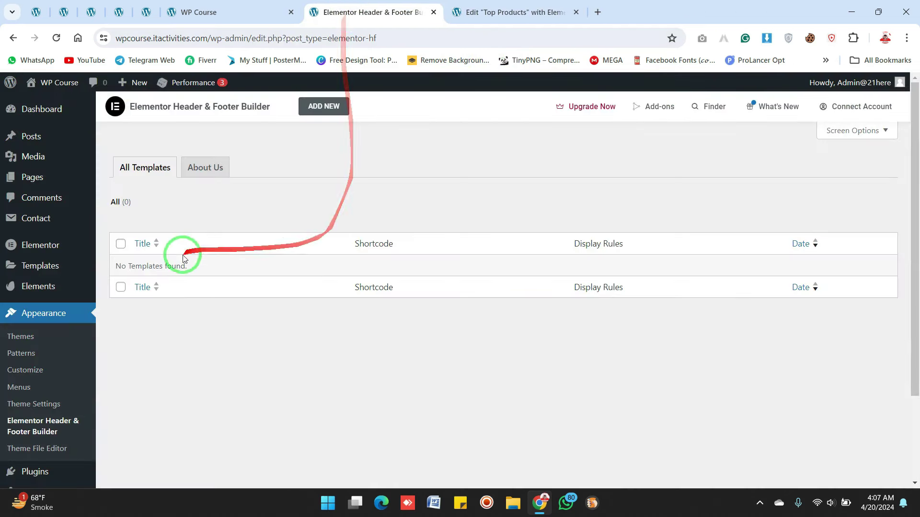
drag(913, 120, 913, 251)
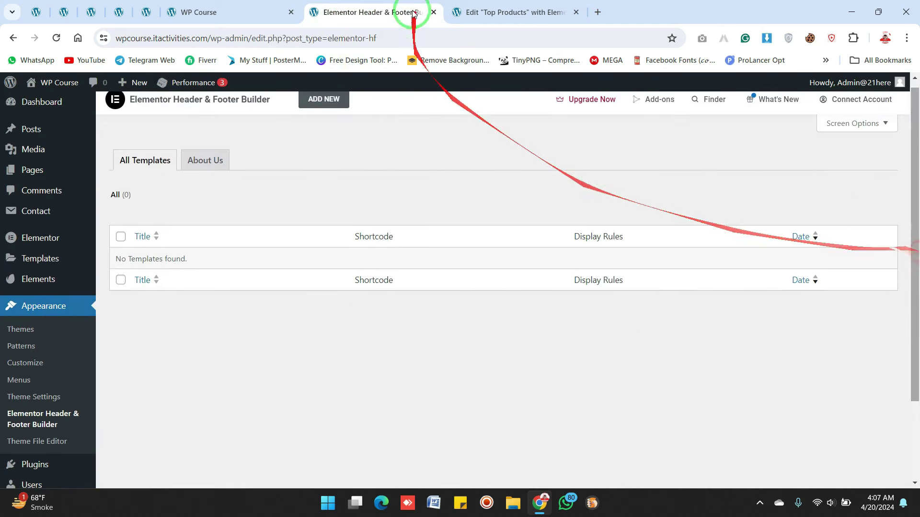
click(256, 5)
click(357, 5)
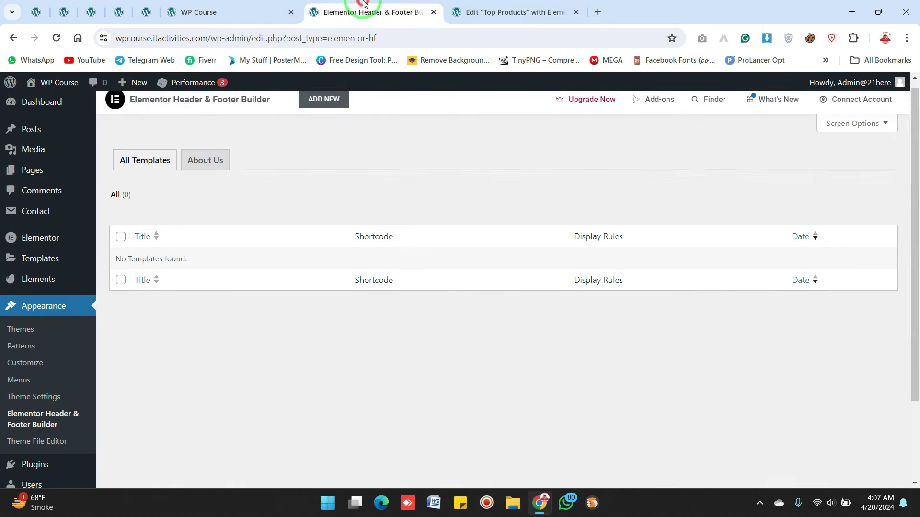
click(512, 4)
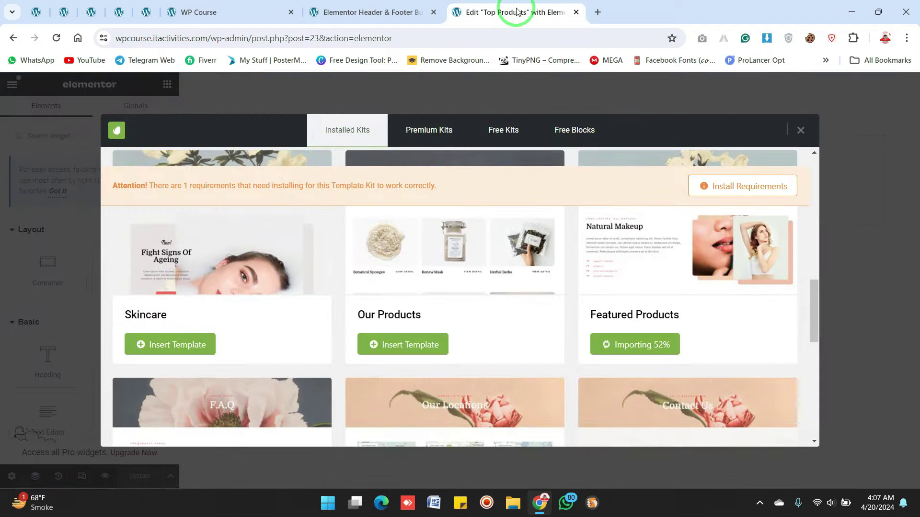
drag(812, 301, 790, 174)
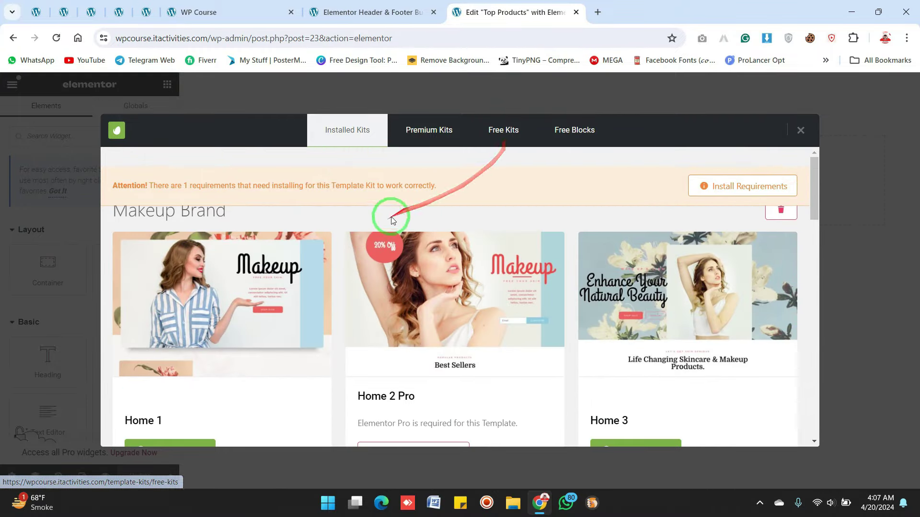
drag(808, 197, 837, 386)
click(213, 10)
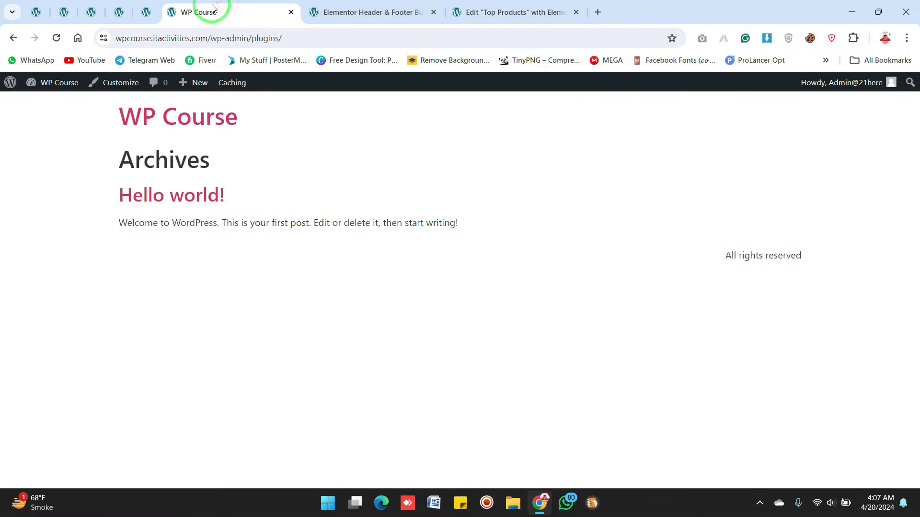
click(147, 11)
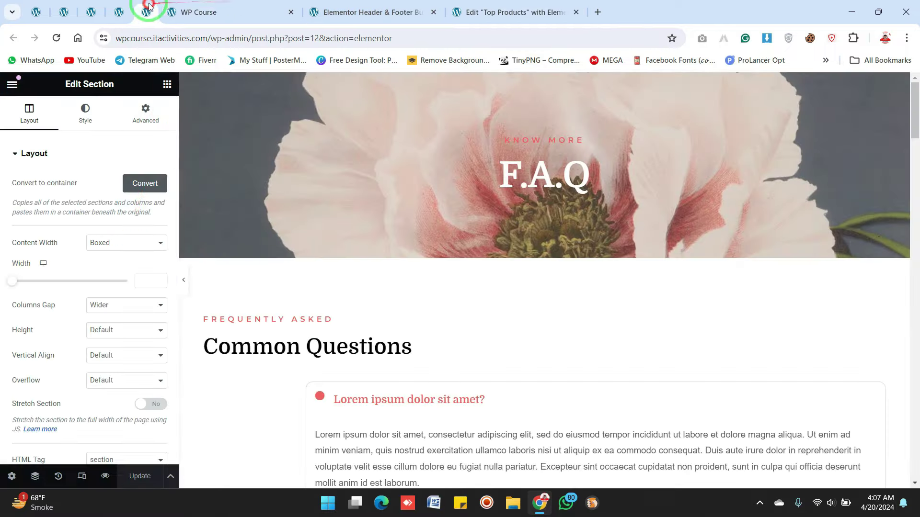
click(119, 12)
Open the WP Course site's dashboard in a new browser tab and go to its add-plugins page
click(277, 8)
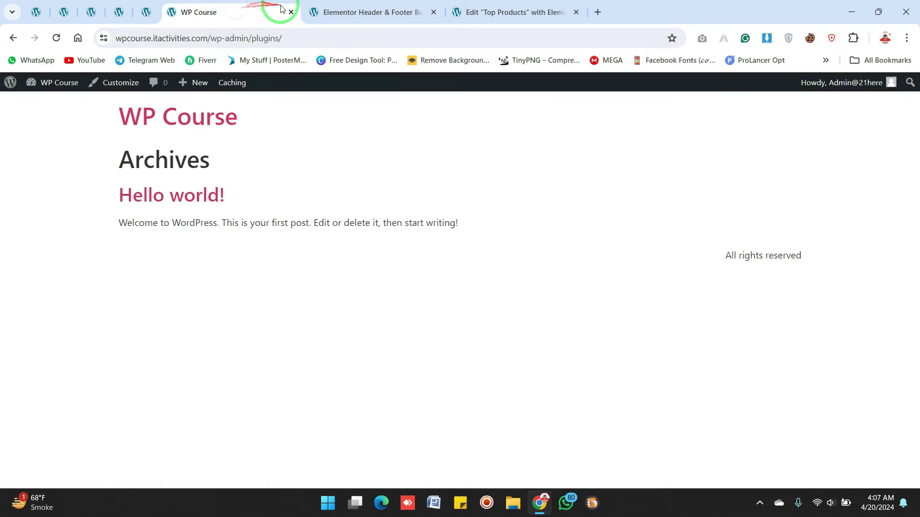
mouse_move(52, 83)
middle_click(54, 106)
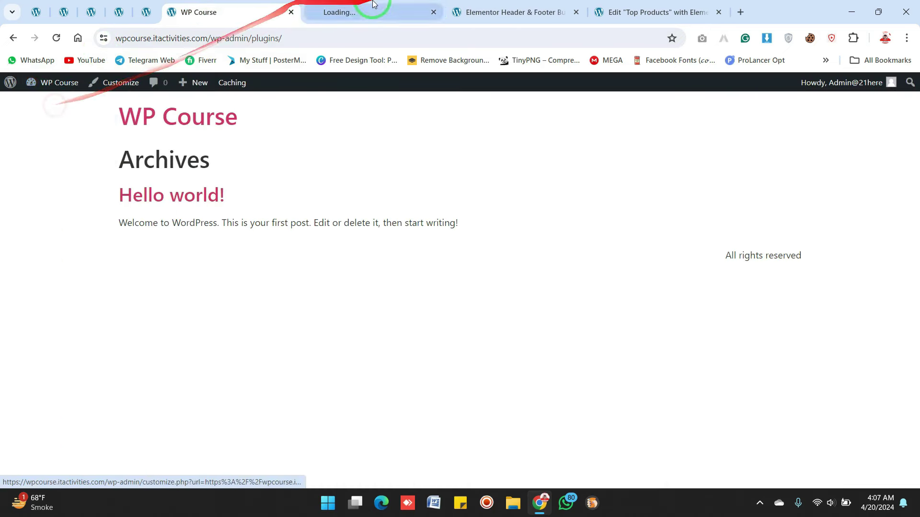
click(378, 7)
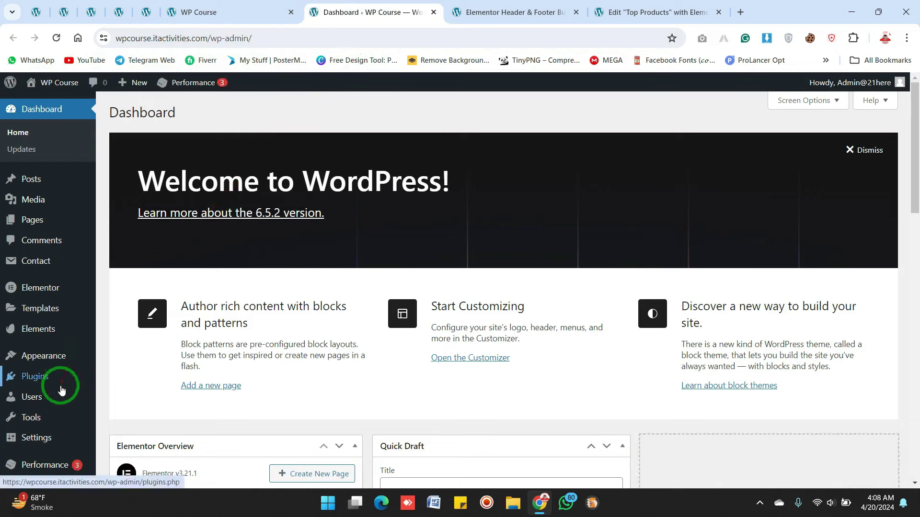
click(64, 385)
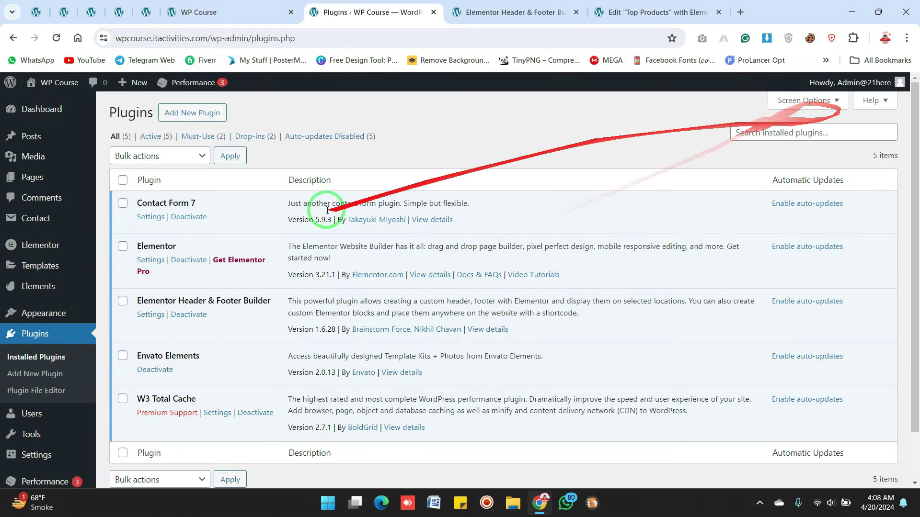
click(214, 117)
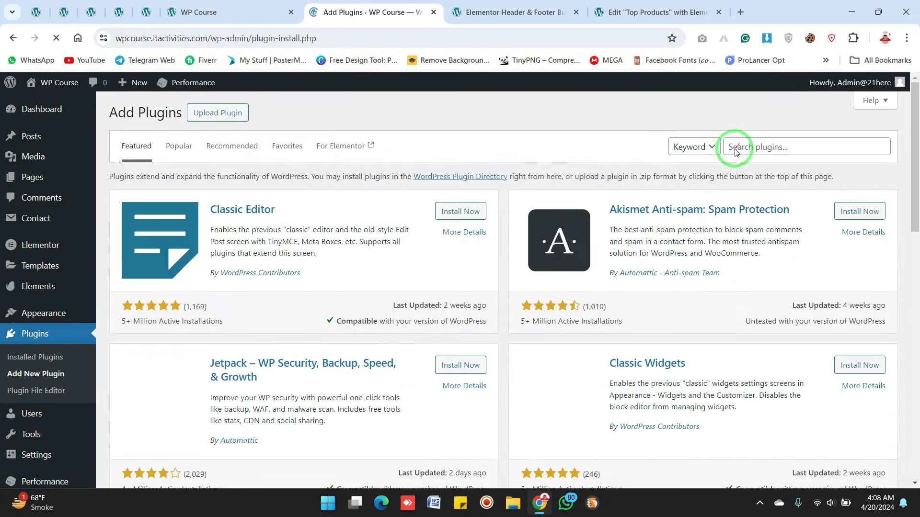
Find the ElementsKit Elementor addons plugin in the plugin directory, then install and activate it
click(736, 153)
text(env)
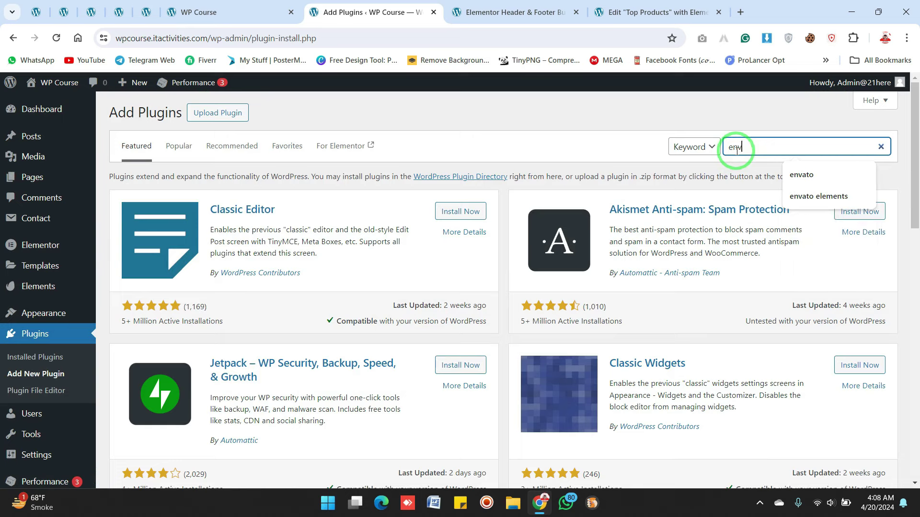
text(ato)
key(Down)
key(Down)
key(Return)
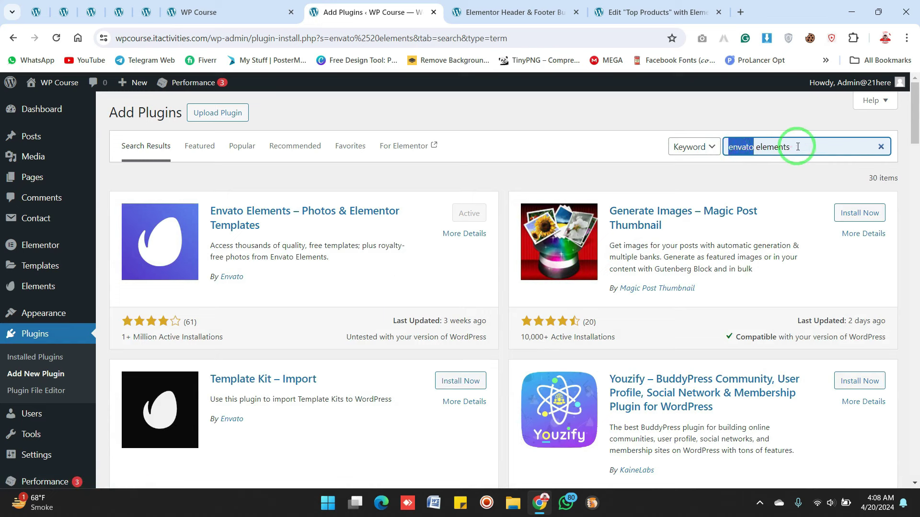
key(BackSpace)
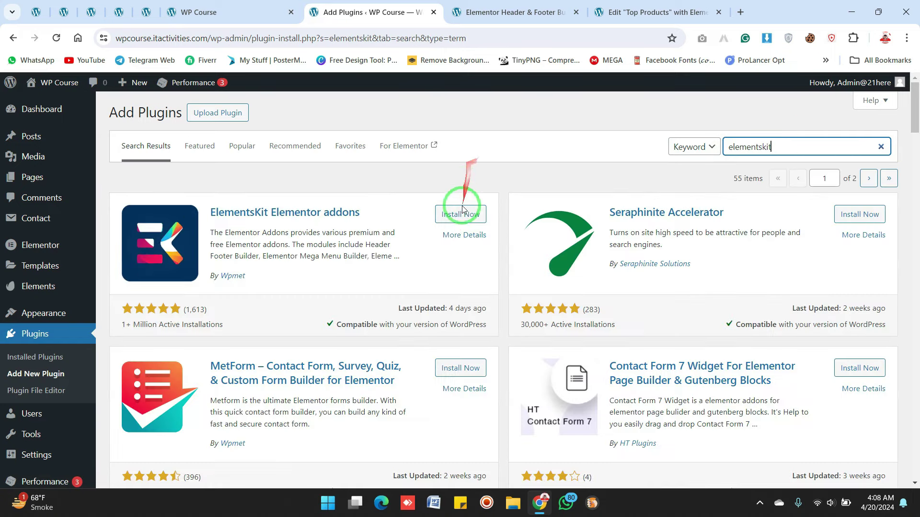
click(469, 215)
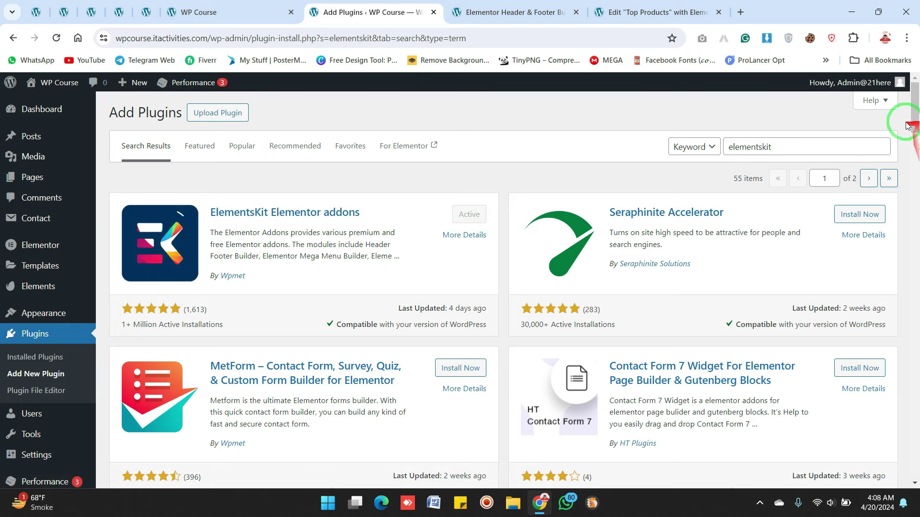
Examine the Elementor Header & Footer Builder, ElementsKit Lite and Envato Elements entries in the installed plugins list
click(57, 435)
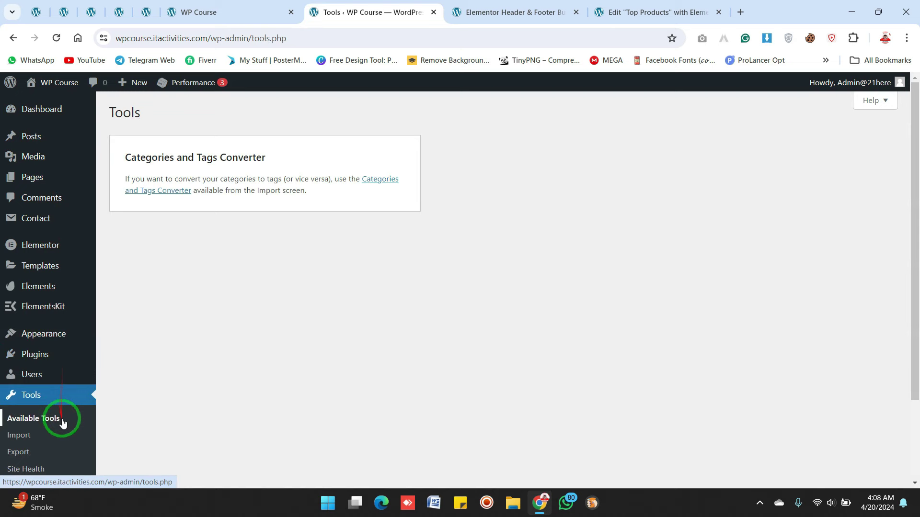
click(57, 360)
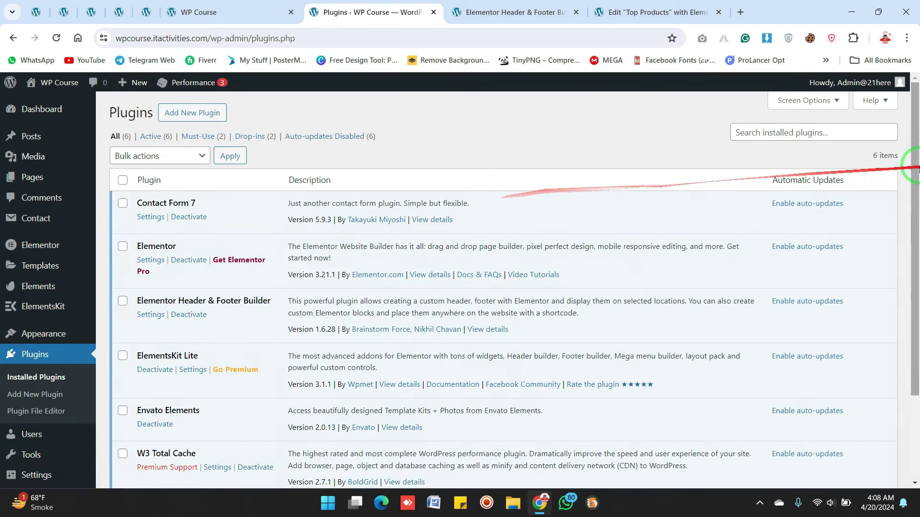
scroll(912, 173, down, 1)
scroll(915, 177, down, 1)
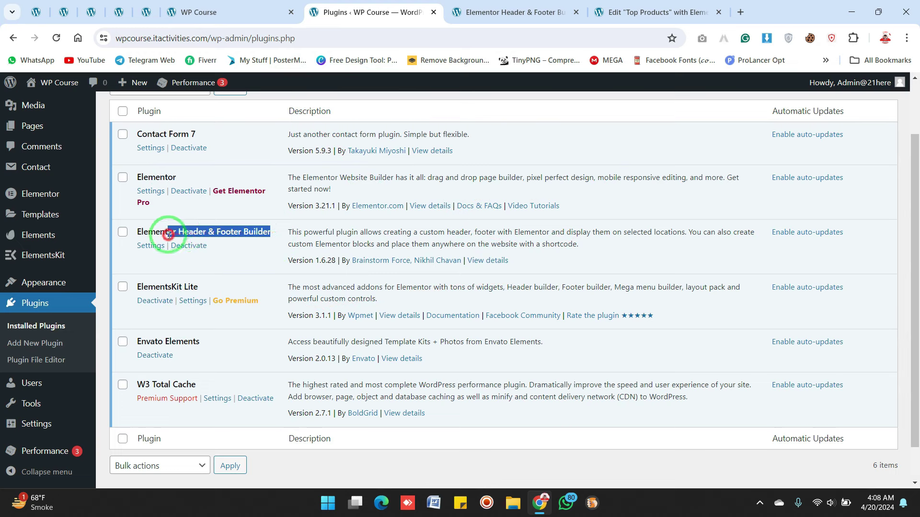
drag(146, 230, 286, 245)
drag(207, 283, 179, 290)
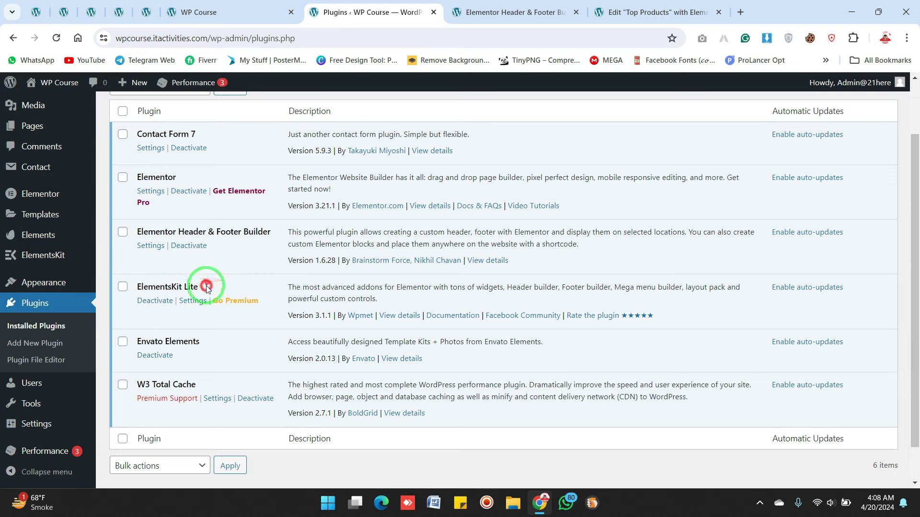
drag(271, 233, 229, 235)
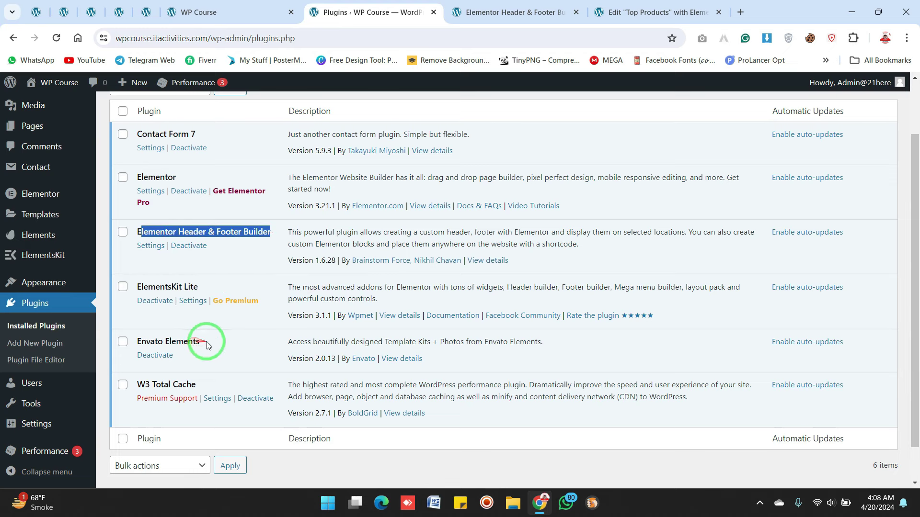
drag(207, 345, 135, 340)
click(244, 347)
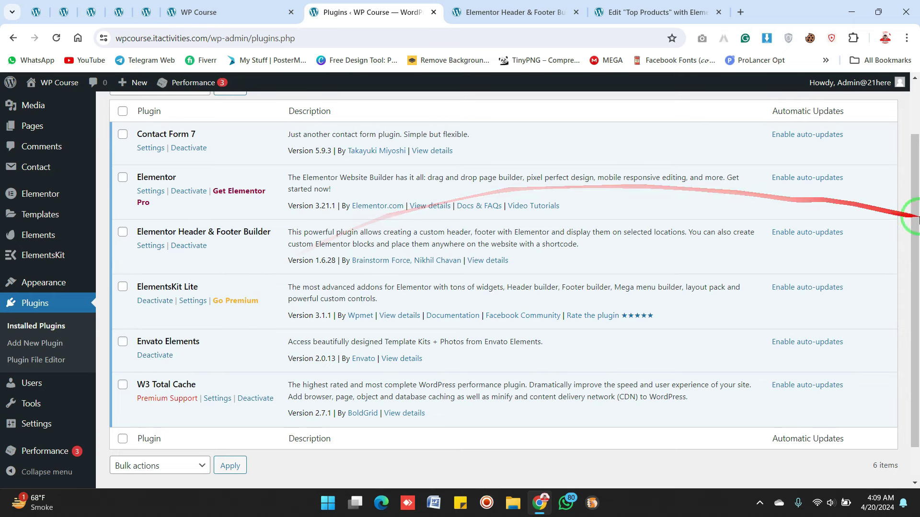
scroll(909, 220, up, 2)
mouse_move(181, 83)
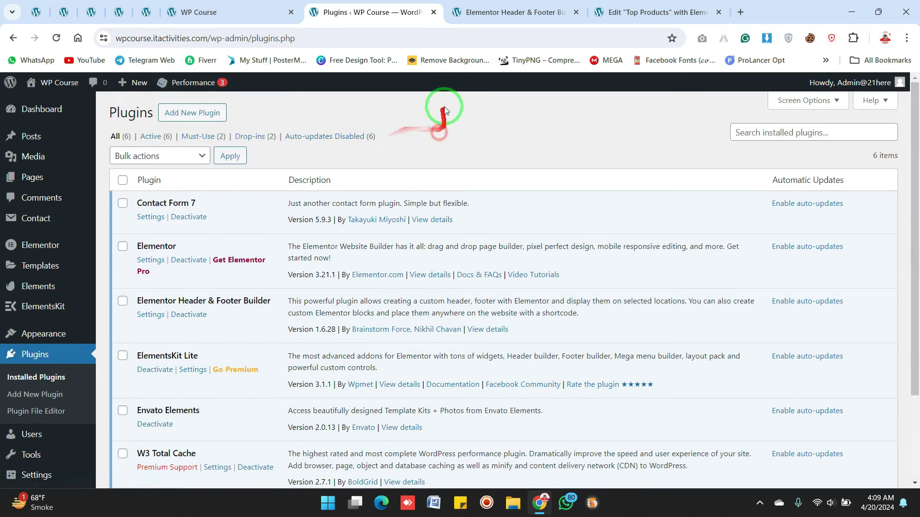
Start a new header or footer template, answering the builder's introductory questions with Beginner and Myself/My company and skipping the rest
click(544, 10)
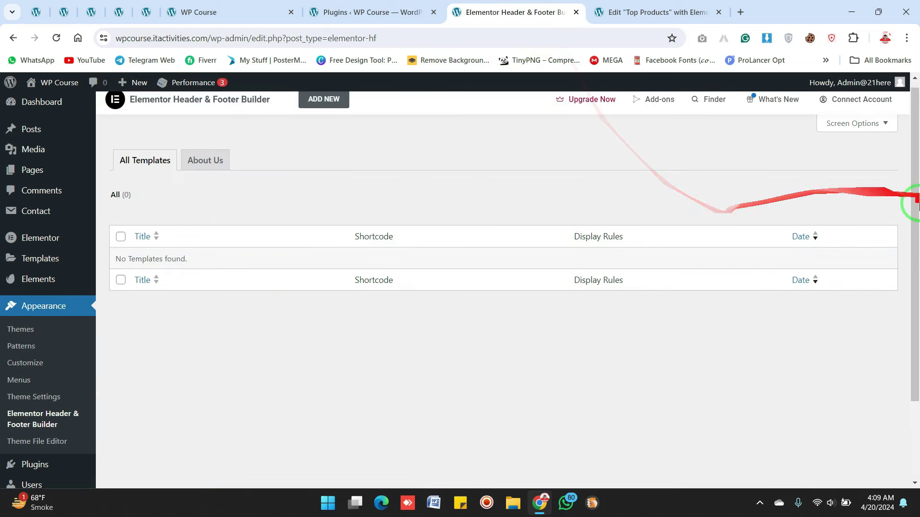
scroll(915, 189, up, 1)
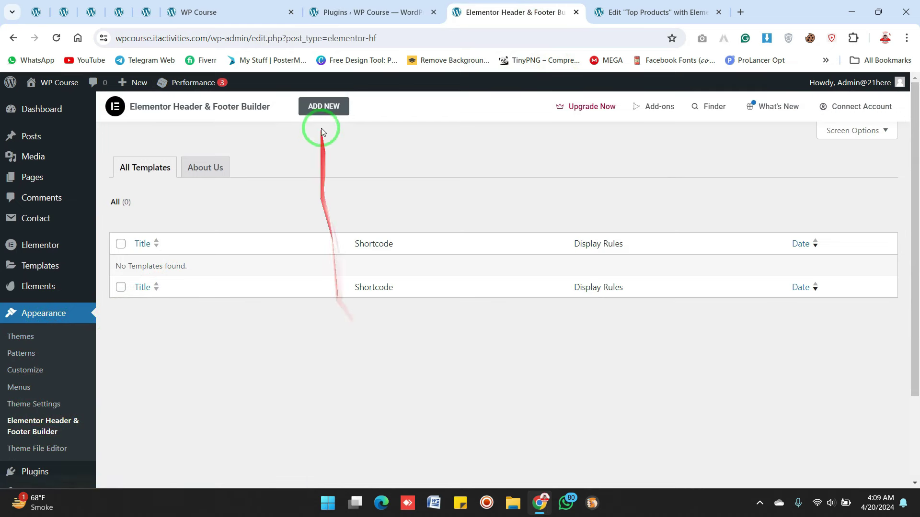
click(326, 108)
click(621, 251)
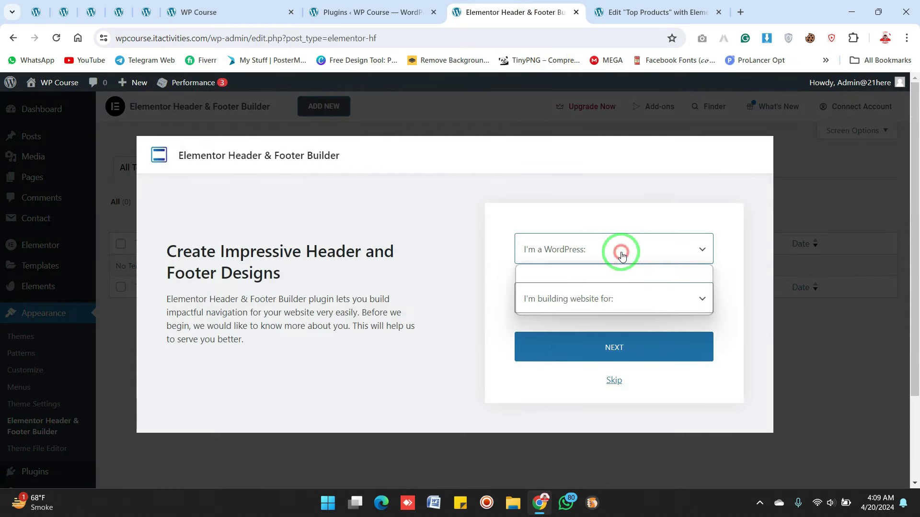
click(605, 282)
click(595, 293)
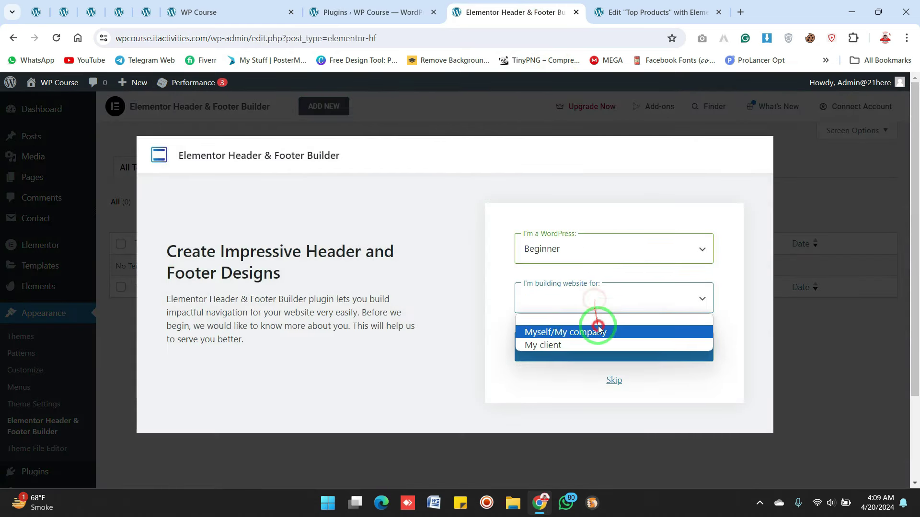
click(599, 329)
click(607, 343)
click(615, 399)
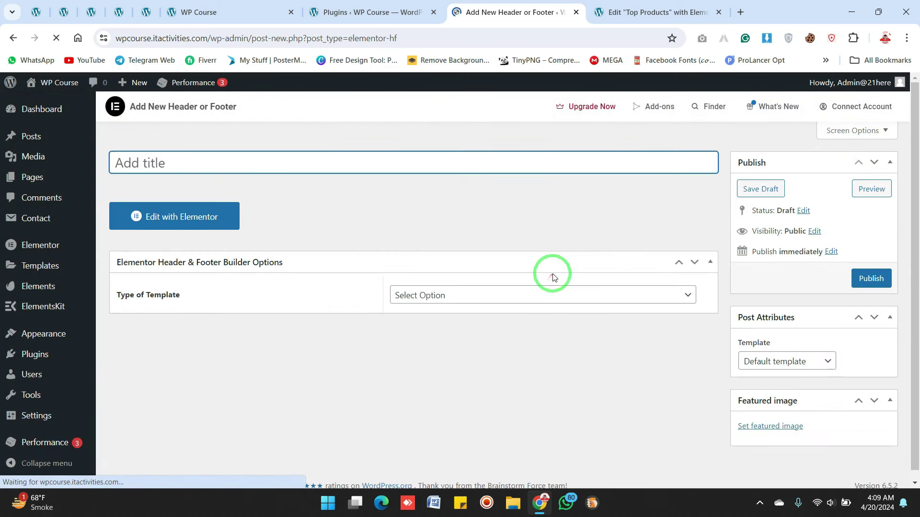
Title the new template Header and set its type of template to Header
click(219, 159)
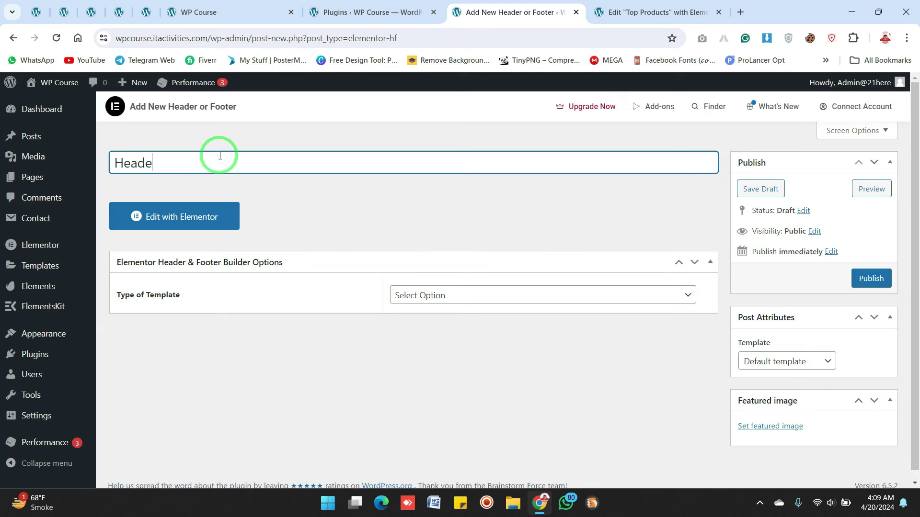
click(519, 302)
click(521, 321)
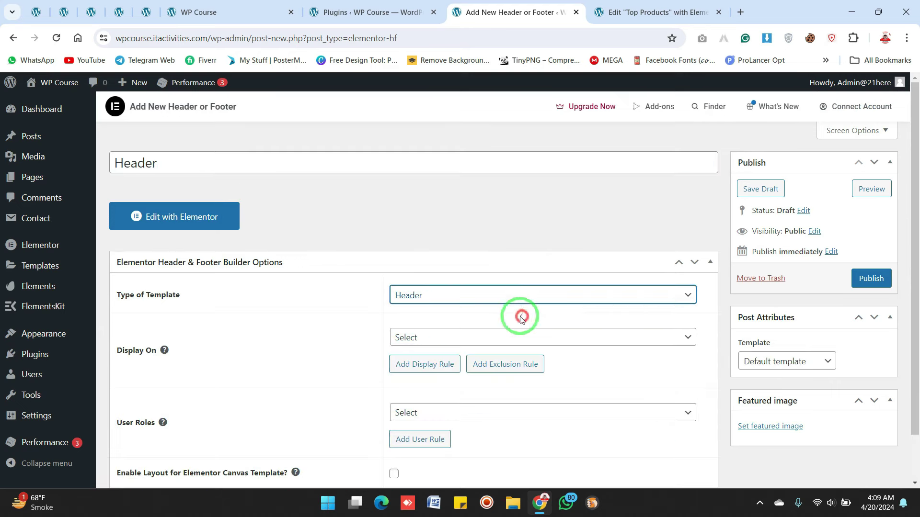
Display the header on the Entire Website for All user roles and enable its layout for the Elementor Canvas template
scroll(814, 268, down, 2)
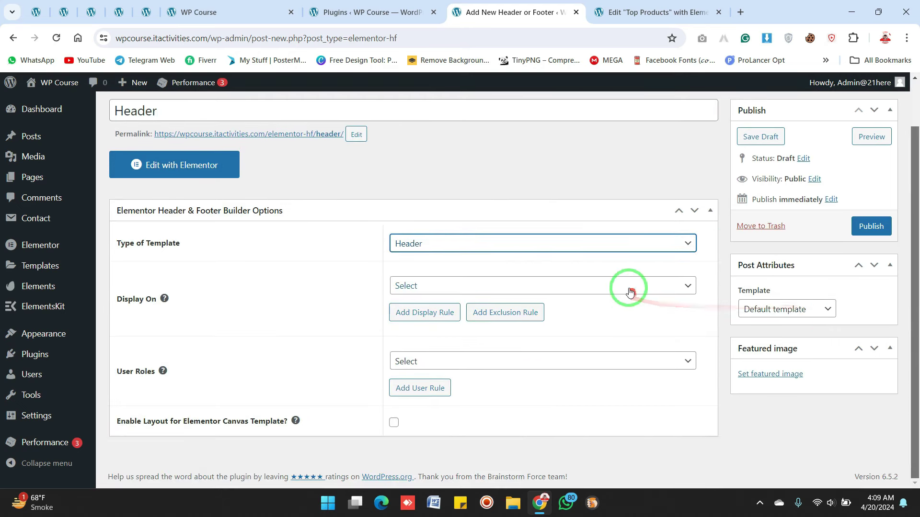
click(629, 288)
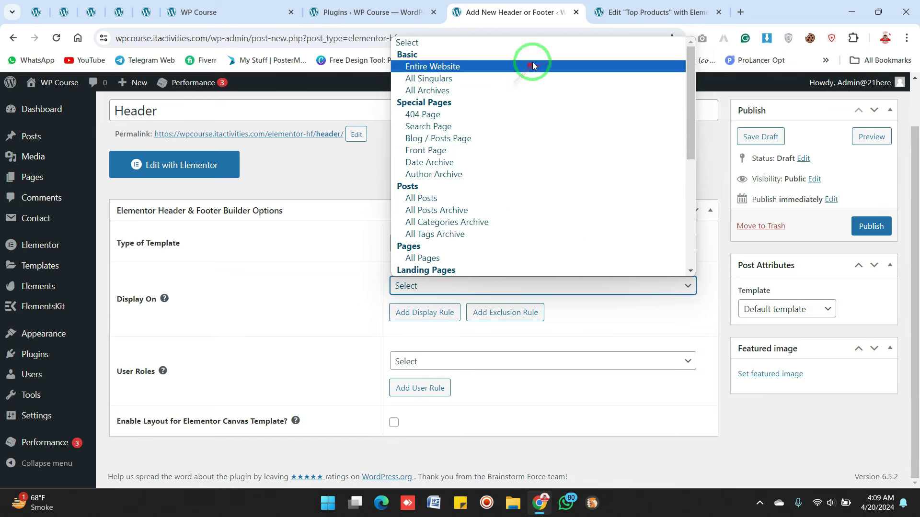
click(532, 65)
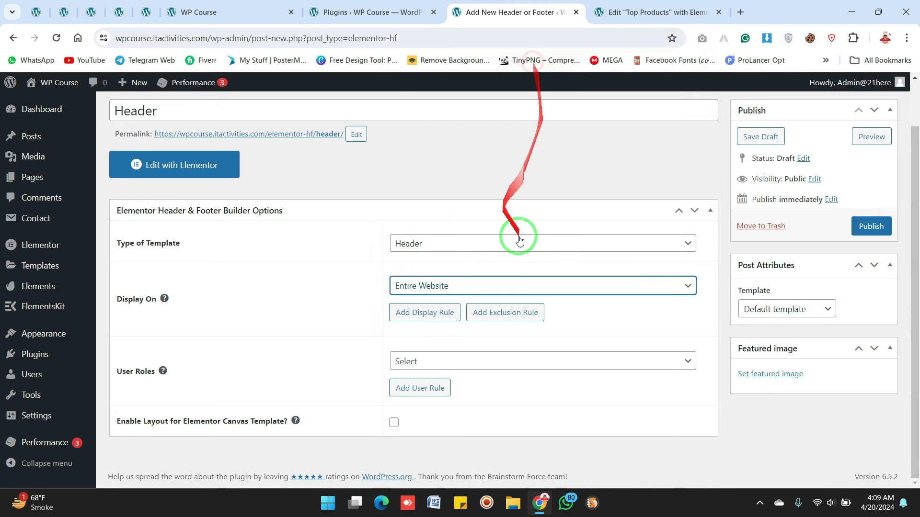
click(538, 370)
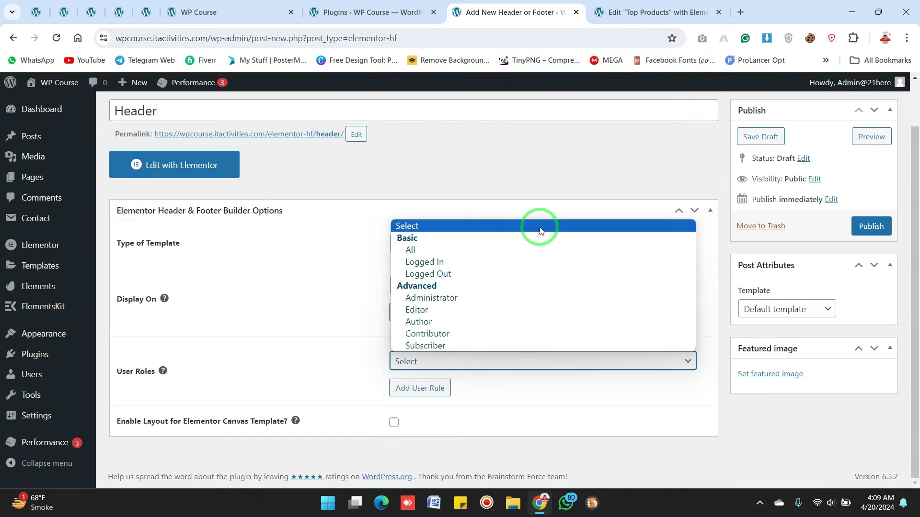
click(543, 251)
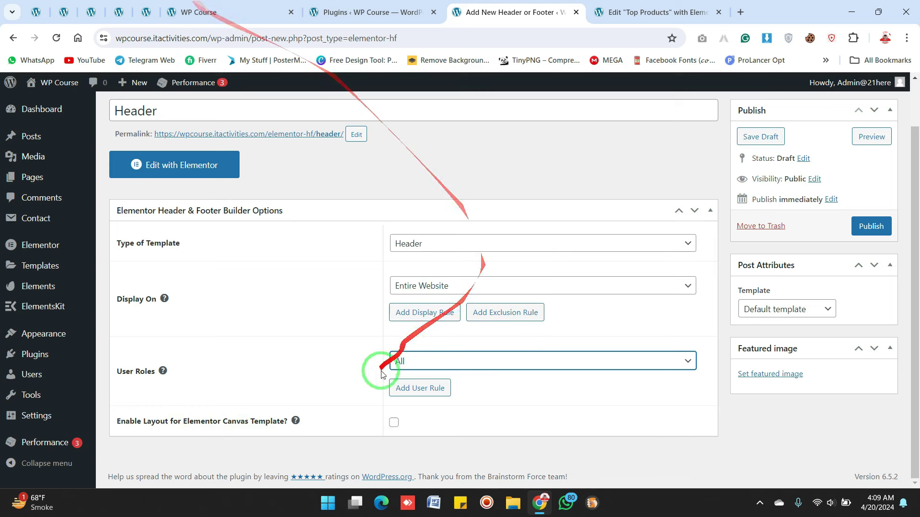
click(393, 422)
Publish the Header template with the default page template and open it for editing with Elementor
click(772, 309)
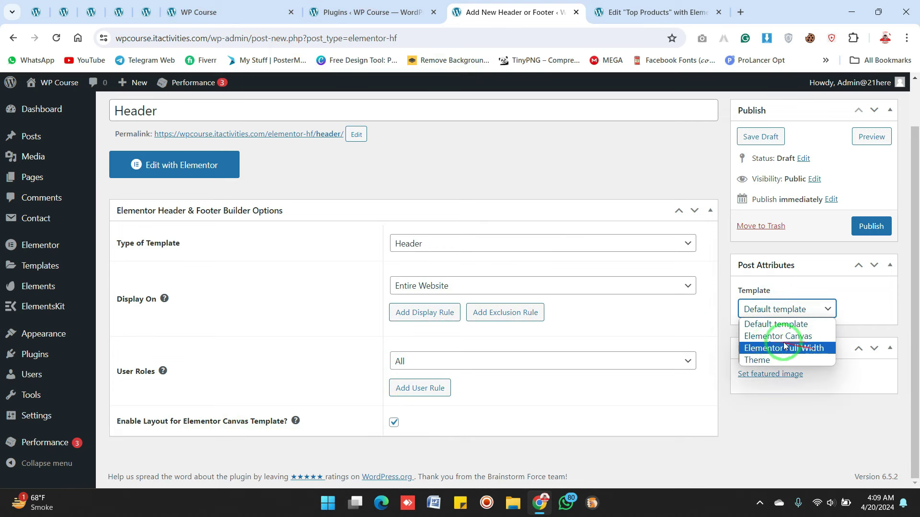
click(832, 135)
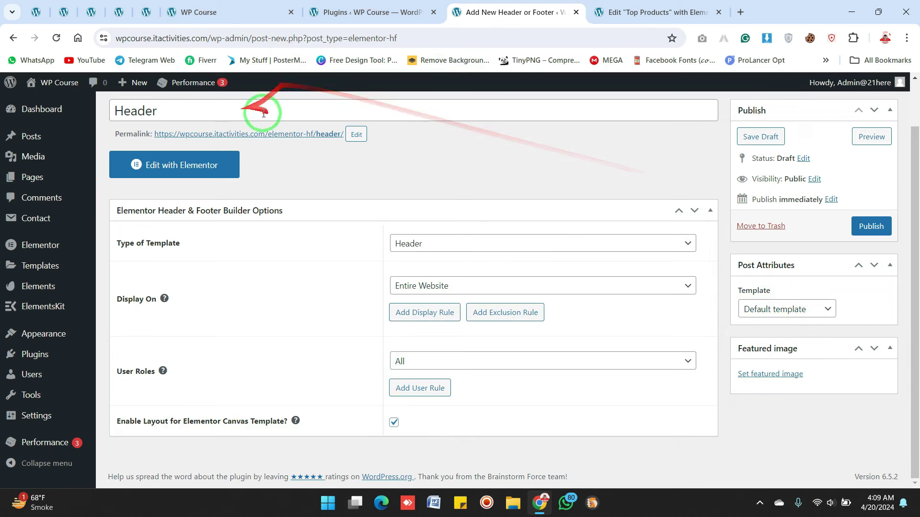
click(819, 309)
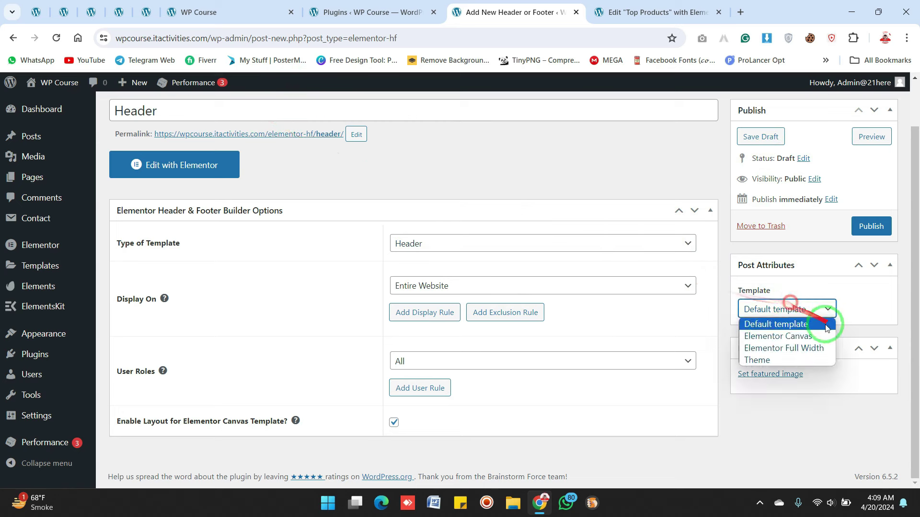
click(683, 179)
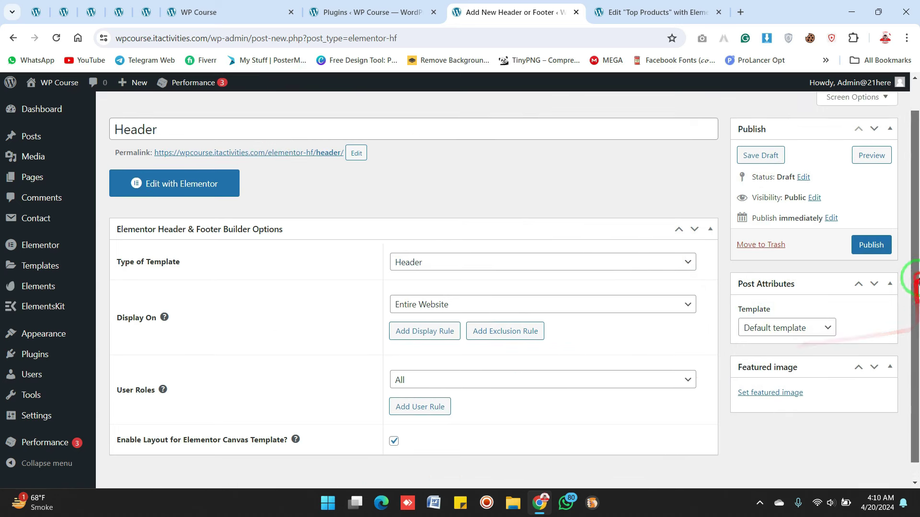
click(876, 282)
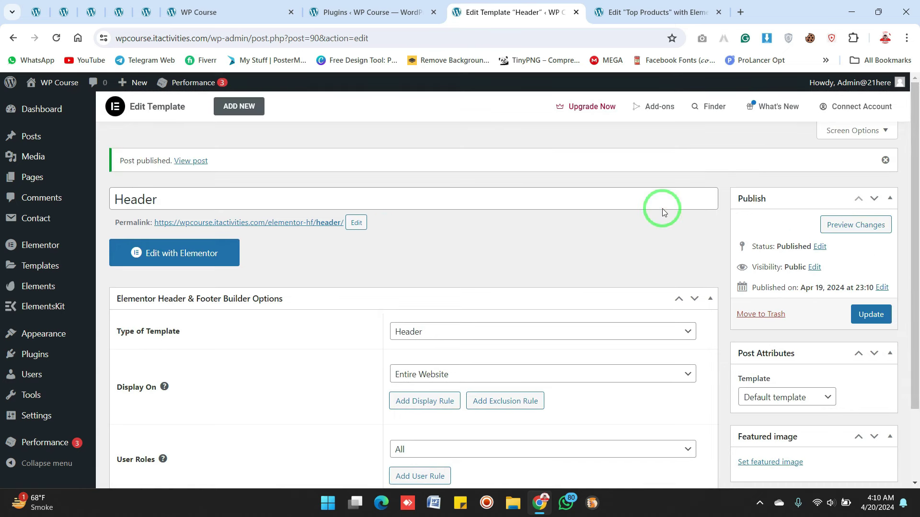
scroll(908, 192, down, 2)
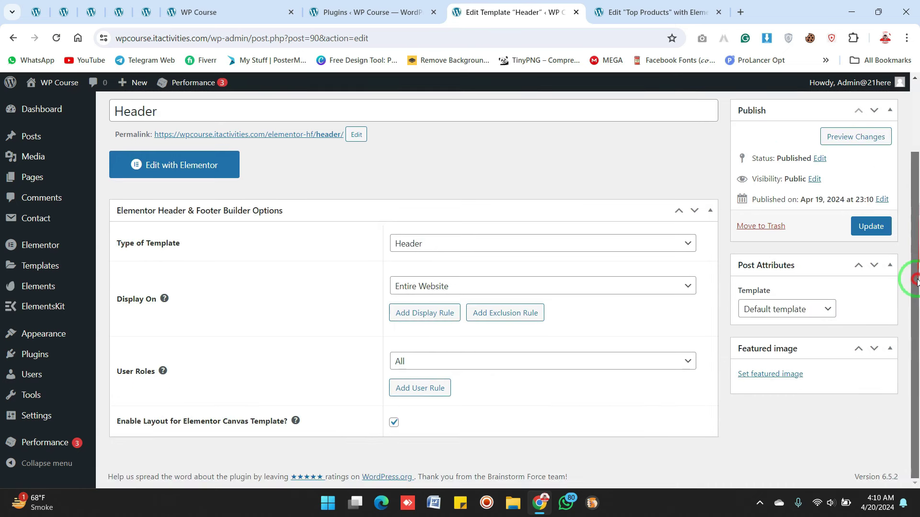
click(206, 173)
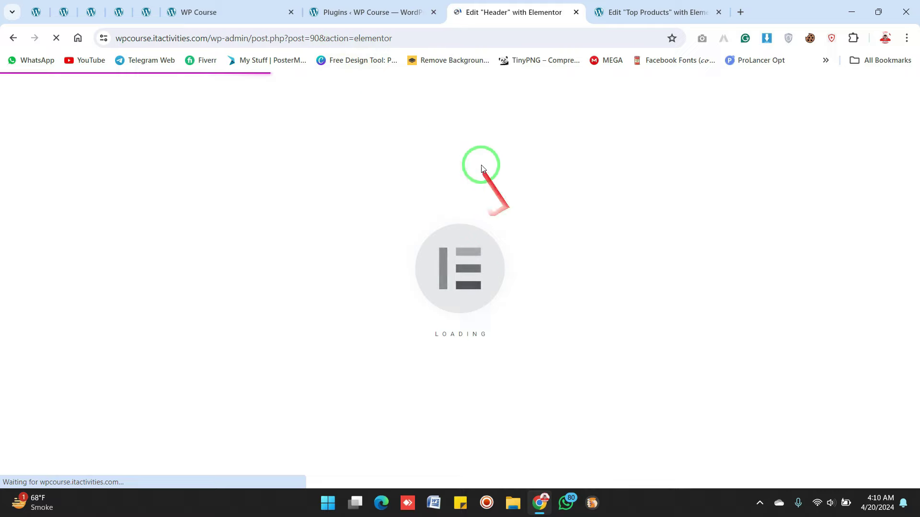
Check the installed plugins list and compare the Header editor's add-widget area with the one at the end of the Our Products page
click(361, 5)
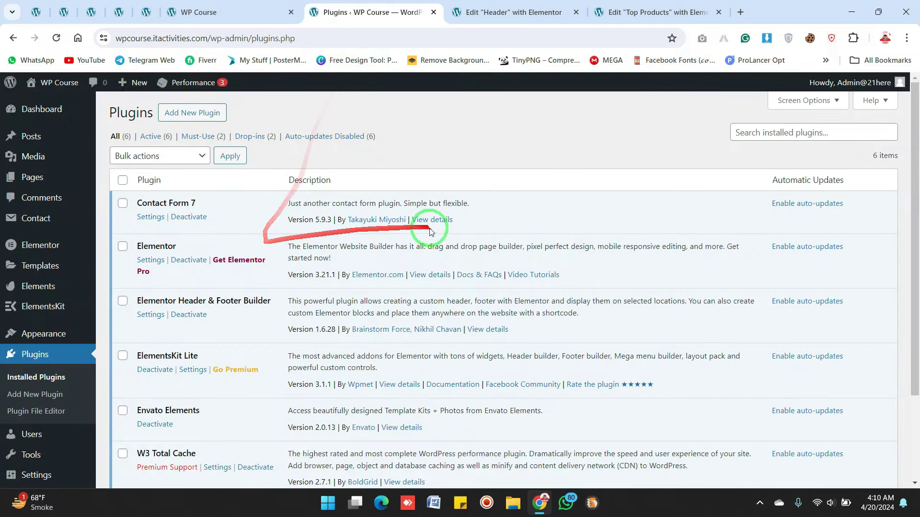
click(510, 5)
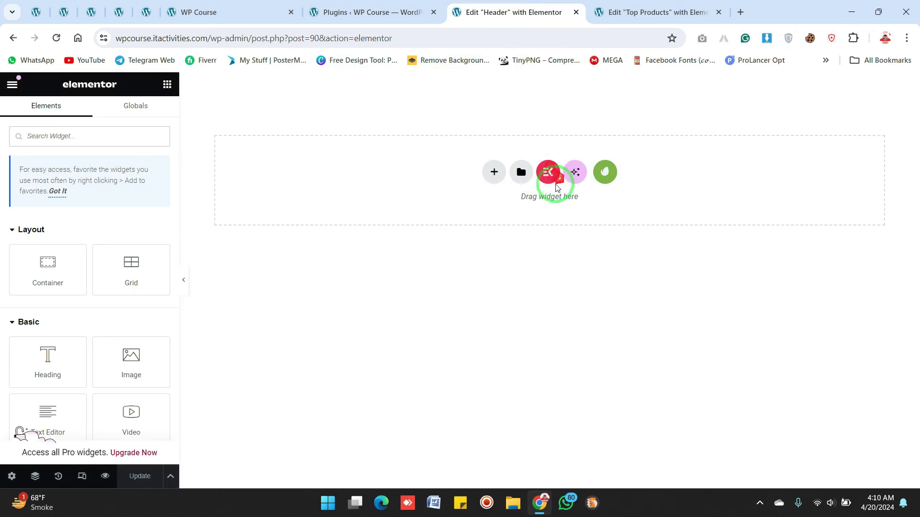
click(118, 12)
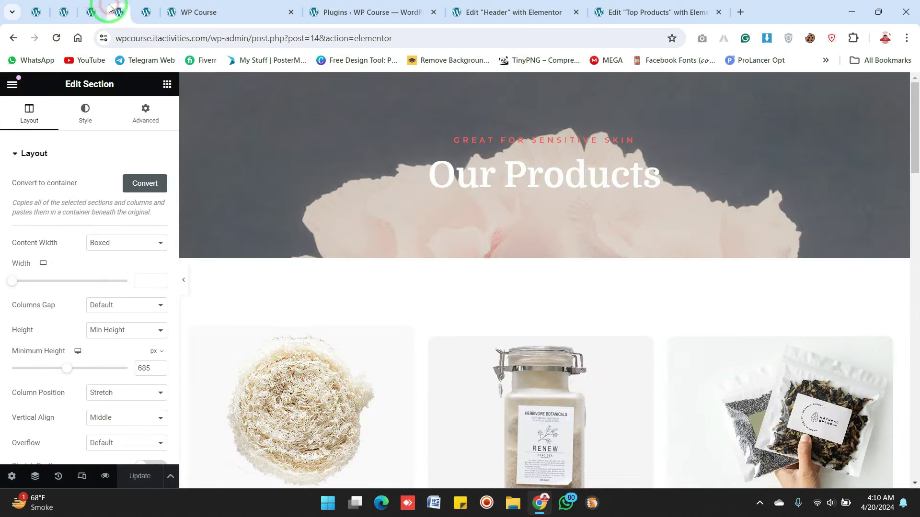
drag(916, 144, 916, 455)
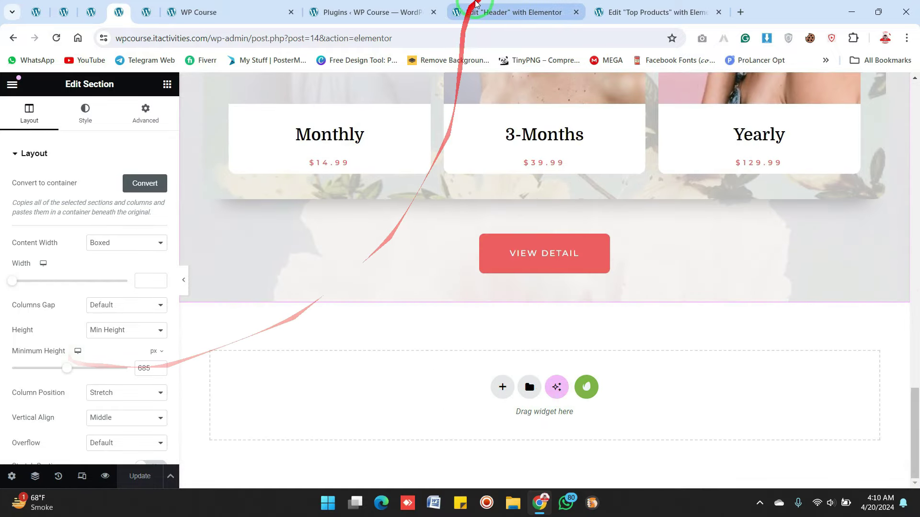
click(529, 10)
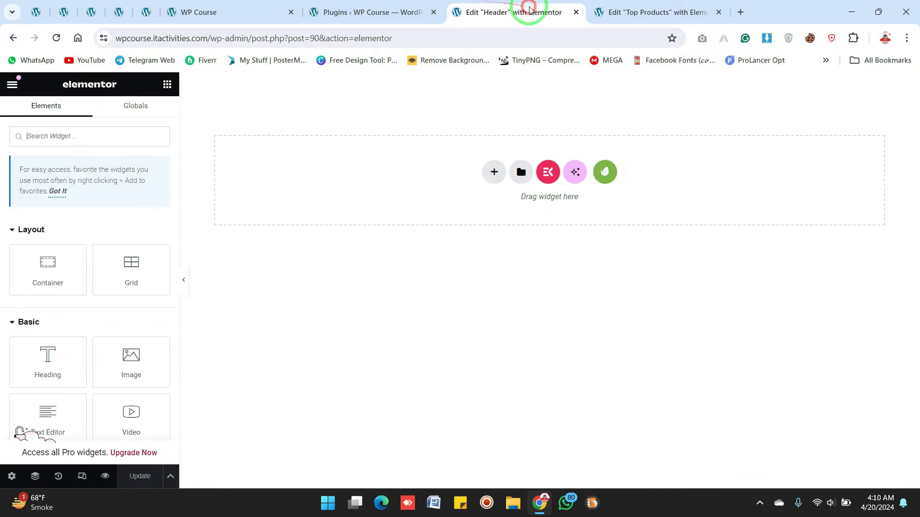
Open the sections of the ElementsKit template library and look through them for a header design
click(549, 173)
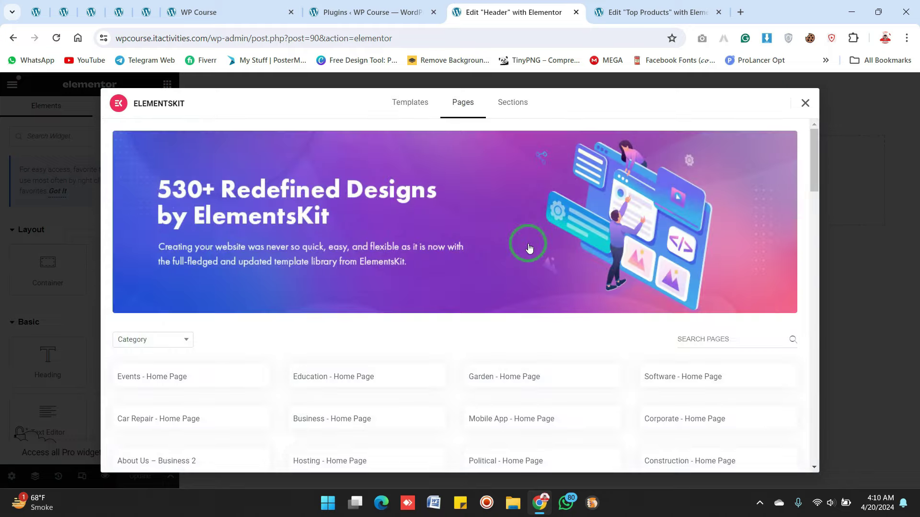
click(512, 104)
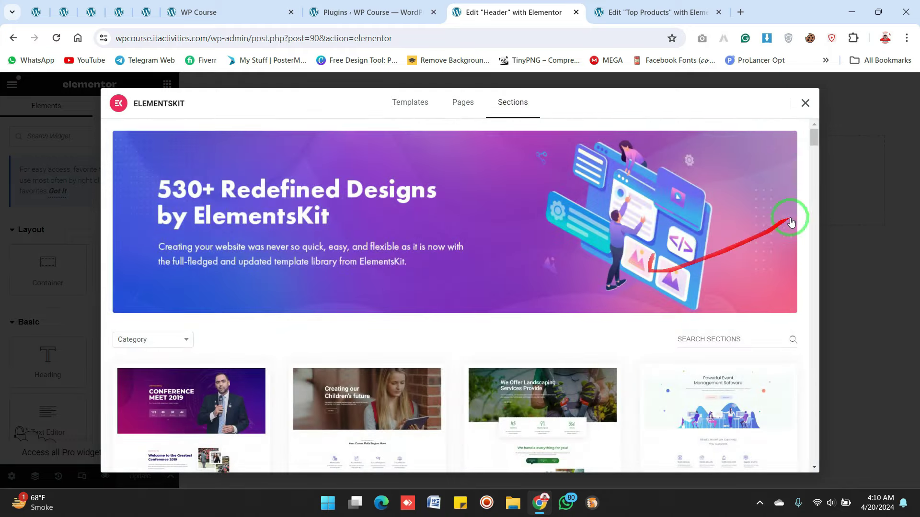
drag(812, 139, 830, 504)
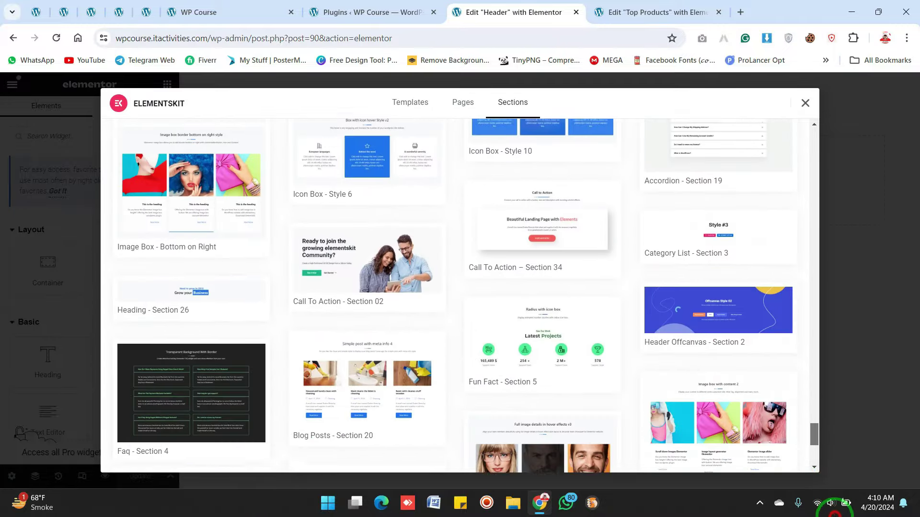
click(814, 467)
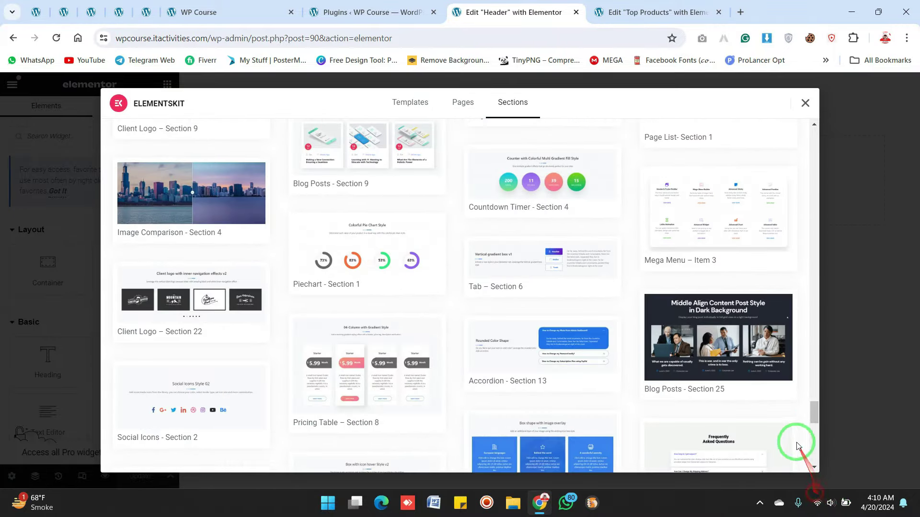
scroll(818, 479, down, 10)
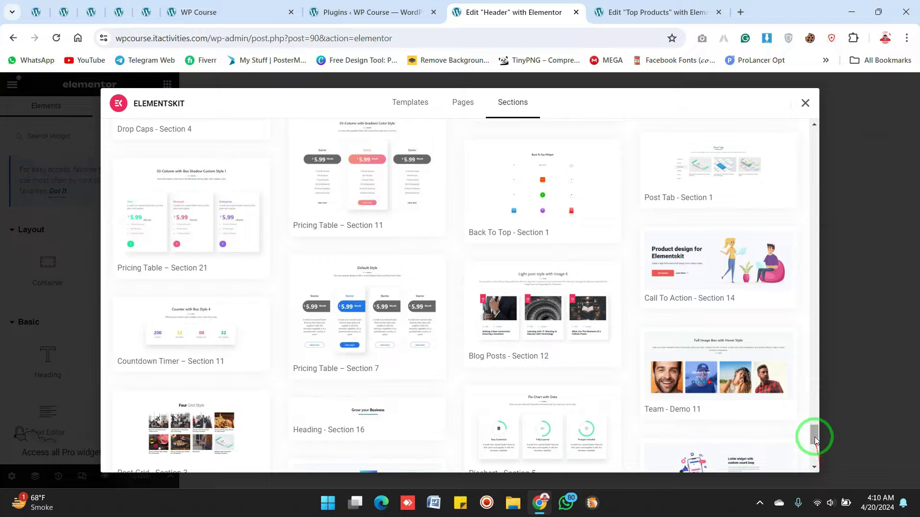
mouse_move(728, 379)
scroll(817, 455, down, 15)
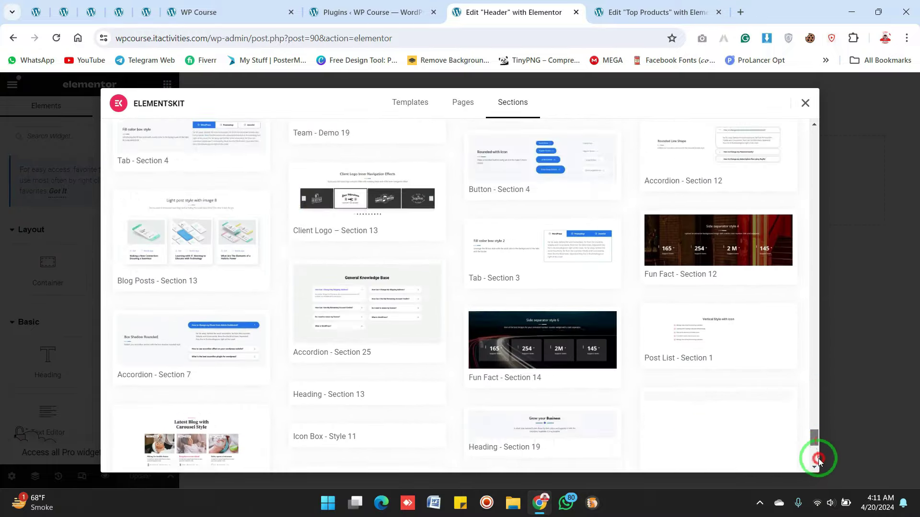
scroll(826, 478, down, 10)
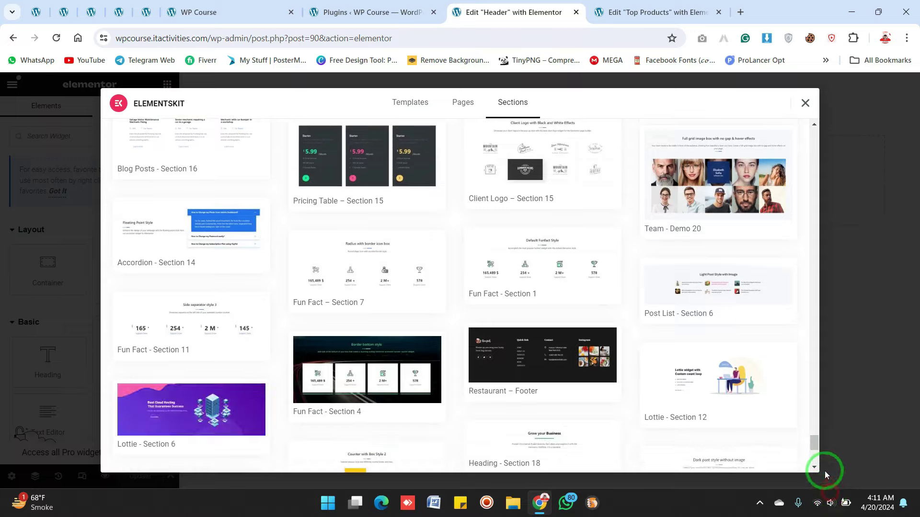
scroll(815, 450, down, 10)
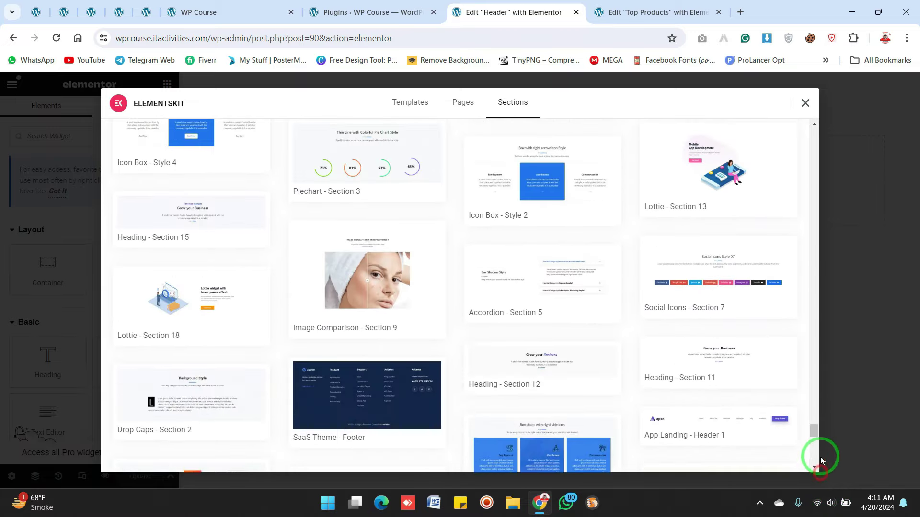
scroll(818, 450, down, 5)
drag(819, 461, 806, 123)
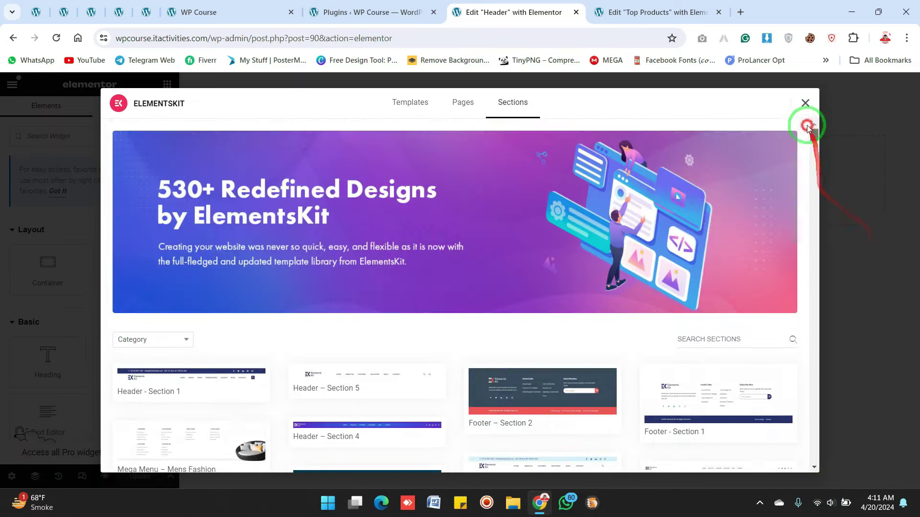
Check the section categories and insert the Header - Section 1 design into the Header template
click(185, 341)
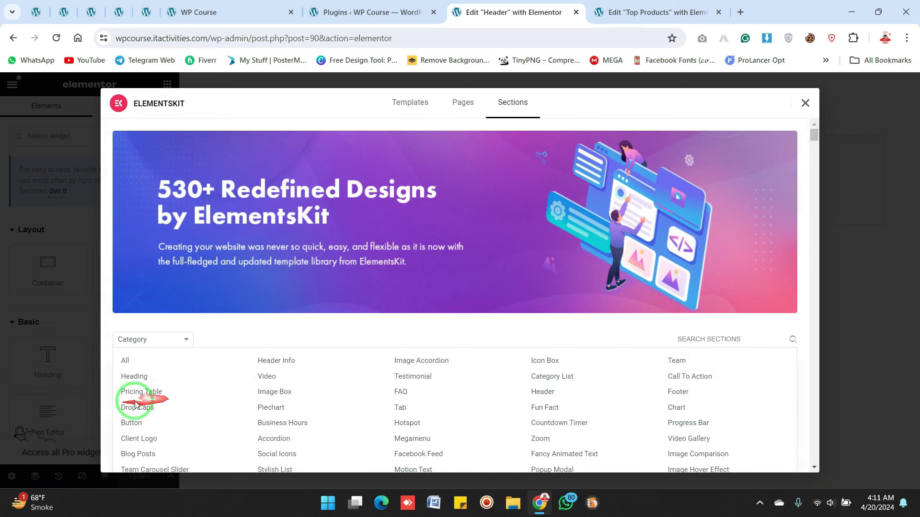
click(758, 179)
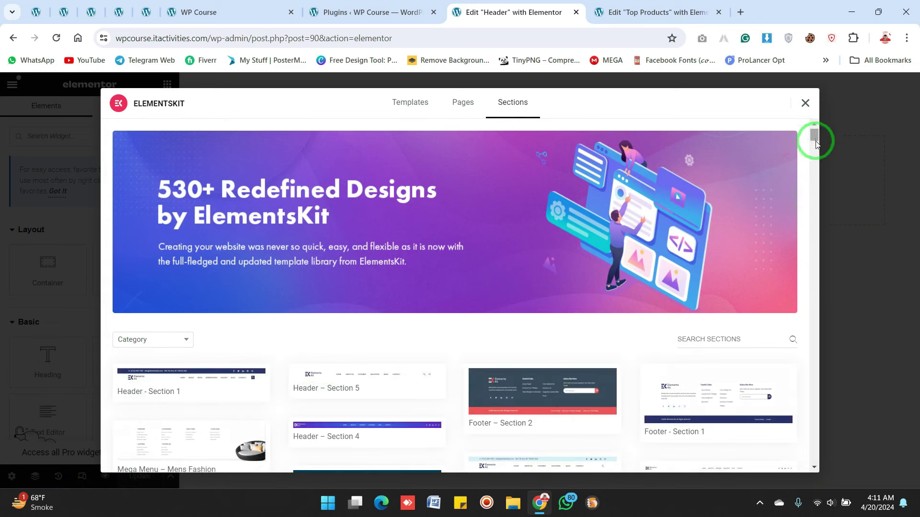
mouse_move(232, 380)
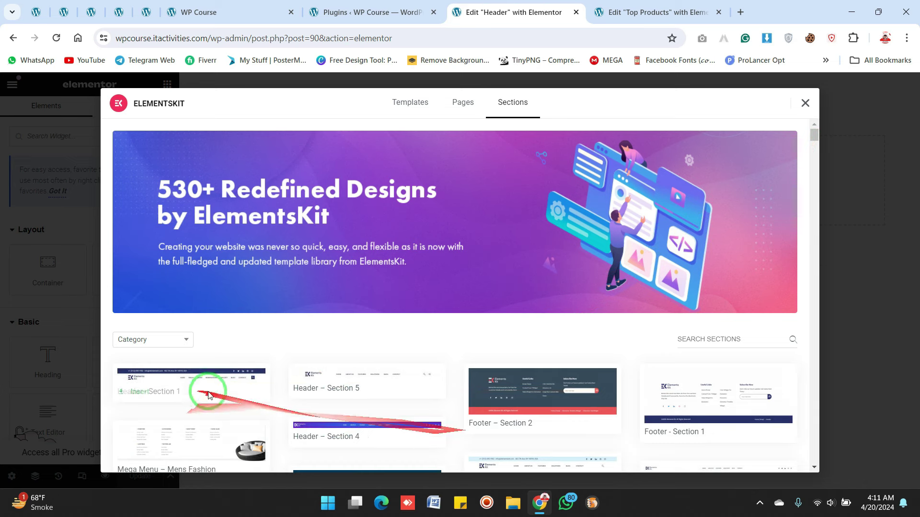
click(134, 393)
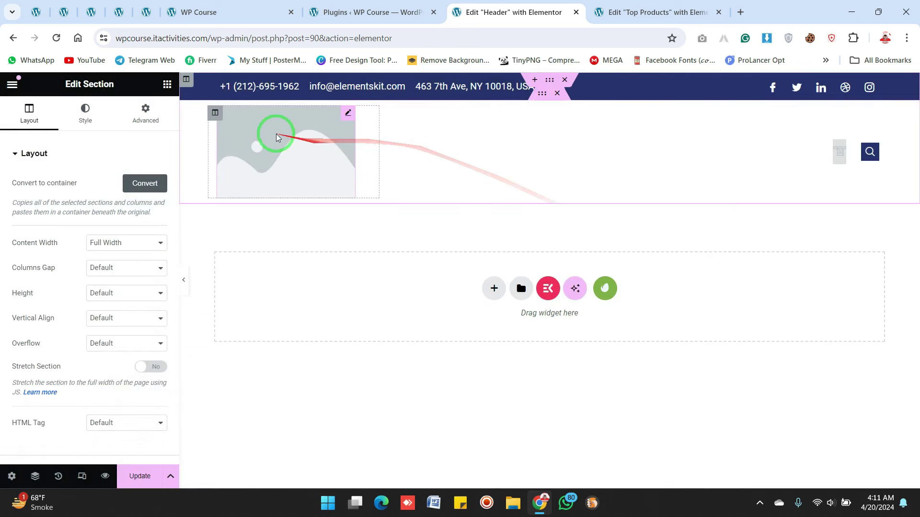
Choose to upload a new image for the header's logo placeholder and open Colorful_Modern_Infinity_Technology_Free_Logo__4_-removebg-preview from Downloads in Microsoft Office Picture Manager
click(308, 146)
click(118, 225)
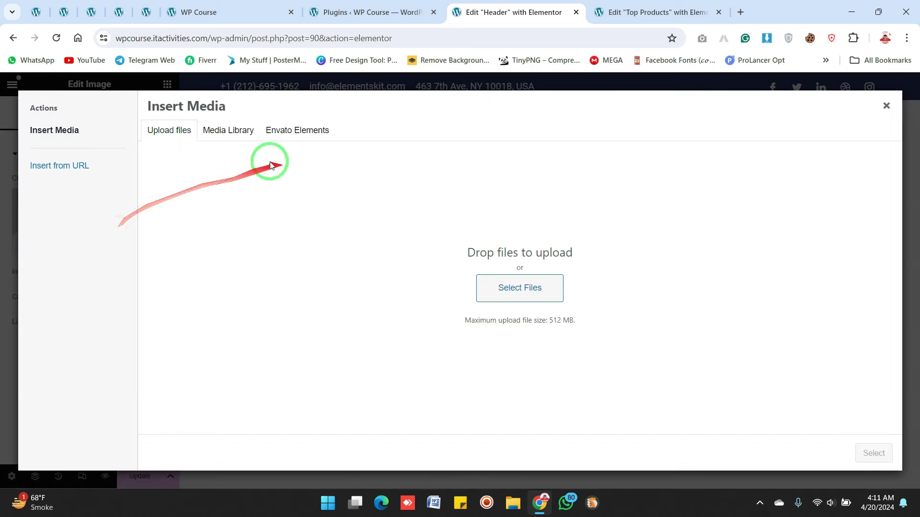
click(529, 290)
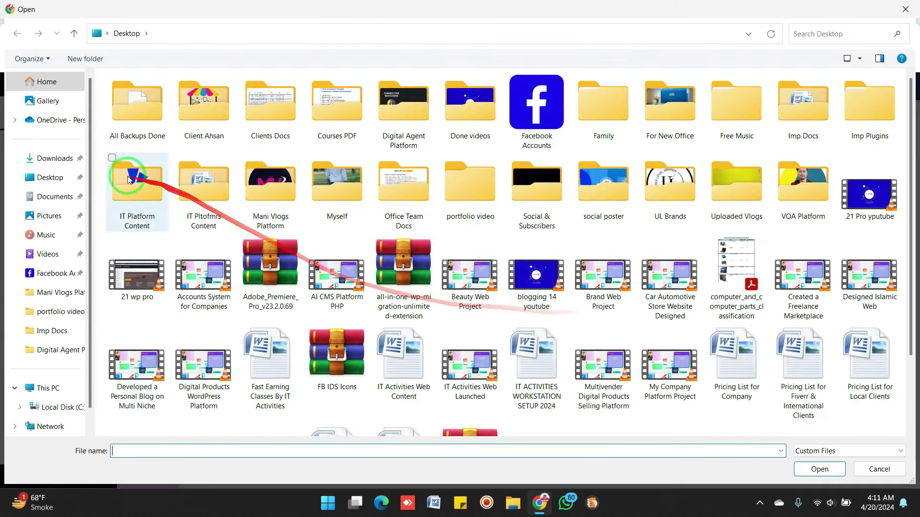
click(53, 157)
mouse_move(913, 102)
mouse_down()
mouse_move(905, 93)
mouse_move(913, 225)
mouse_move(913, 177)
mouse_up()
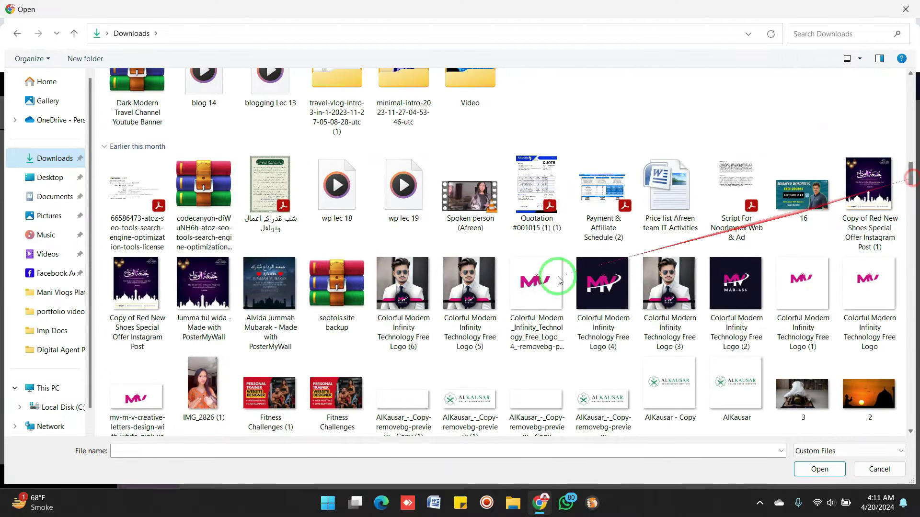
click(542, 284)
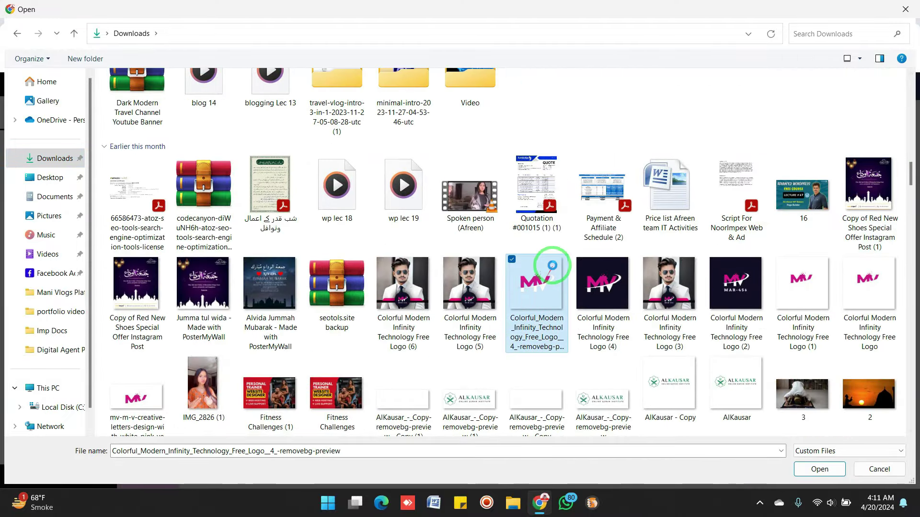
right_click(552, 264)
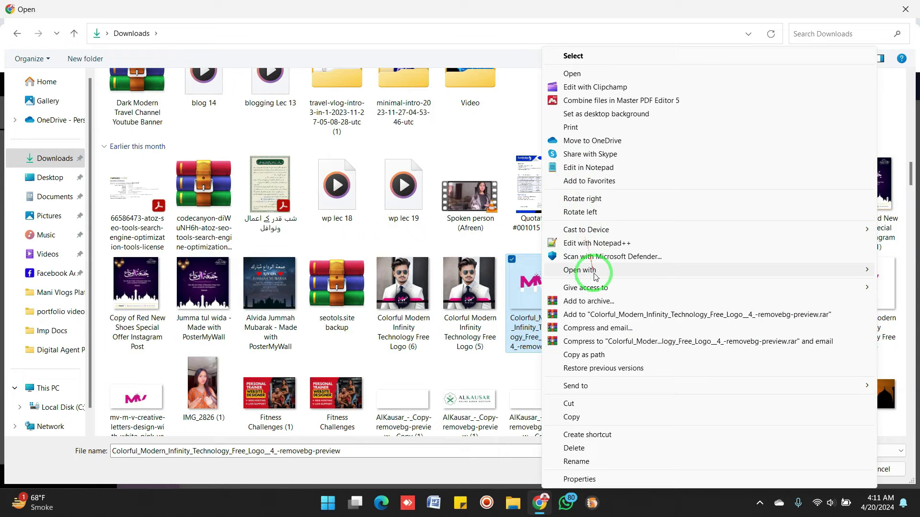
mouse_move(527, 271)
click(495, 272)
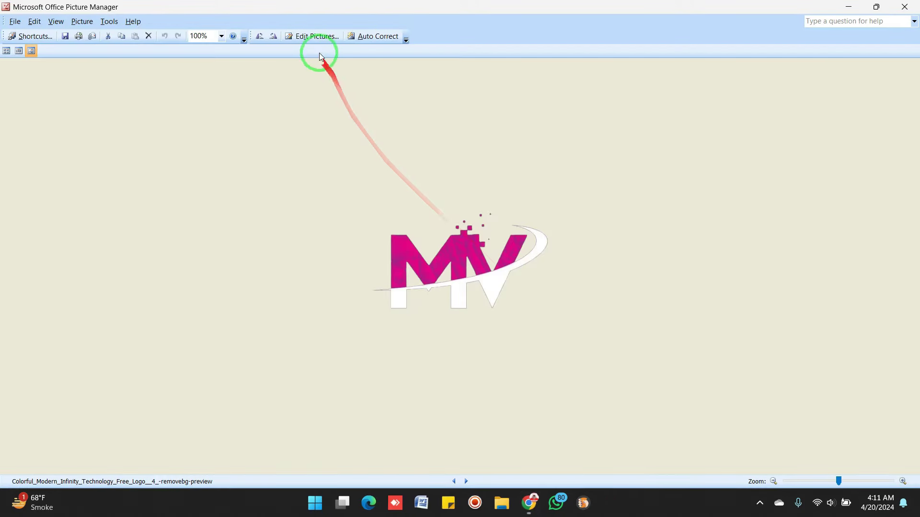
Crop the empty margins around the MV logo to about 402 x 233 pixels, then close the picture editor and save the change
click(308, 39)
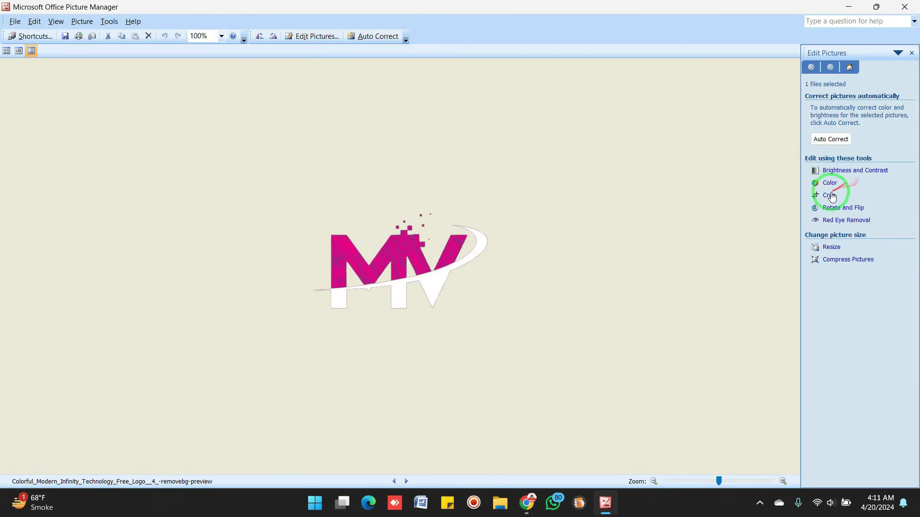
click(831, 193)
drag(401, 143, 410, 207)
drag(403, 387, 398, 321)
drag(518, 264, 503, 265)
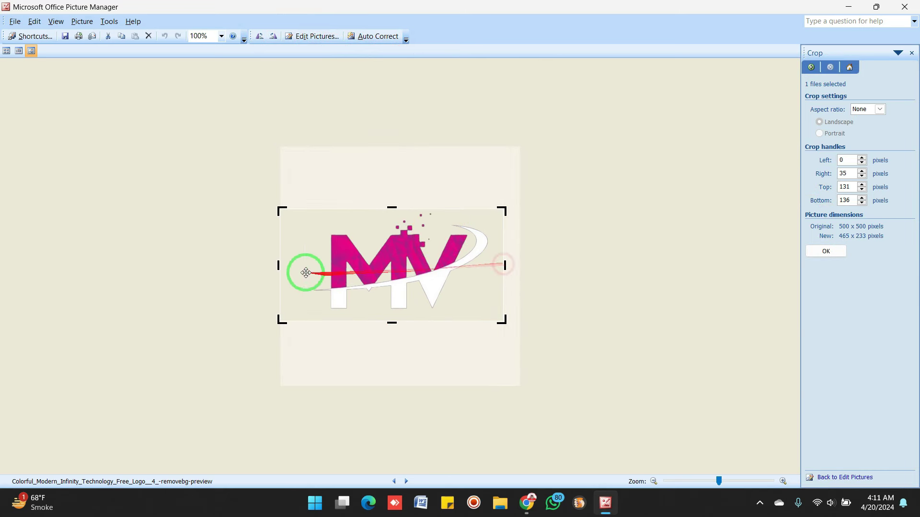
drag(280, 265, 311, 267)
click(842, 259)
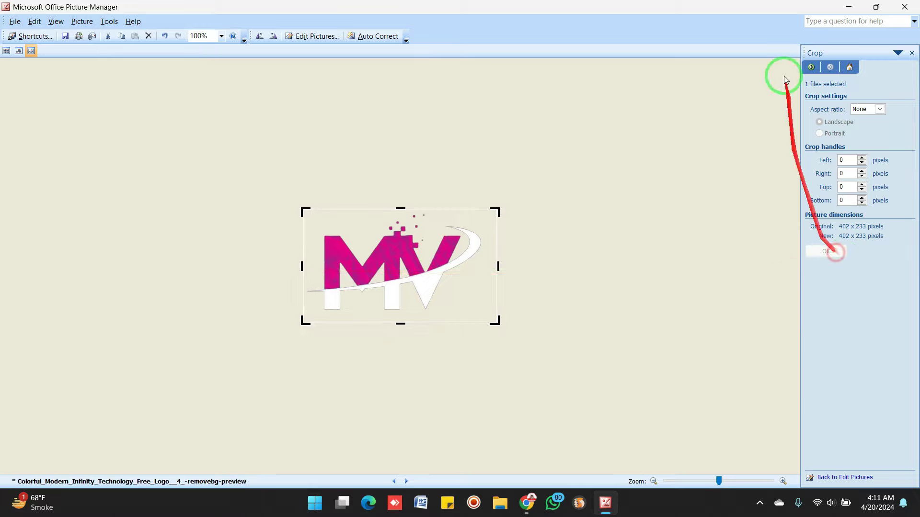
click(905, 7)
click(411, 281)
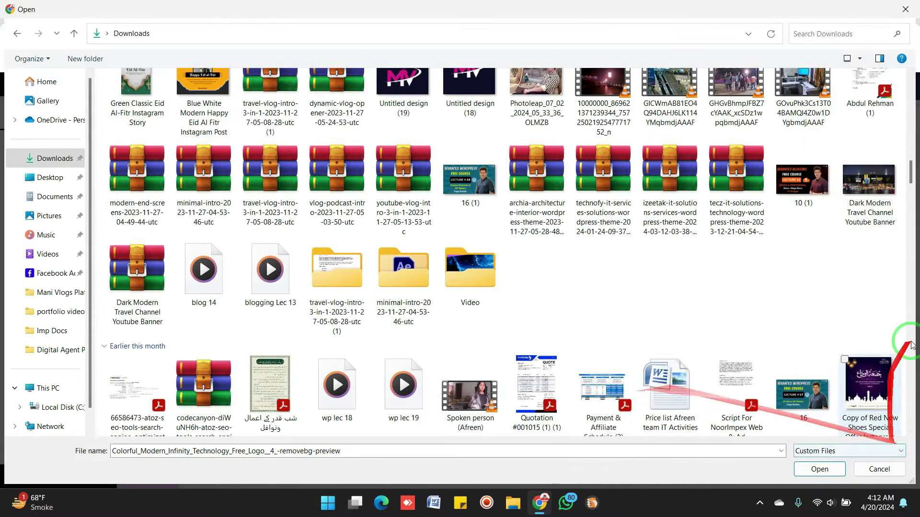
Upload the cropped MV logo from Downloads, use it as the header's image and dismiss the image optimizer suggestion
drag(909, 184, 883, 86)
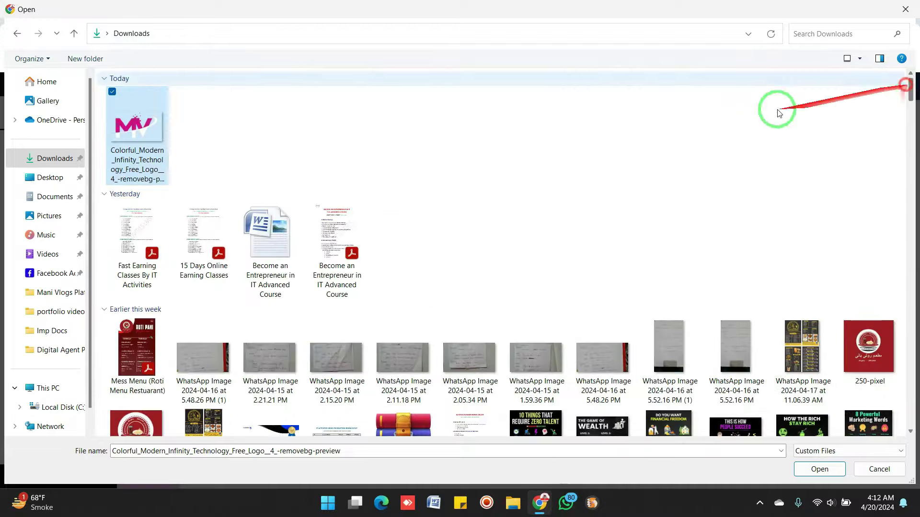
double_click(128, 119)
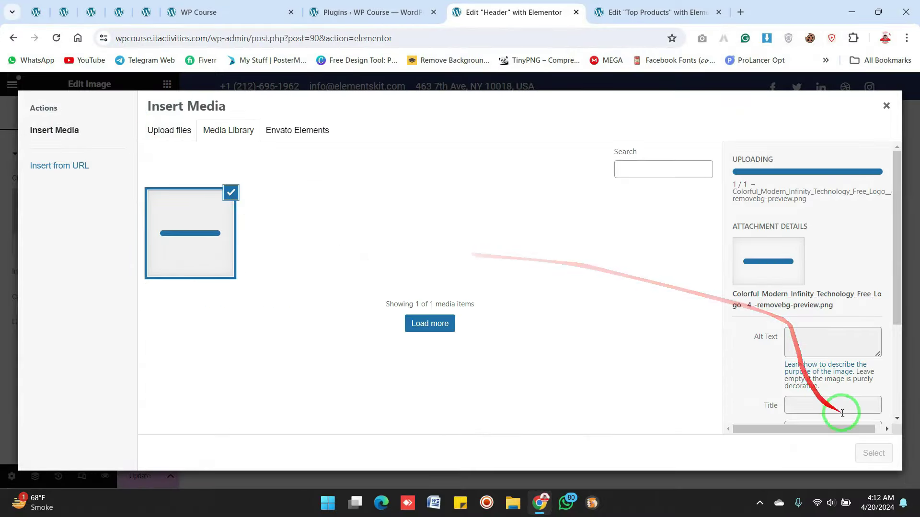
click(876, 453)
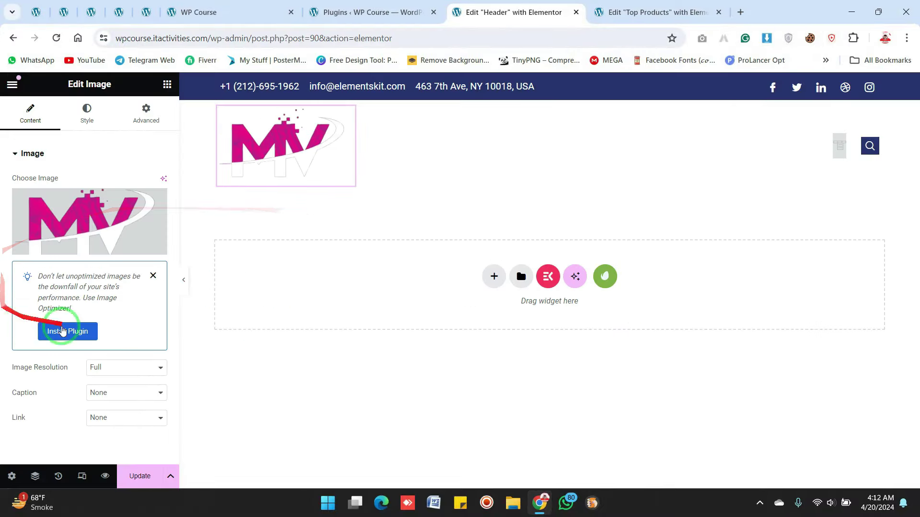
click(153, 280)
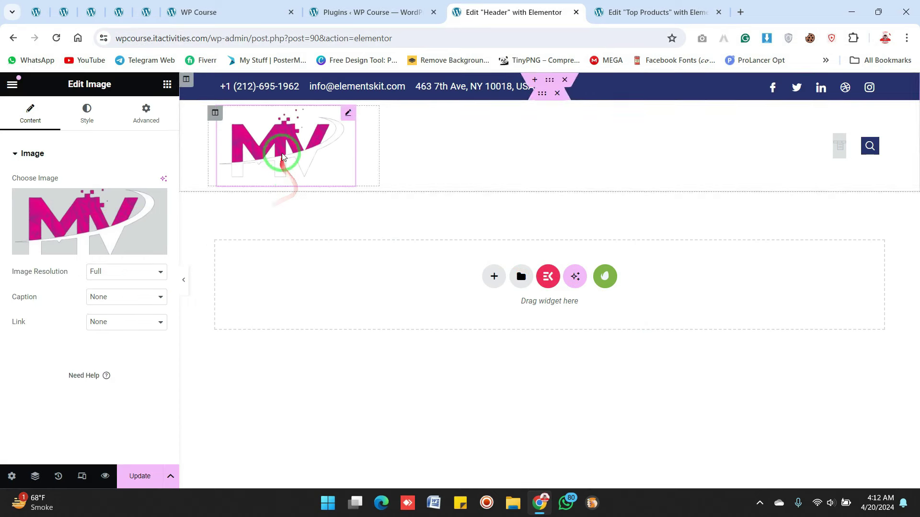
Set the header logo's width to 100 px and update the Header template
click(86, 117)
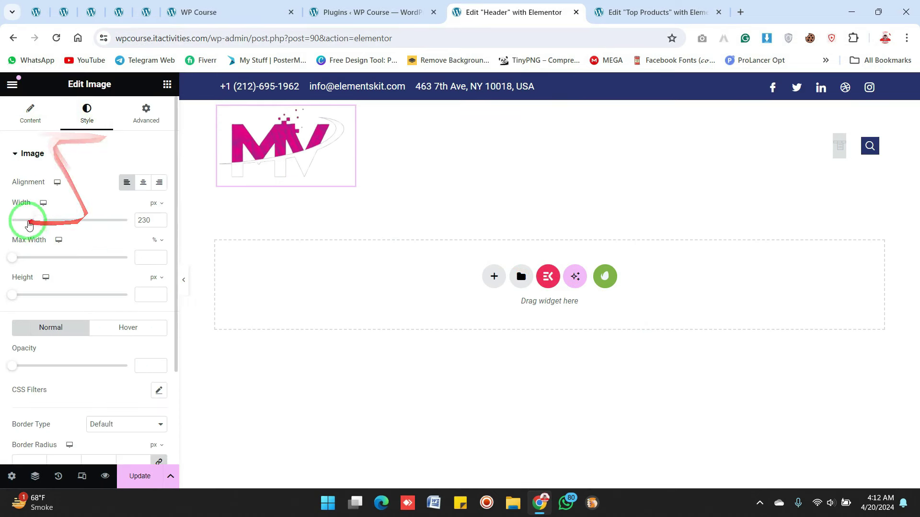
drag(40, 227, 25, 221)
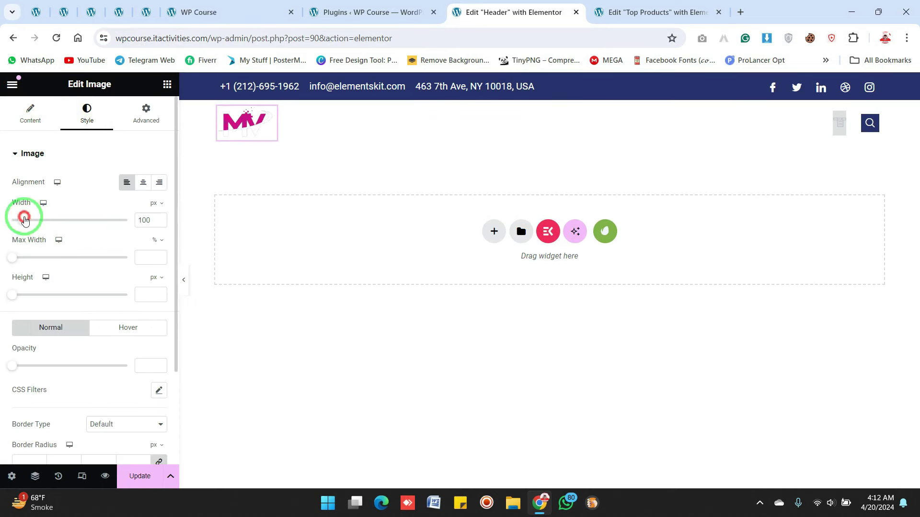
click(136, 476)
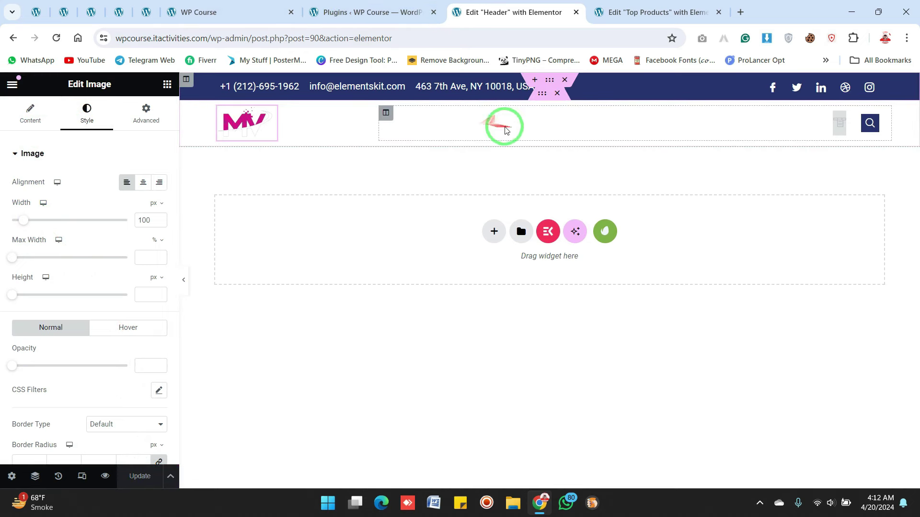
Create a navigation menu named Main Menu with Header as its display location
click(390, 13)
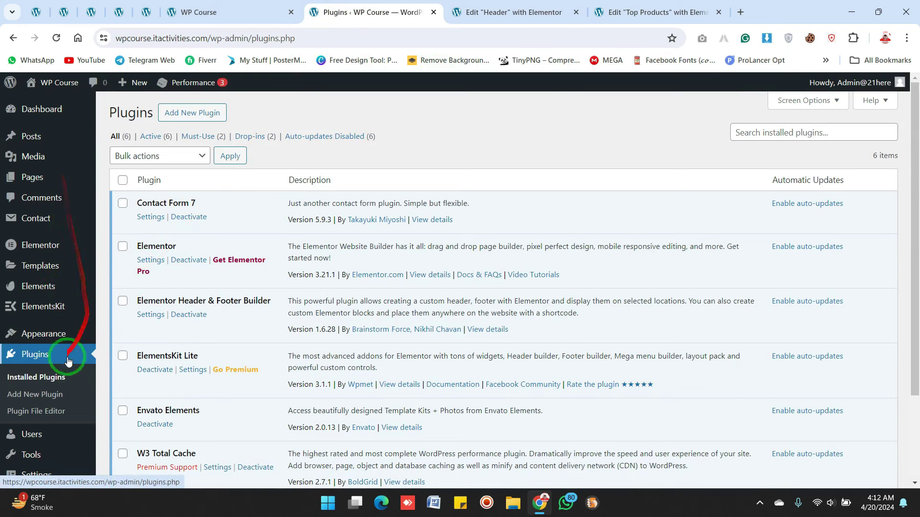
mouse_move(70, 344)
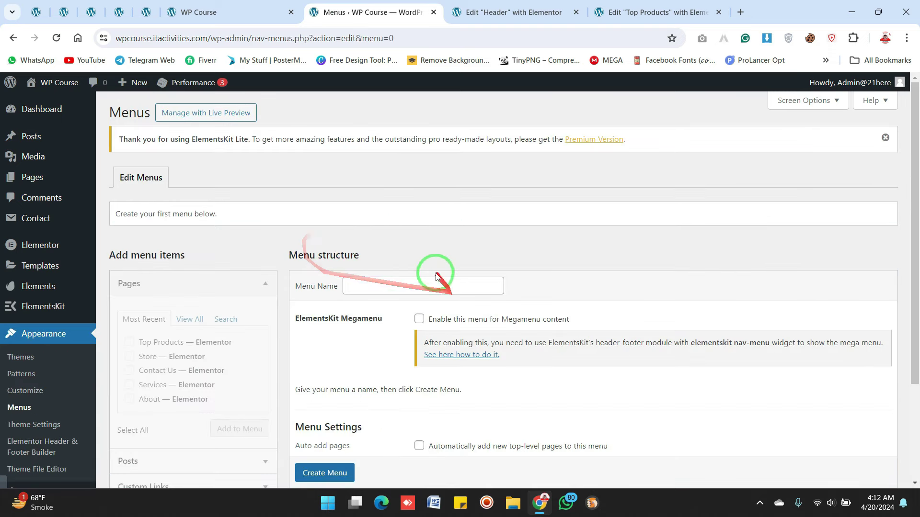
click(433, 284)
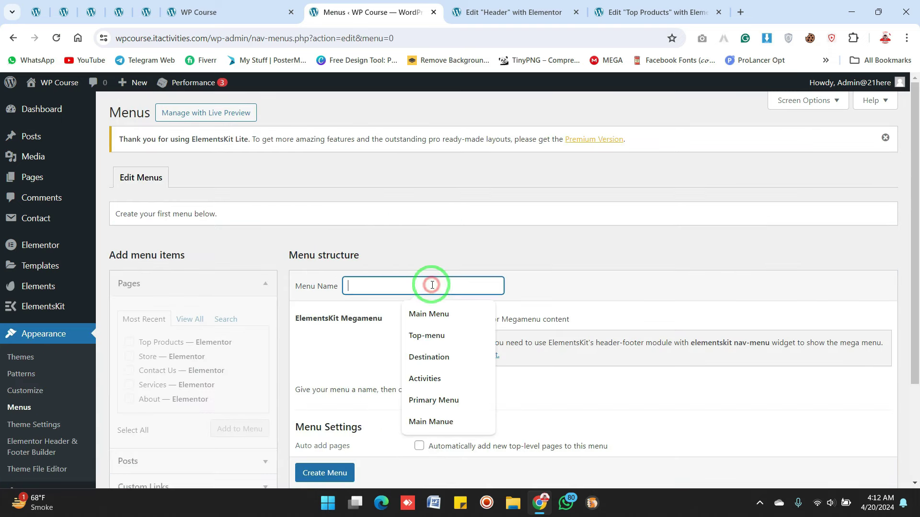
click(430, 317)
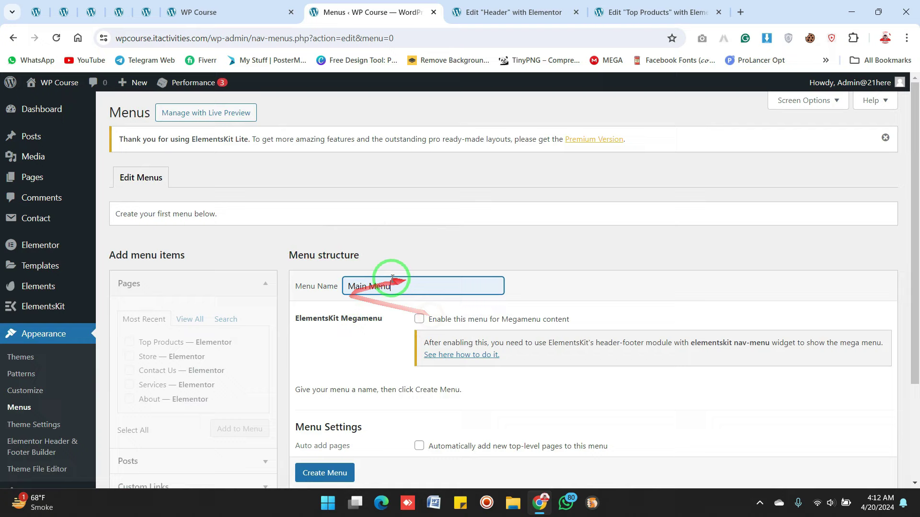
scroll(911, 267, down, 2)
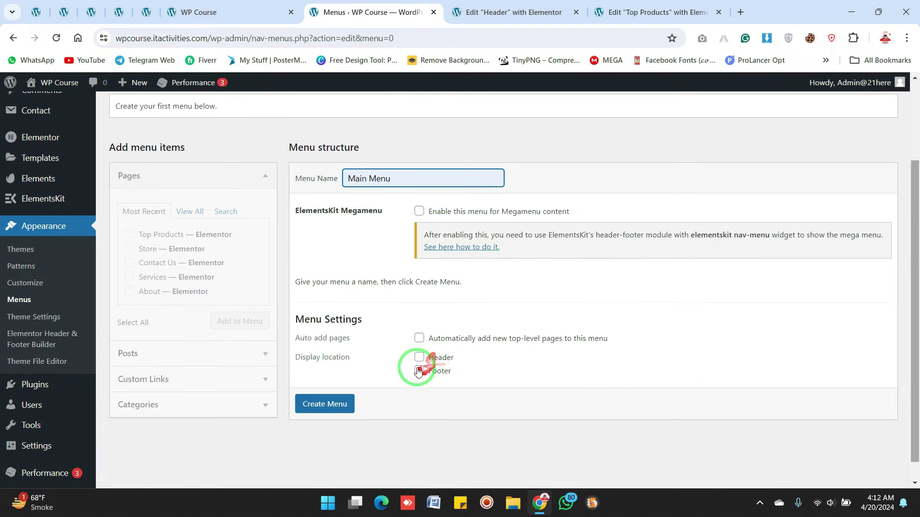
click(420, 358)
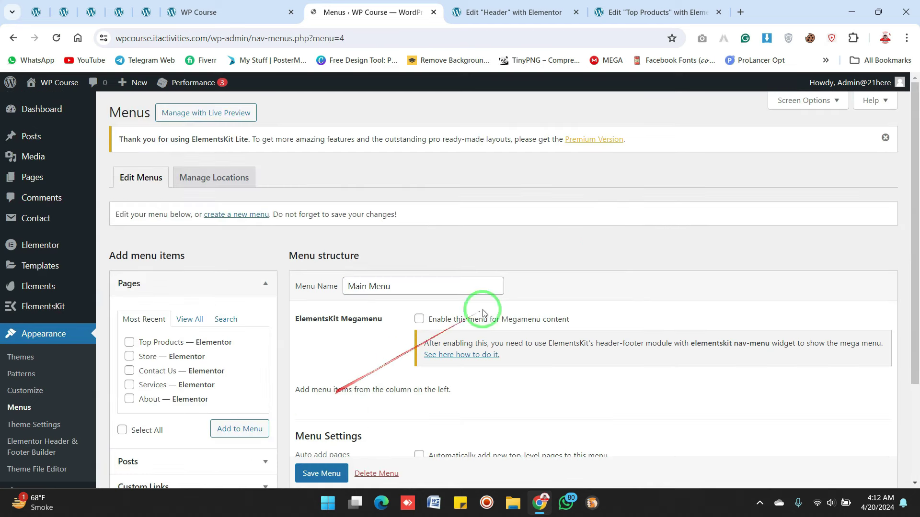
Add all existing pages, from Home to Top Products, to Main Menu
drag(913, 164, 916, 209)
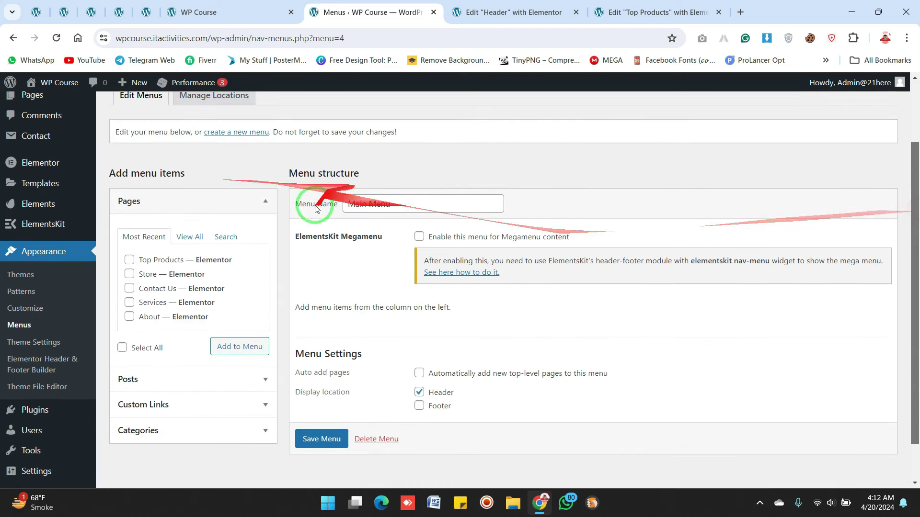
click(188, 237)
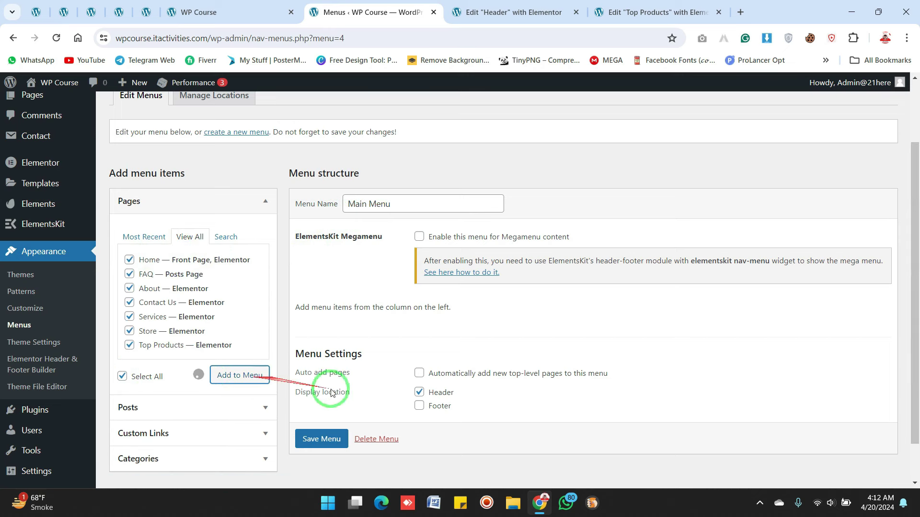
scroll(901, 297, down, 4)
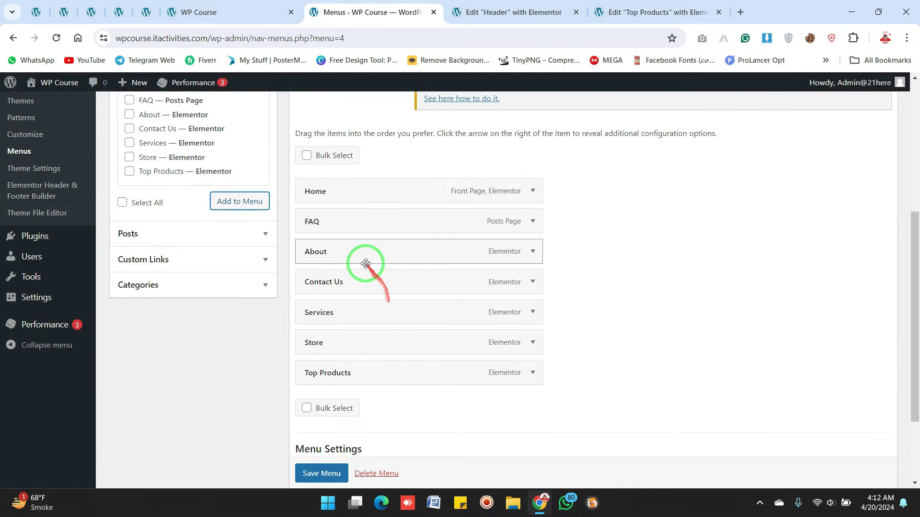
Reorder the menu items as Home, About, Services, Store, Top Products, FAQ, Contact Us and save the menu
drag(361, 259, 364, 218)
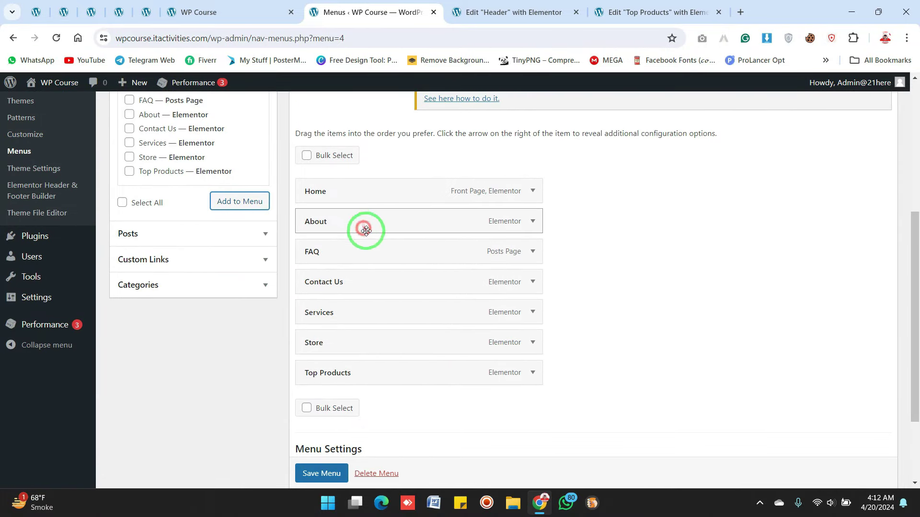
drag(367, 311, 376, 261)
drag(382, 344, 384, 283)
drag(379, 381, 388, 316)
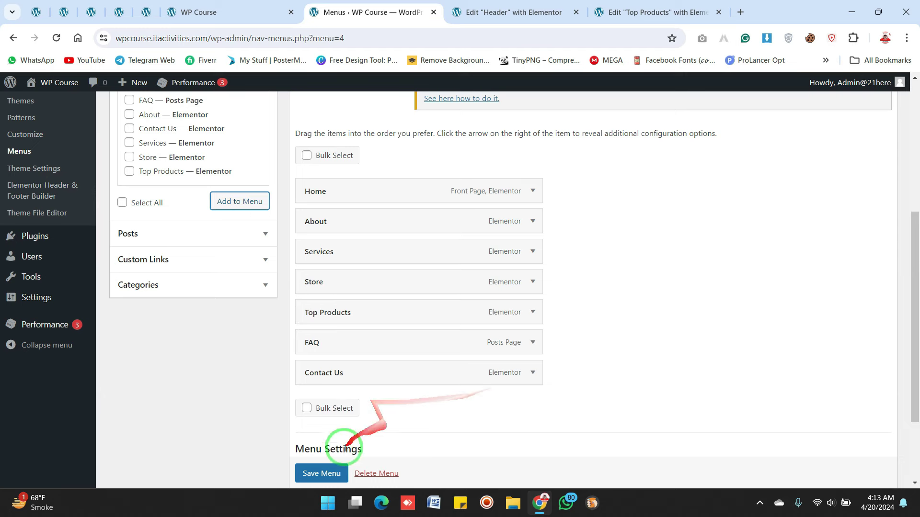
click(321, 474)
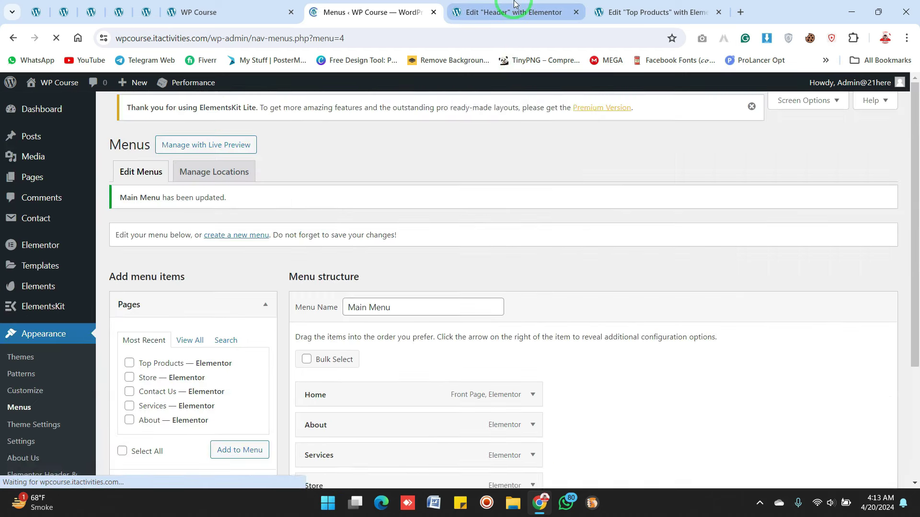
Reload the Header template editor, assign Main Menu to the ElementsKit Nav Menu widget and preview the header at full width
click(514, 4)
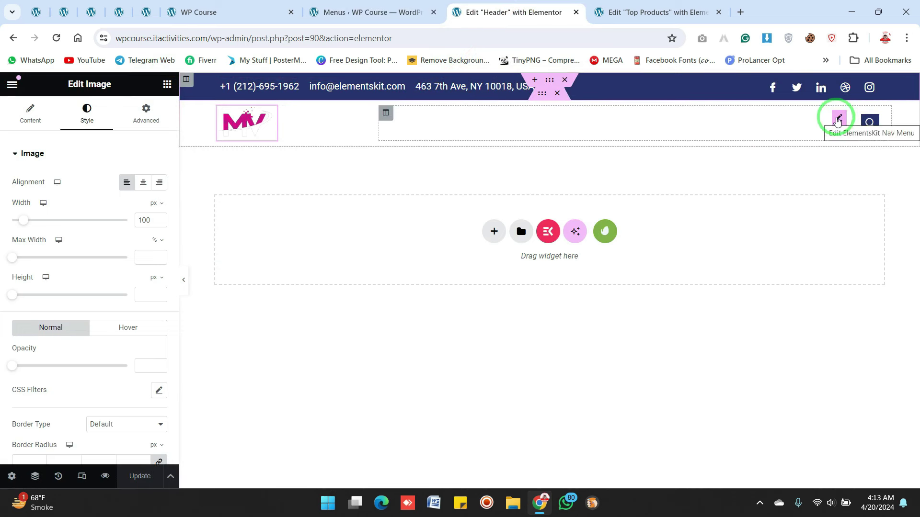
click(837, 120)
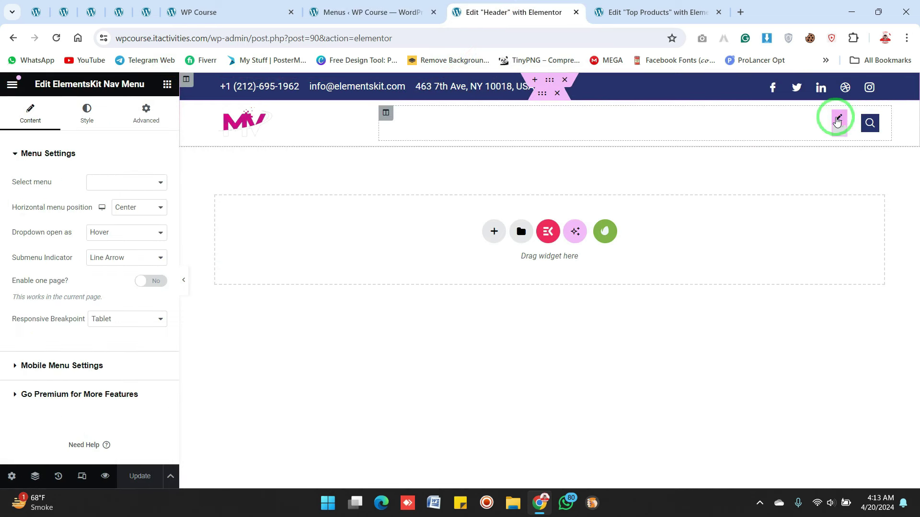
click(56, 38)
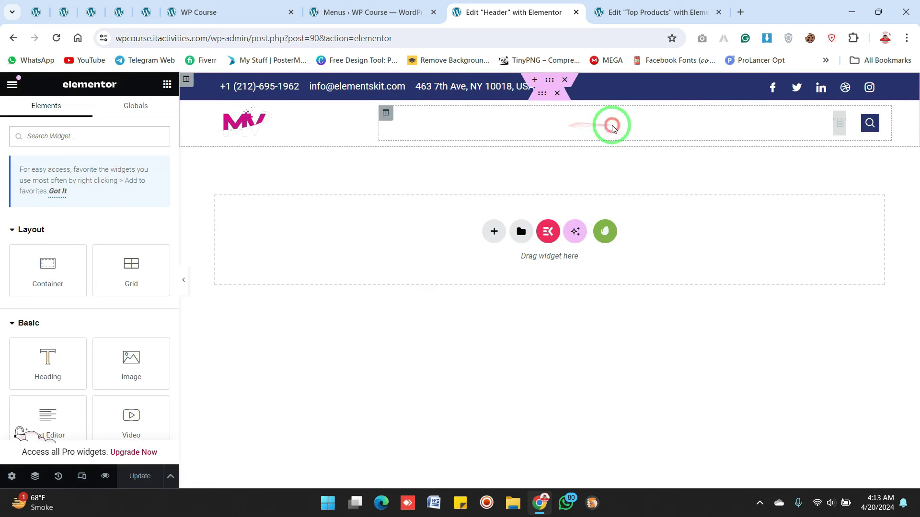
click(837, 123)
click(159, 184)
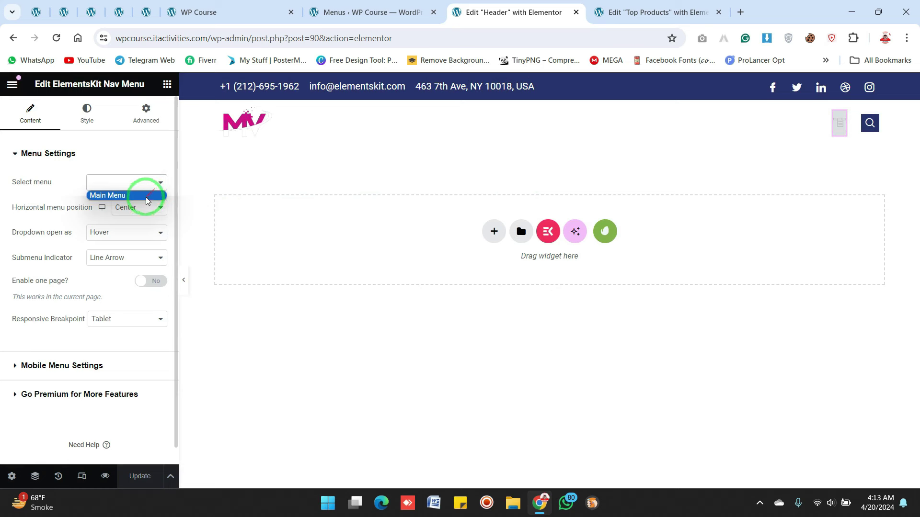
click(146, 196)
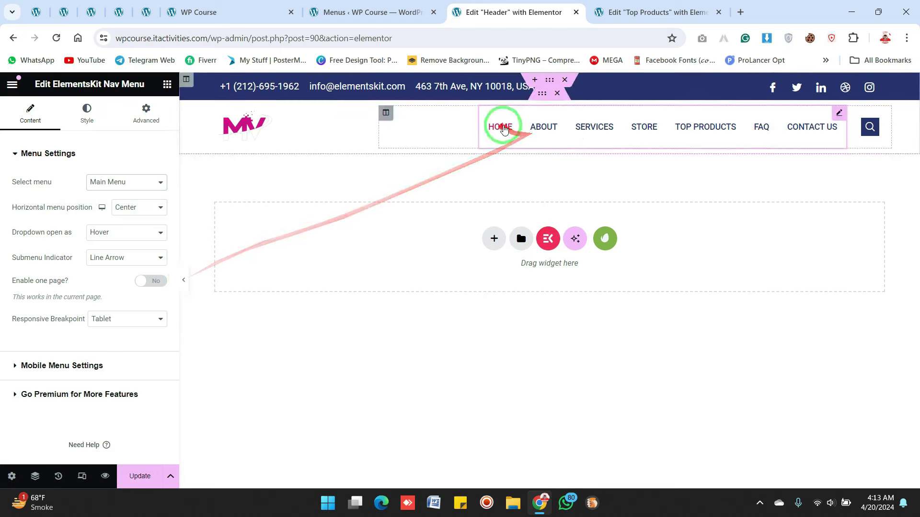
click(185, 280)
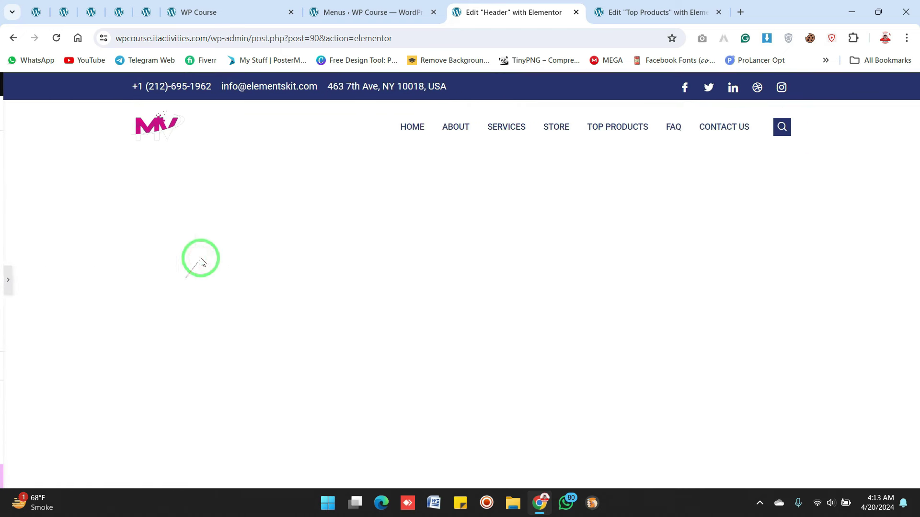
click(4, 280)
Set the content width of the header's blue contact bar inner section to Full Width
click(550, 80)
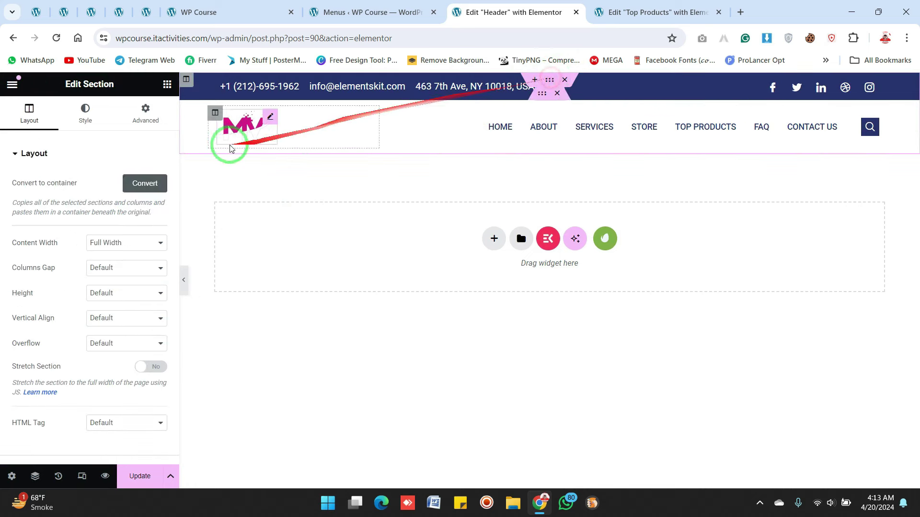
right_click(421, 82)
click(427, 87)
click(115, 243)
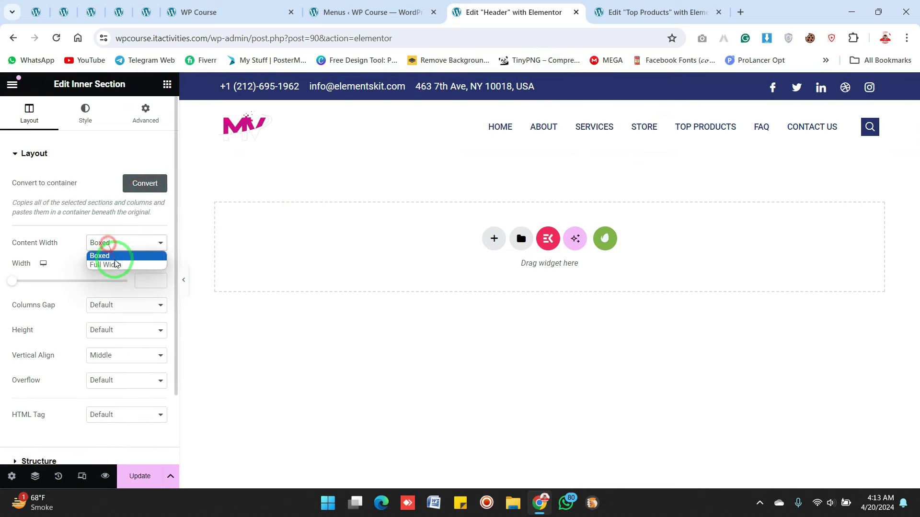
click(117, 262)
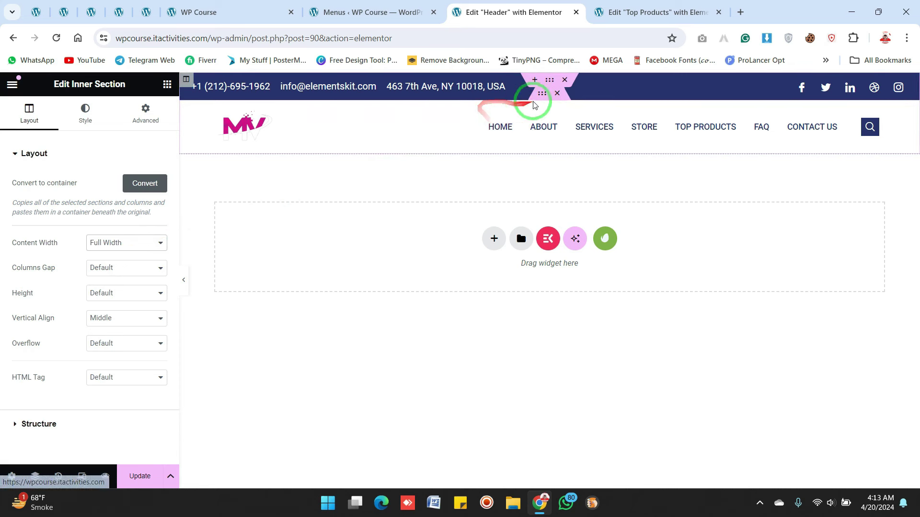
Keep the logo and menu inner section boxed, set its width to 1600 and preview the header at full width
click(543, 96)
click(131, 242)
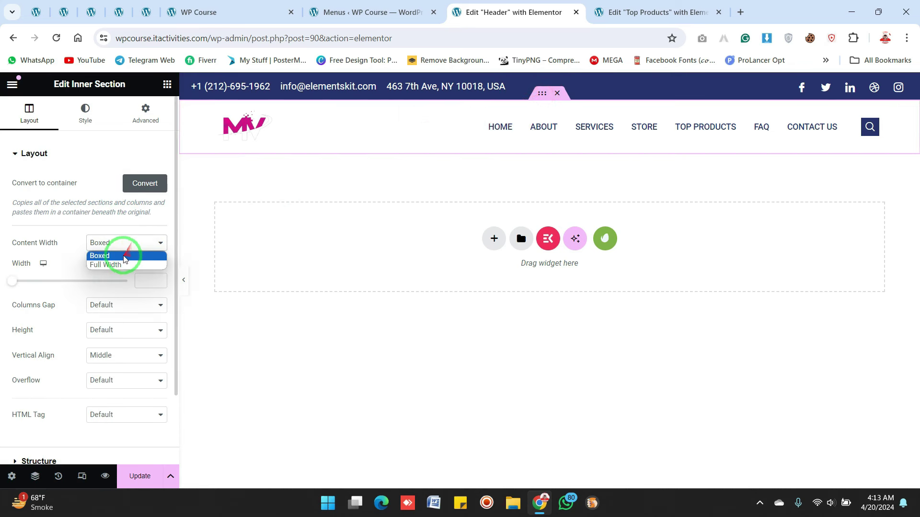
drag(18, 284, 121, 283)
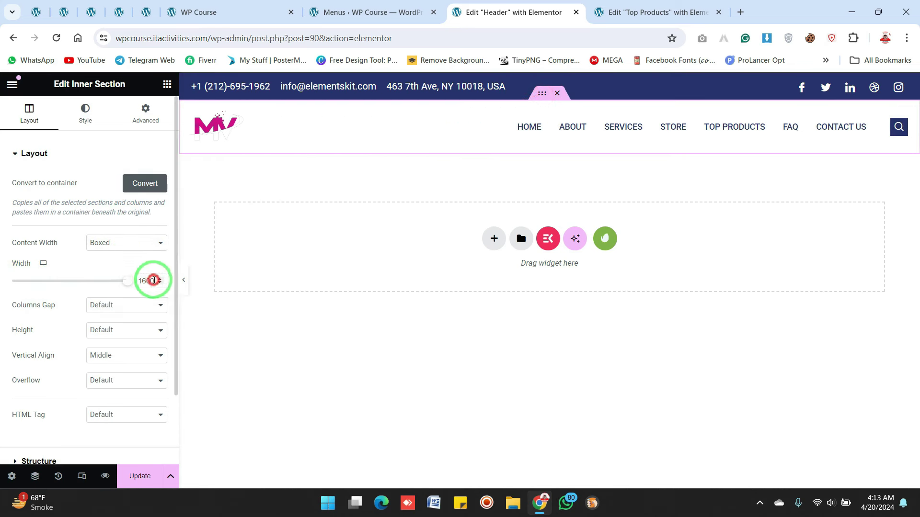
click(184, 285)
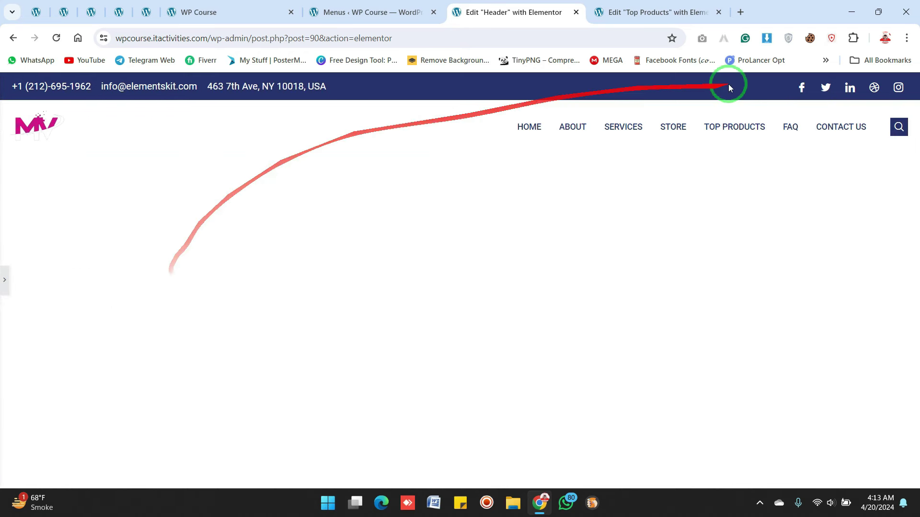
click(5, 280)
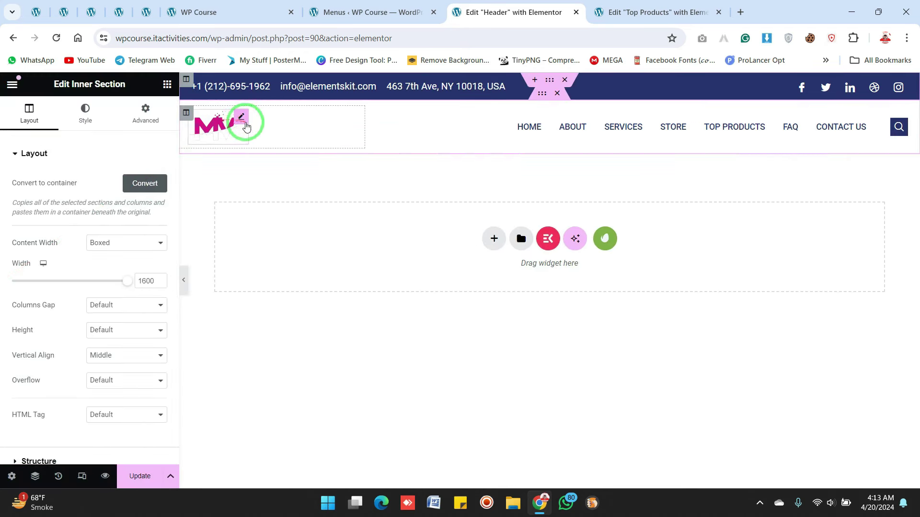
Open the image selection for the header logo and browse the media library for another logo
click(242, 124)
click(131, 198)
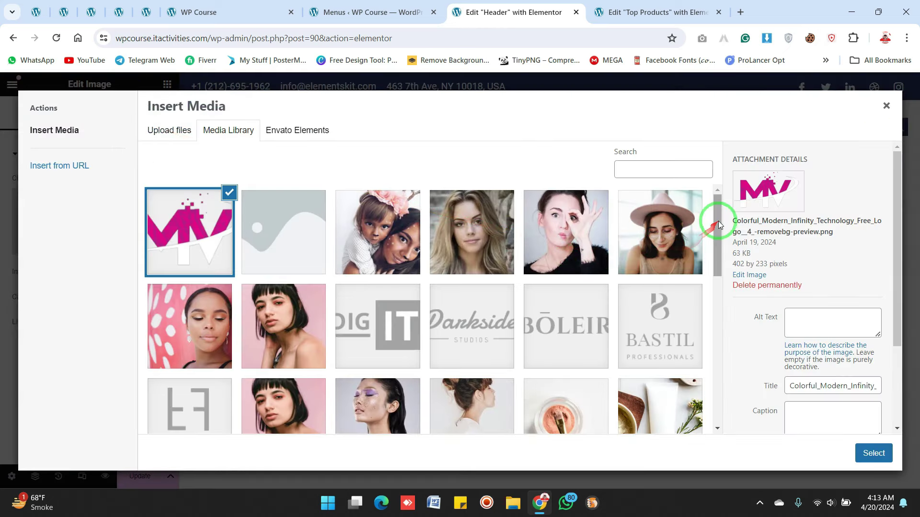
drag(718, 224, 719, 367)
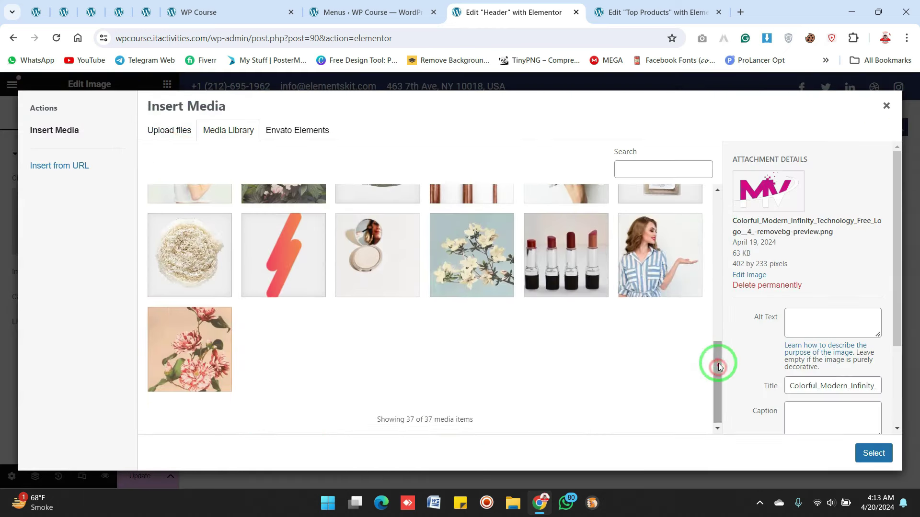
click(314, 283)
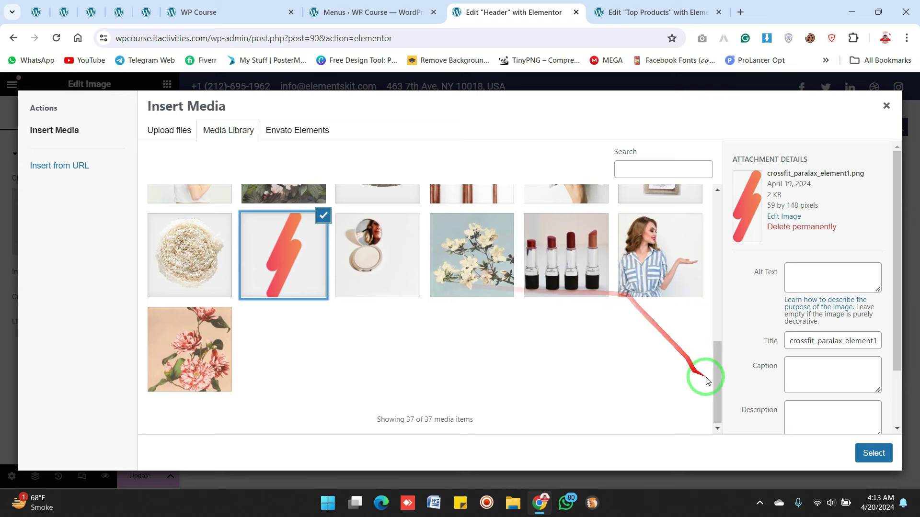
drag(721, 382, 713, 212)
Upload Invent Solution logo.png from Downloads, use it as the header's logo image and preview the header
click(163, 129)
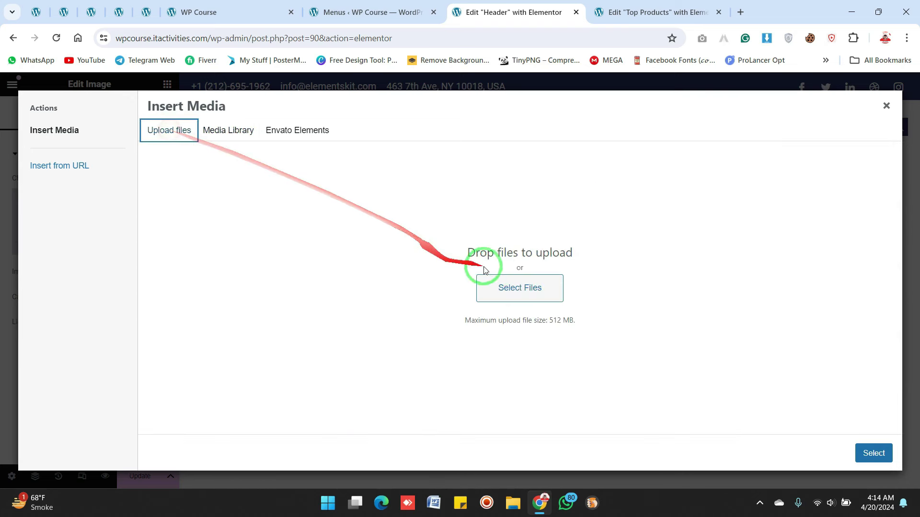
click(509, 280)
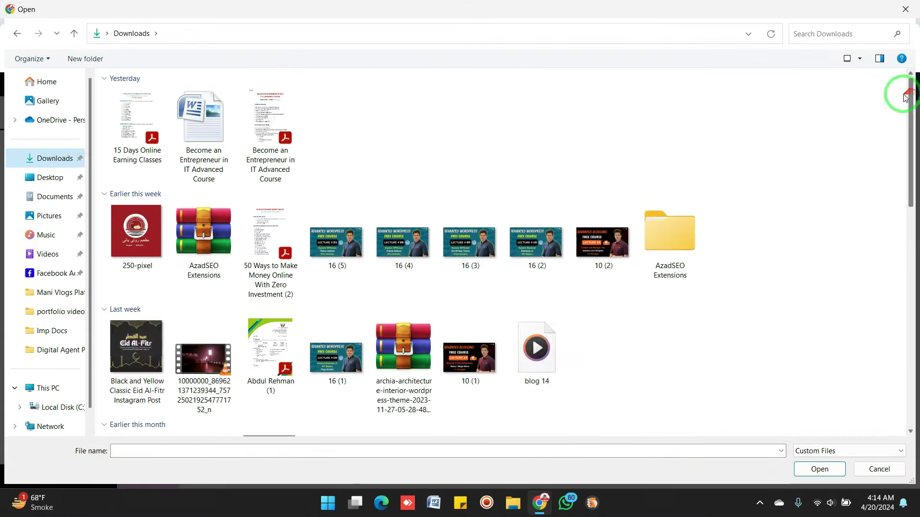
drag(912, 96, 911, 345)
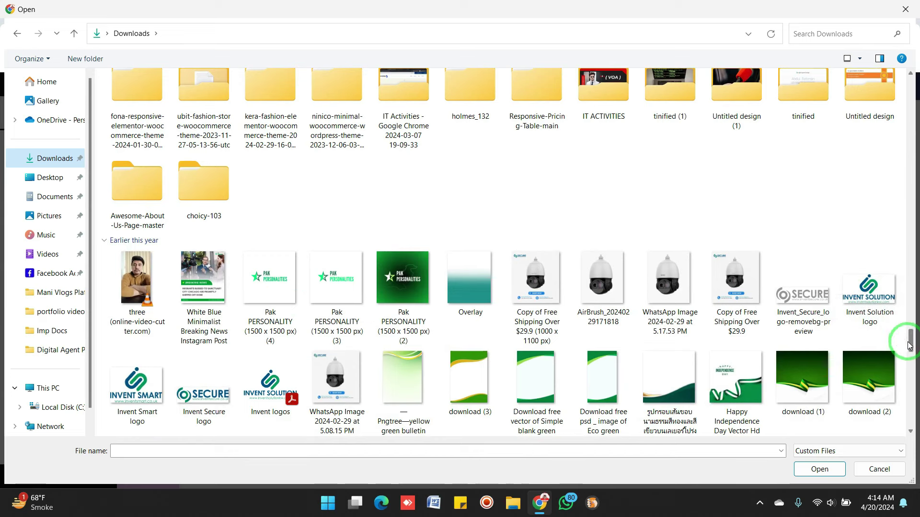
mouse_move(909, 345)
mouse_down()
mouse_move(912, 362)
mouse_move(916, 353)
mouse_up()
double_click(876, 119)
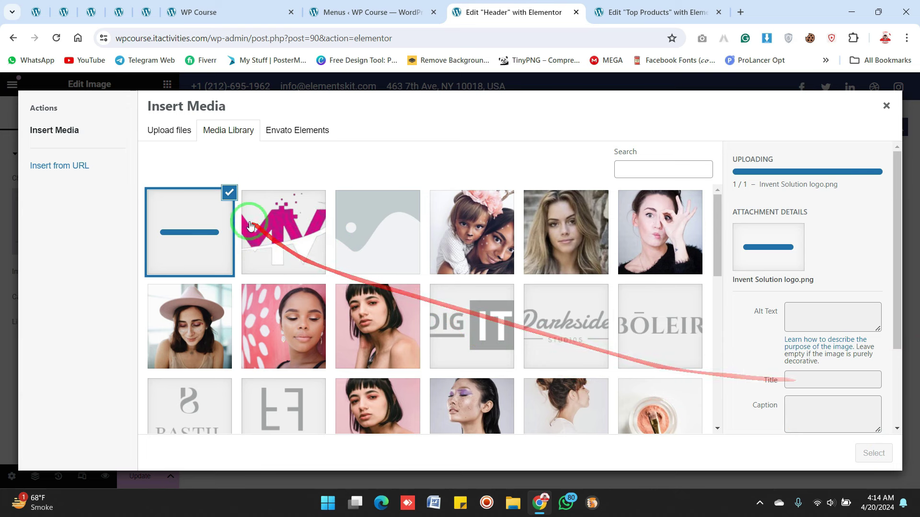
click(289, 234)
click(223, 236)
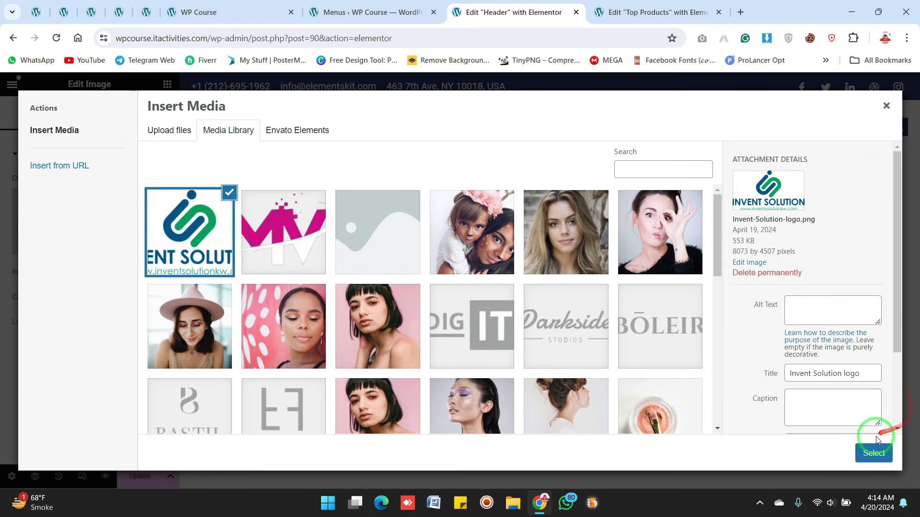
click(873, 453)
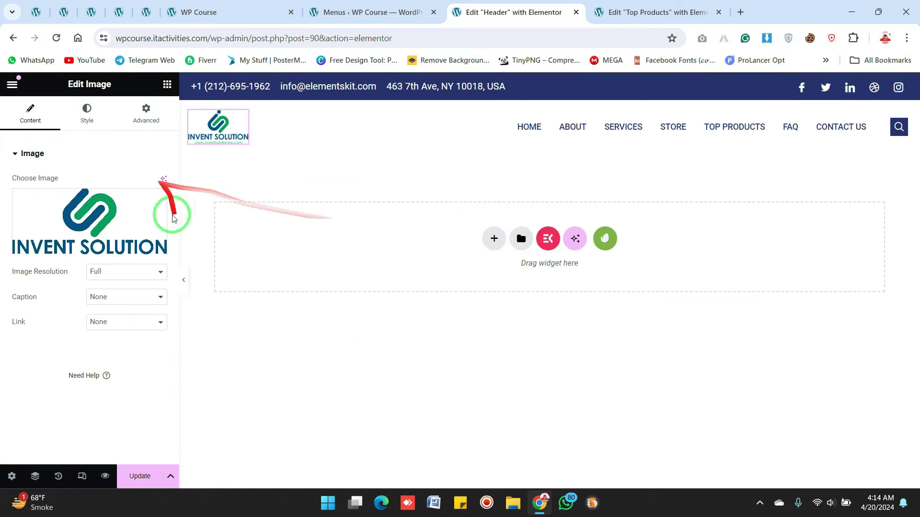
click(187, 281)
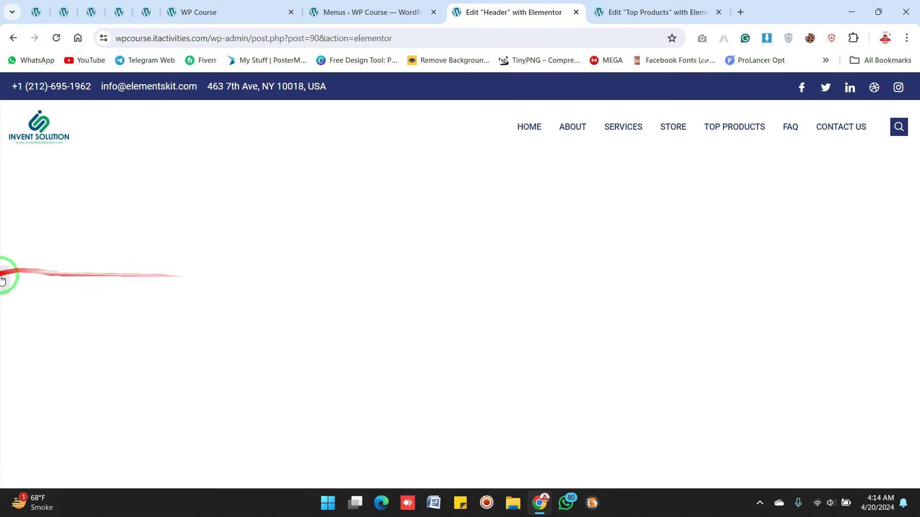
click(2, 280)
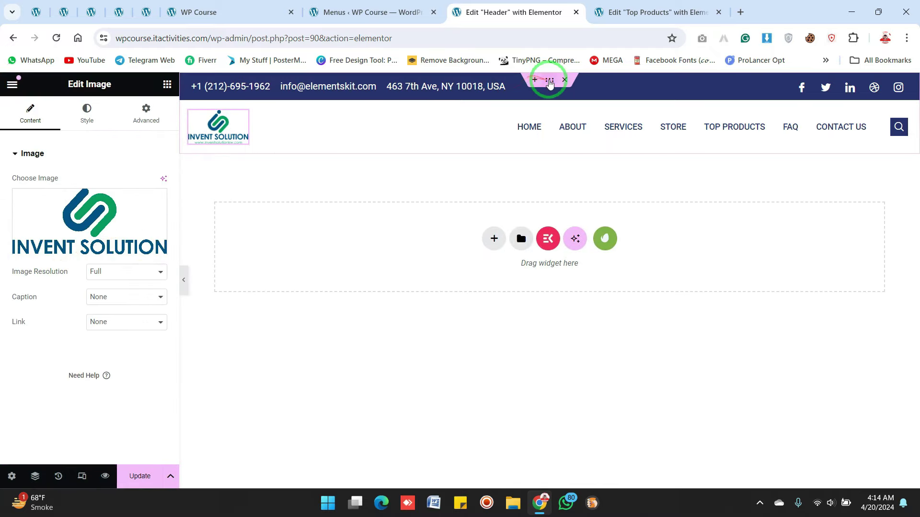
click(550, 83)
click(86, 114)
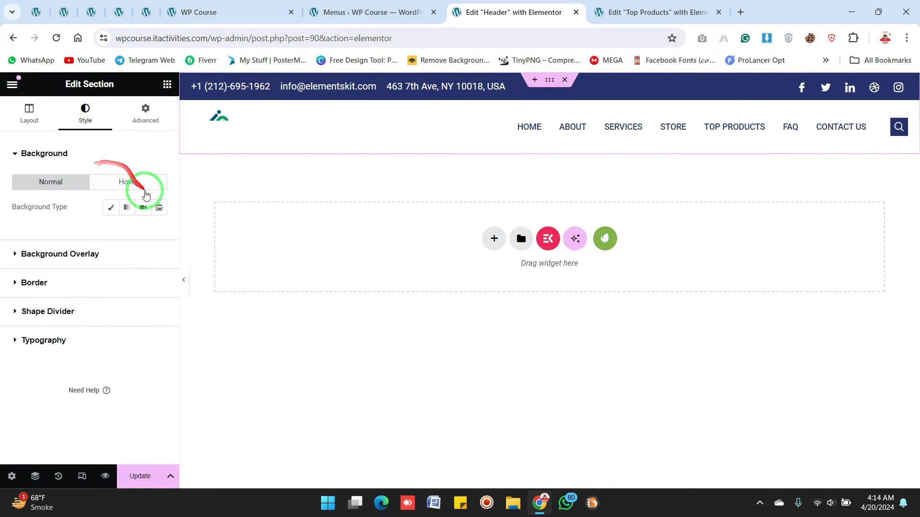
click(110, 208)
click(160, 233)
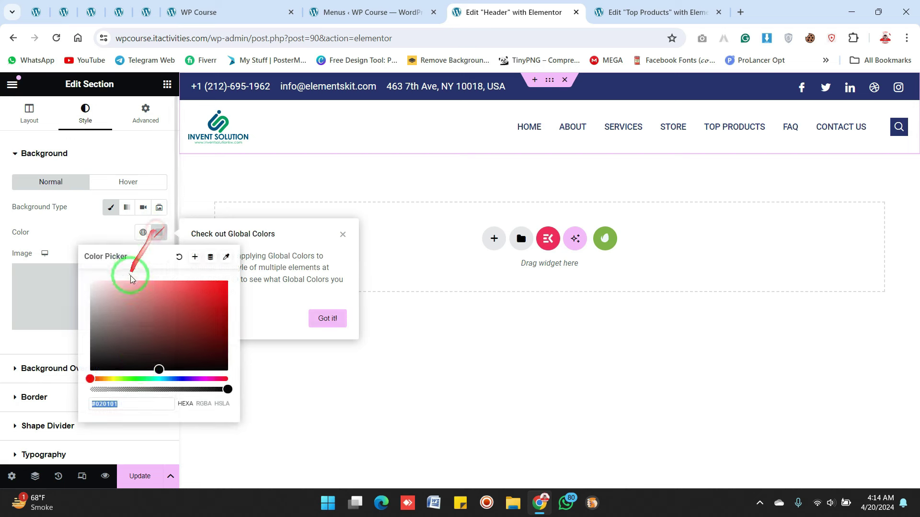
drag(143, 377, 140, 380)
drag(168, 334, 221, 274)
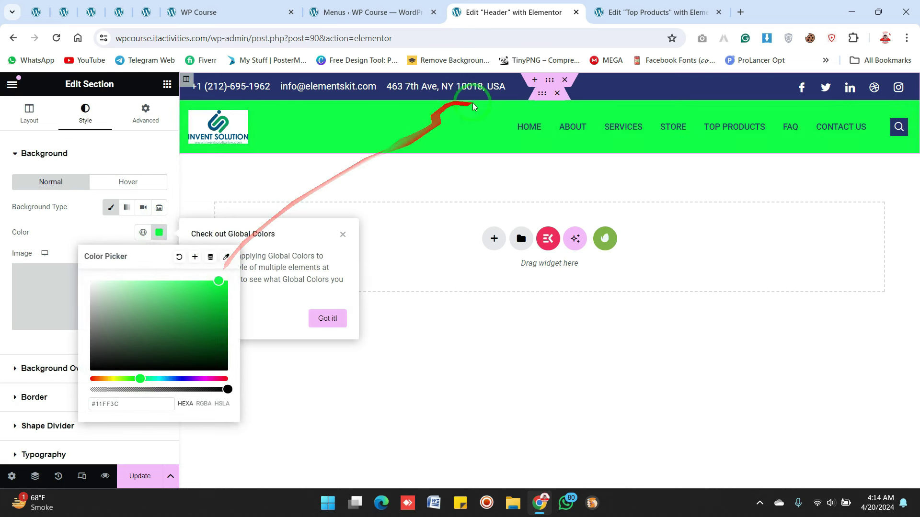
click(111, 208)
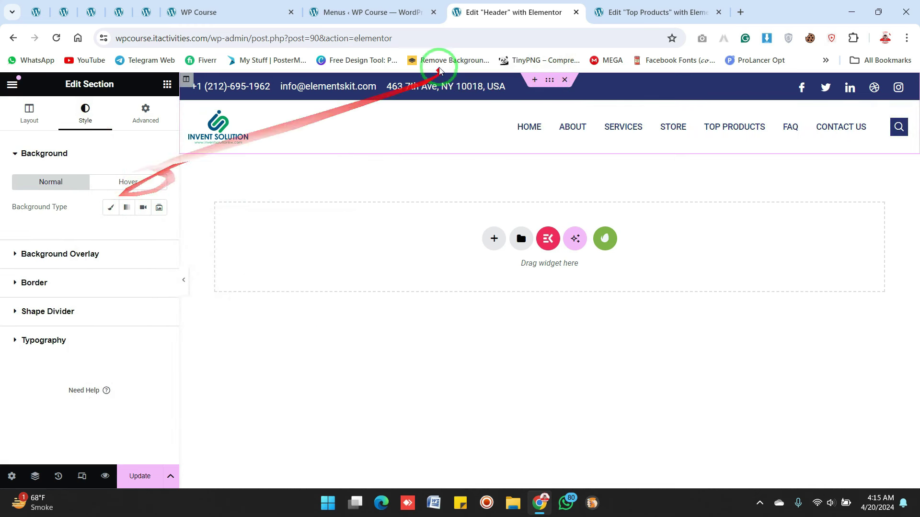
Set the background colour of the header's blue contact bar inner section to green #1C8B02
right_click(404, 85)
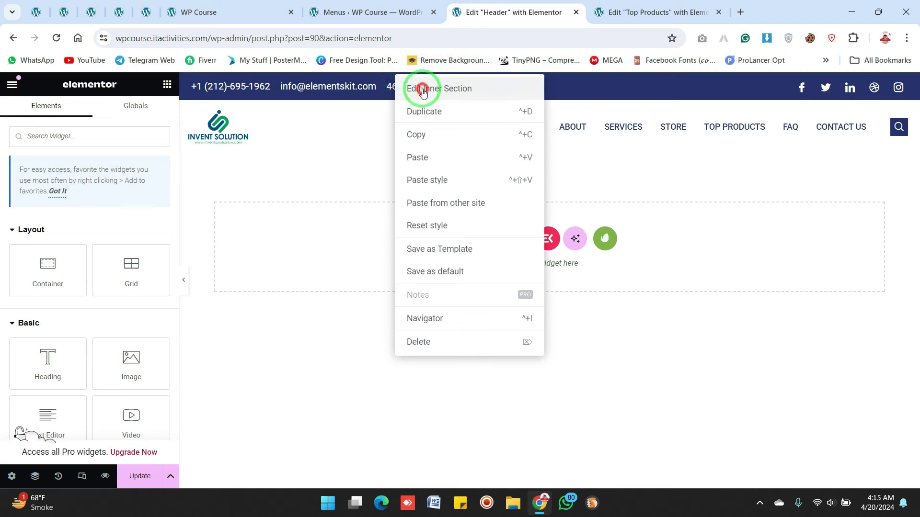
click(422, 92)
click(87, 125)
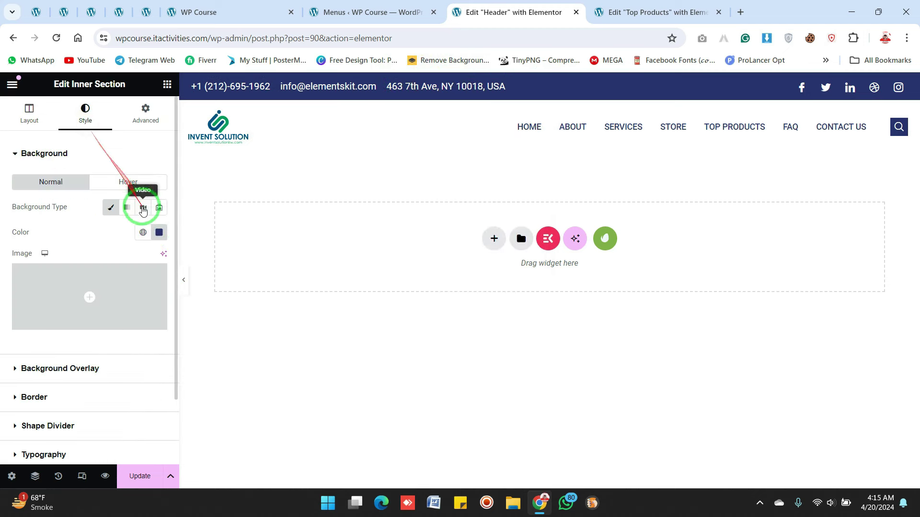
click(158, 233)
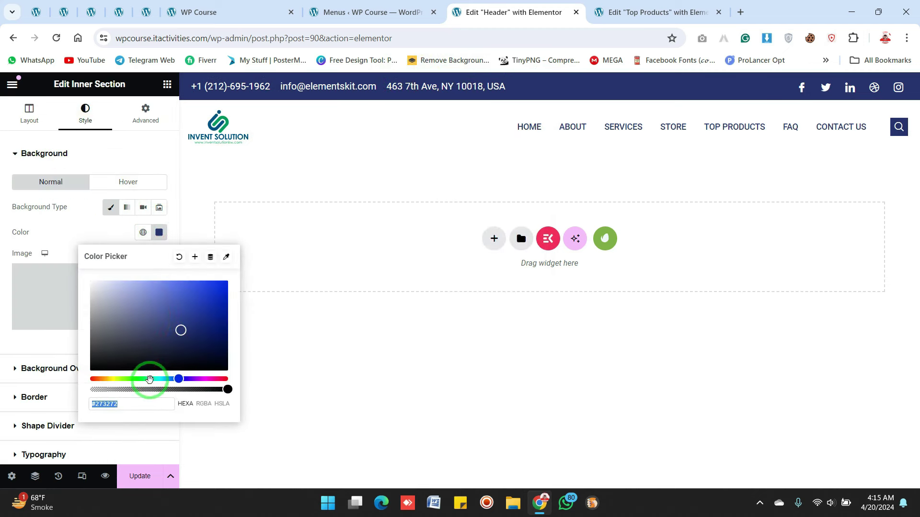
drag(150, 379, 131, 379)
drag(245, 318, 223, 326)
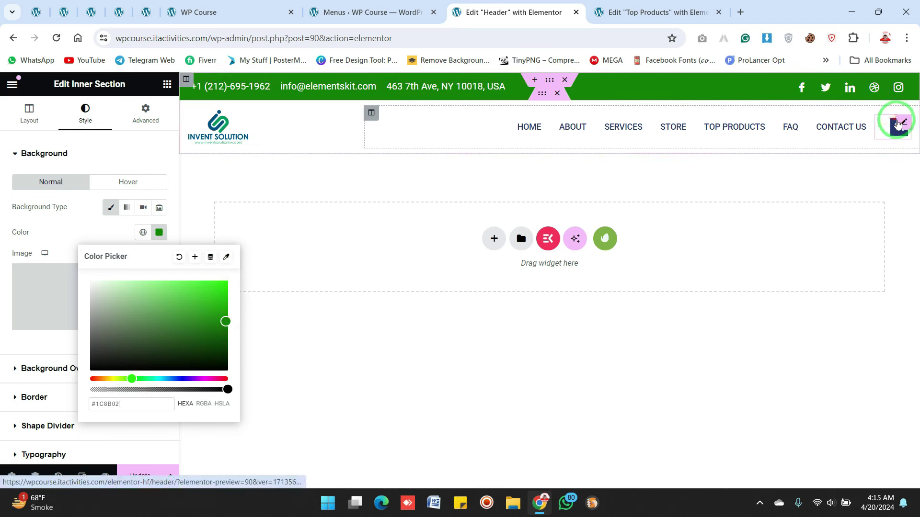
Change the header search button's background colour to bright green and preview the header at full width
click(899, 123)
click(86, 114)
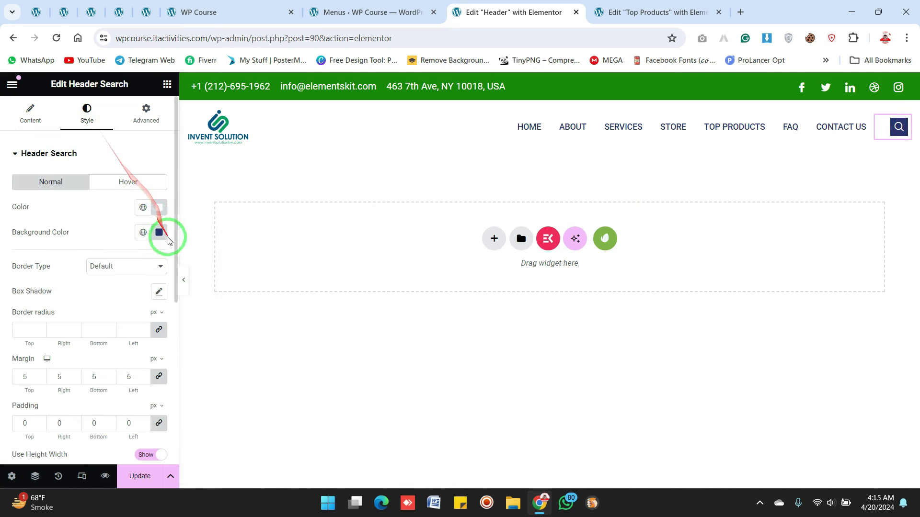
click(159, 233)
drag(174, 379, 148, 378)
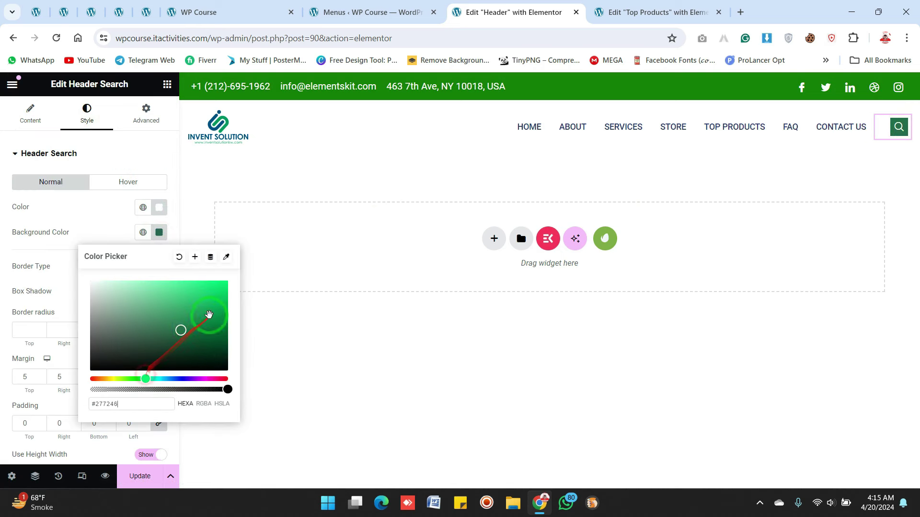
click(189, 246)
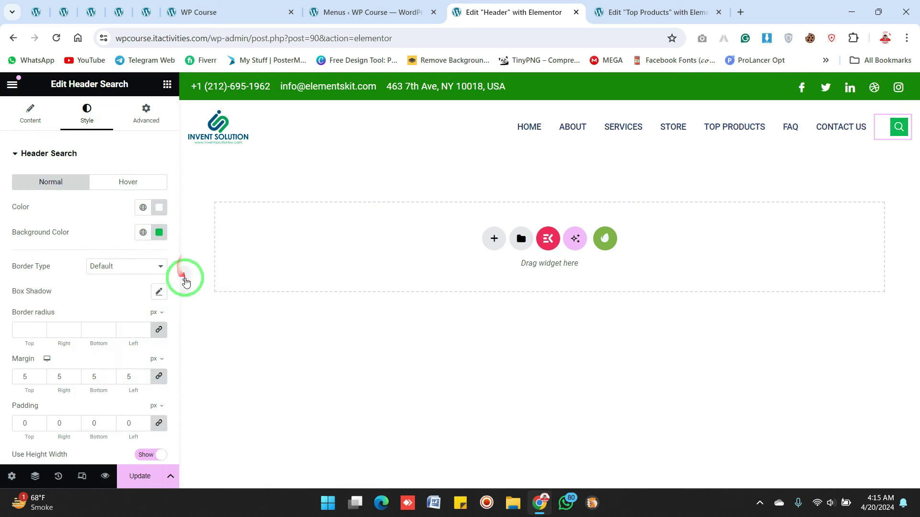
click(184, 275)
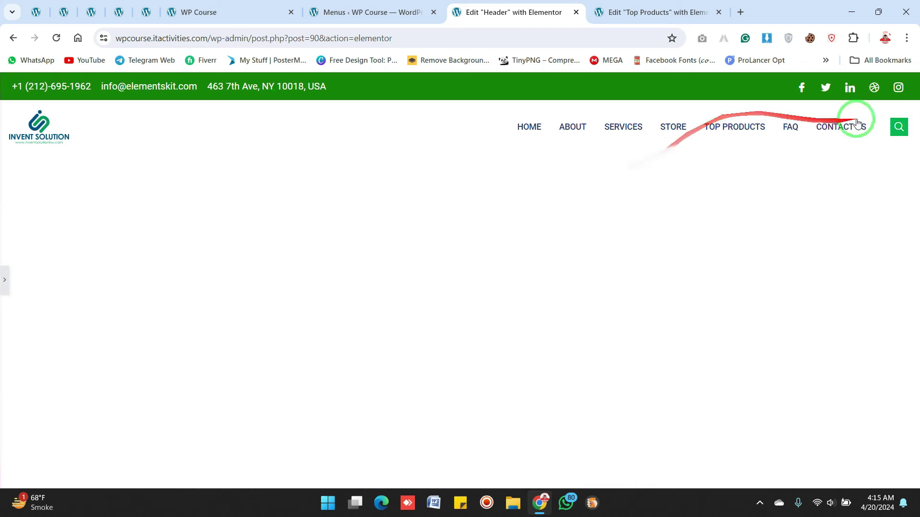
Open the contact bar's icon list and examine the text fields of its phone number and email items
click(4, 279)
click(458, 88)
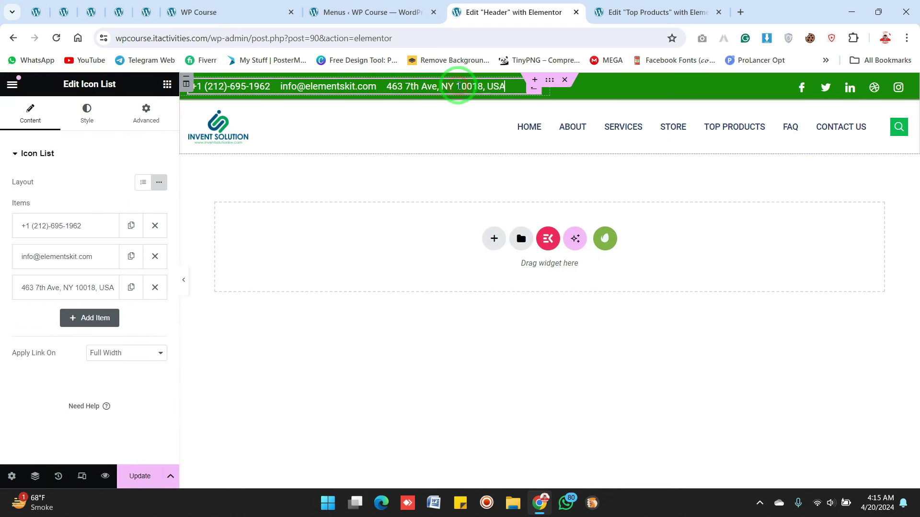
click(74, 226)
drag(57, 269, 48, 269)
click(91, 226)
click(95, 259)
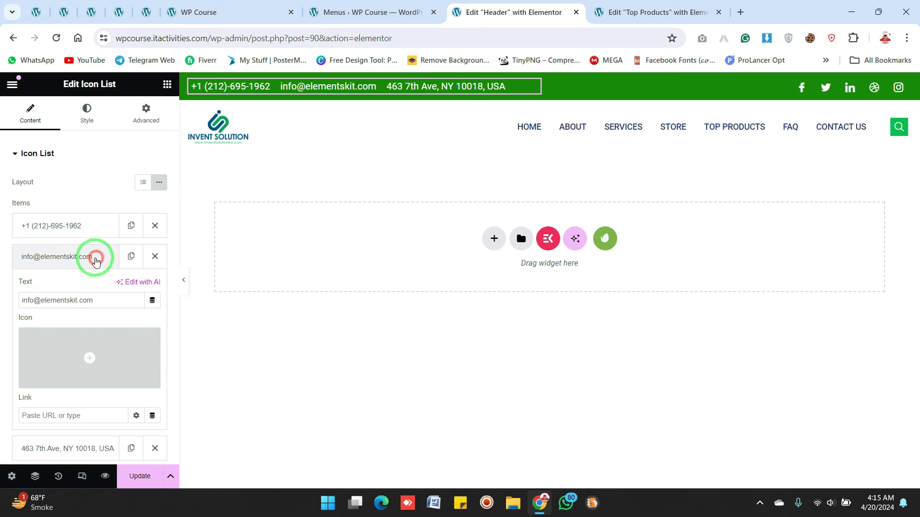
drag(98, 301, 77, 301)
click(86, 253)
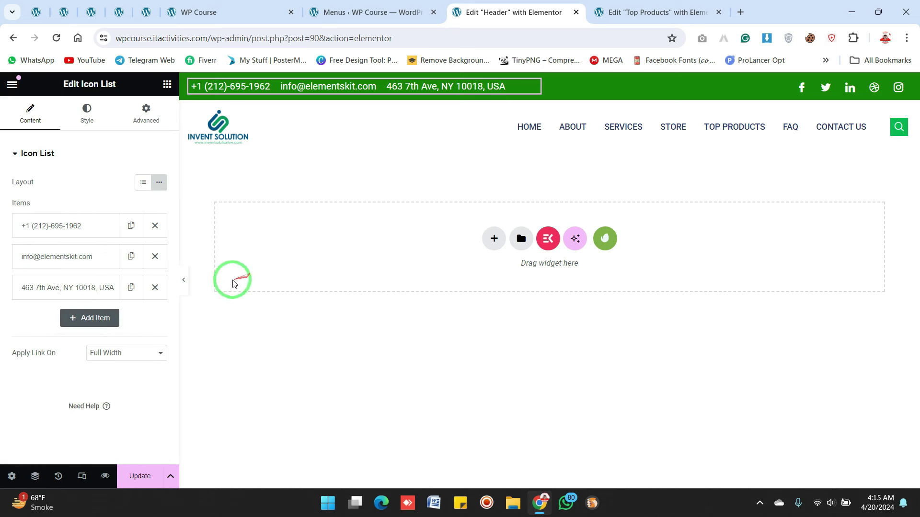
Preview and update the header, then load the site's home page without wp-admin/plugins/ in the address and look through it
click(187, 280)
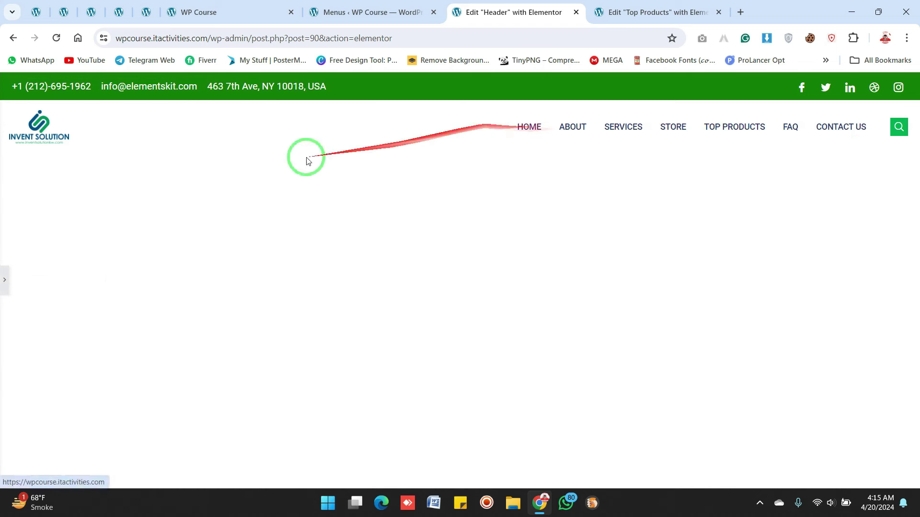
click(2, 283)
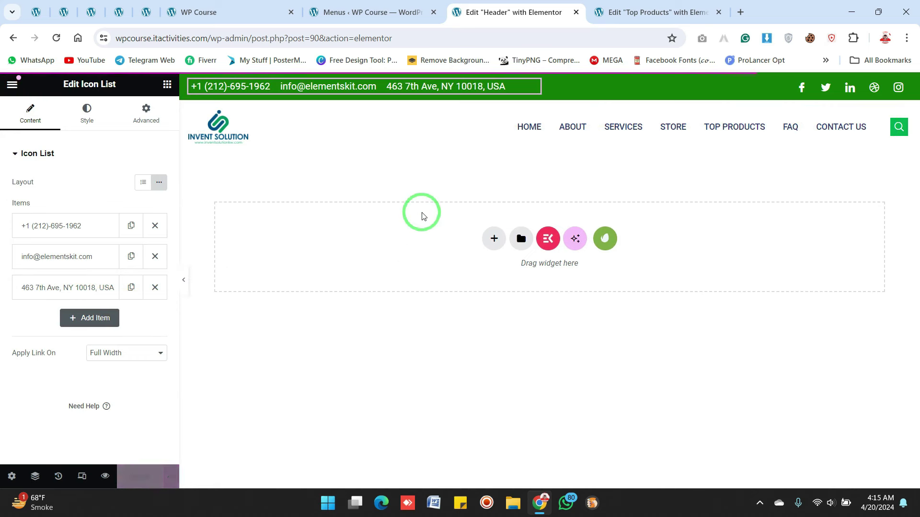
click(241, 10)
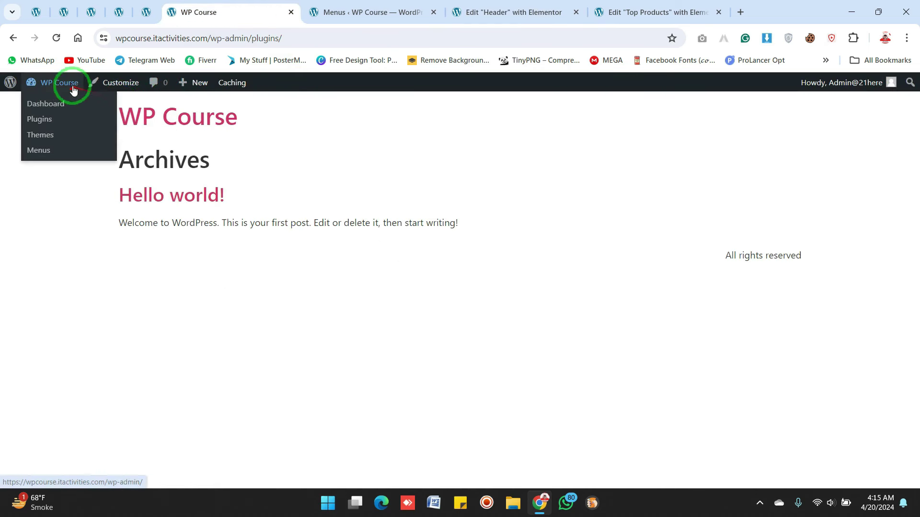
drag(206, 39, 402, 55)
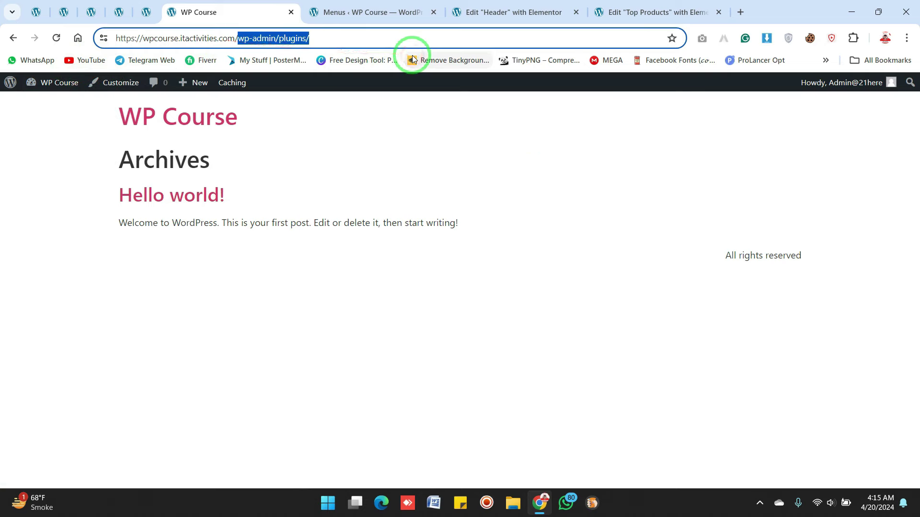
key(BackSpace)
key(Return)
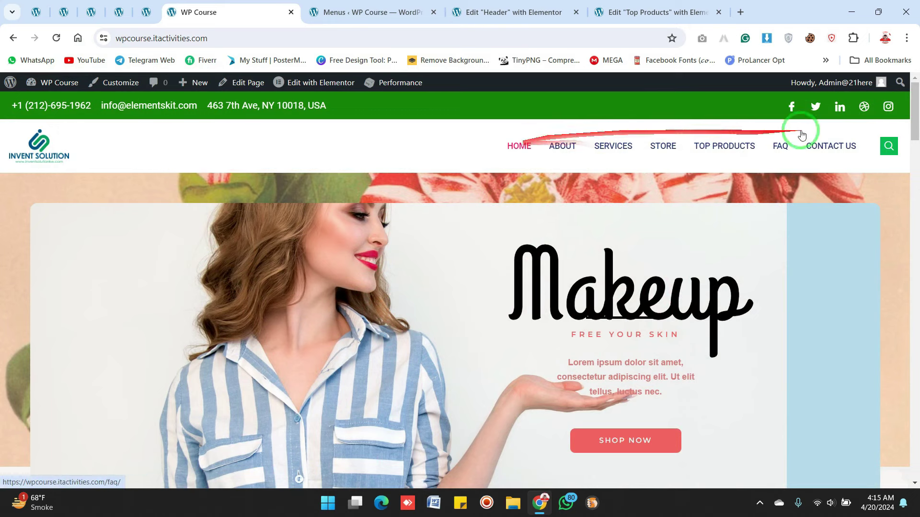
drag(914, 115, 916, 336)
scroll(903, 456, up, 15)
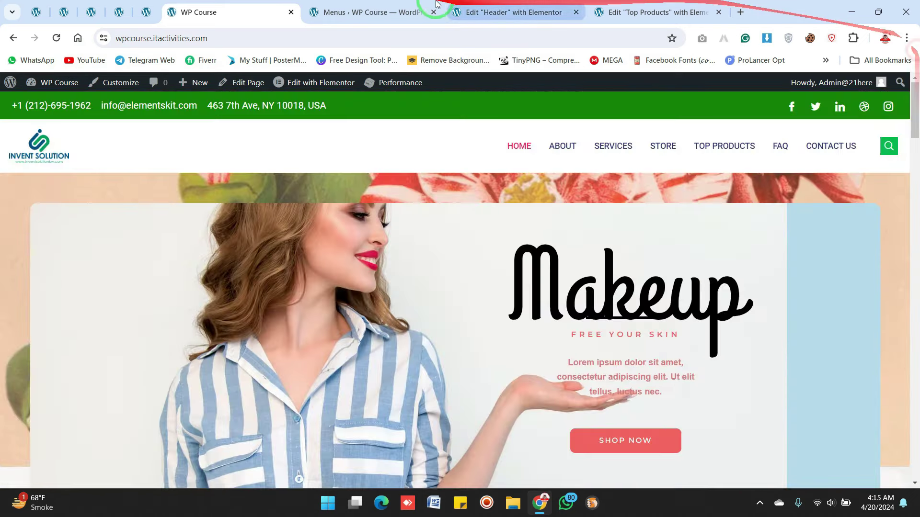
Pin the header editor's browser tab and open the Elementor Header & Footer Builder template list in the Menus tab
click(504, 10)
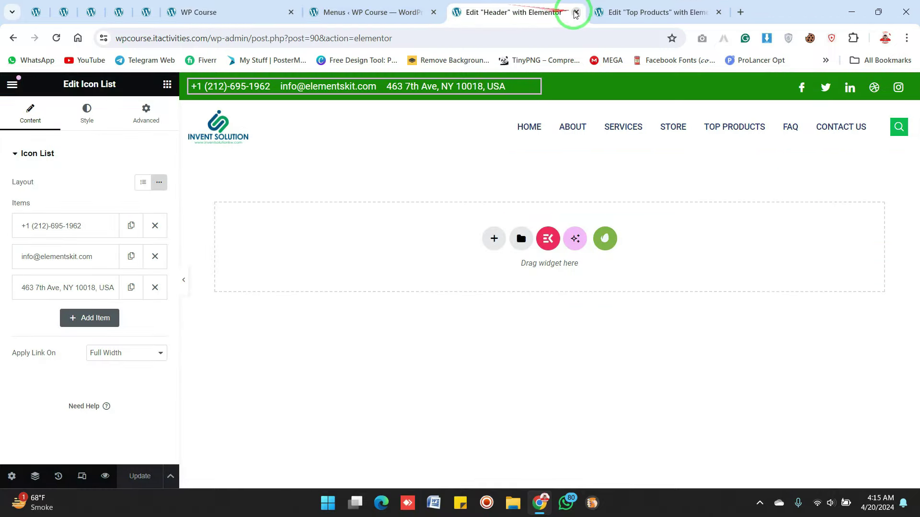
right_click(533, 6)
click(608, 127)
click(436, 11)
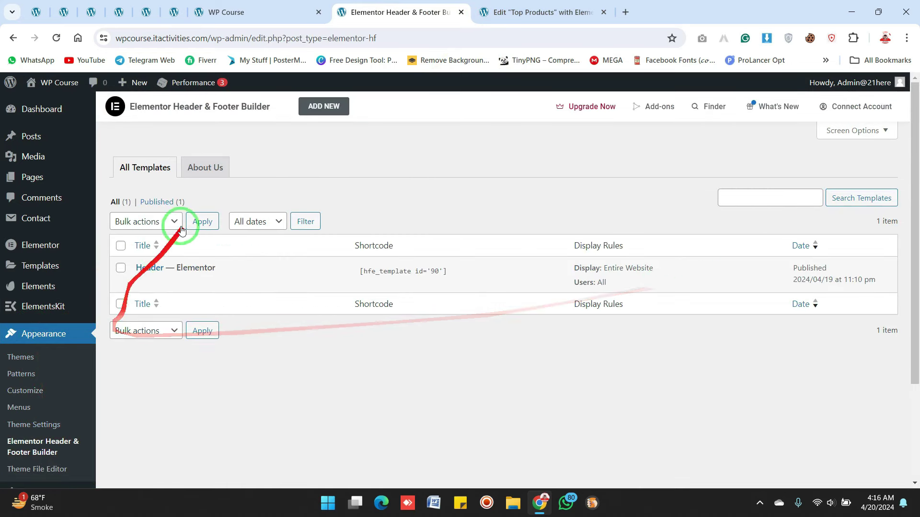
Add a new template titled Footer and set its template type to Footer
click(322, 109)
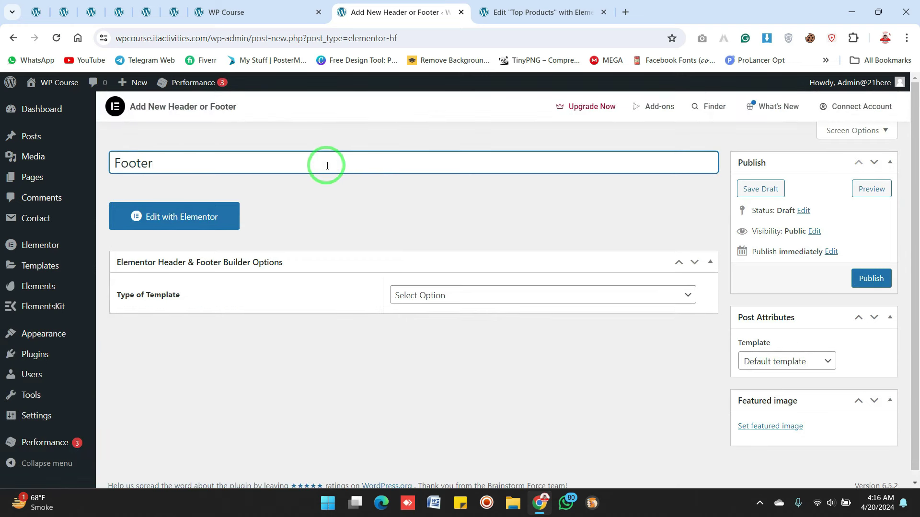
click(452, 296)
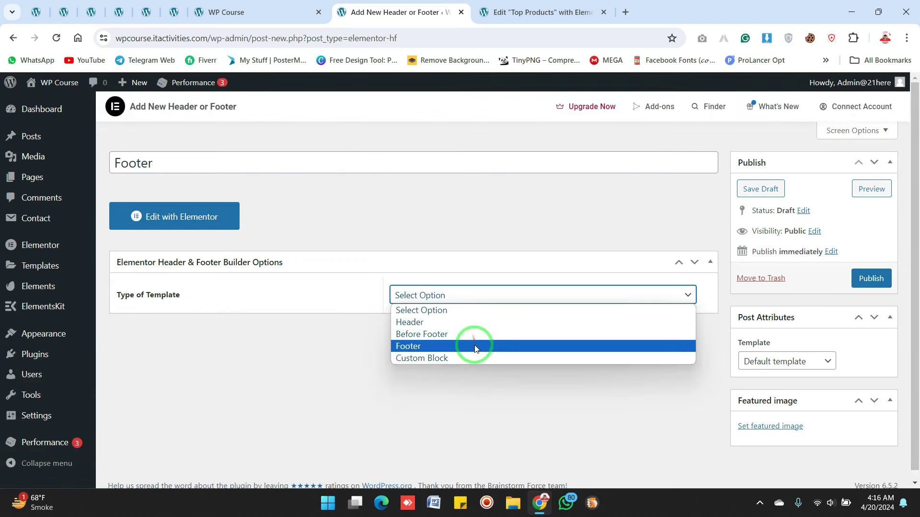
click(472, 346)
Publish the footer template with display on Entire Website, user role All and the layout enabled for Elementor Canvas Template
scroll(616, 260, down, 2)
click(628, 285)
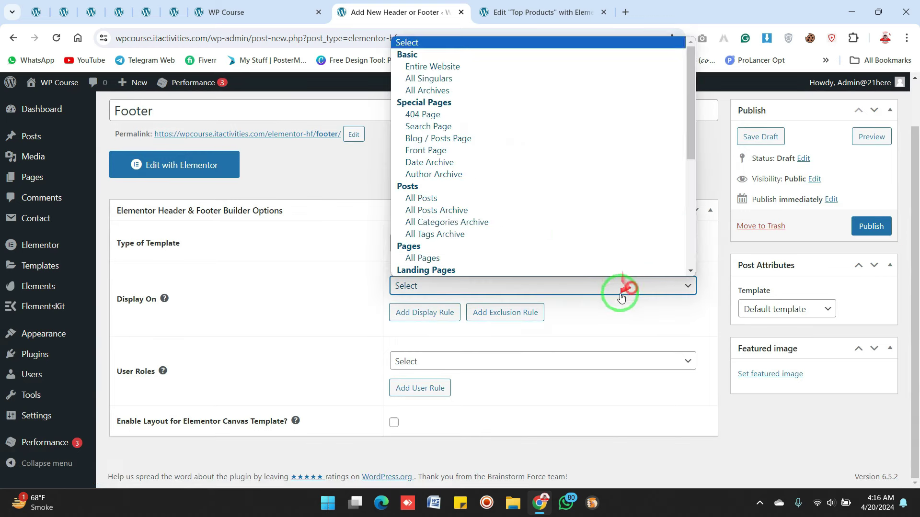
click(501, 66)
click(475, 360)
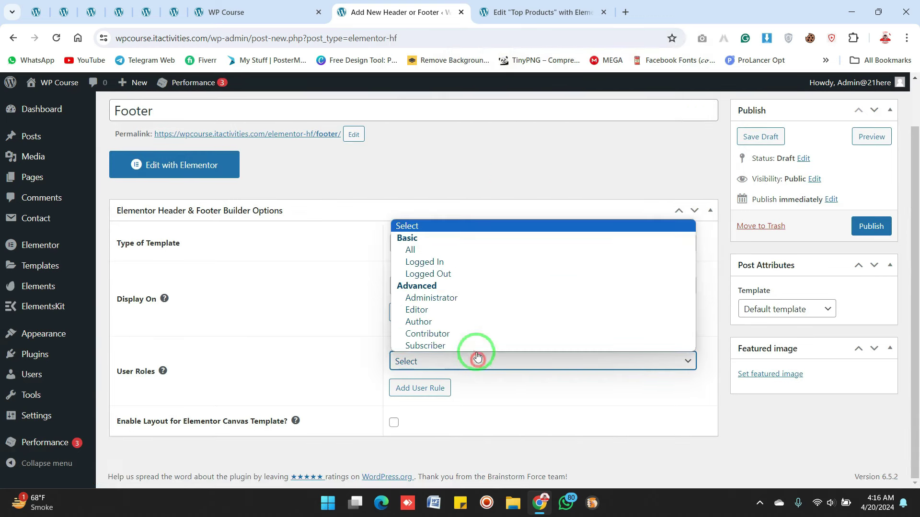
click(470, 249)
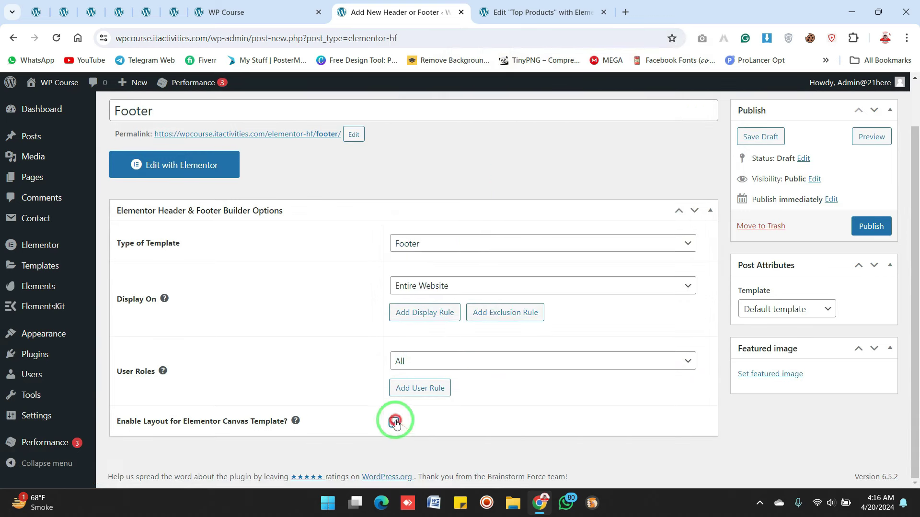
click(870, 227)
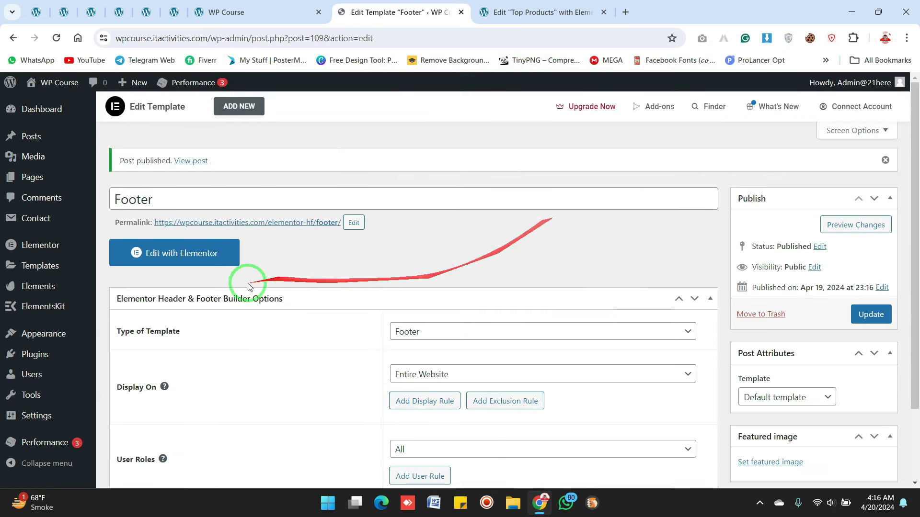
Open the Footer template in Elementor and insert the Footer - Section 1 design from the ElementsKit section library
click(178, 253)
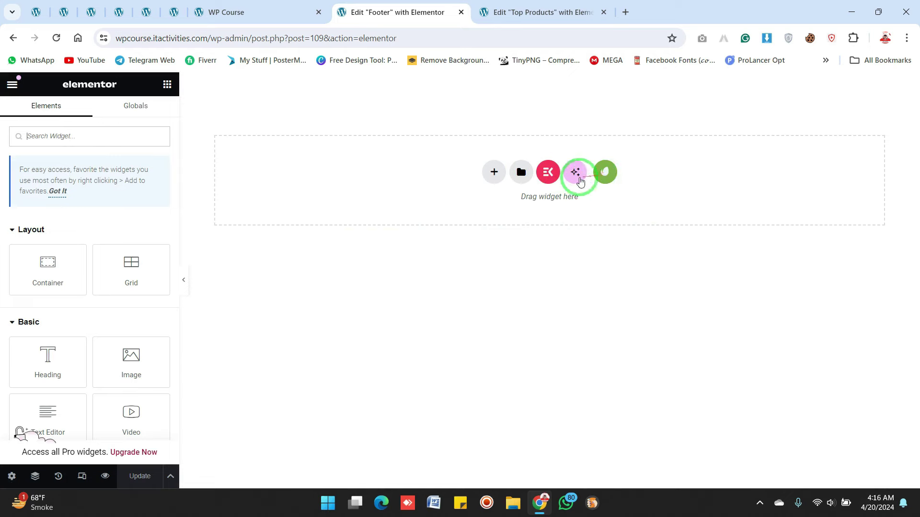
click(551, 177)
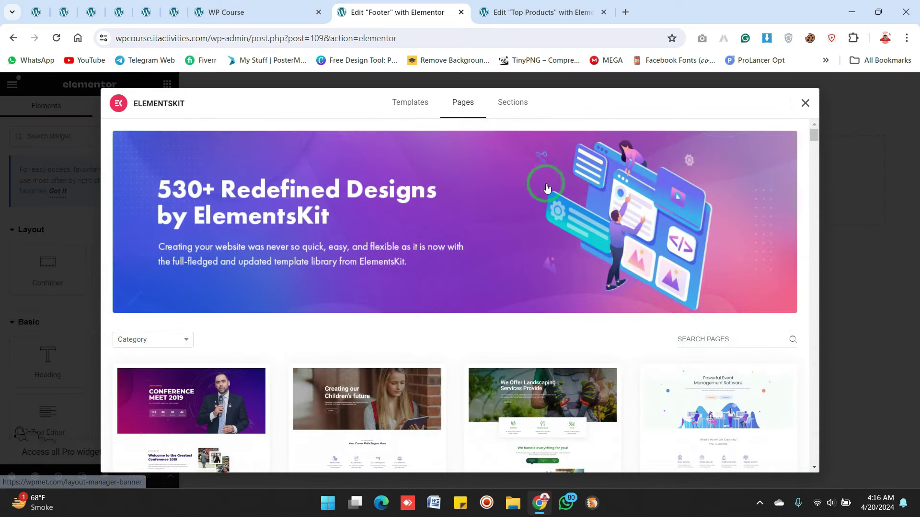
click(513, 104)
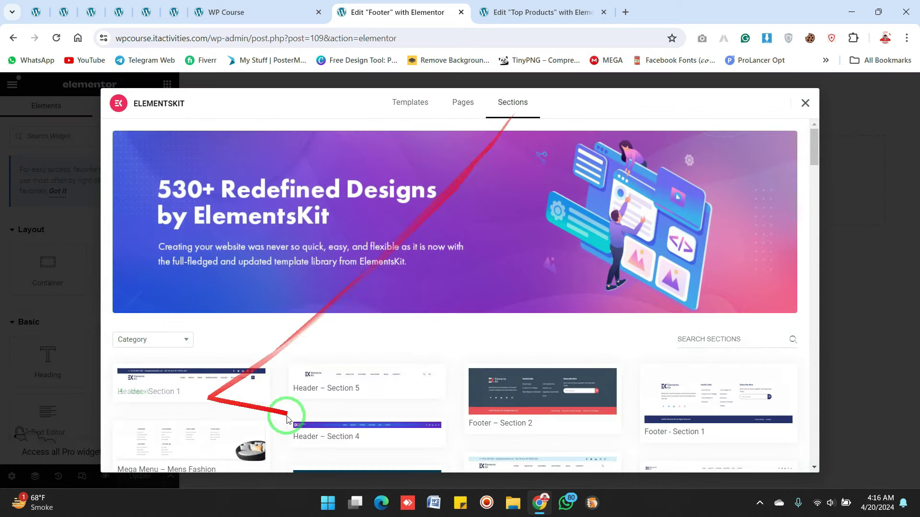
mouse_move(181, 379)
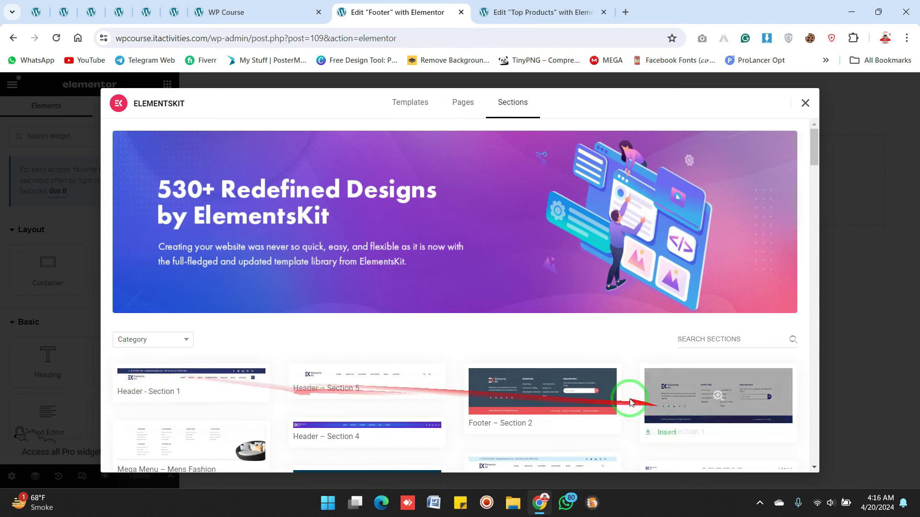
mouse_move(761, 432)
mouse_move(488, 424)
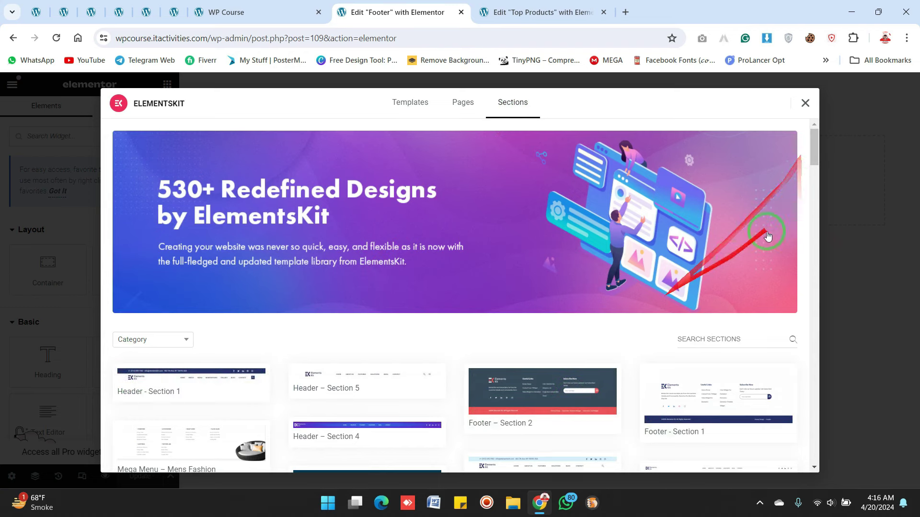
drag(815, 151, 816, 163)
mouse_move(685, 254)
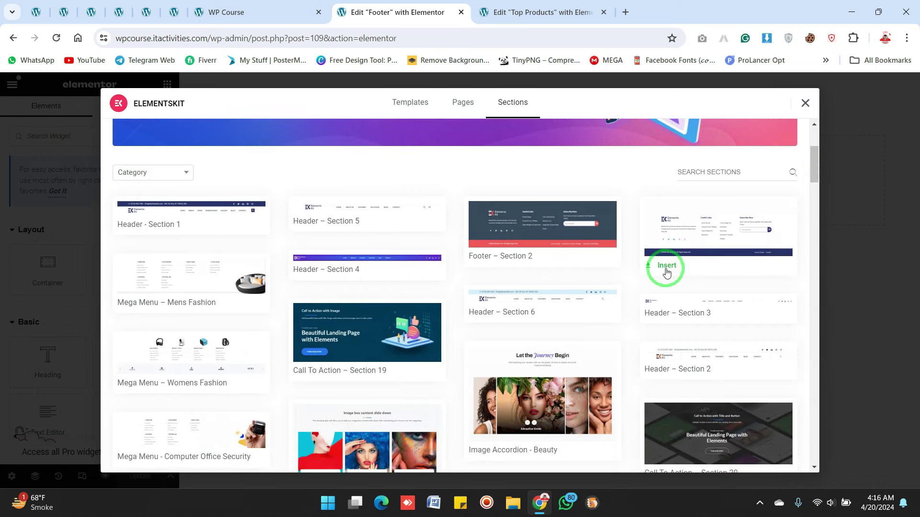
click(668, 266)
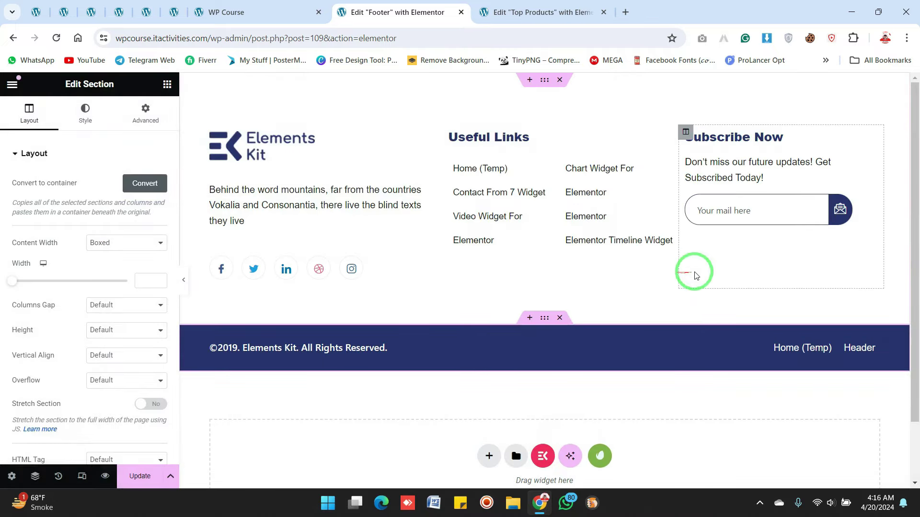
Set the footer copyright bar's background color to green #059E00
click(85, 109)
click(159, 232)
drag(148, 379, 135, 379)
drag(192, 313, 227, 315)
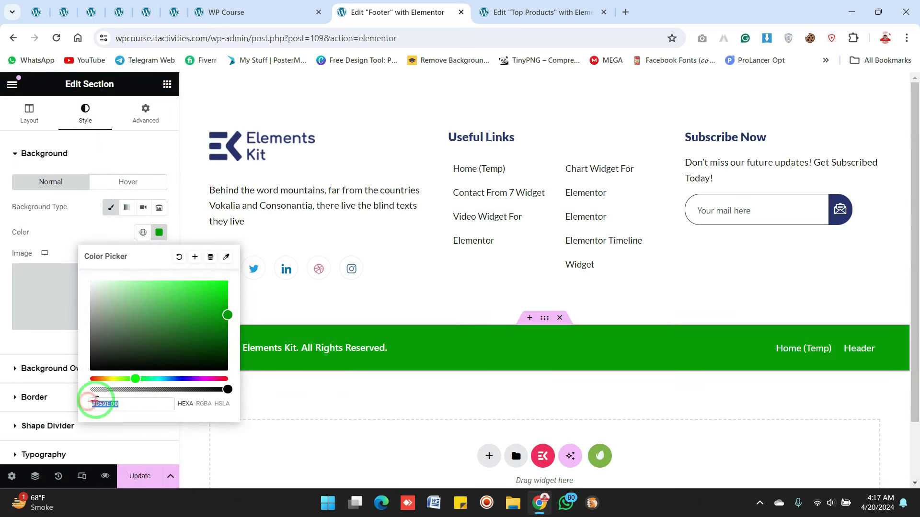
Replace the footer logo with Invent-Solution-logo.png from the media library and set its width to 29%
click(324, 159)
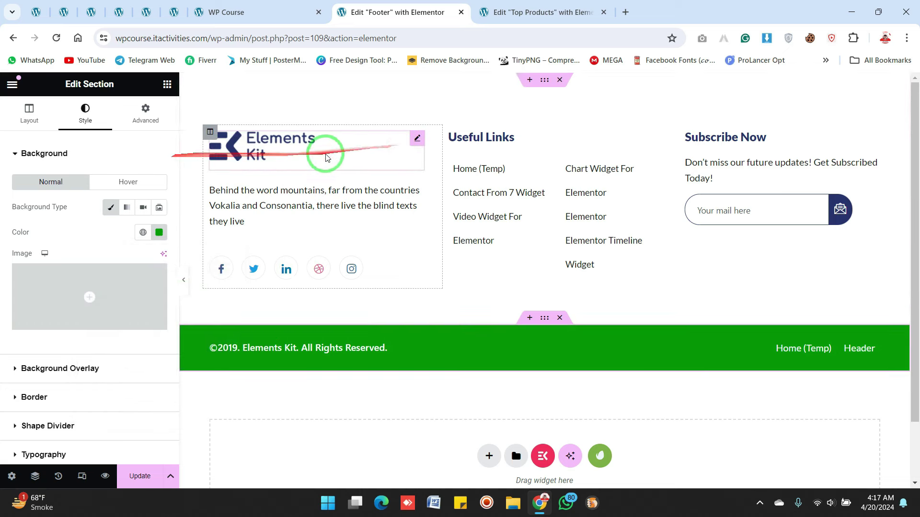
click(62, 201)
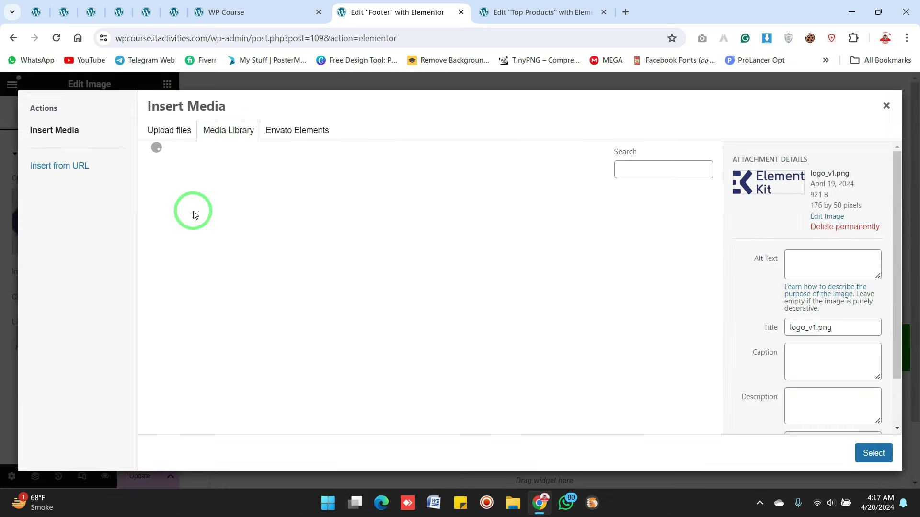
click(378, 228)
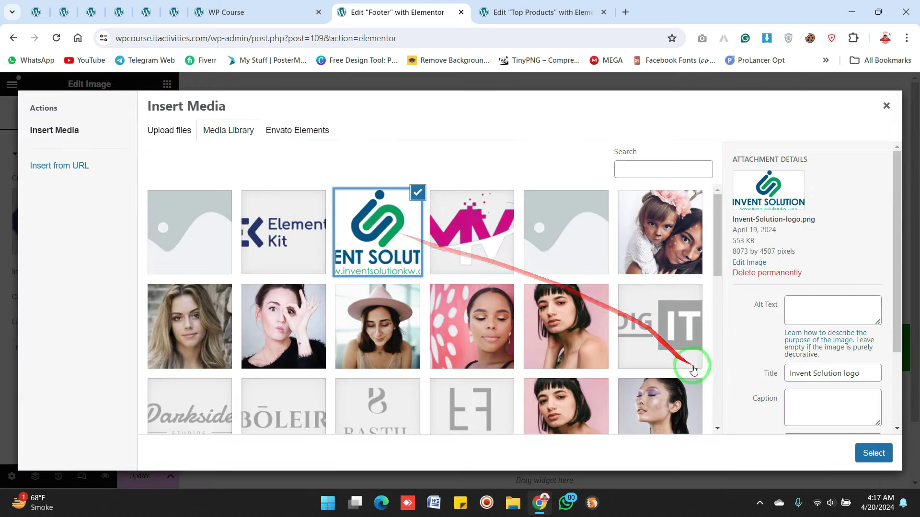
click(873, 454)
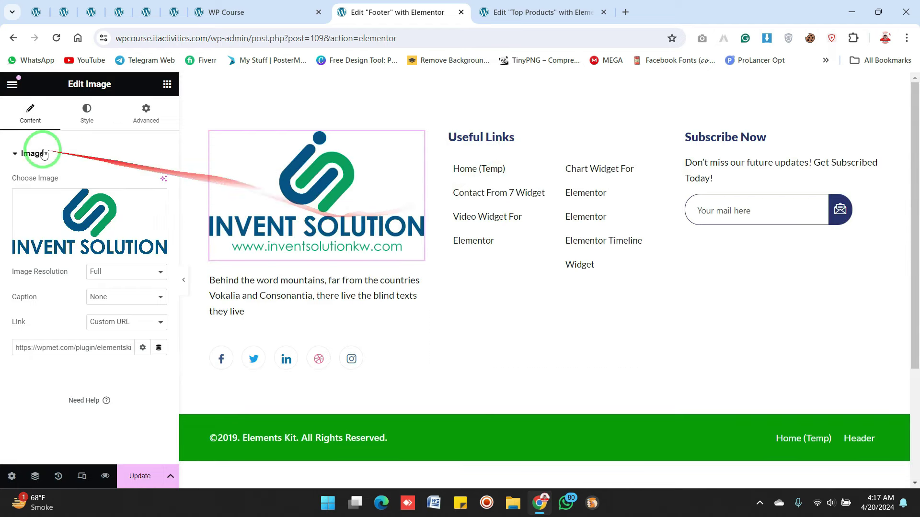
click(87, 113)
click(24, 221)
drag(23, 221, 46, 220)
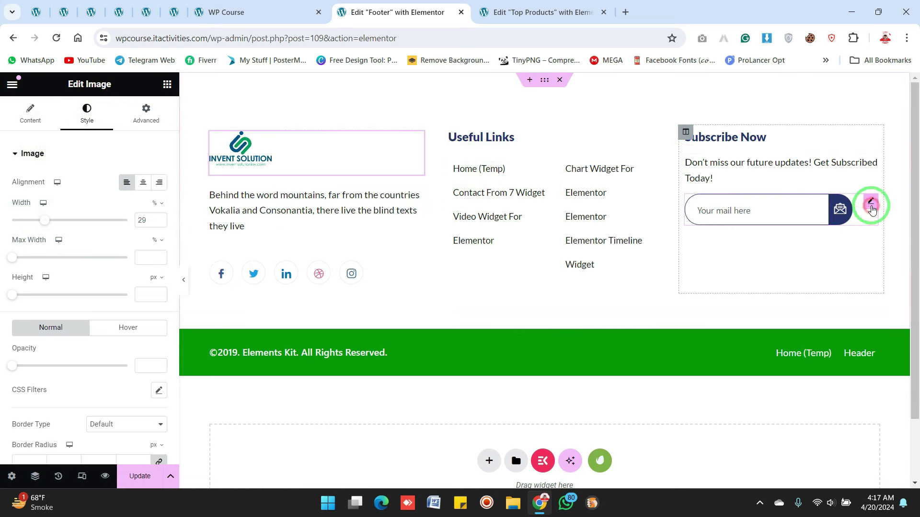
Set the label color of the MailChimp subscribe form to green #059E00 and fine-tune the shade to #07A002
click(872, 206)
click(87, 113)
click(158, 206)
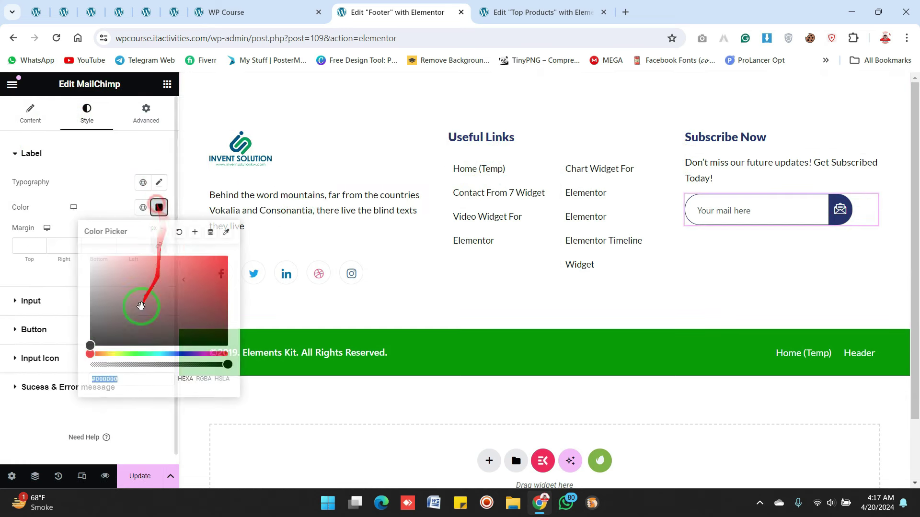
text(#059E00)
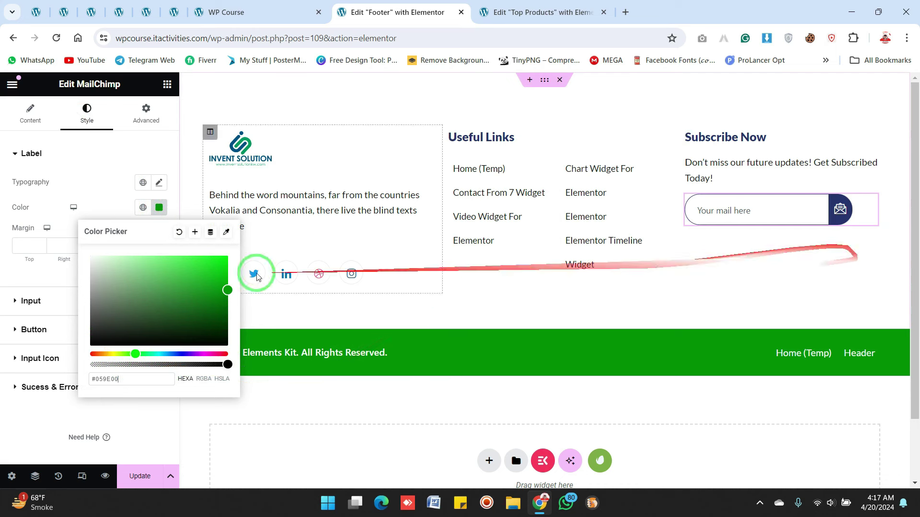
click(120, 185)
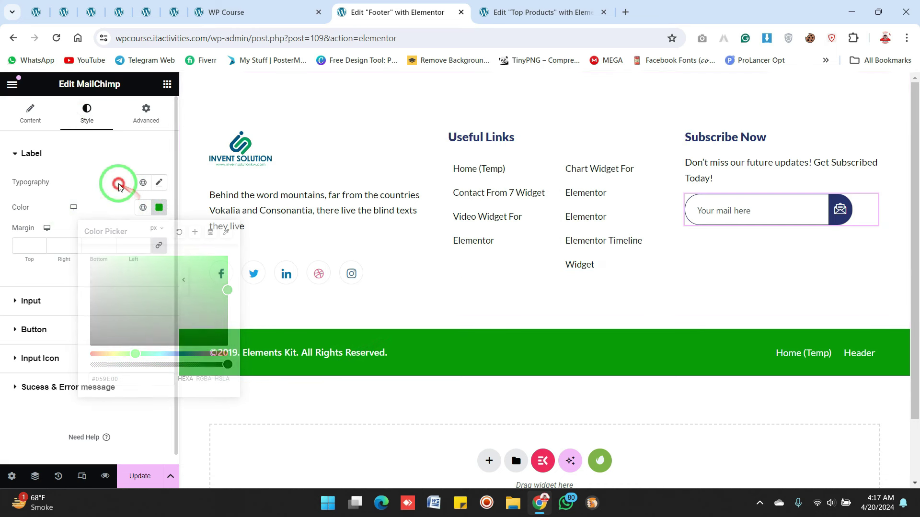
click(157, 211)
click(230, 292)
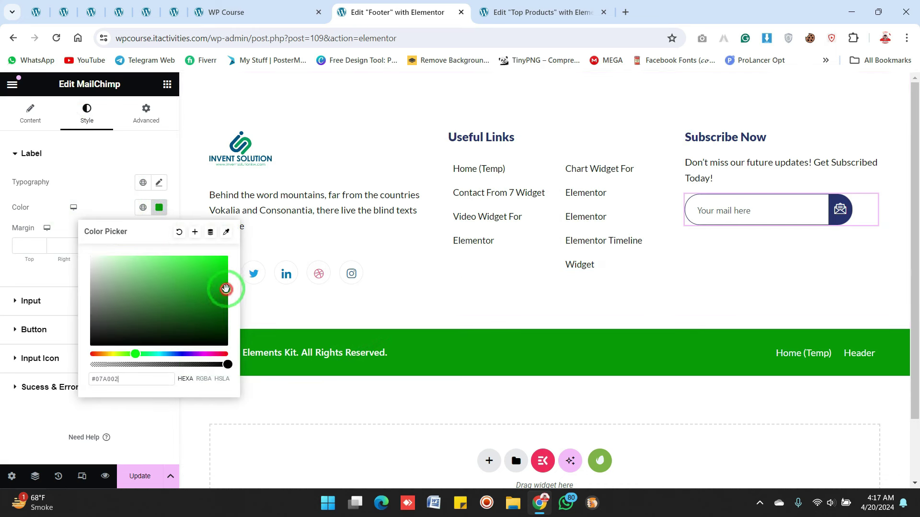
click(122, 165)
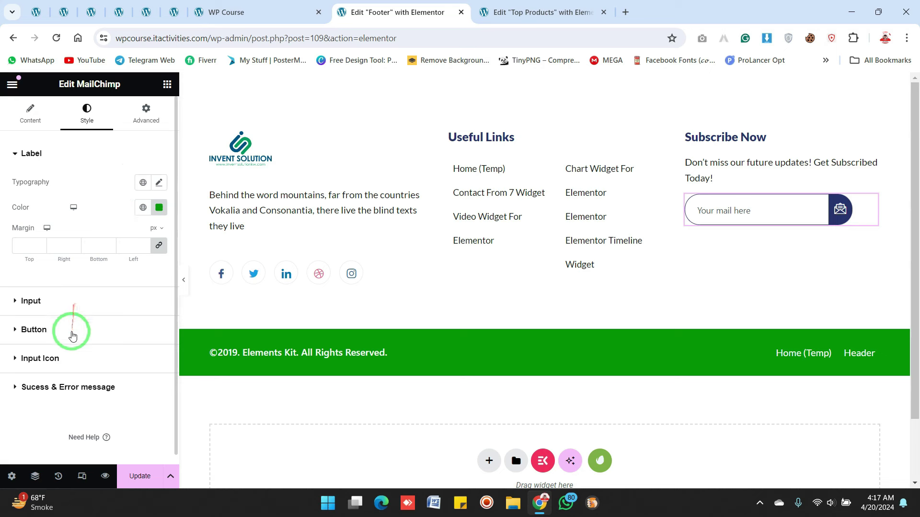
Open the background color of the MailChimp subscribe button's normal state for editing
click(141, 320)
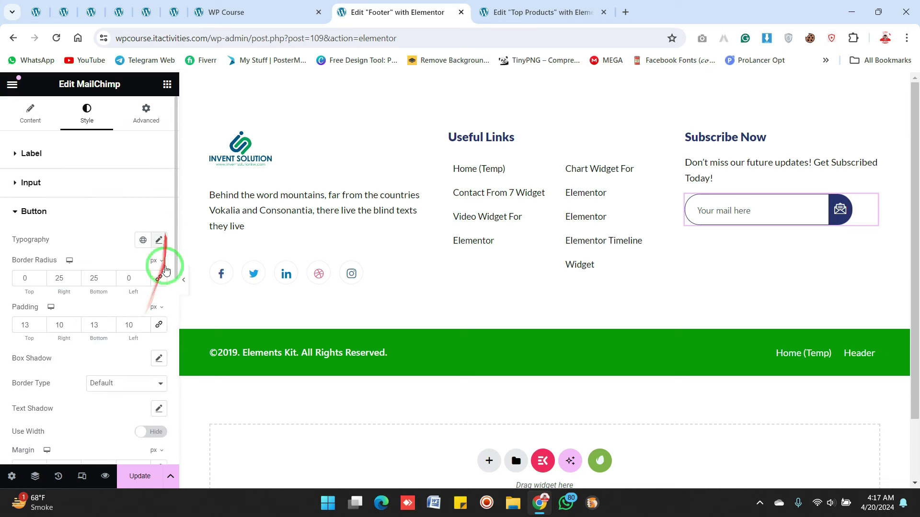
drag(172, 267, 173, 403)
click(155, 282)
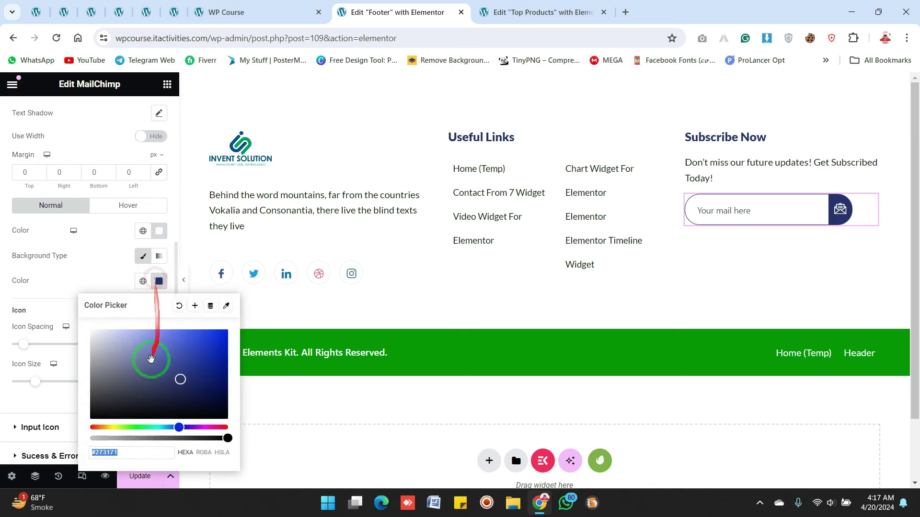